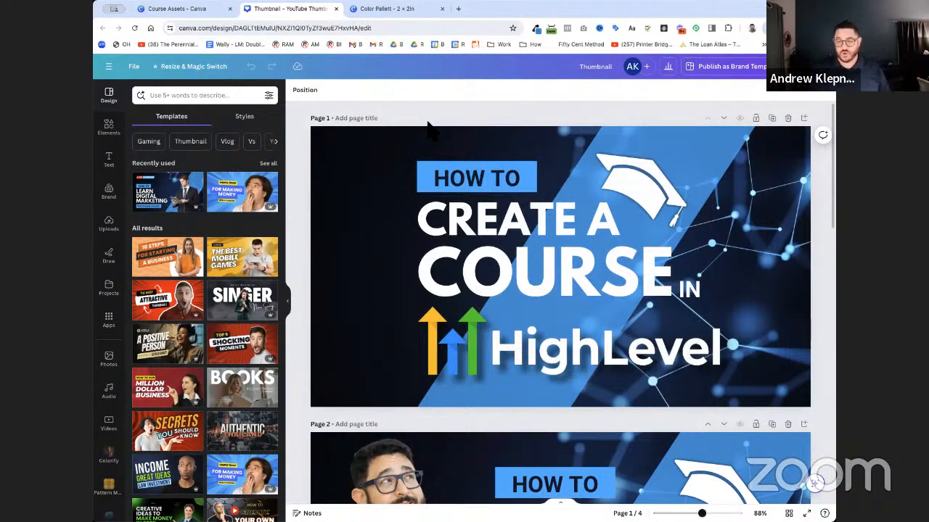
Look through the four course thumbnail pages to compare their layouts and people, returning to the first page.
{"action": "scroll", "coordinate": [433, 135], "scroll_direction": "down", "scroll_amount": 5}
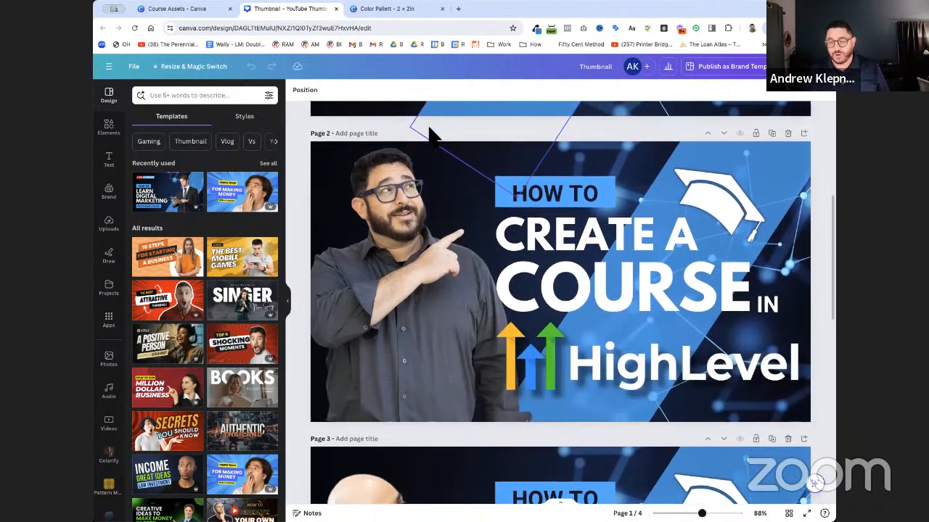
{"action": "scroll", "coordinate": [433, 265], "scroll_direction": "down", "scroll_amount": 5}
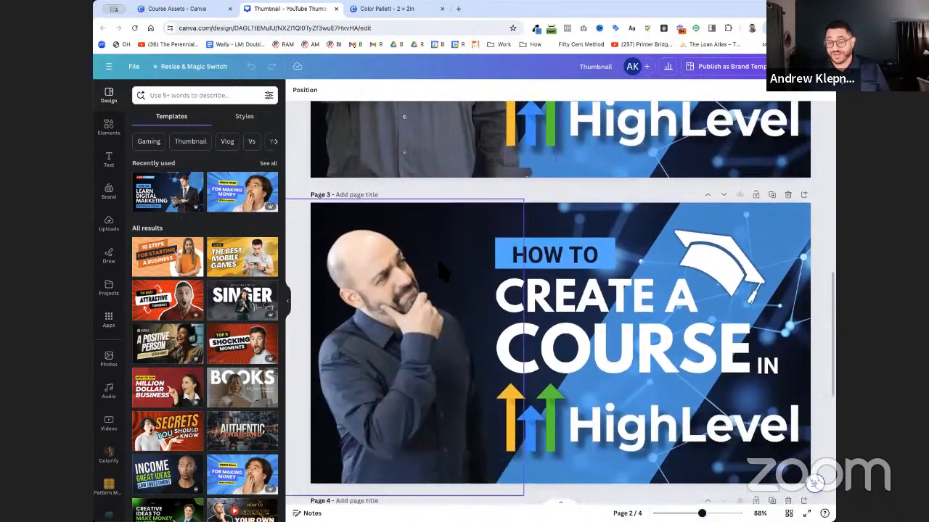
{"action": "scroll", "coordinate": [430, 259], "scroll_direction": "down", "scroll_amount": 5}
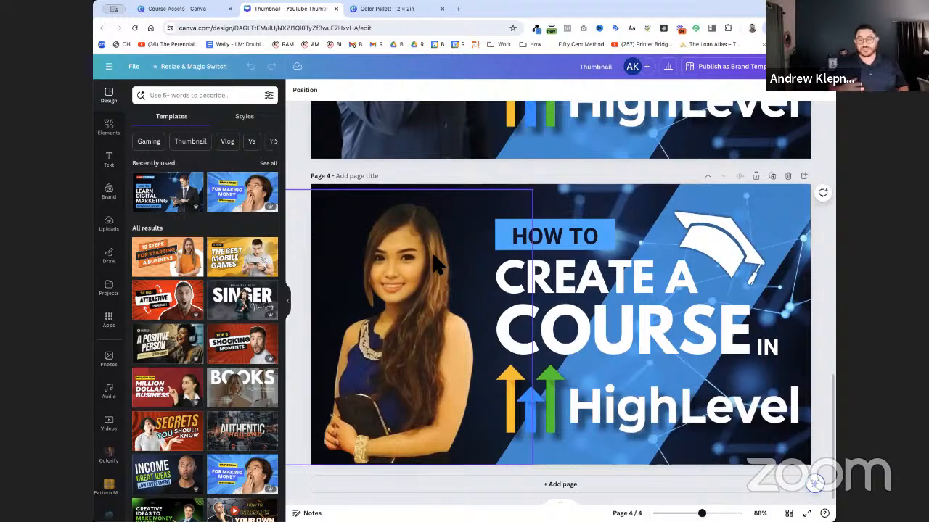
{"action": "scroll", "coordinate": [425, 256], "scroll_direction": "up", "scroll_amount": 1}
{"action": "scroll", "coordinate": [428, 266], "scroll_direction": "up", "scroll_amount": 10}
{"action": "scroll", "coordinate": [428, 266], "scroll_direction": "up", "scroll_amount": 3}
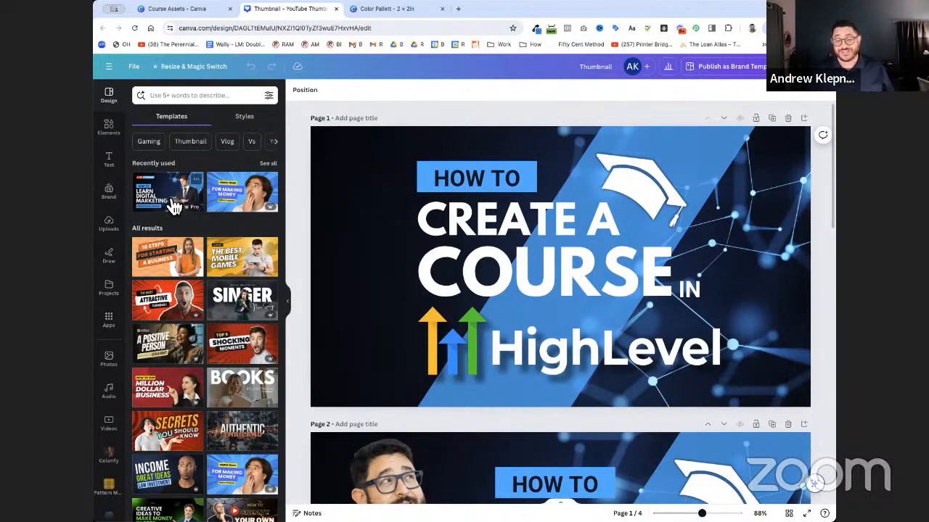
Add a fifth page after the last thumbnail and apply the recently used "Learn Digital Marketing" template to it.
{"action": "scroll", "coordinate": [518, 285], "scroll_direction": "down", "scroll_amount": 15}
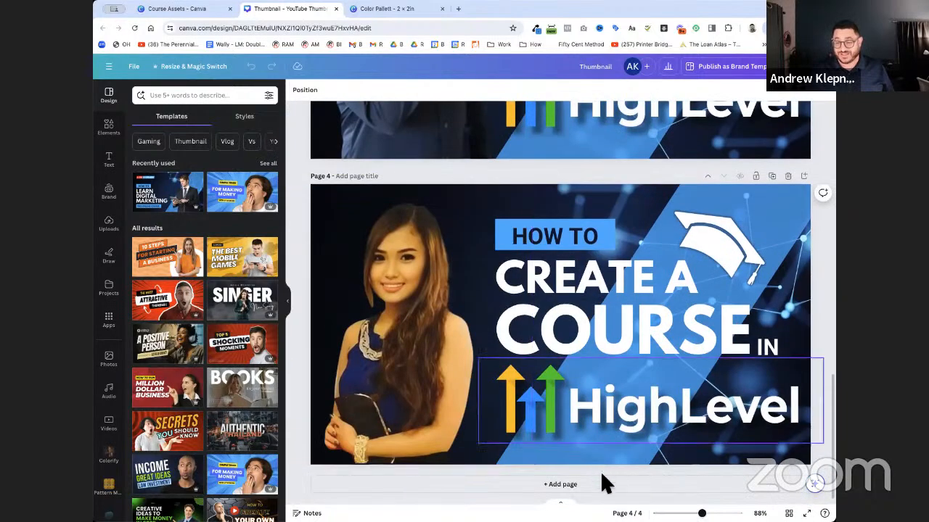
{"action": "left_click", "coordinate": [597, 487]}
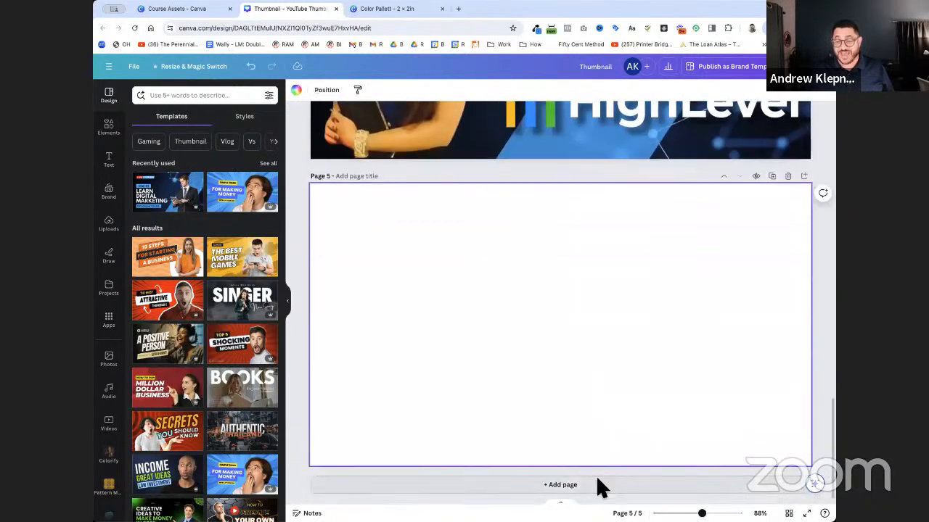
{"action": "left_click", "coordinate": [164, 199]}
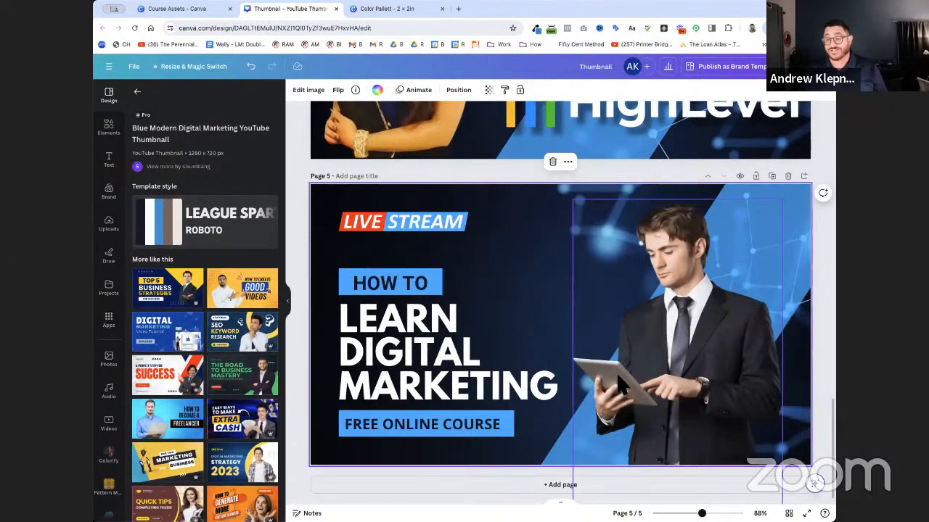
Compare the "Learn Digital Marketing" template on page 5 with the customized course thumbnail on page 4.
{"action": "scroll", "coordinate": [618, 372], "scroll_direction": "up", "scroll_amount": 5}
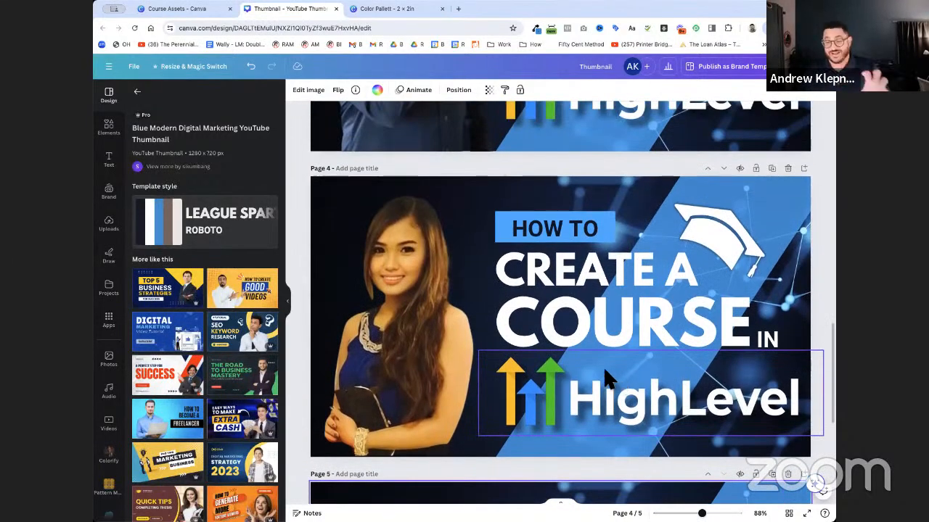
{"action": "scroll", "coordinate": [613, 379], "scroll_direction": "down", "scroll_amount": 3}
{"action": "scroll", "coordinate": [613, 374], "scroll_direction": "down", "scroll_amount": 2}
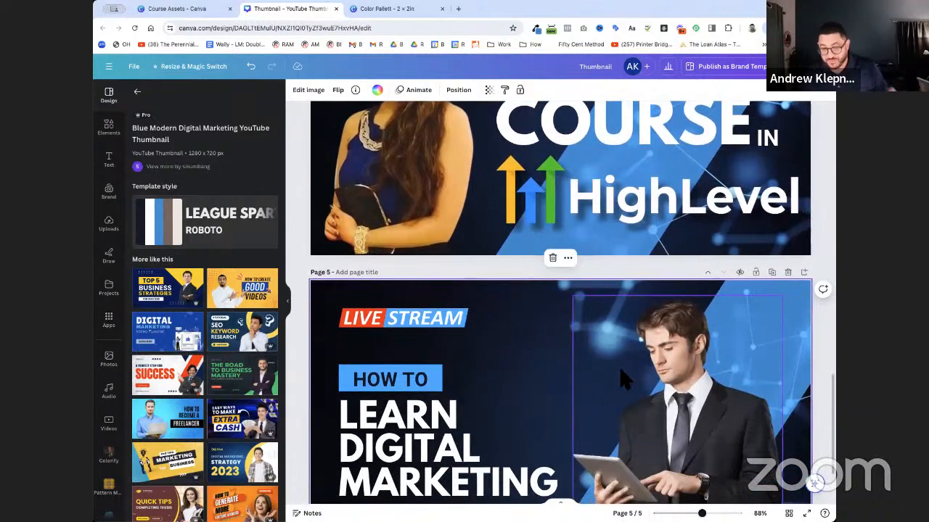
{"action": "scroll", "coordinate": [619, 374], "scroll_direction": "down", "scroll_amount": 2}
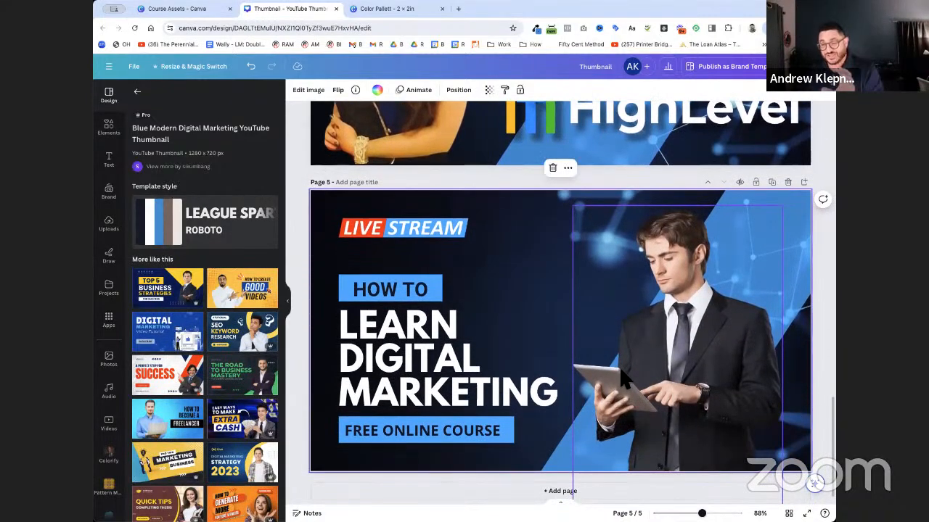
{"action": "scroll", "coordinate": [684, 258], "scroll_direction": "up", "scroll_amount": 3}
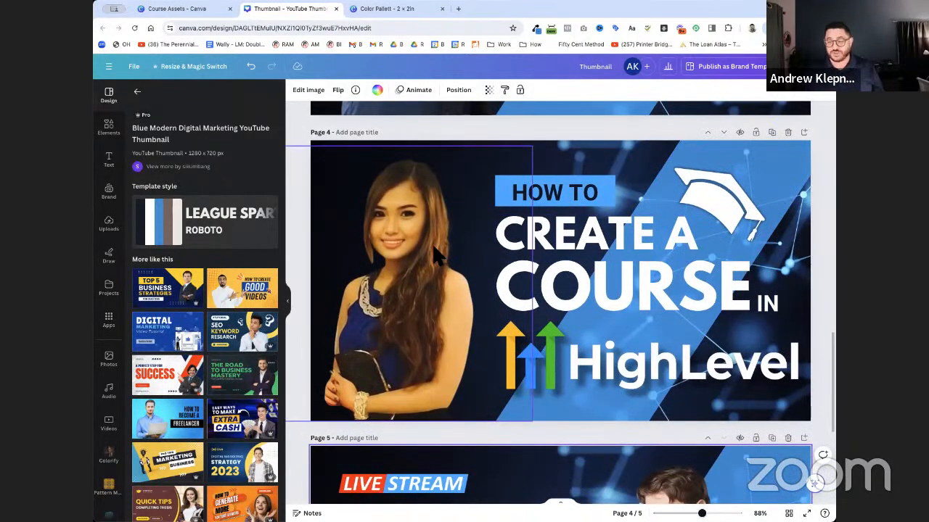
{"action": "scroll", "coordinate": [475, 312], "scroll_direction": "down", "scroll_amount": 3}
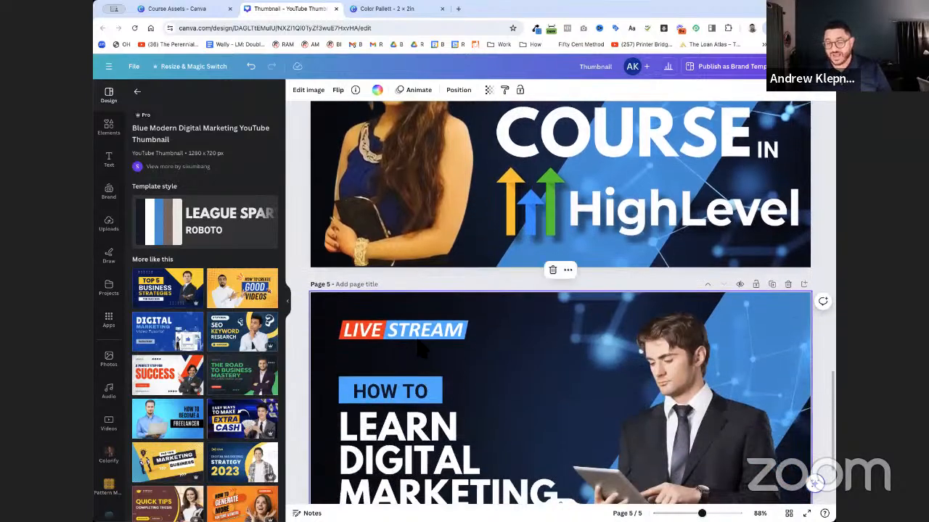
{"action": "scroll", "coordinate": [427, 347], "scroll_direction": "down", "scroll_amount": 1}
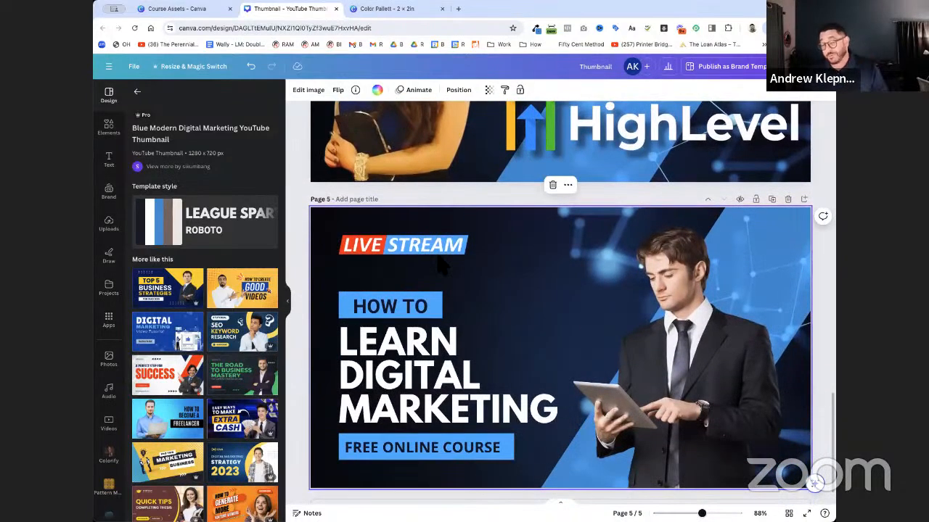
{"action": "scroll", "coordinate": [437, 268], "scroll_direction": "up", "scroll_amount": 1}
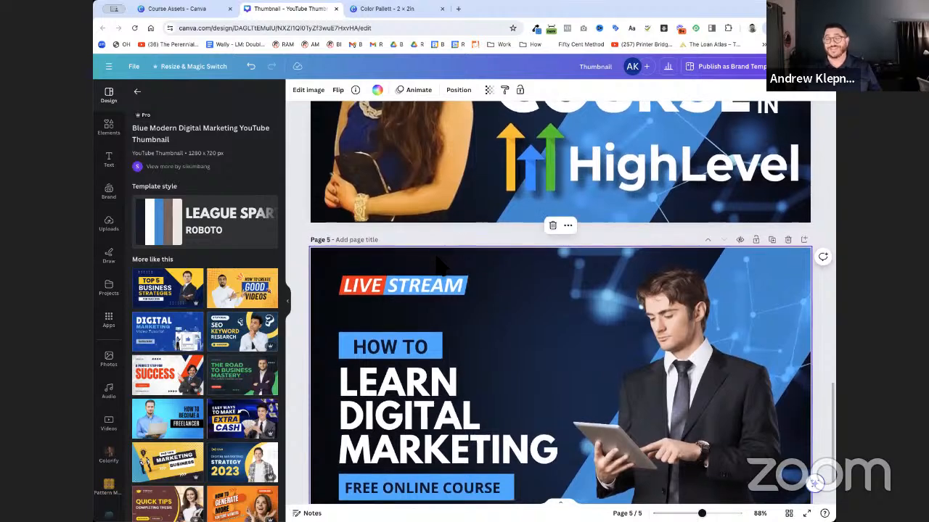
{"action": "scroll", "coordinate": [436, 283], "scroll_direction": "down", "scroll_amount": 1}
{"action": "scroll", "coordinate": [551, 319], "scroll_direction": "up", "scroll_amount": 3}
{"action": "scroll", "coordinate": [573, 312], "scroll_direction": "down", "scroll_amount": 4}
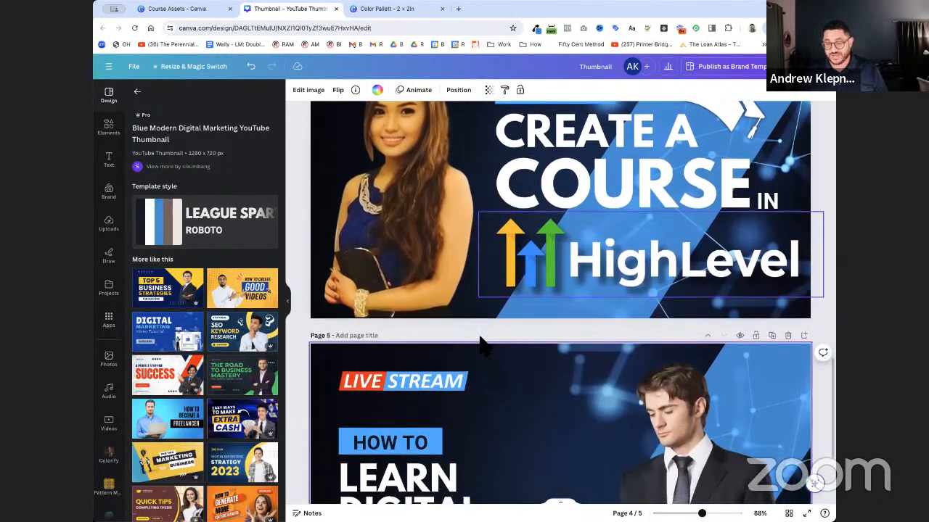
{"action": "scroll", "coordinate": [584, 319], "scroll_direction": "down", "scroll_amount": 3}
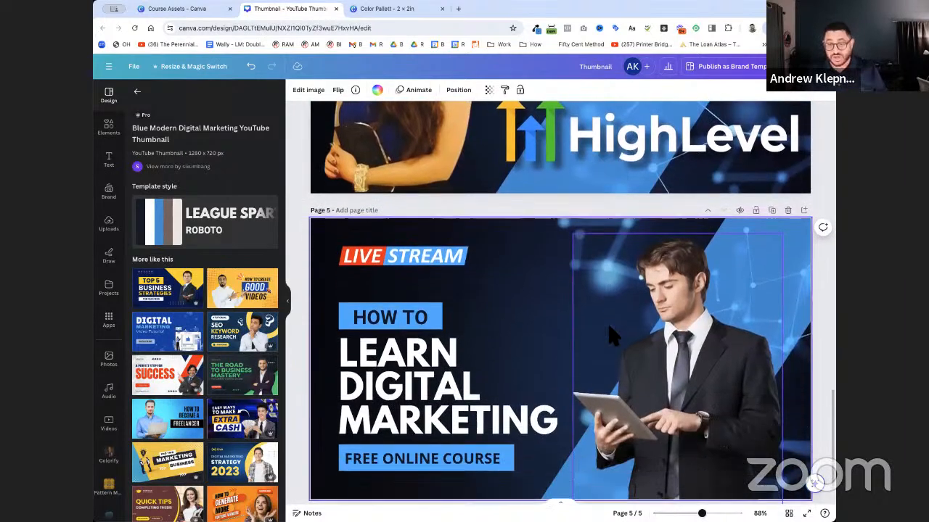
Browse the thumbnail templates similar to the Blue Modern Digital Marketing YouTube Thumbnail.
{"action": "scroll", "coordinate": [250, 343], "scroll_direction": "down", "scroll_amount": 6}
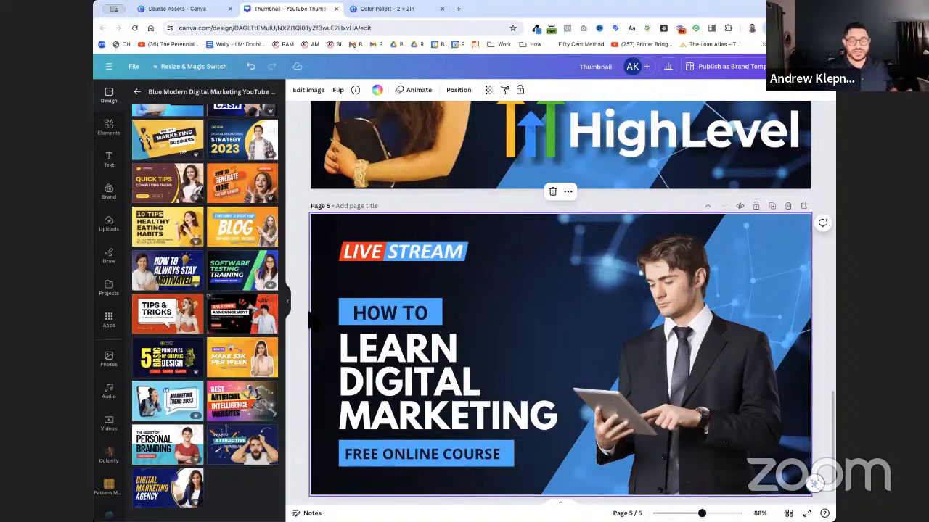
{"action": "scroll", "coordinate": [305, 317], "scroll_direction": "up", "scroll_amount": 7}
{"action": "scroll", "coordinate": [305, 317], "scroll_direction": "up", "scroll_amount": 7}
{"action": "scroll", "coordinate": [303, 323], "scroll_direction": "down", "scroll_amount": 15}
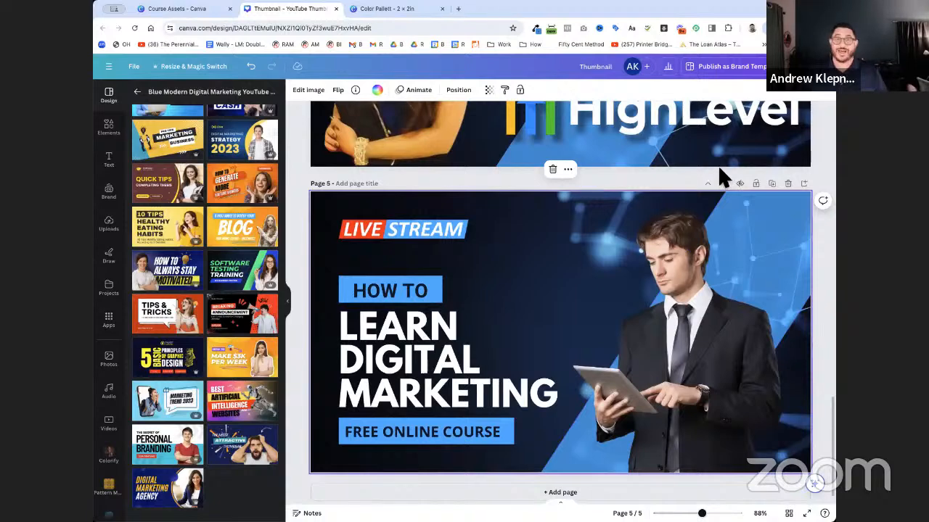
Delete the fifth page containing the "Learn Digital Marketing" template and return to the first page.
{"action": "left_click", "coordinate": [791, 185]}
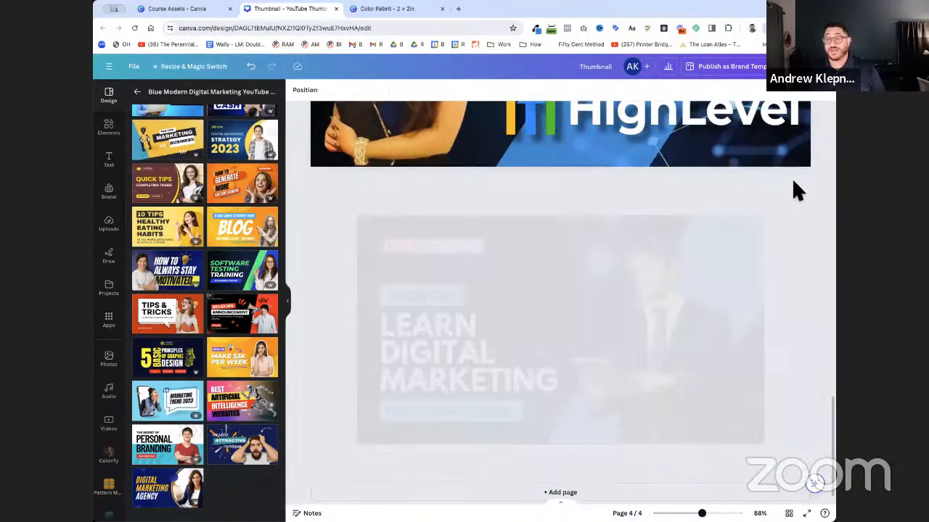
{"action": "scroll", "coordinate": [796, 196], "scroll_direction": "up", "scroll_amount": 10}
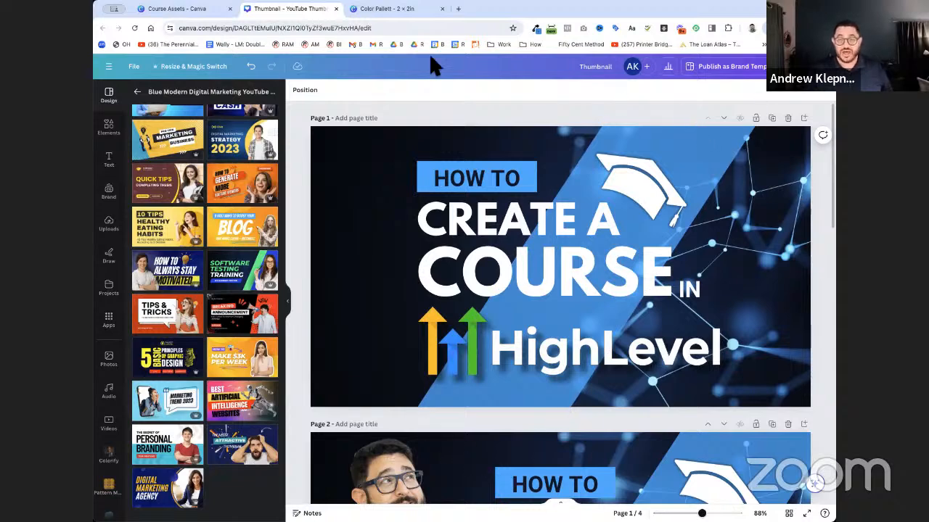
Go to the Color Pallett design and inspect the fill color choices for the #1D5096 rectangle.
{"action": "left_click", "coordinate": [395, 9]}
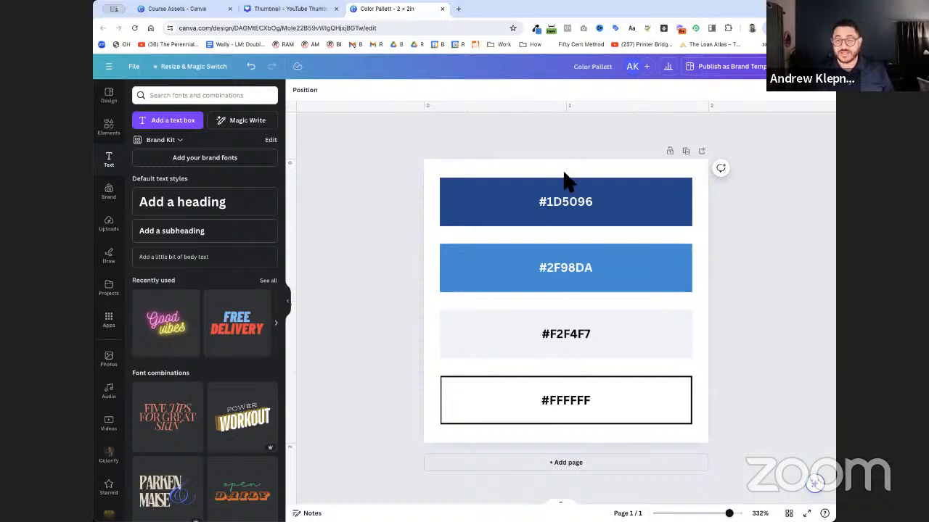
{"action": "double_click", "coordinate": [569, 208]}
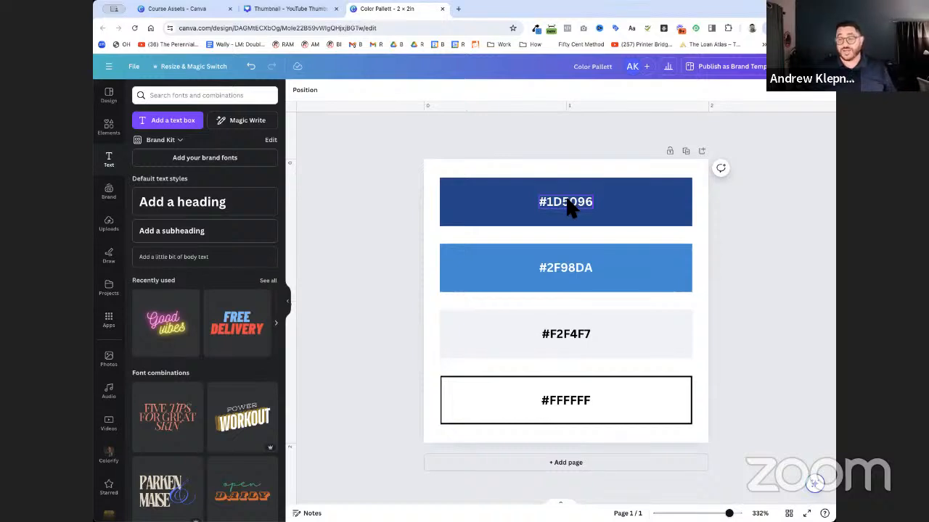
{"action": "left_click", "coordinate": [499, 219]}
{"action": "left_click", "coordinate": [499, 222]}
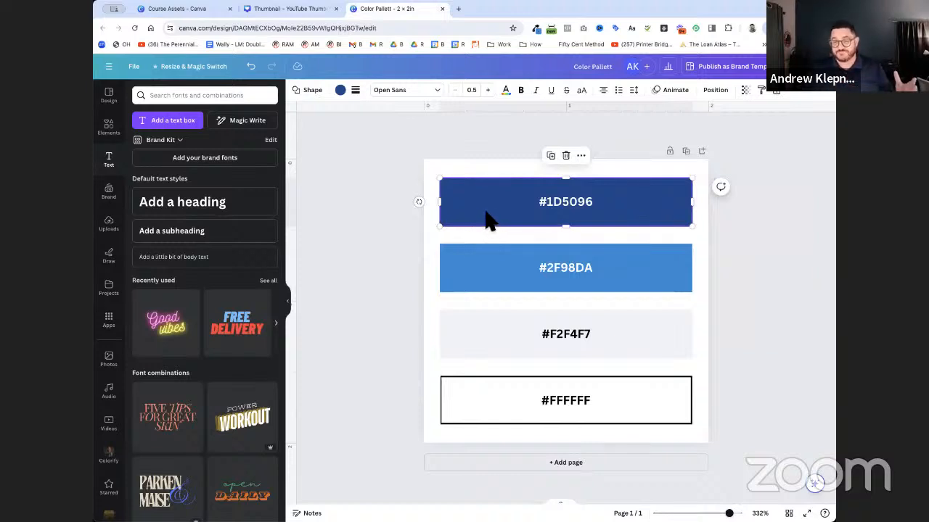
{"action": "left_click", "coordinate": [342, 93]}
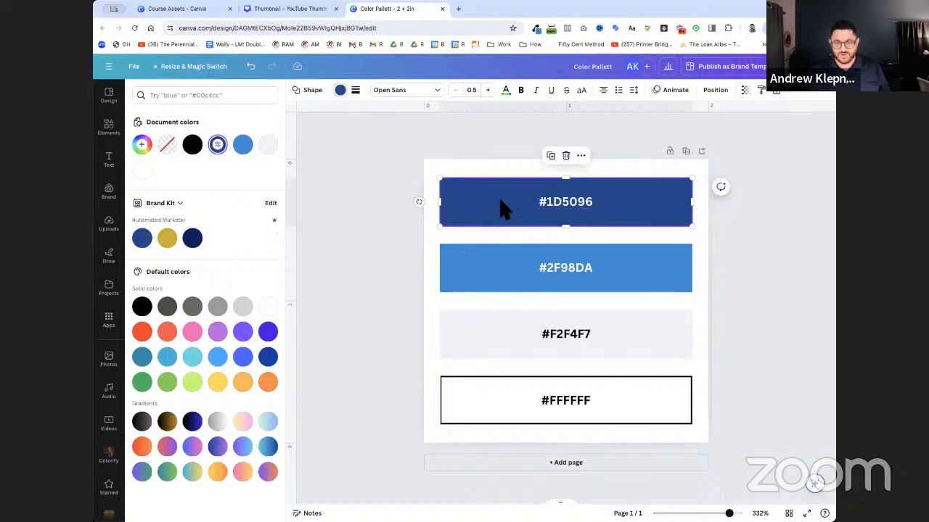
{"action": "left_click", "coordinate": [346, 103]}
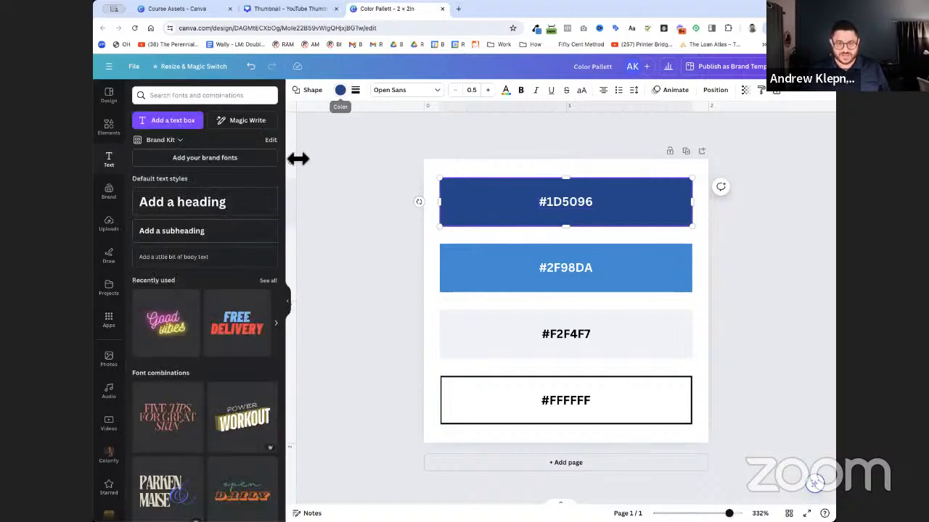
{"action": "left_click", "coordinate": [339, 98]}
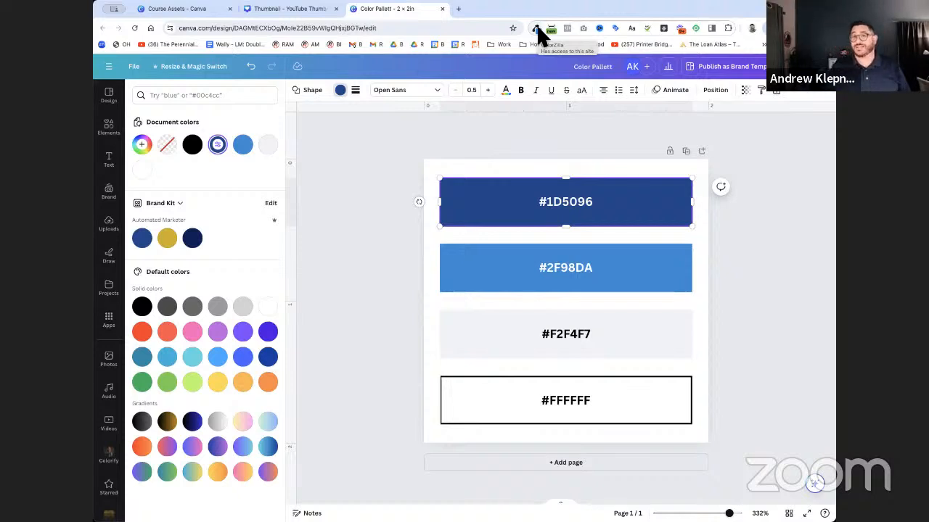
{"action": "left_click", "coordinate": [569, 138]}
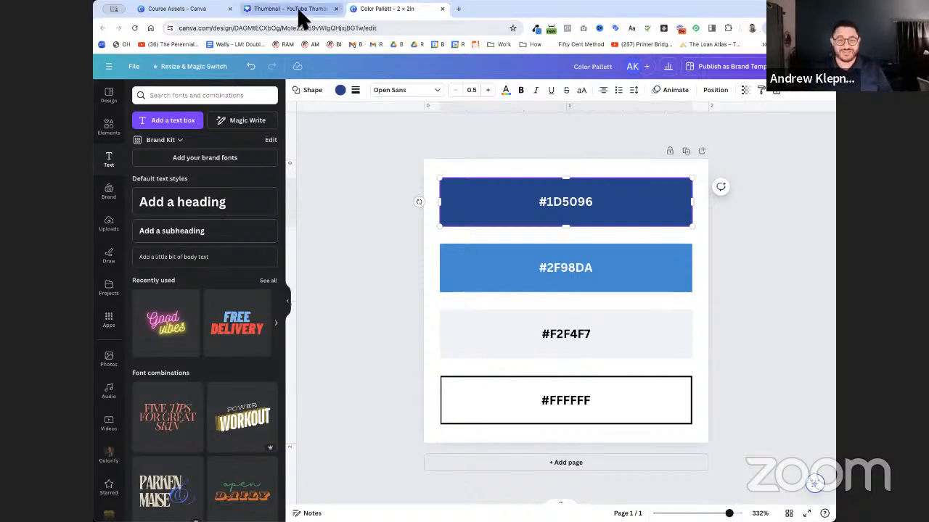
Go to the Course Assets folder and open the Hero Banner design.
{"action": "left_click", "coordinate": [193, 10]}
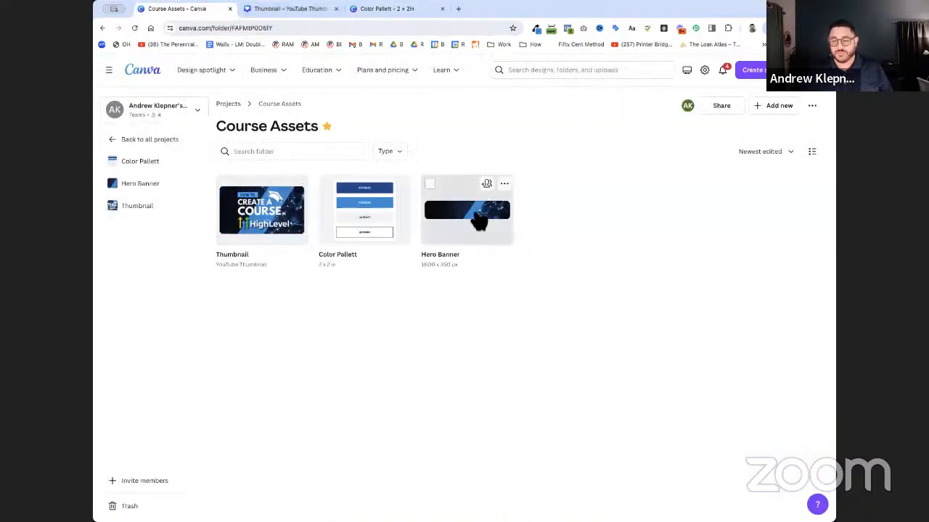
{"action": "left_click", "coordinate": [437, 208]}
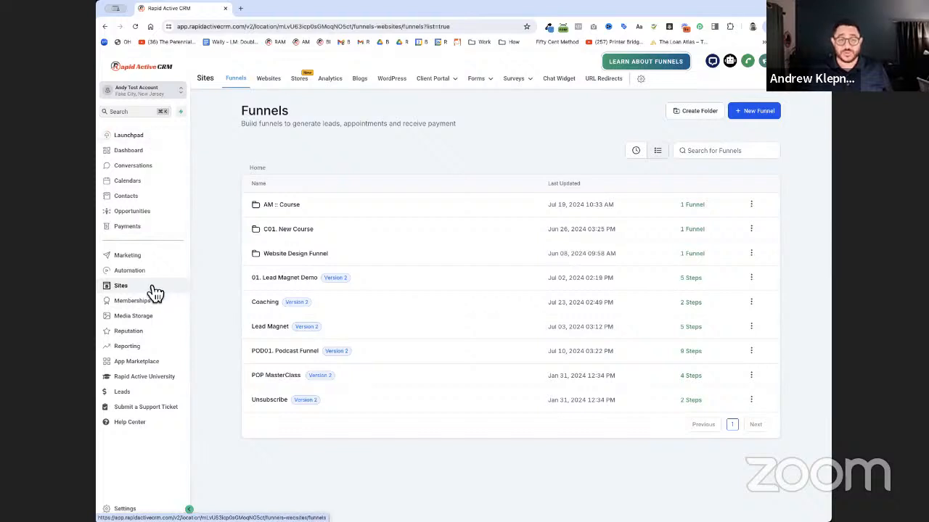
In Rapid Active CRM, open the sales page of the AM :: Course Funnel for editing and look over its sections.
{"action": "left_click", "coordinate": [126, 289]}
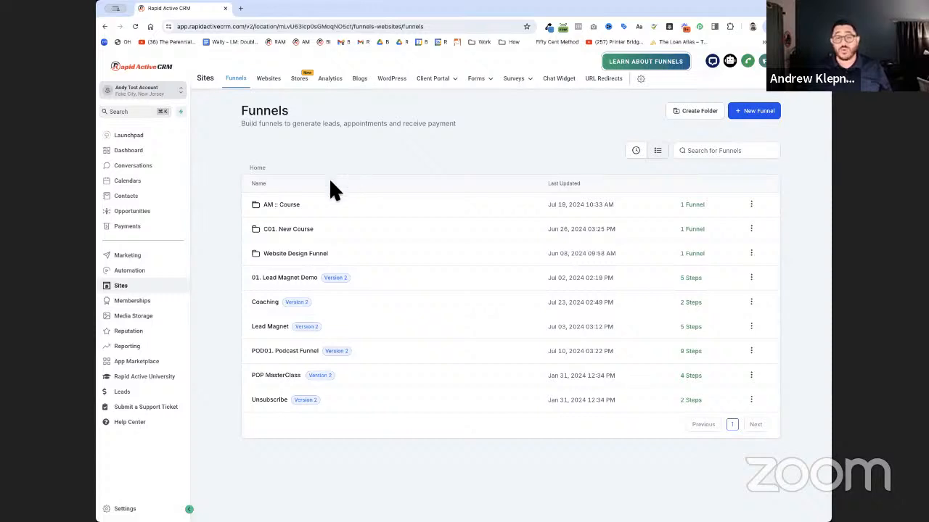
{"action": "left_click", "coordinate": [293, 215]}
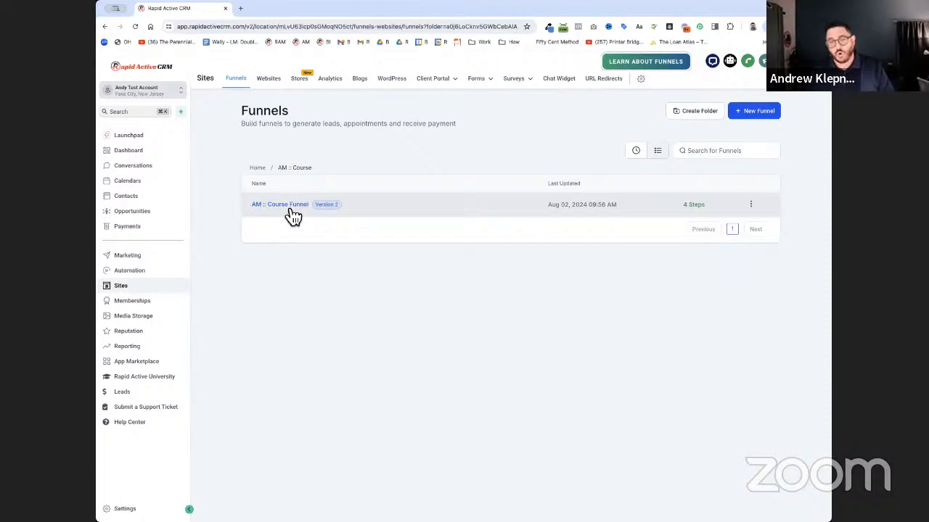
{"action": "left_click", "coordinate": [290, 210]}
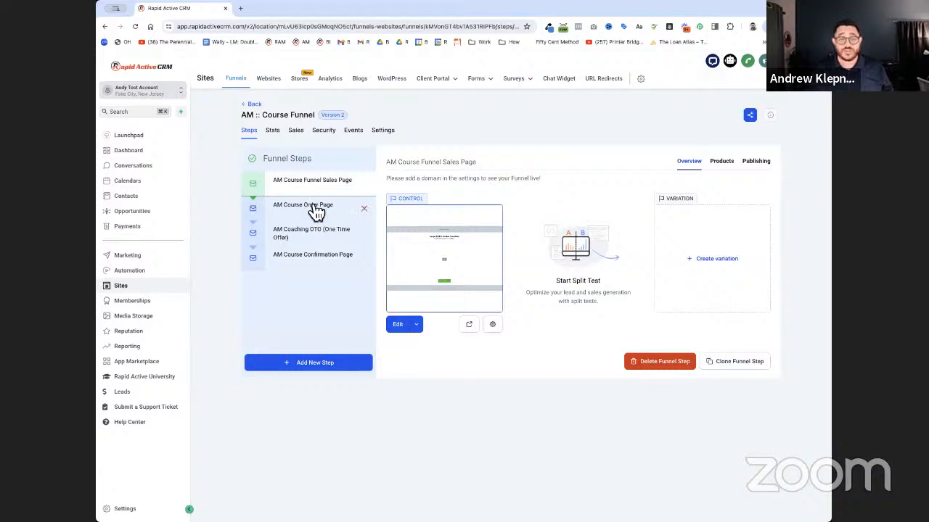
{"action": "left_click", "coordinate": [399, 325]}
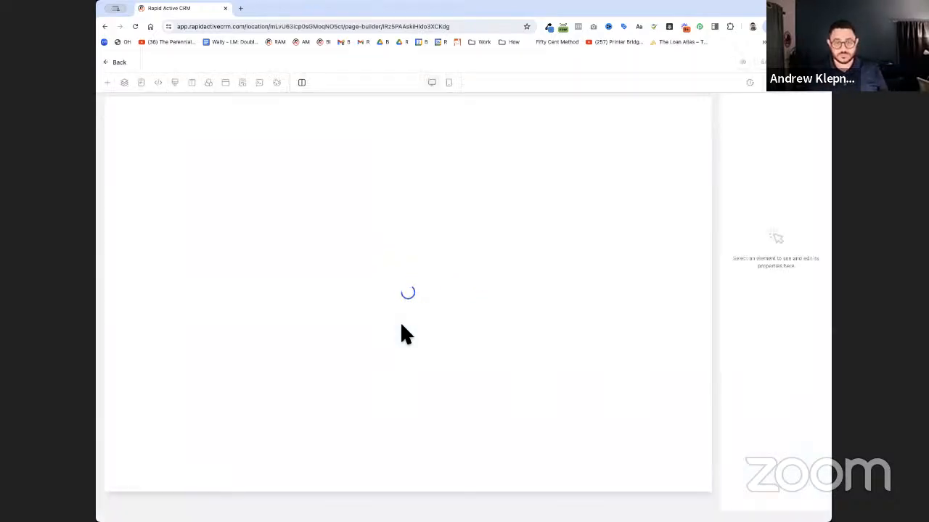
{"action": "scroll", "coordinate": [400, 321], "scroll_direction": "down", "scroll_amount": 1}
{"action": "scroll", "coordinate": [400, 321], "scroll_direction": "up", "scroll_amount": 1}
{"action": "scroll", "coordinate": [400, 322], "scroll_direction": "down", "scroll_amount": 1}
{"action": "scroll", "coordinate": [432, 326], "scroll_direction": "down", "scroll_amount": 2}
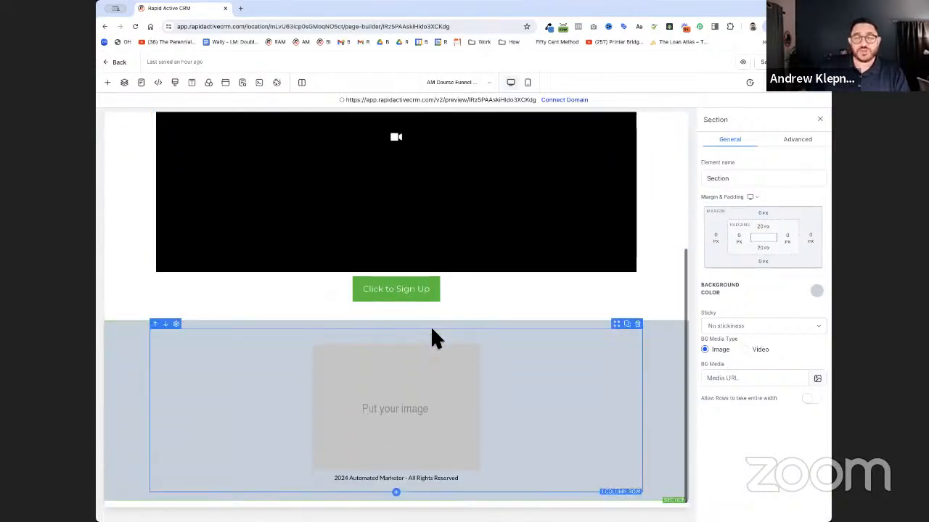
{"action": "scroll", "coordinate": [432, 326], "scroll_direction": "up", "scroll_amount": 3}
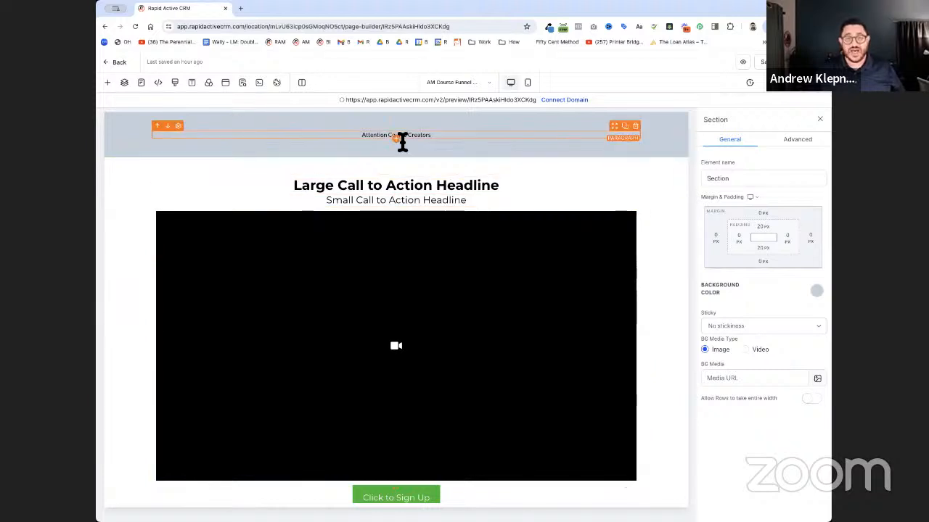
Look over the sales page's existing elements, including the top paragraph, headline, sub-headline, video, sign-up button and footer section.
{"action": "left_click", "coordinate": [478, 140]}
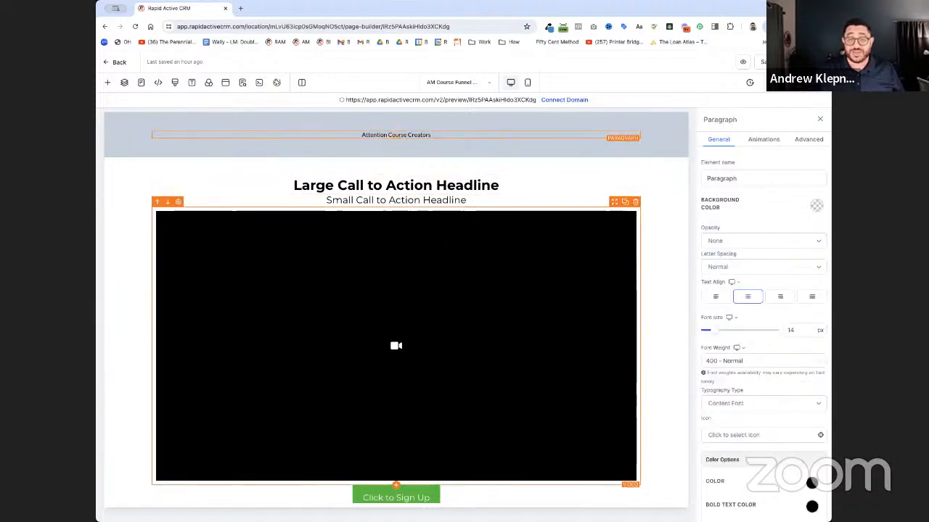
{"action": "left_click", "coordinate": [357, 190]}
{"action": "left_click", "coordinate": [361, 201]}
{"action": "scroll", "coordinate": [396, 464], "scroll_direction": "down", "scroll_amount": 1}
{"action": "scroll", "coordinate": [494, 372], "scroll_direction": "down", "scroll_amount": 3}
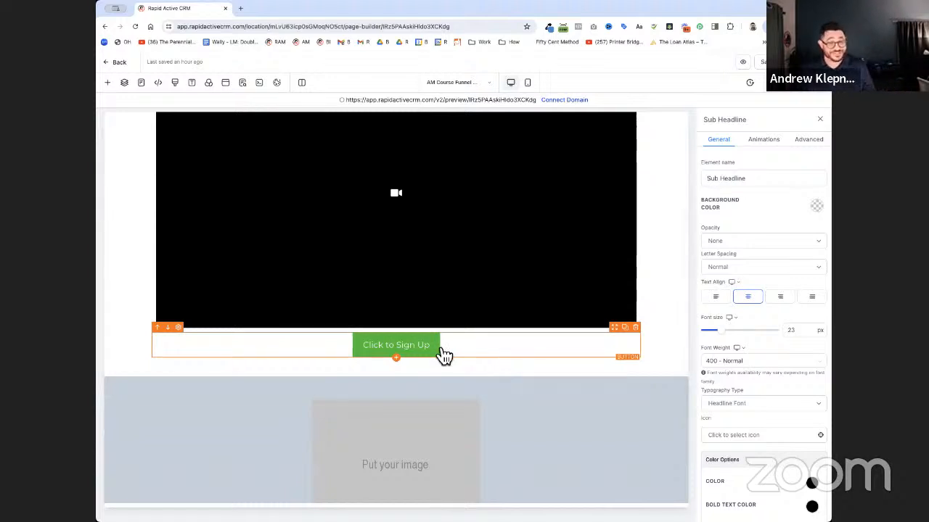
{"action": "scroll", "coordinate": [445, 356], "scroll_direction": "down", "scroll_amount": 1}
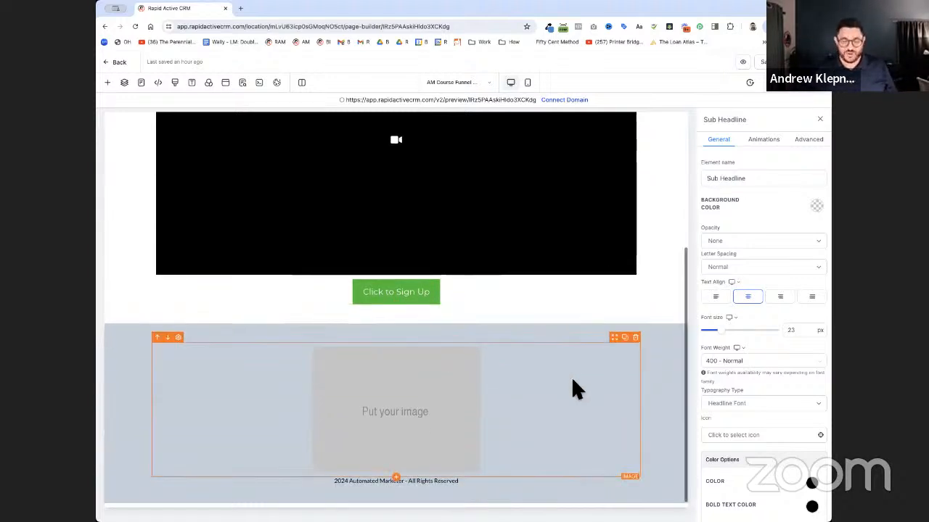
{"action": "scroll", "coordinate": [572, 381], "scroll_direction": "up", "scroll_amount": 4}
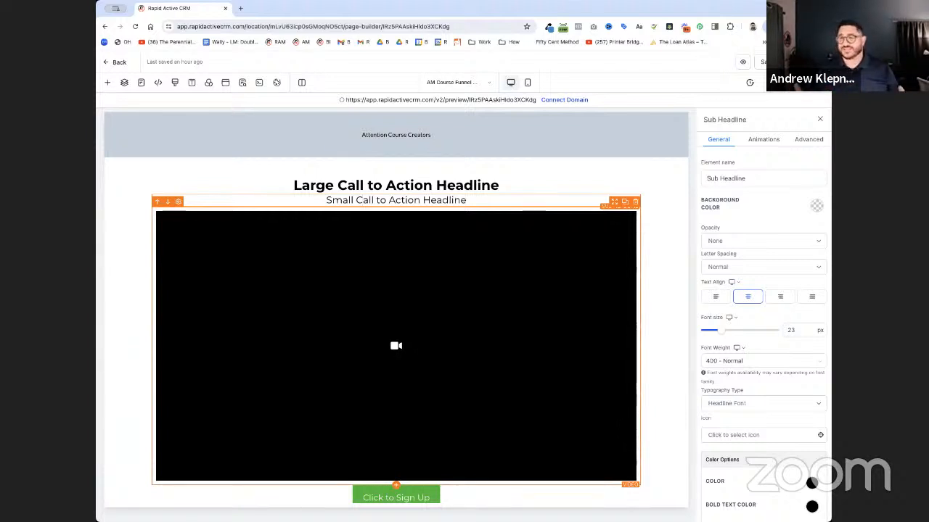
{"action": "left_click", "coordinate": [671, 424]}
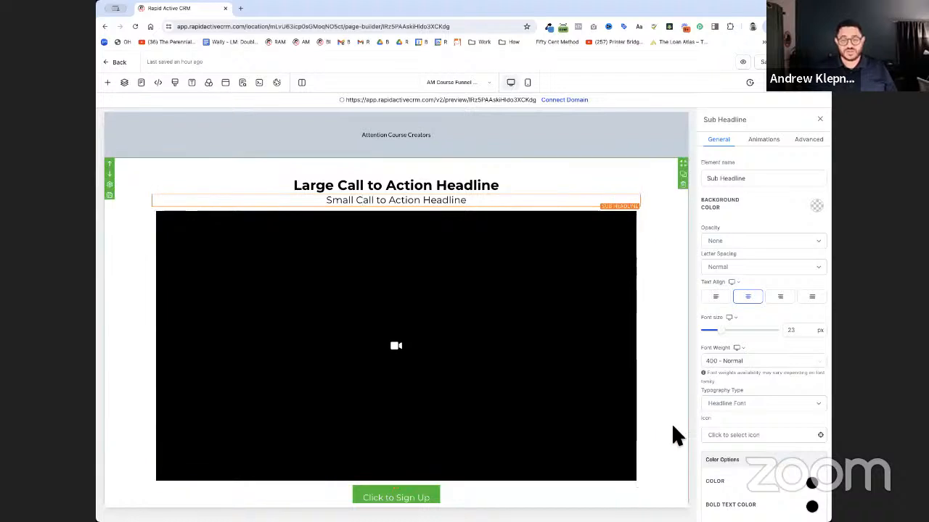
{"action": "scroll", "coordinate": [671, 424], "scroll_direction": "down", "scroll_amount": 3}
{"action": "scroll", "coordinate": [671, 424], "scroll_direction": "up", "scroll_amount": 3}
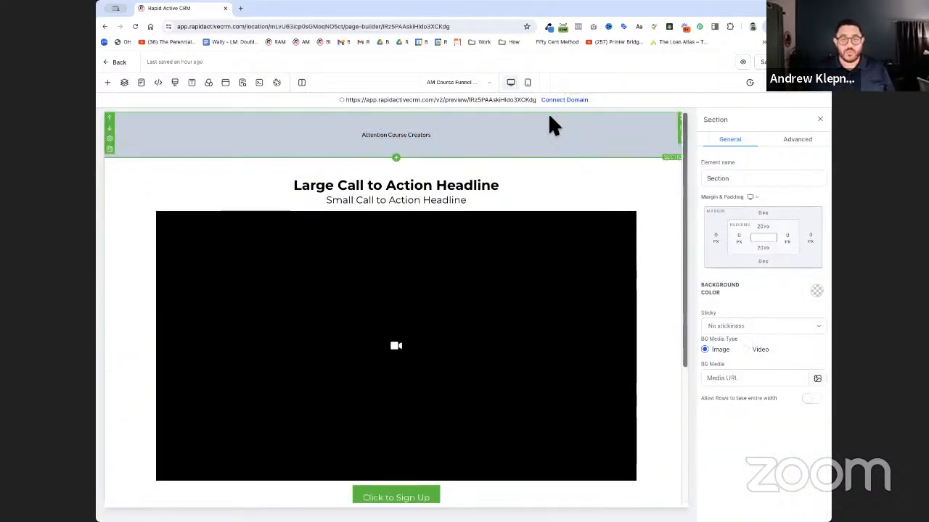
Add a full-width section below the "Attention Course Creators" bar, containing a one-column row with a paragraph element.
{"action": "left_click", "coordinate": [402, 161]}
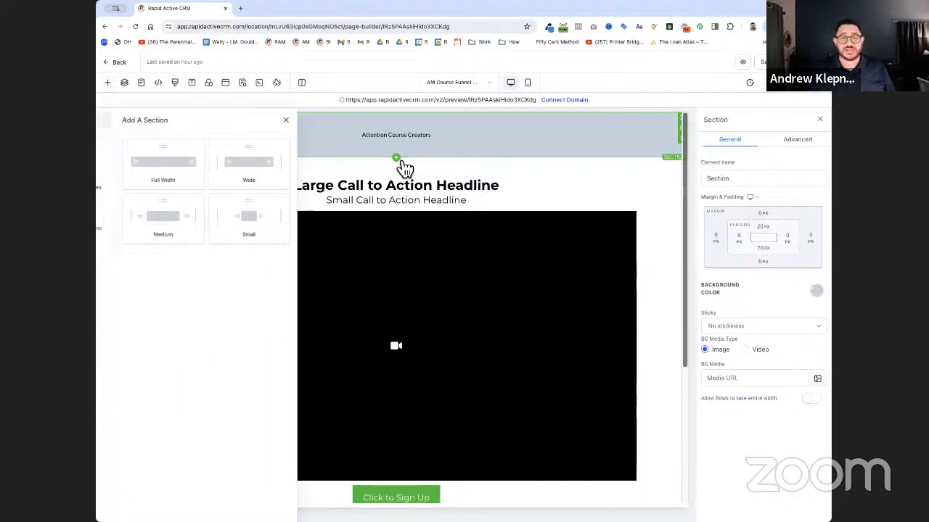
{"action": "left_click_drag", "start_coordinate": [198, 168], "coordinate": [443, 172]}
{"action": "left_click", "coordinate": [406, 194]}
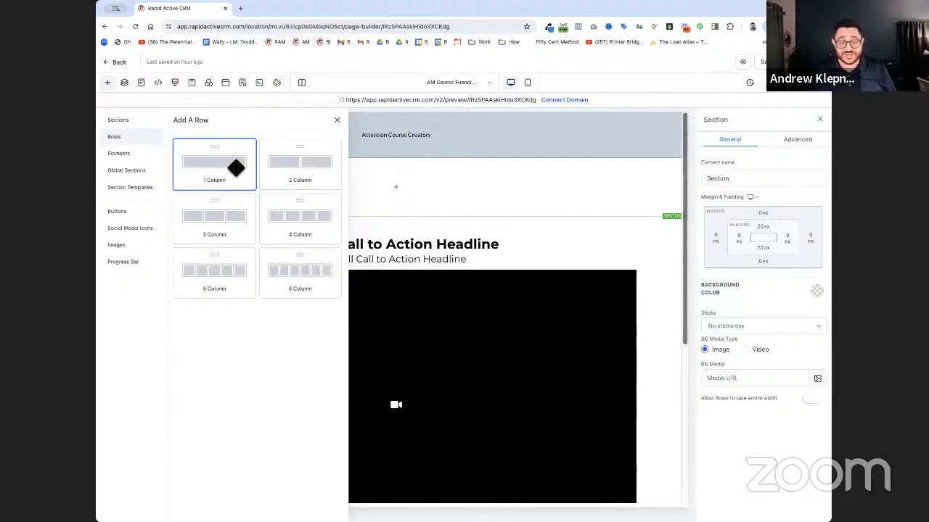
{"action": "left_click_drag", "start_coordinate": [236, 167], "coordinate": [383, 195]}
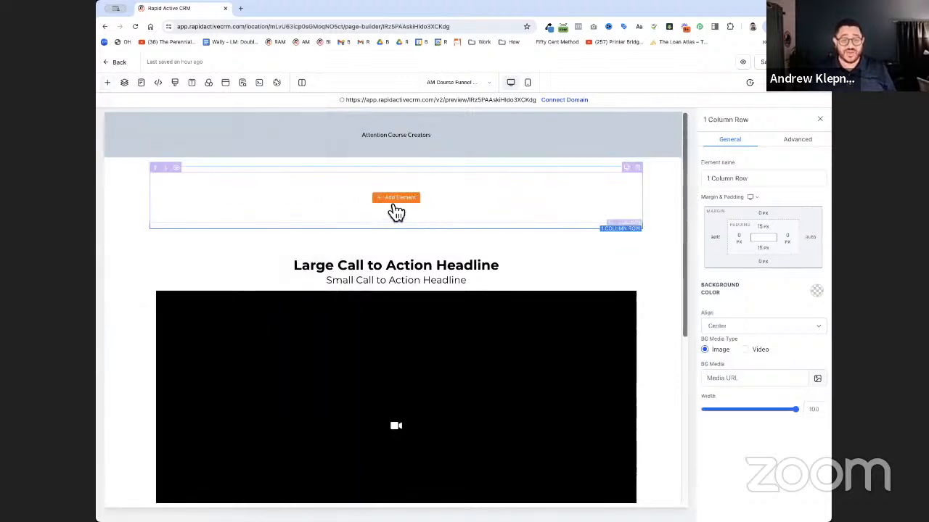
{"action": "left_click", "coordinate": [393, 204]}
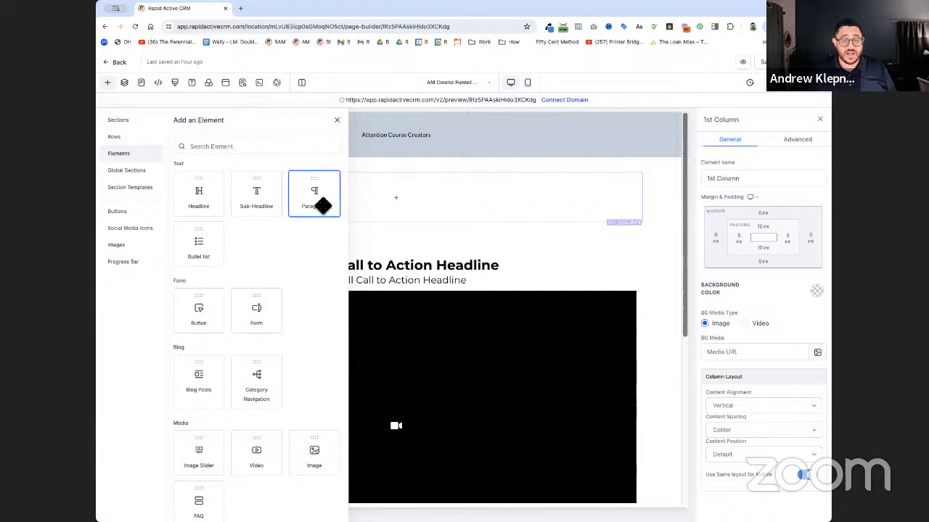
{"action": "left_click_drag", "start_coordinate": [323, 206], "coordinate": [351, 205]}
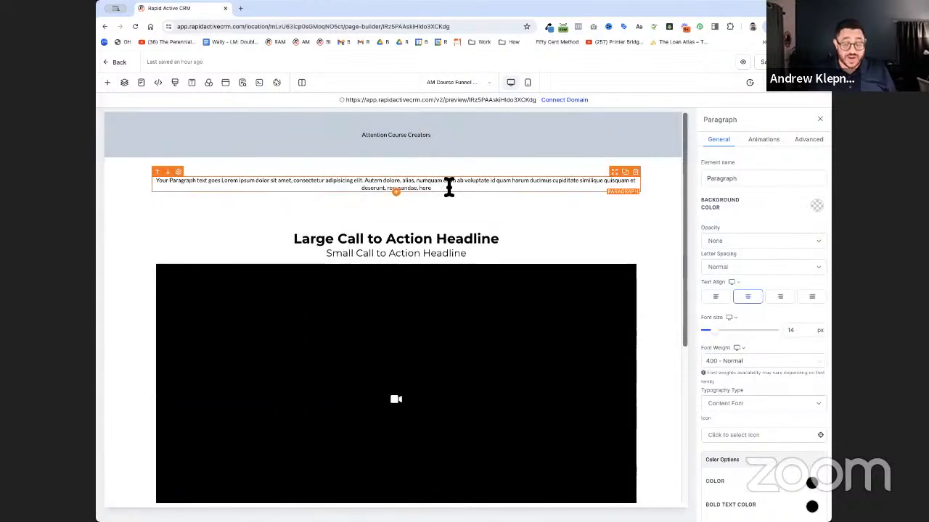
Delete the full-width section holding the placeholder paragraph above the large headline.
{"action": "left_click", "coordinate": [653, 201]}
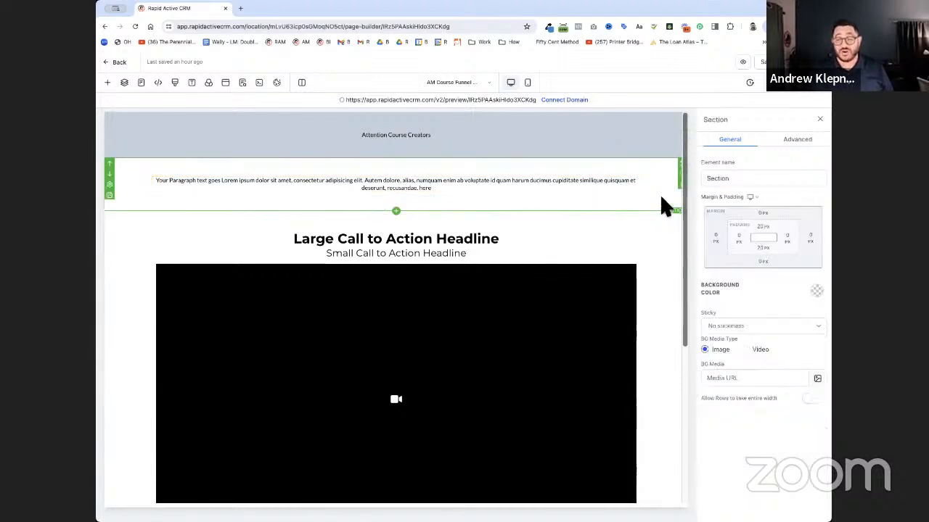
{"action": "left_click", "coordinate": [679, 185]}
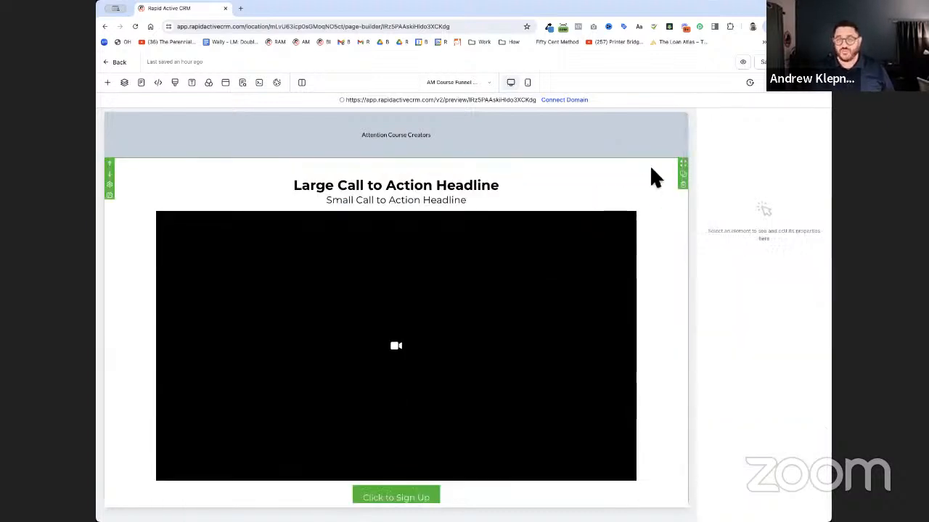
Set the top and bottom padding of the "Attention Course Creators" section to 2 px.
{"action": "left_click", "coordinate": [469, 152]}
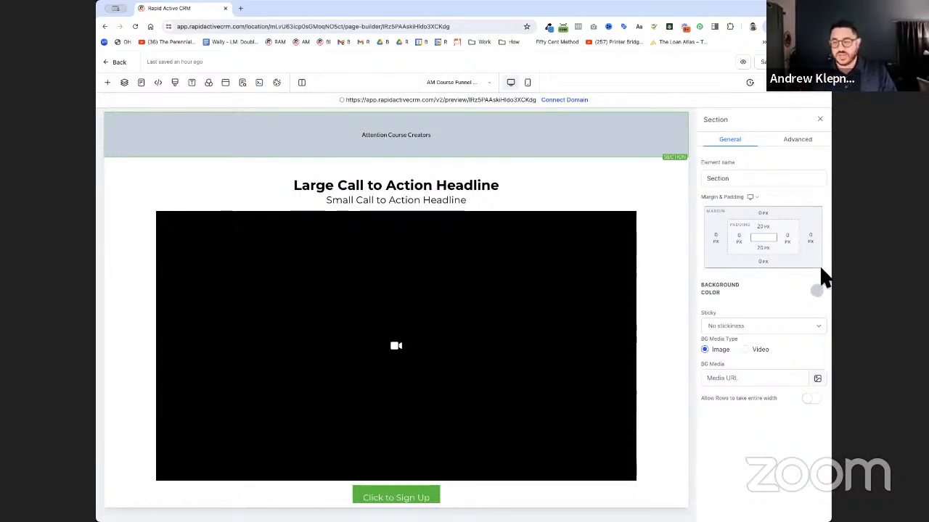
{"action": "left_click", "coordinate": [764, 231]}
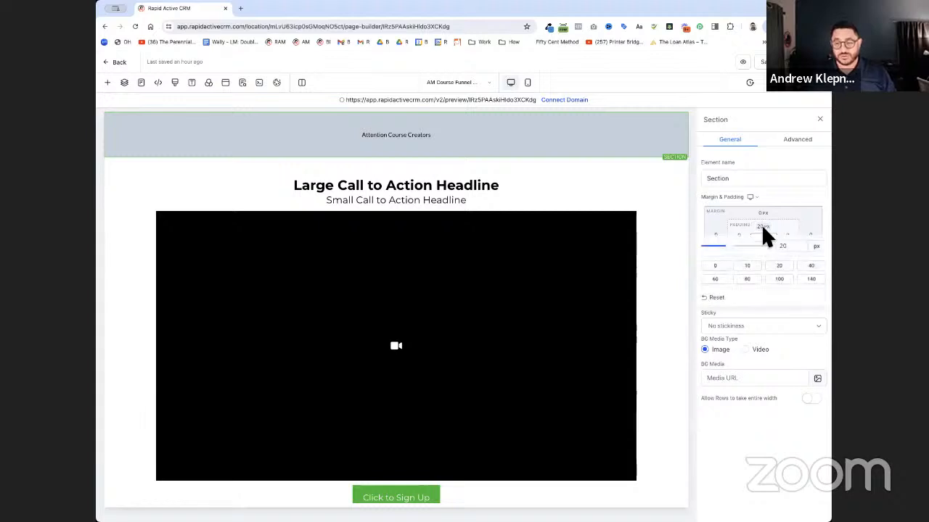
{"action": "type", "text": "2"}
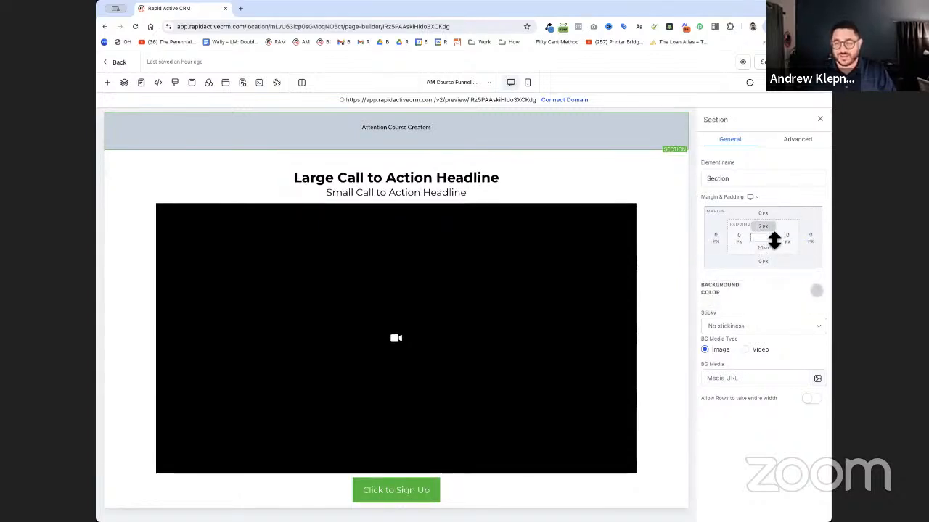
{"action": "left_click", "coordinate": [763, 248]}
{"action": "type", "text": "2"}
{"action": "left_click", "coordinate": [744, 209]}
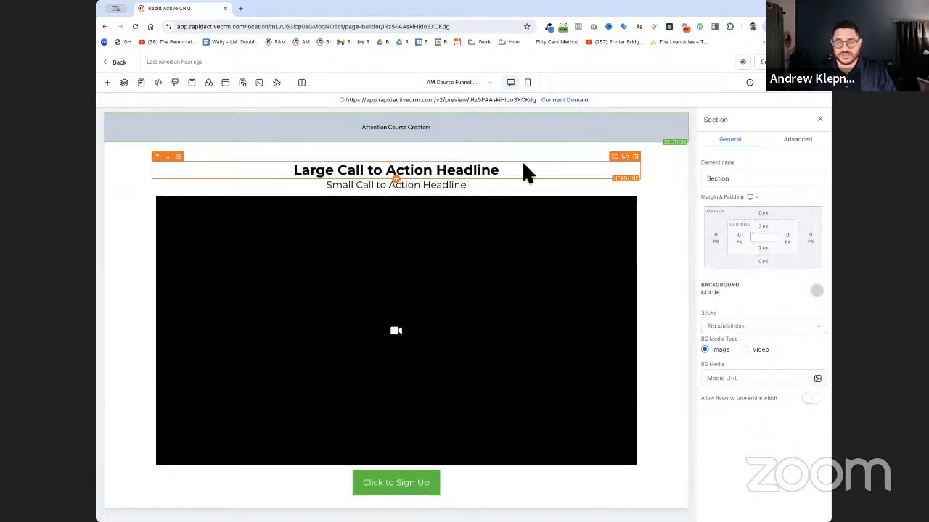
Set the top and bottom padding of the one-column row in the "Attention Course Creators" section to 2 px.
{"action": "left_click", "coordinate": [457, 115]}
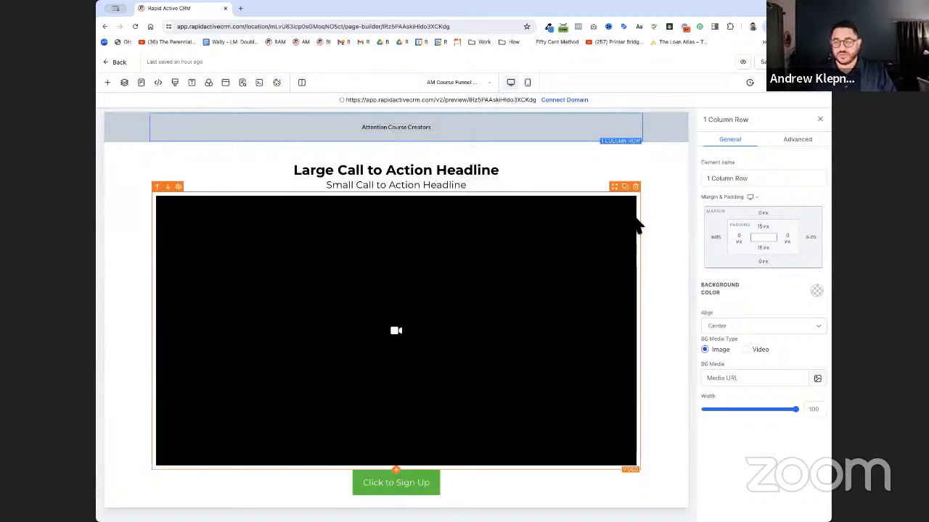
{"action": "left_click", "coordinate": [762, 227]}
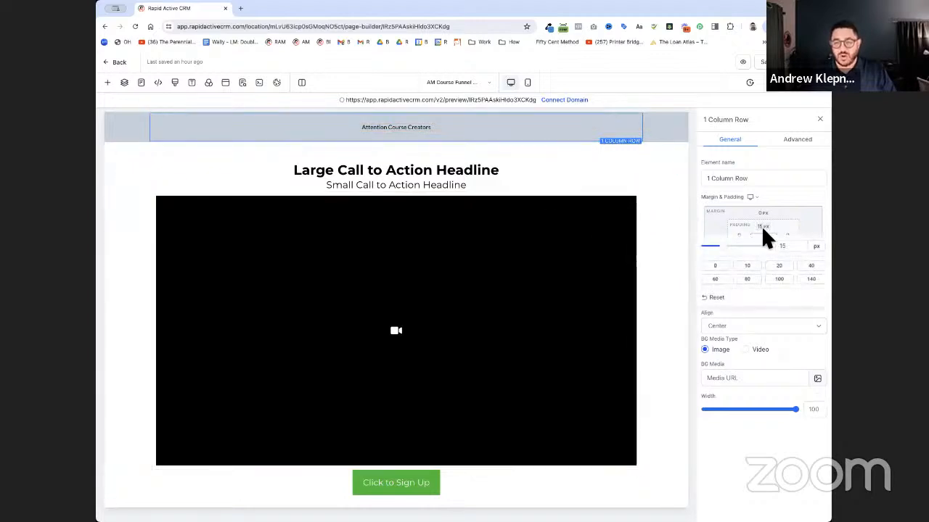
{"action": "double_click", "coordinate": [791, 246]}
{"action": "type", "text": "2"}
{"action": "key", "text": "Return"}
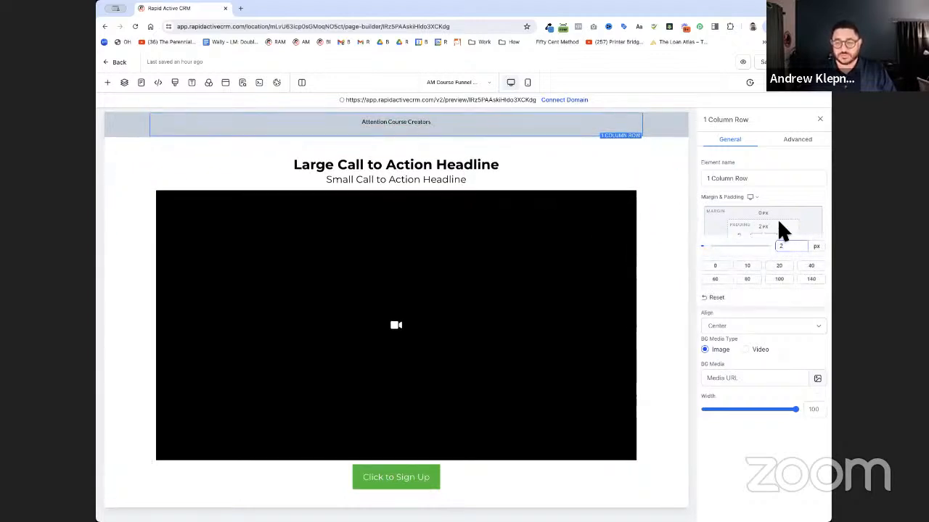
{"action": "left_click", "coordinate": [763, 249]}
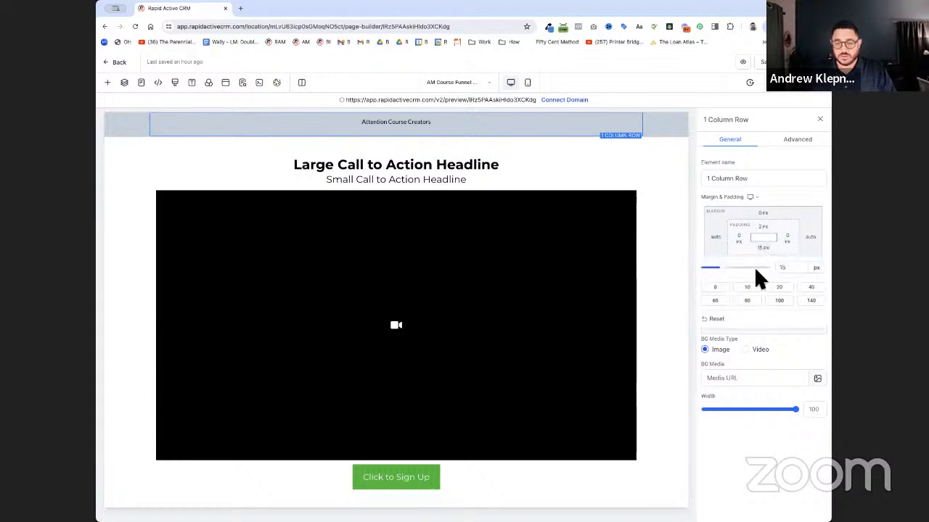
{"action": "double_click", "coordinate": [787, 267]}
{"action": "type", "text": "2"}
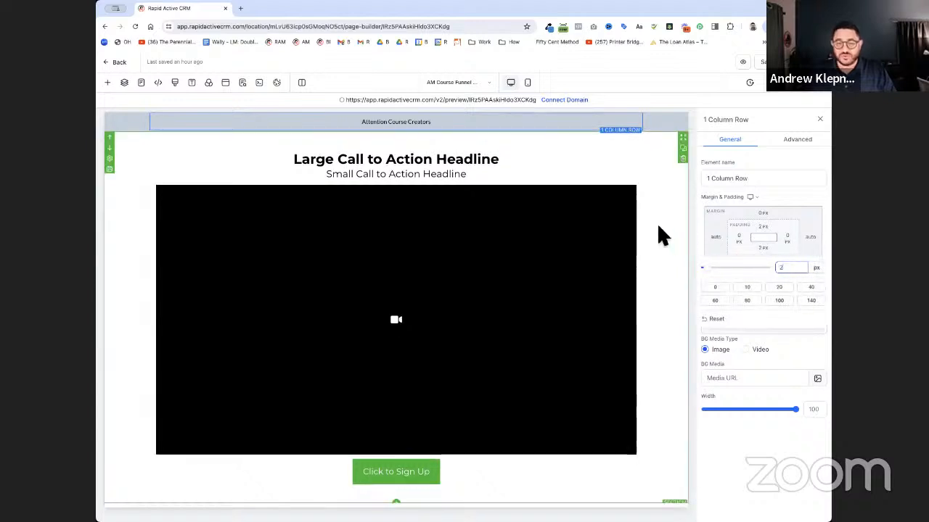
{"action": "left_click", "coordinate": [659, 227]}
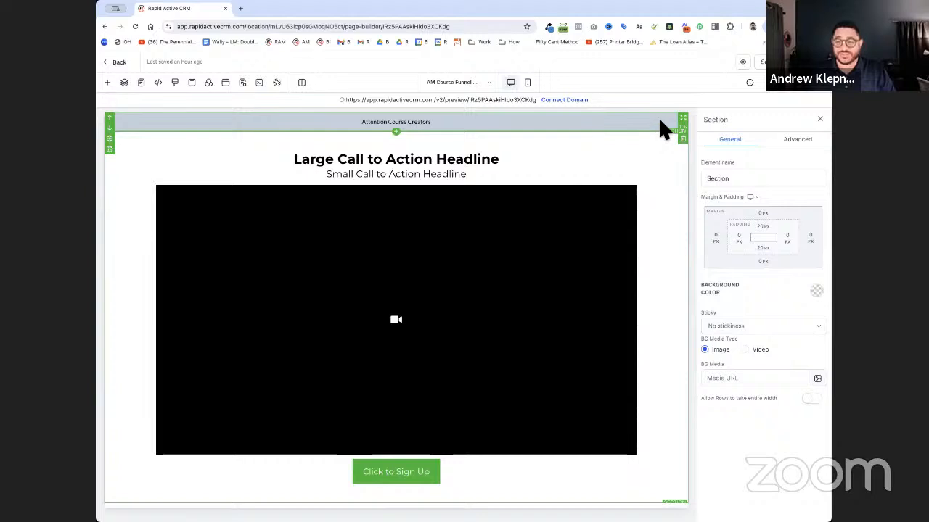
Set the top and bottom padding of the "Attention Course Creators" column to 0 px and check its paragraph's margin and padding.
{"action": "left_click", "coordinate": [601, 125]}
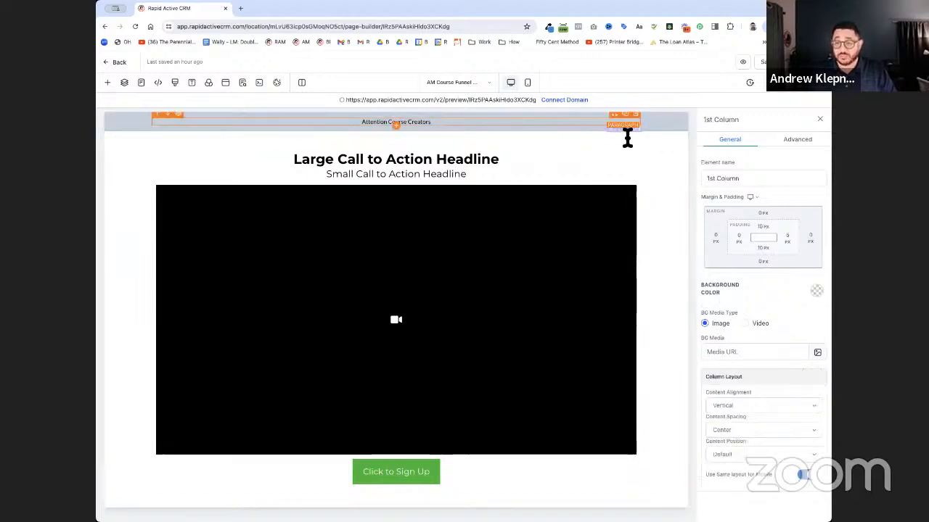
{"action": "left_click", "coordinate": [761, 228]}
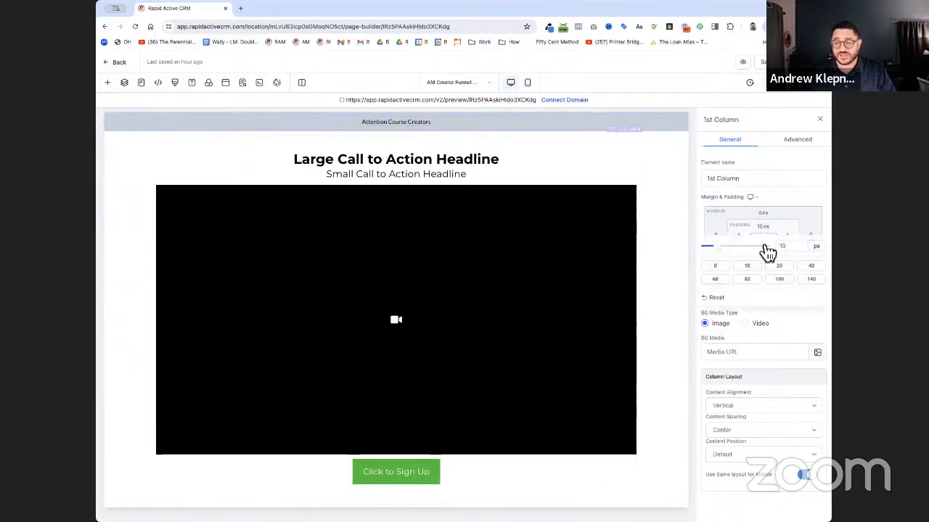
{"action": "left_click", "coordinate": [716, 266]}
{"action": "left_click", "coordinate": [781, 224]}
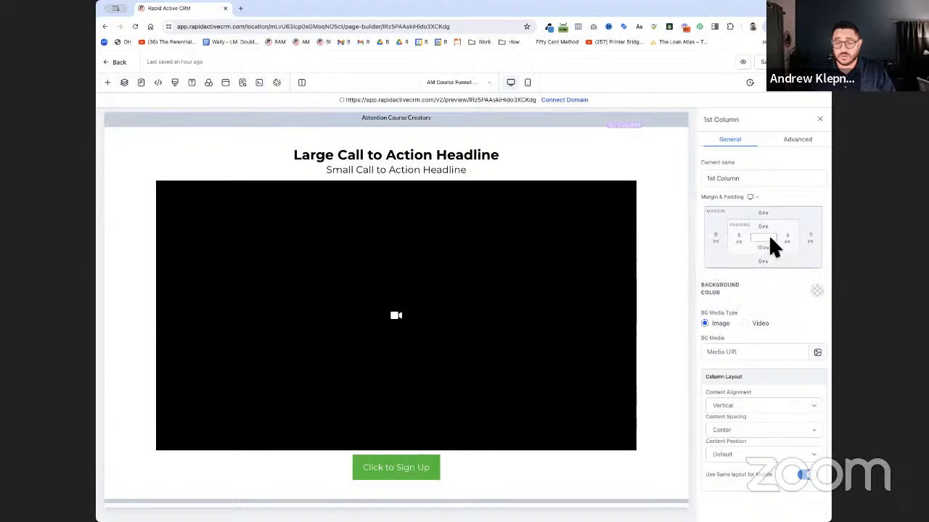
{"action": "left_click", "coordinate": [761, 248]}
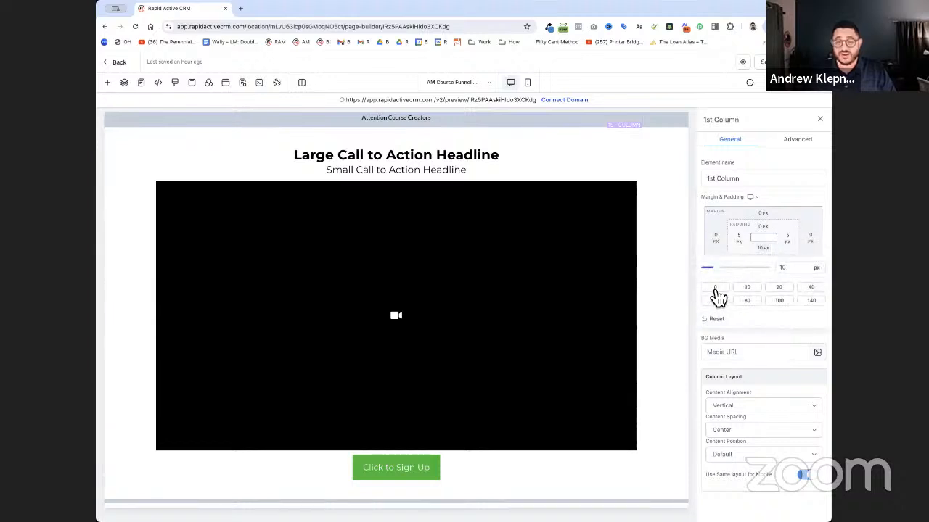
{"action": "left_click", "coordinate": [715, 287]}
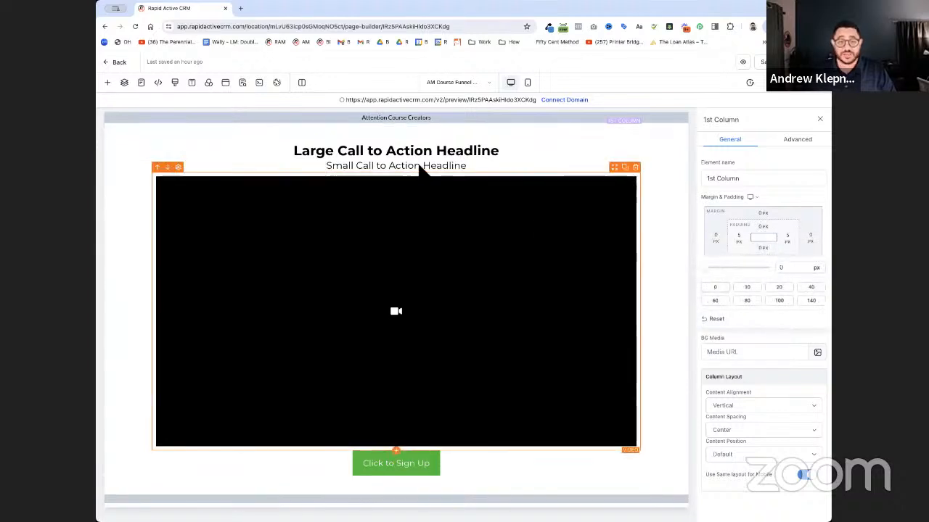
{"action": "left_click", "coordinate": [401, 118]}
{"action": "scroll", "coordinate": [755, 313], "scroll_direction": "down", "scroll_amount": 3}
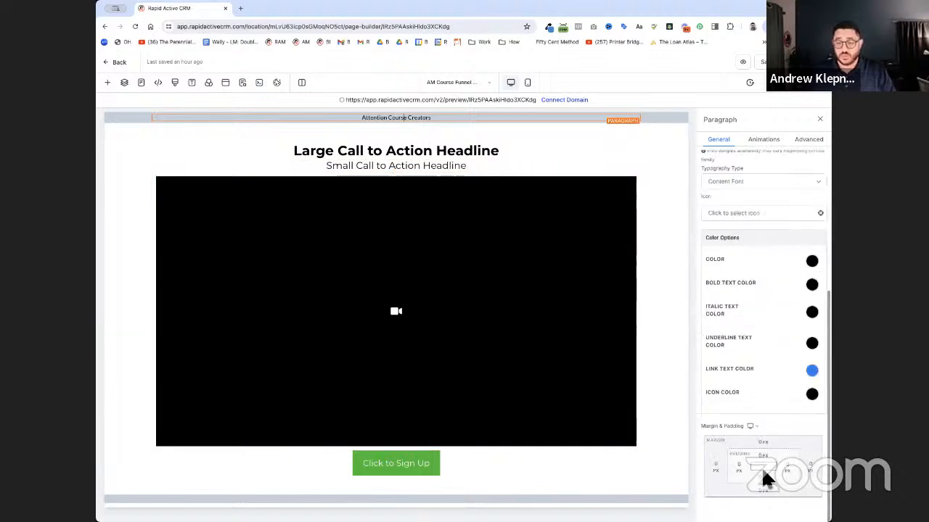
{"action": "left_click", "coordinate": [671, 250]}
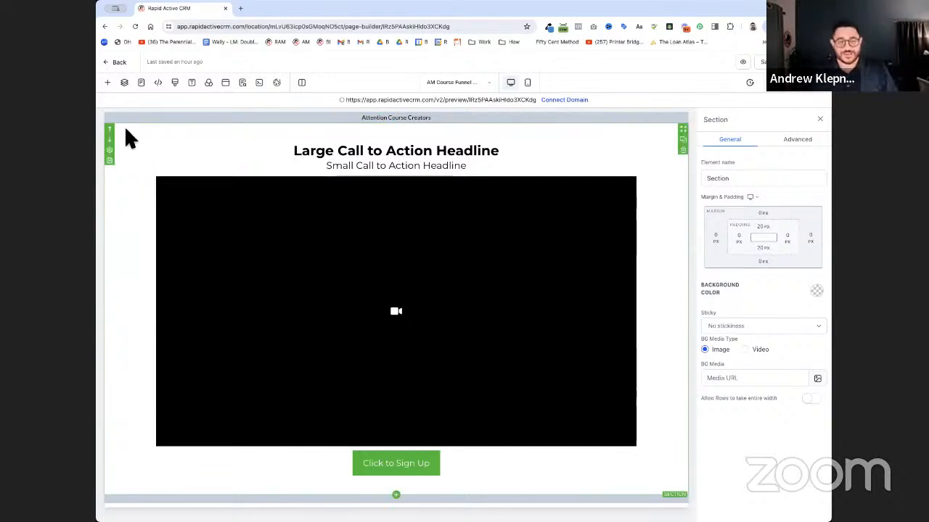
Set the text transform of the "Attention Course Creators" paragraph to Uppercase and return to its general settings.
{"action": "left_click", "coordinate": [429, 119]}
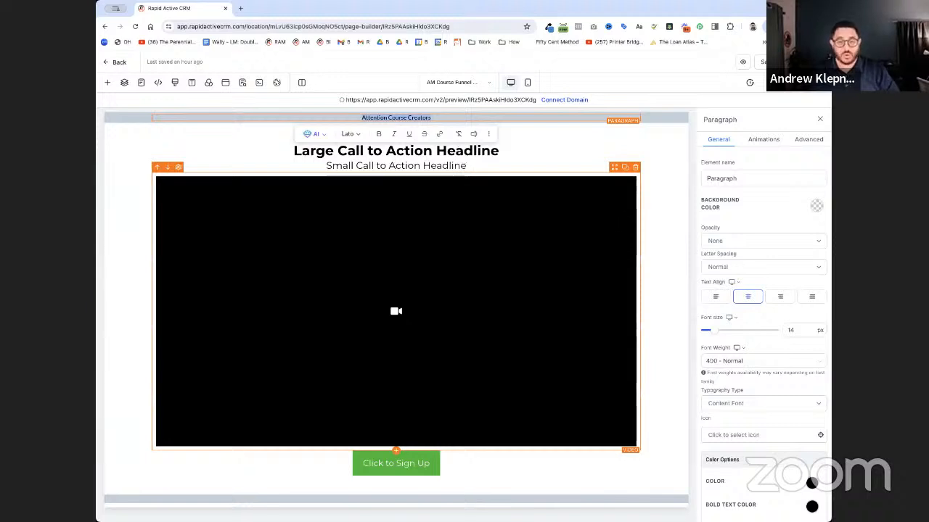
{"action": "left_click", "coordinate": [807, 145]}
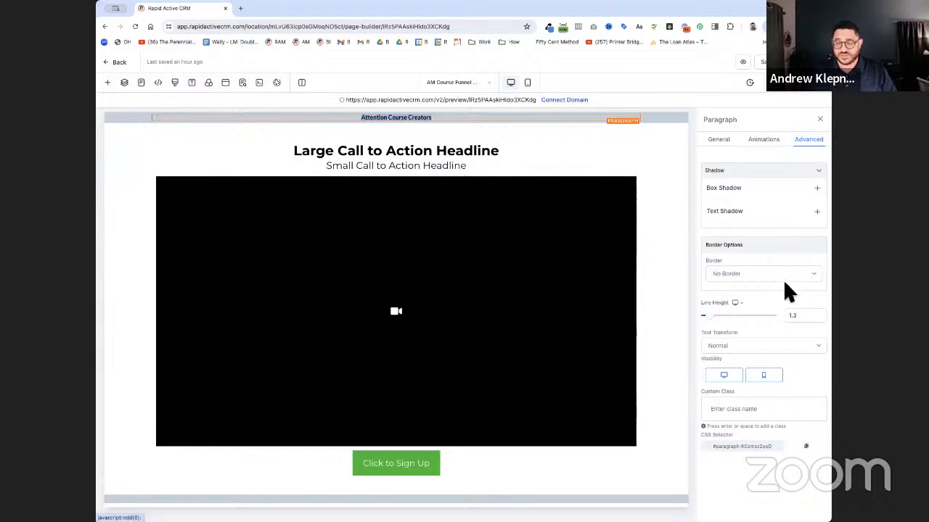
{"action": "left_click", "coordinate": [813, 346]}
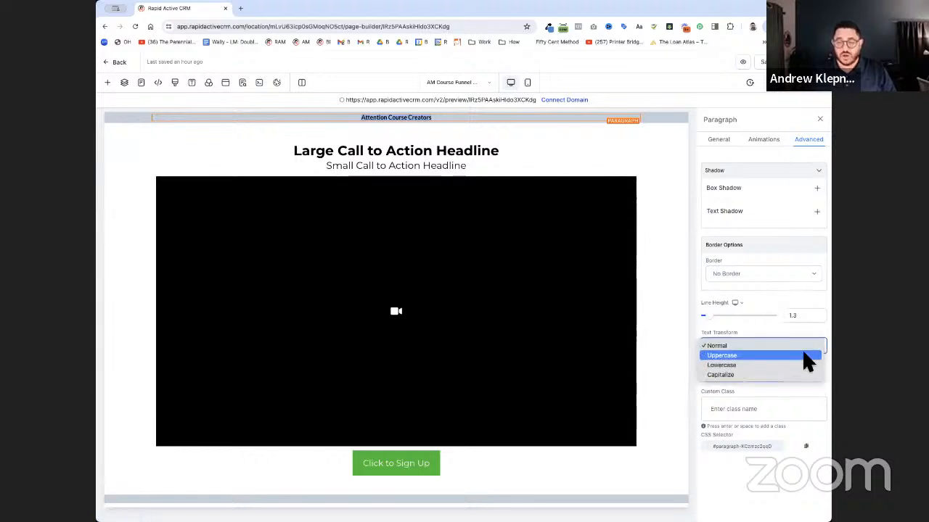
{"action": "left_click", "coordinate": [804, 356]}
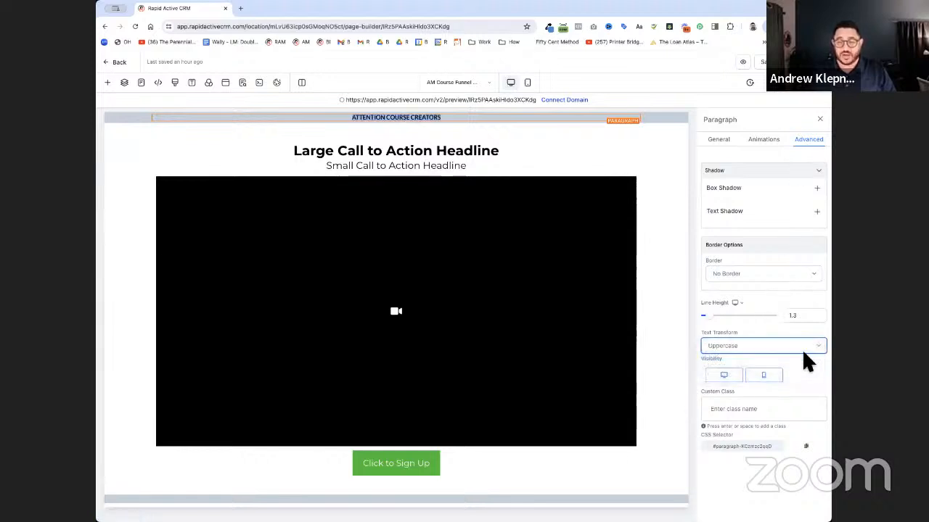
{"action": "left_click", "coordinate": [719, 140]}
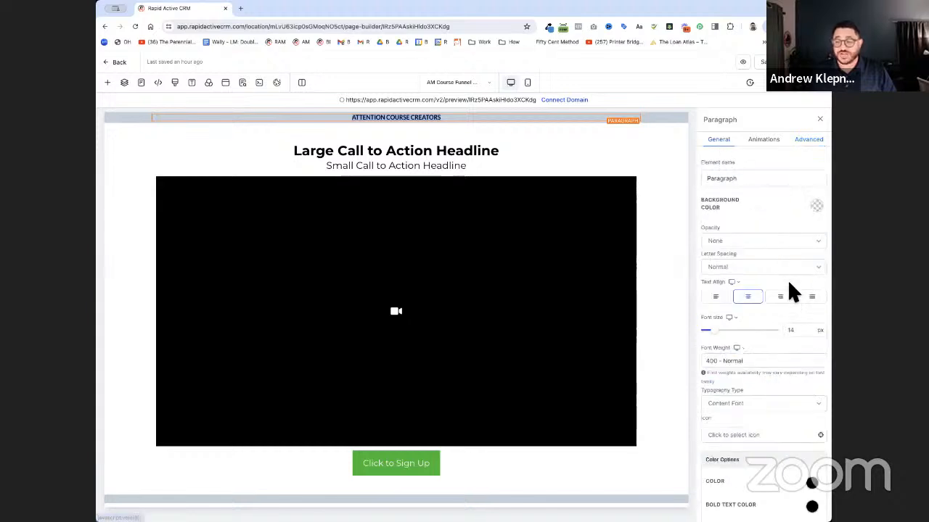
Set the font size of the "Attention Course Creators" paragraph to 16 px.
{"action": "left_click", "coordinate": [795, 331]}
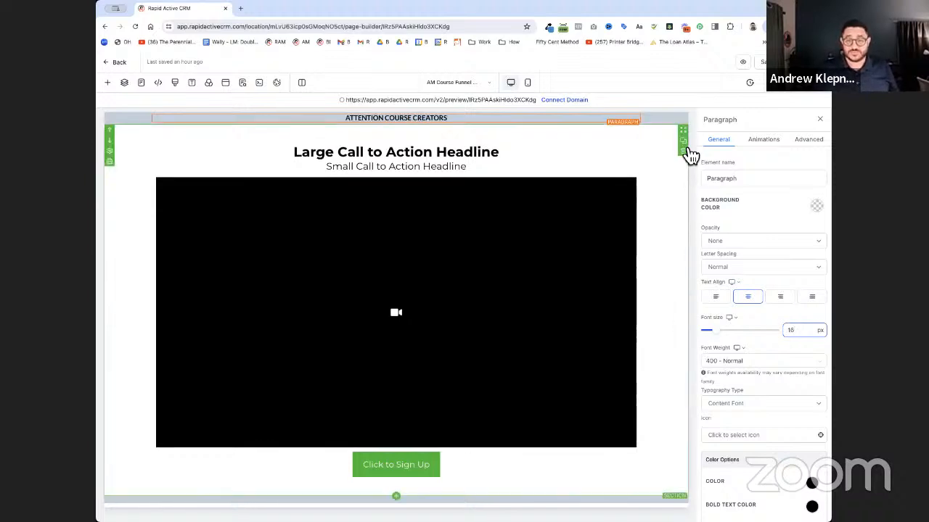
{"action": "left_click", "coordinate": [664, 162]}
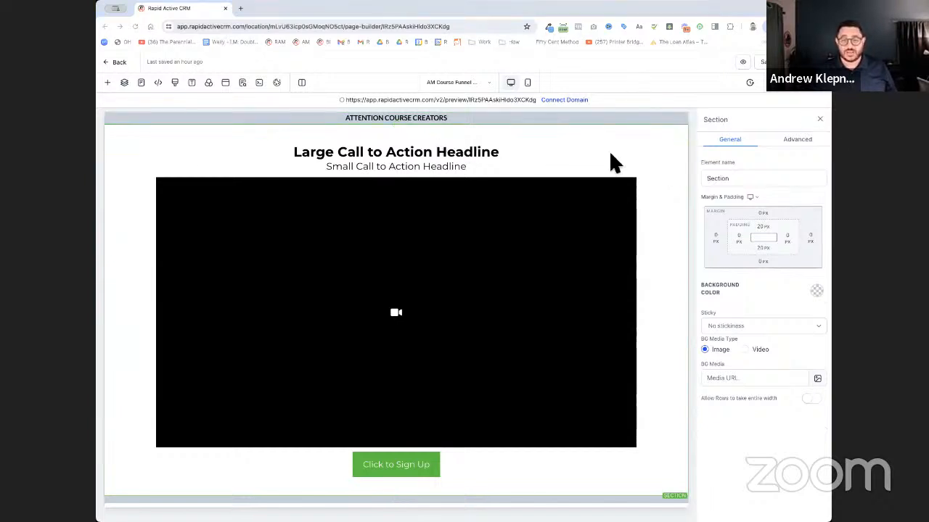
Switch to the Color Pallett design in Canva and copy the hex code #1D5096 from the dark blue swatch.
{"action": "left_click_drag", "start_coordinate": [322, 30], "coordinate": [334, 13]}
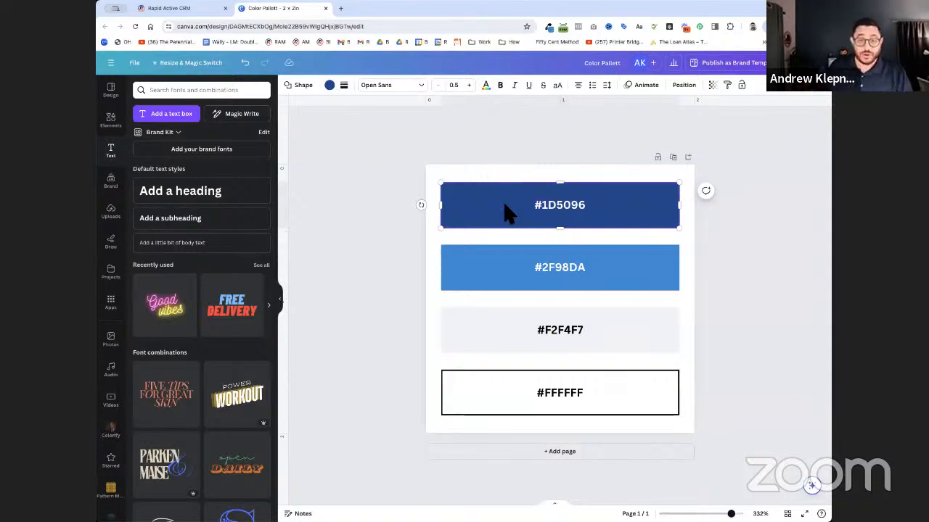
{"action": "double_click", "coordinate": [568, 216]}
{"action": "double_click", "coordinate": [565, 208]}
{"action": "key", "text": "ctrl+c"}
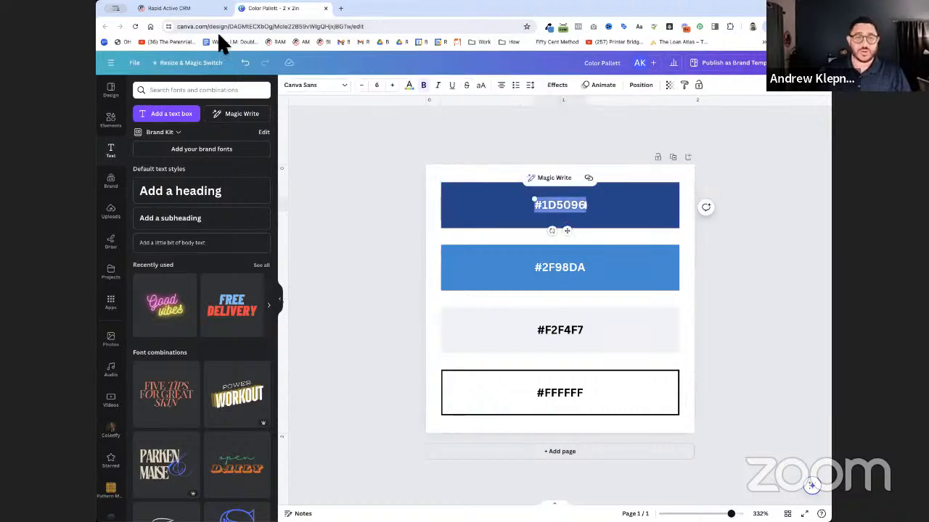
Back in Rapid Active CRM, add a custom color named #1D5096 with value #1D5096 as the "Attention Course Creators" section's background.
{"action": "left_click", "coordinate": [203, 11]}
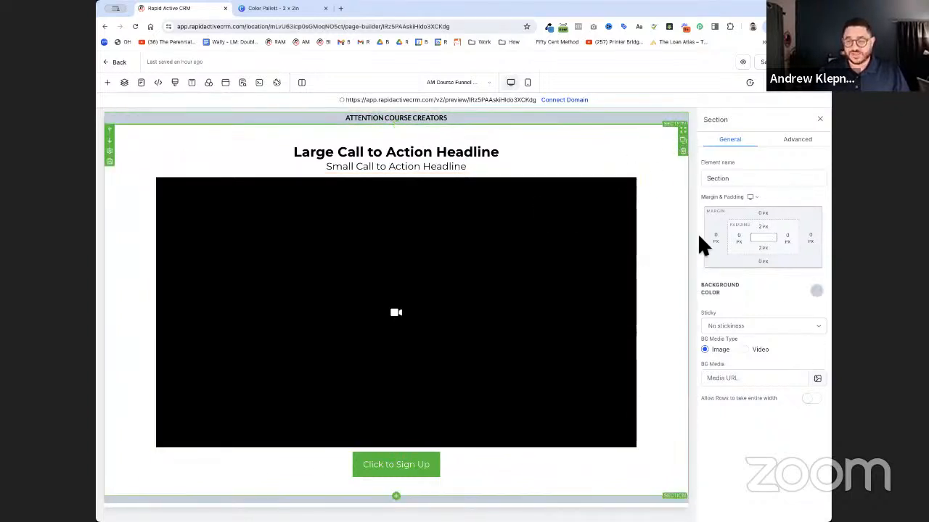
{"action": "left_click", "coordinate": [818, 292]}
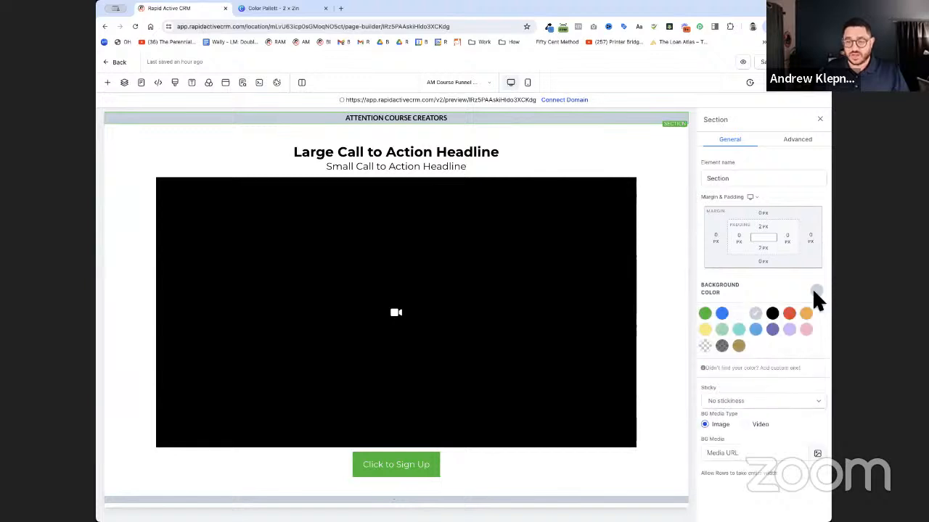
{"action": "left_click", "coordinate": [729, 370]}
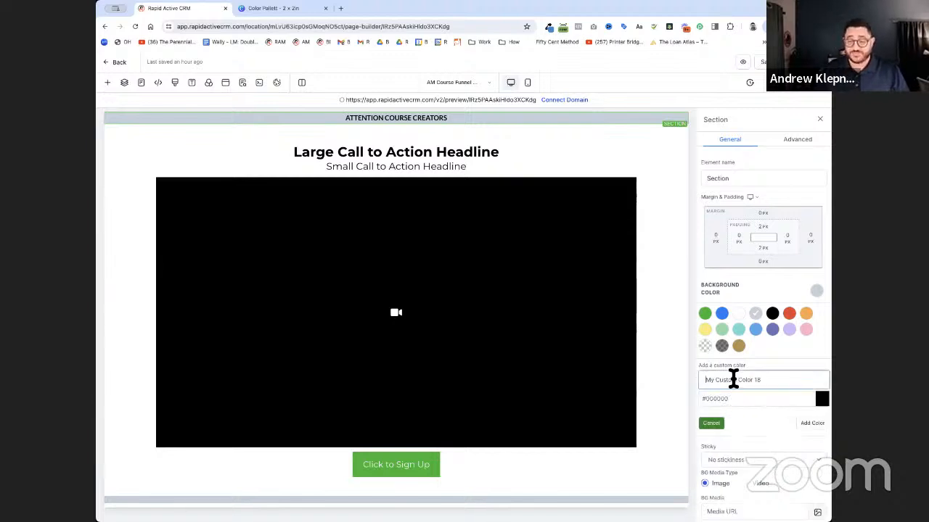
{"action": "triple_click", "coordinate": [733, 379]}
{"action": "key", "text": "ctrl+v"}
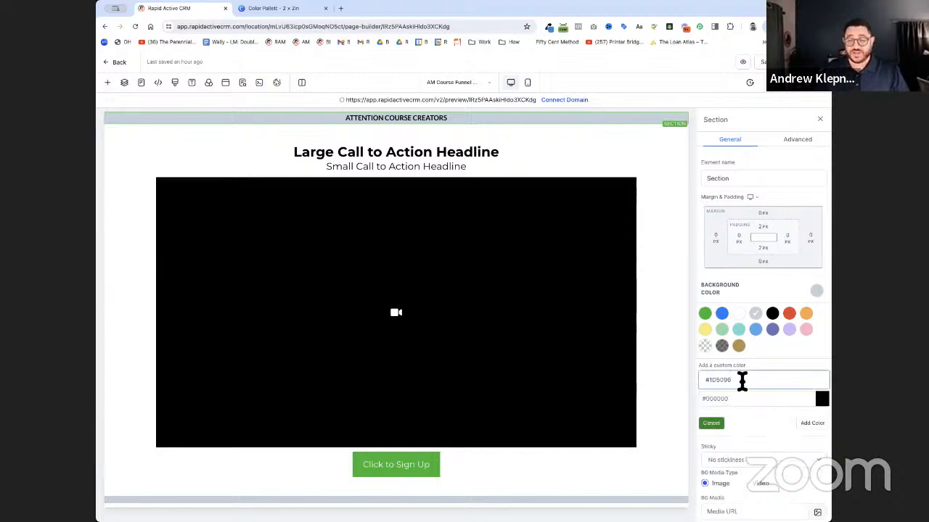
{"action": "triple_click", "coordinate": [739, 397]}
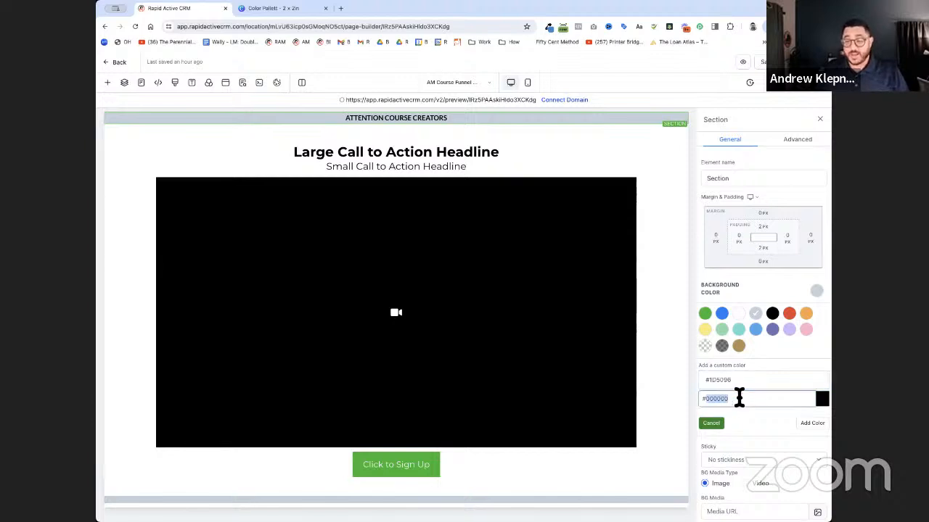
{"action": "key", "text": "ctrl+v"}
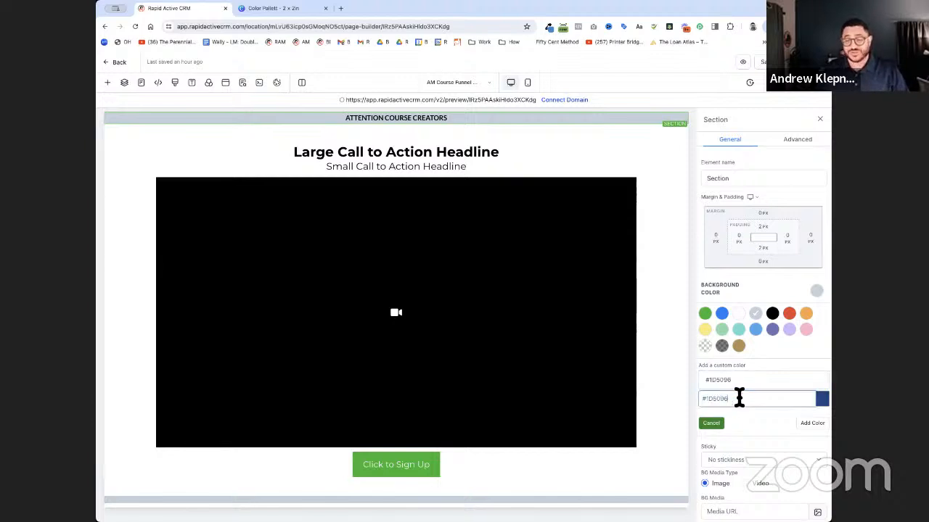
{"action": "left_click", "coordinate": [818, 431]}
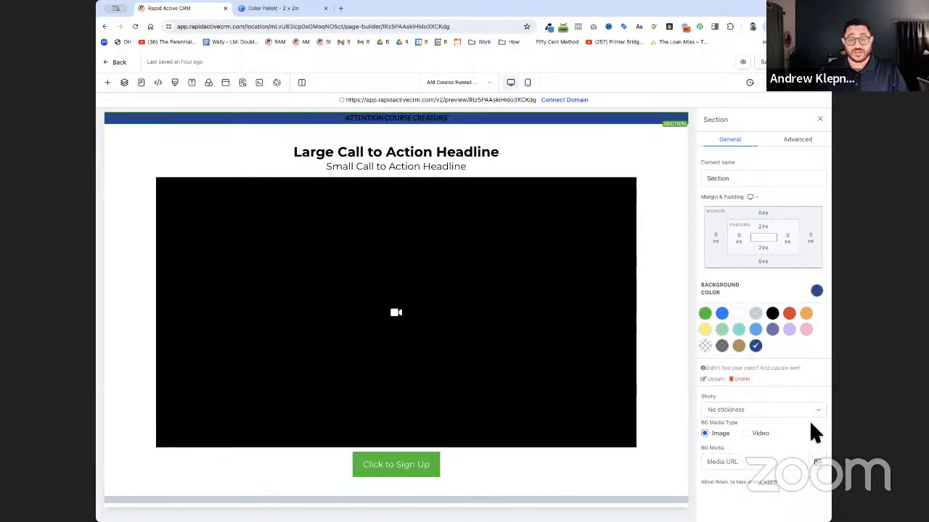
{"action": "left_click", "coordinate": [673, 290]}
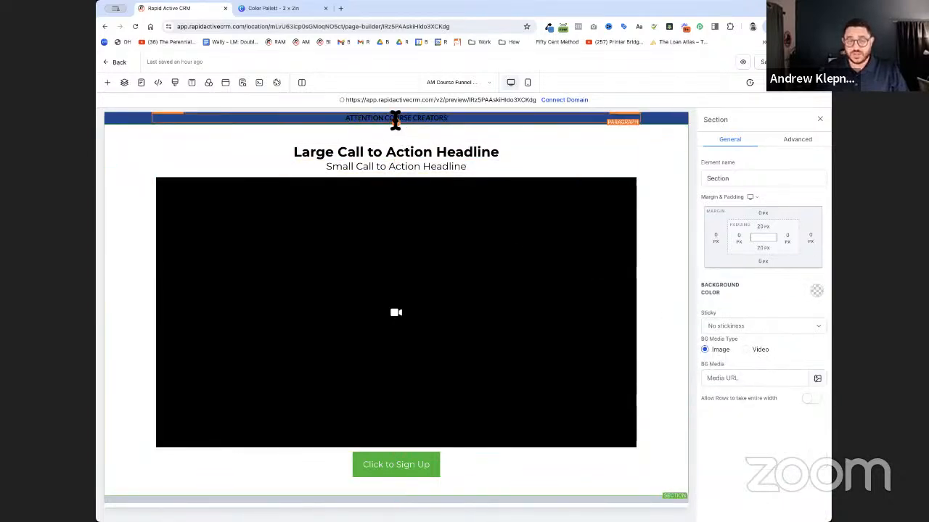
Set the bold text color of the "Attention Course Creators" paragraph to white.
{"action": "left_click", "coordinate": [372, 121]}
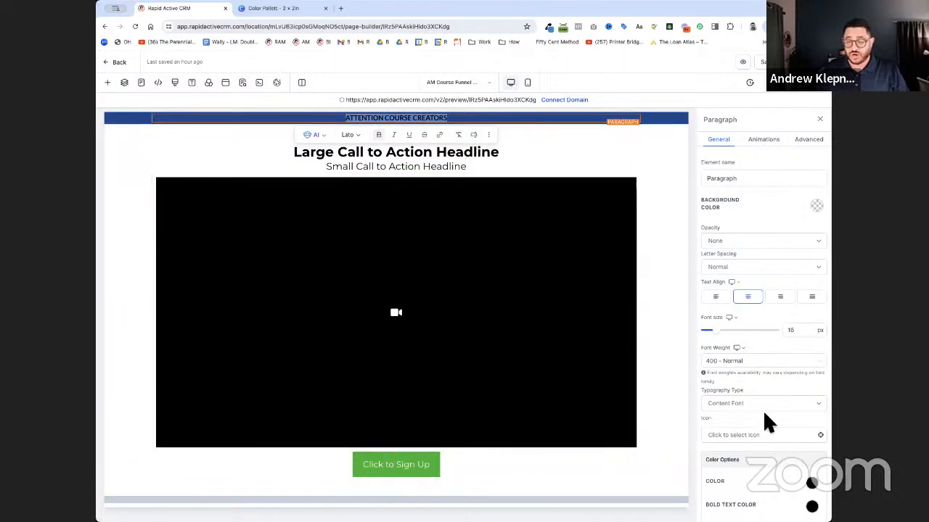
{"action": "scroll", "coordinate": [762, 410], "scroll_direction": "down", "scroll_amount": 2}
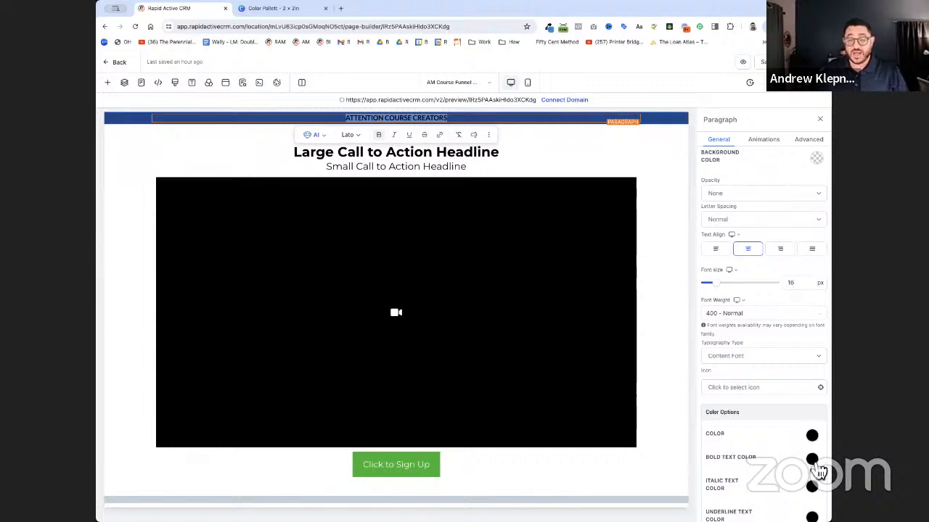
{"action": "left_click", "coordinate": [812, 459]}
{"action": "left_click", "coordinate": [756, 478]}
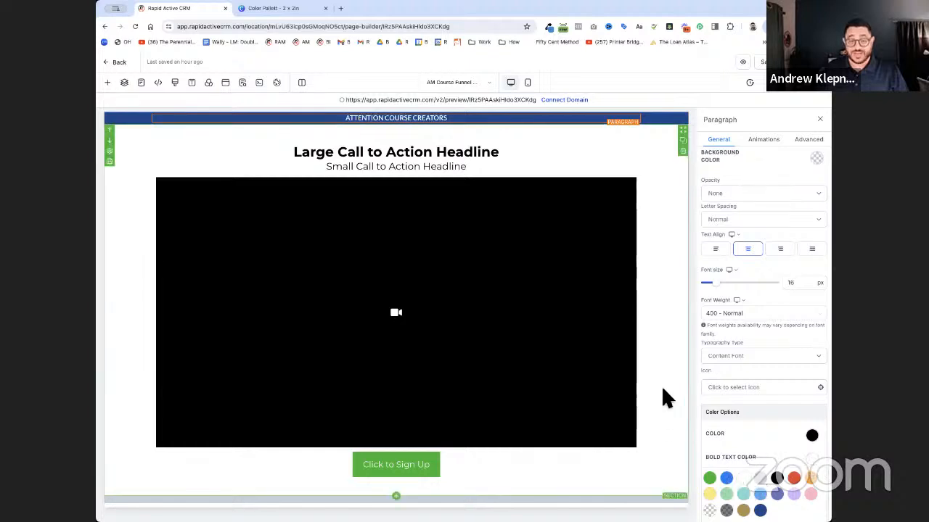
{"action": "left_click", "coordinate": [670, 376]}
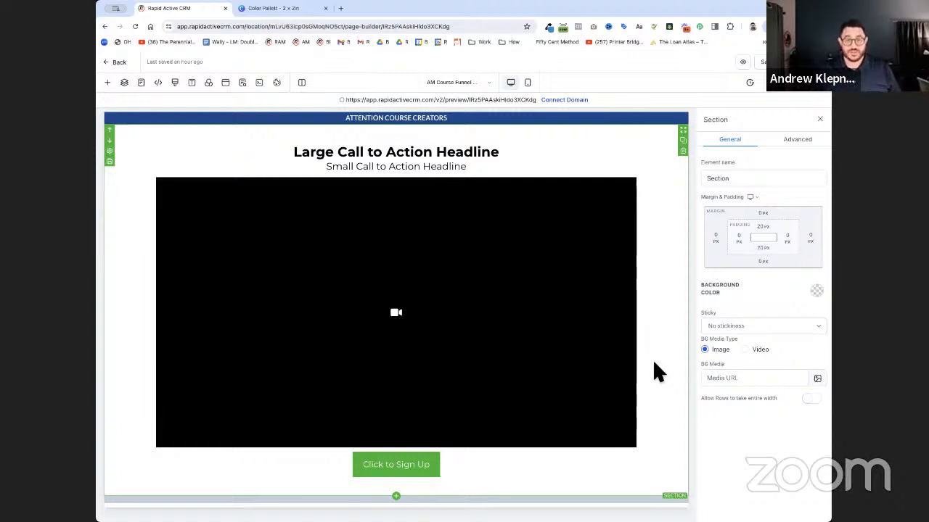
Replace the large headline with "How to Create a Course in 3 Hours even if you've never built an Online Course Before".
{"action": "left_click", "coordinate": [416, 151]}
{"action": "double_click", "coordinate": [416, 151]}
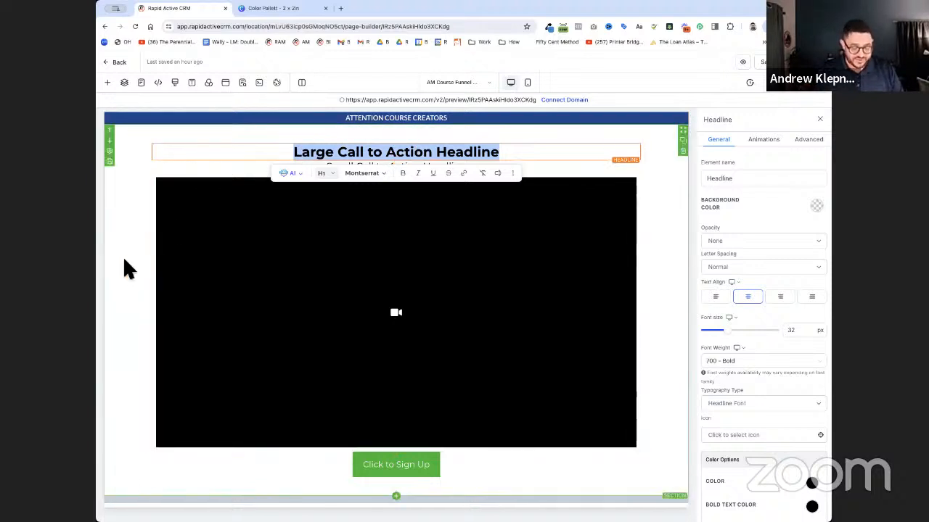
{"action": "type", "text": "How to "}
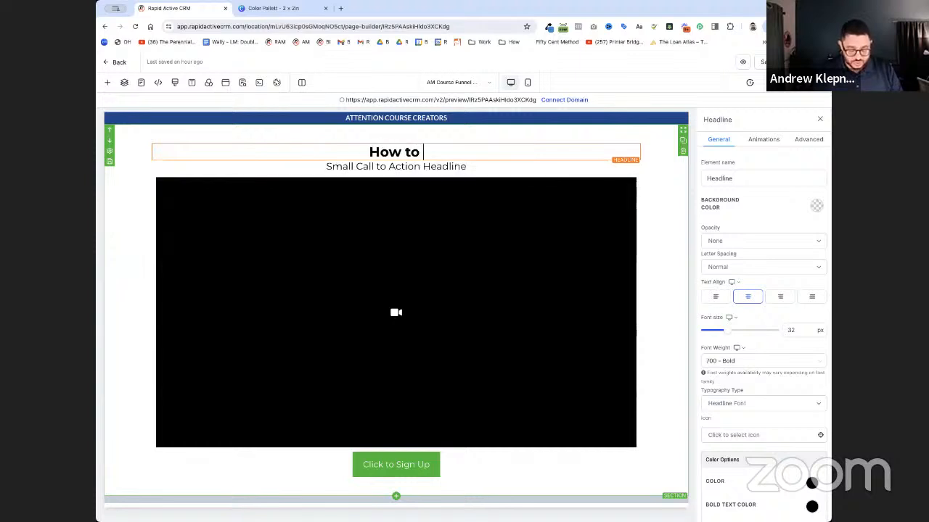
{"action": "type", "text": "Creat"}
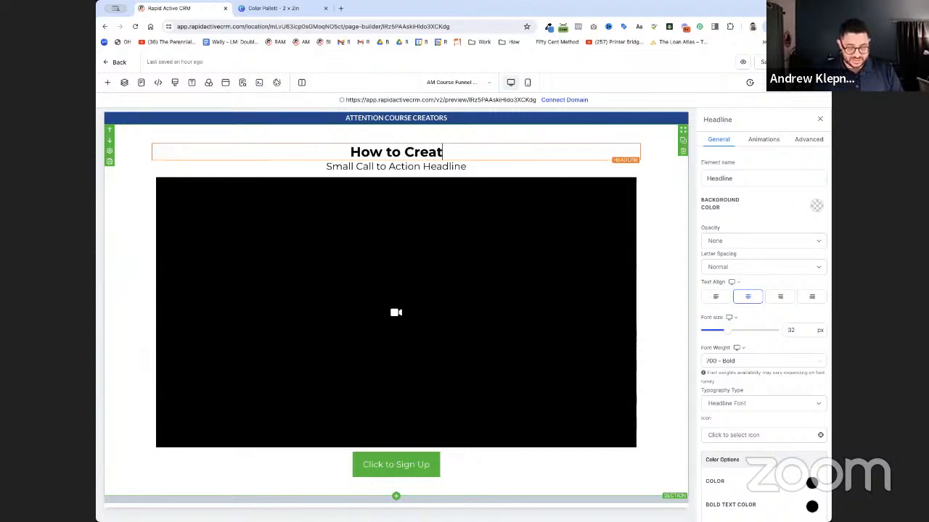
{"action": "type", "text": "e a Course "}
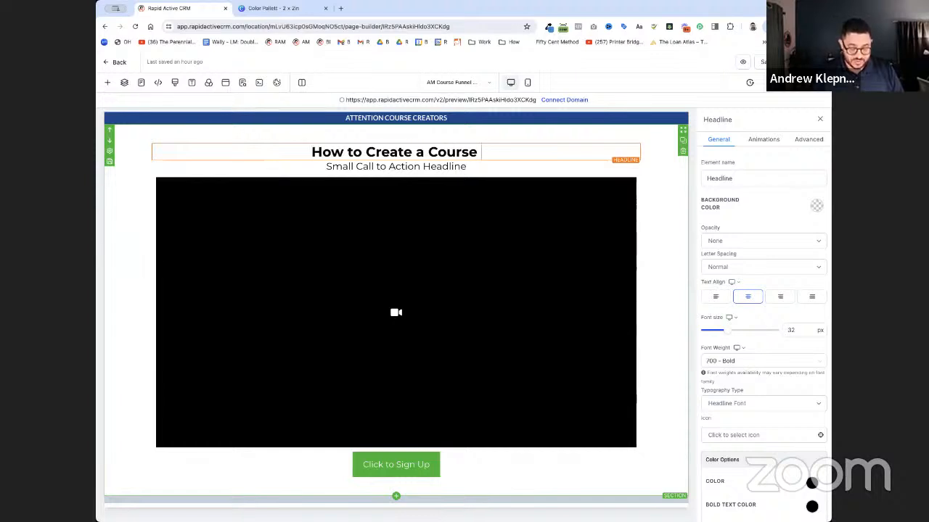
{"action": "type", "text": "in 3 H"}
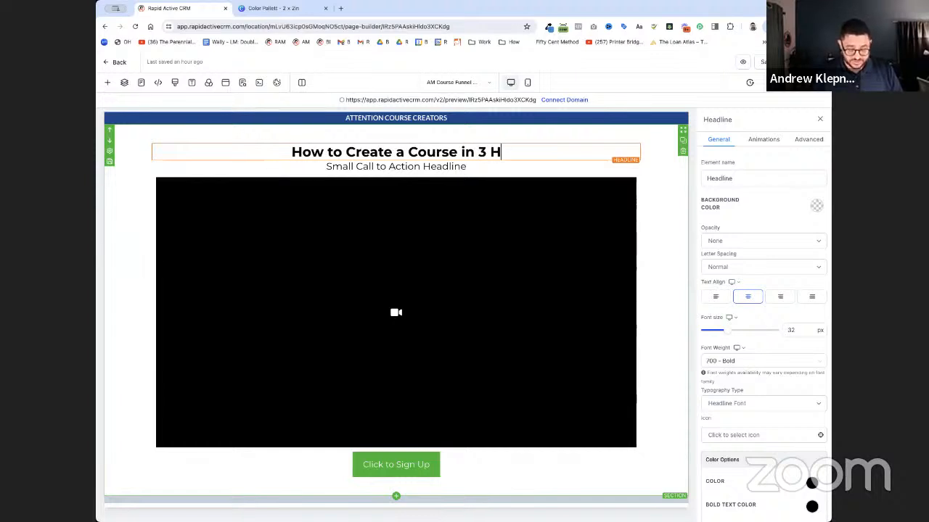
{"action": "type", "text": "ours even"}
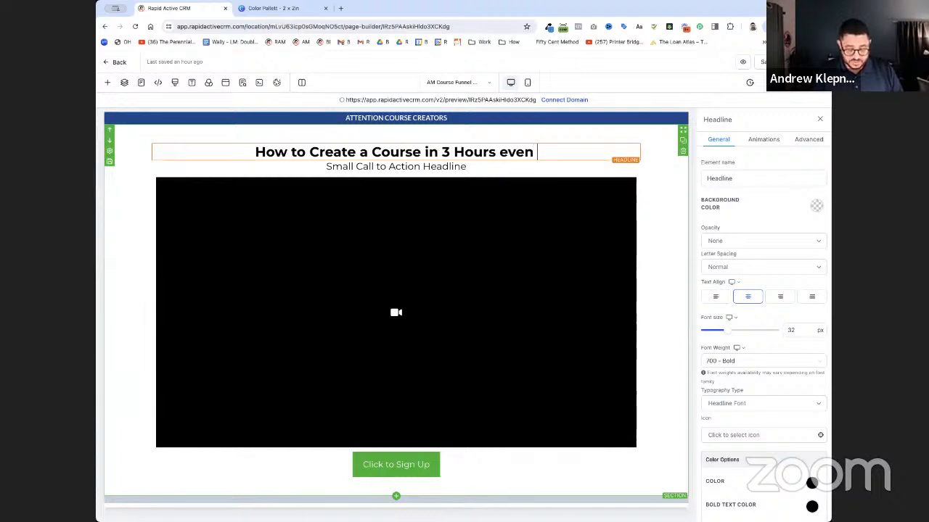
{"action": "type", "text": " if you"}
{"action": "type", "text": " do"}
{"action": "key", "text": "BackSpace"}
{"action": "key", "text": "BackSpace"}
{"action": "key", "text": "BackSpace"}
{"action": "type", "text": "'ve"}
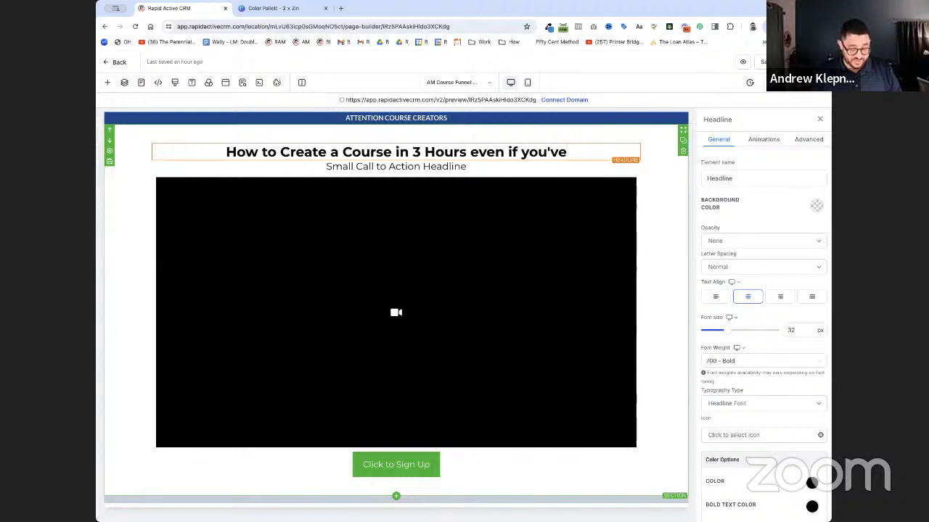
{"action": "type", "text": " never built an Online Course Before"}
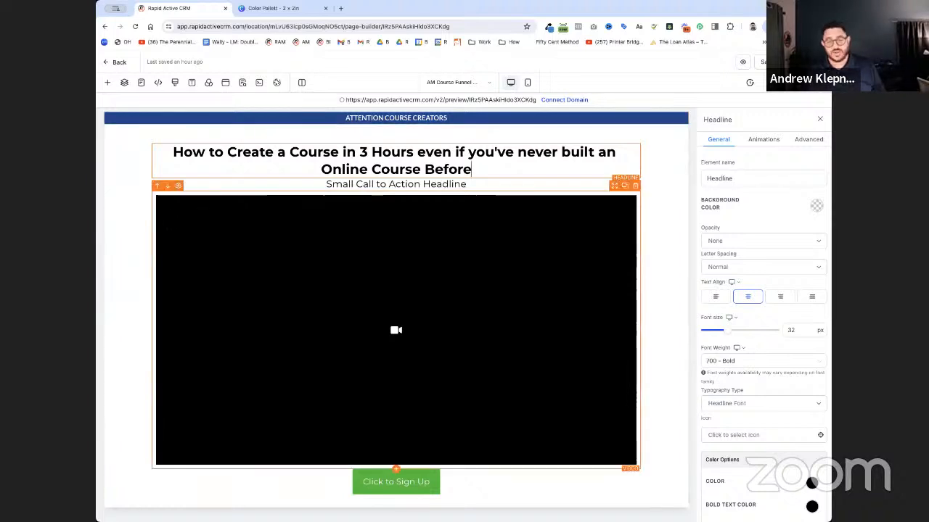
{"action": "left_click", "coordinate": [124, 214]}
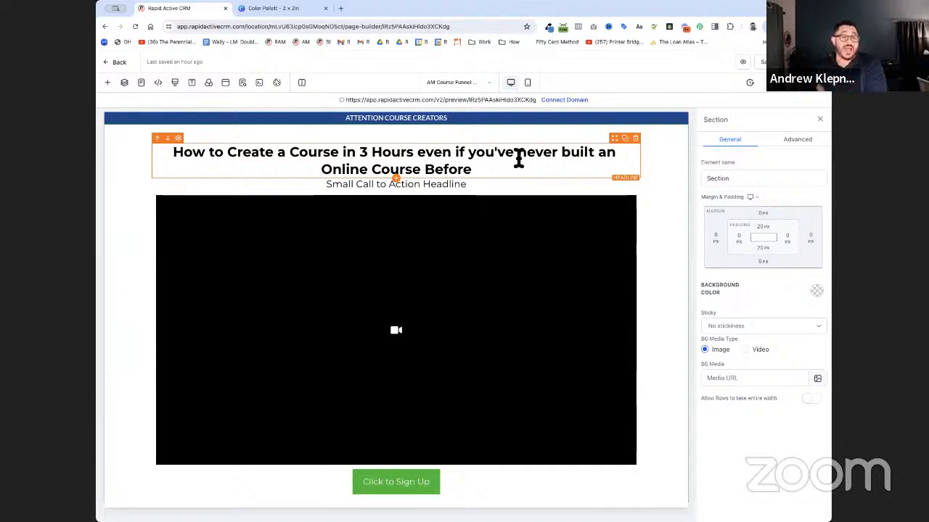
{"action": "left_click", "coordinate": [484, 176]}
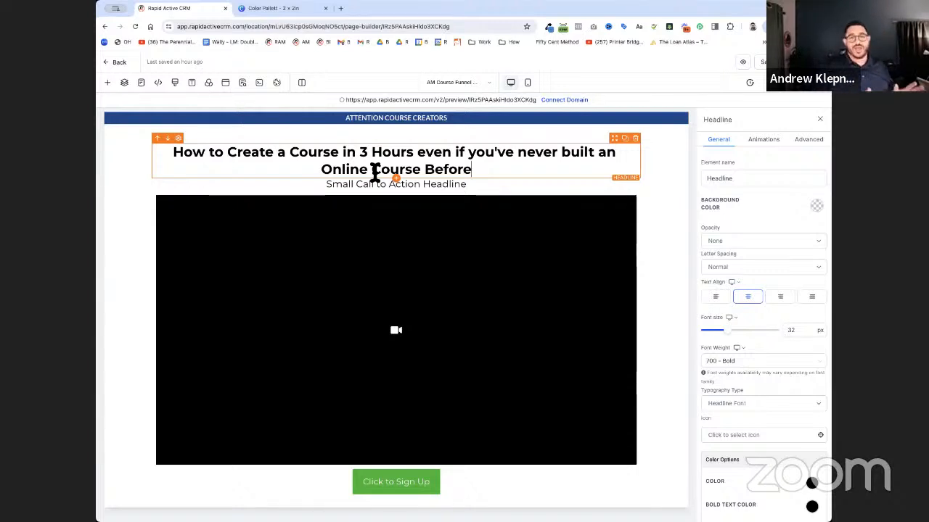
Replace the sub headline with "Watch this video below to learn my method of creating your first course".
{"action": "triple_click", "coordinate": [353, 185]}
{"action": "type", "text": "W"}
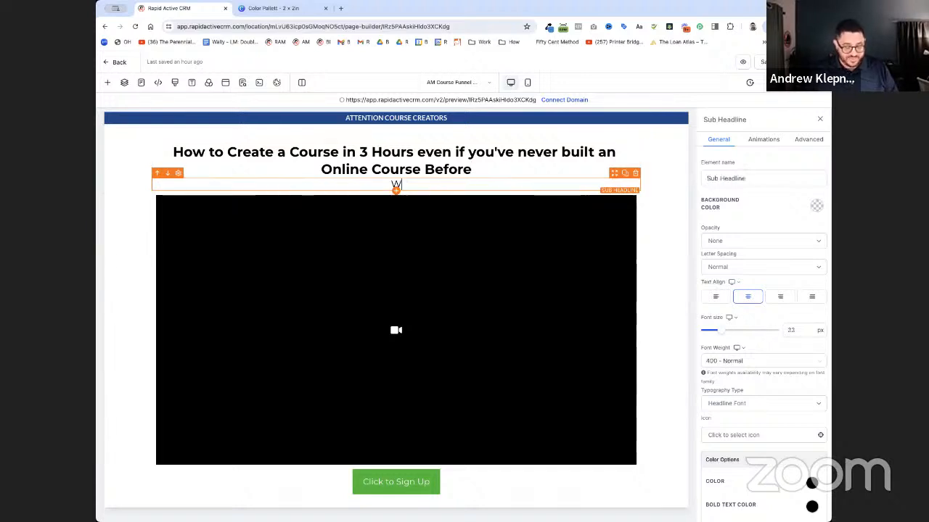
{"action": "type", "text": "atch"}
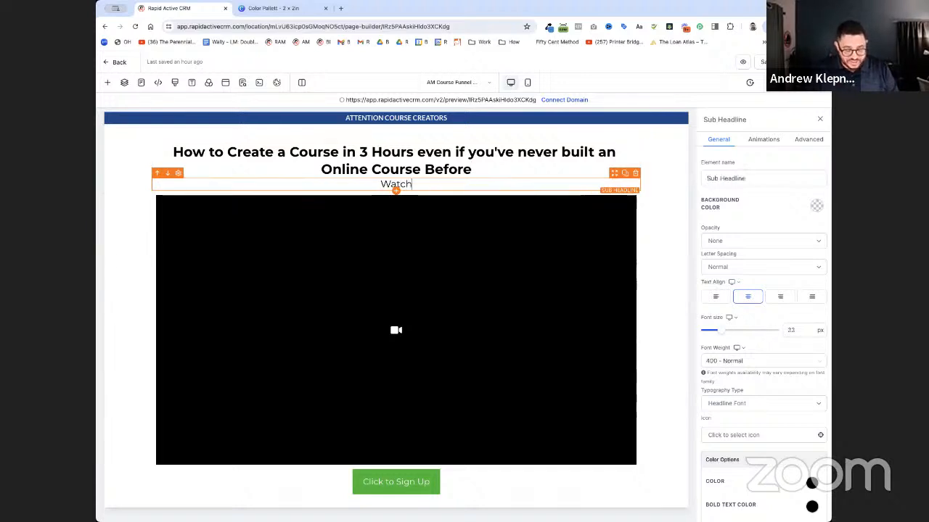
{"action": "type", "text": " this "}
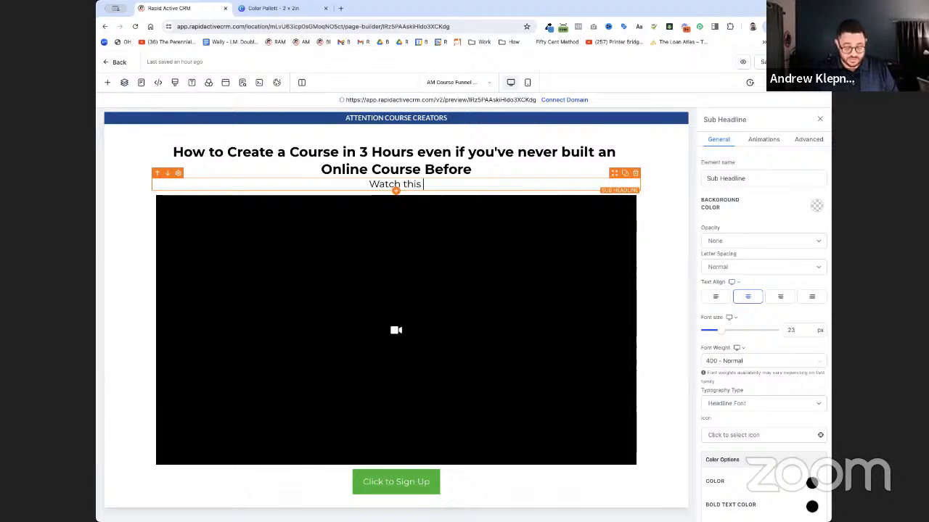
{"action": "type", "text": "video below to"}
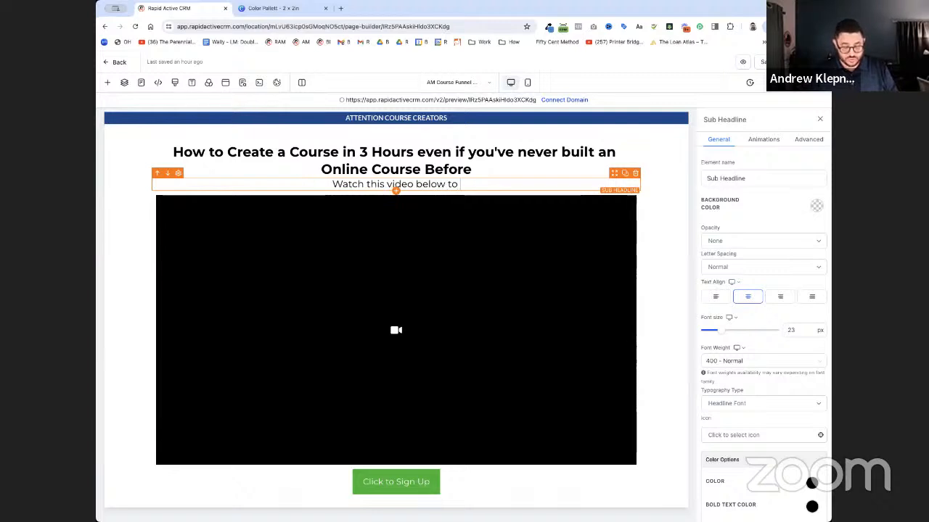
{"action": "type", "text": "learn my method of creating a"}
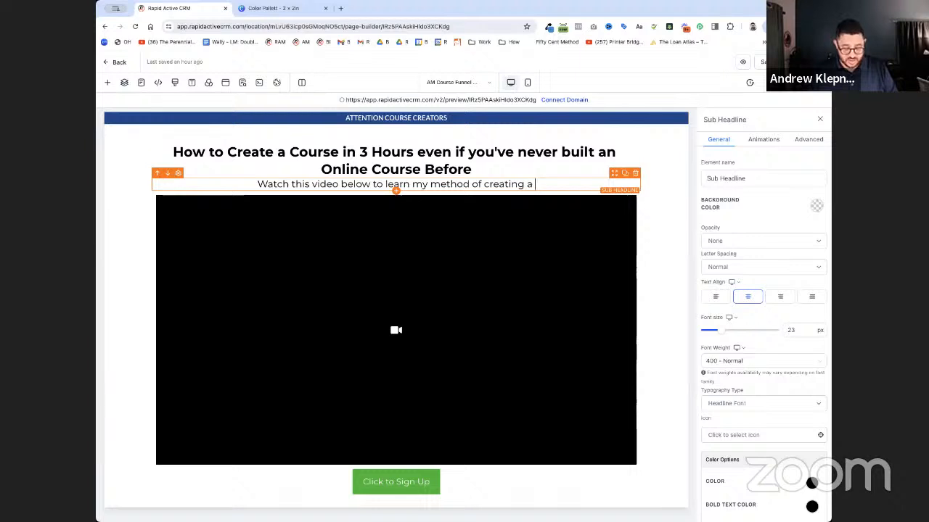
{"action": "key", "text": "BackSpace"}
{"action": "key", "text": "BackSpace"}
{"action": "type", "text": "y"}
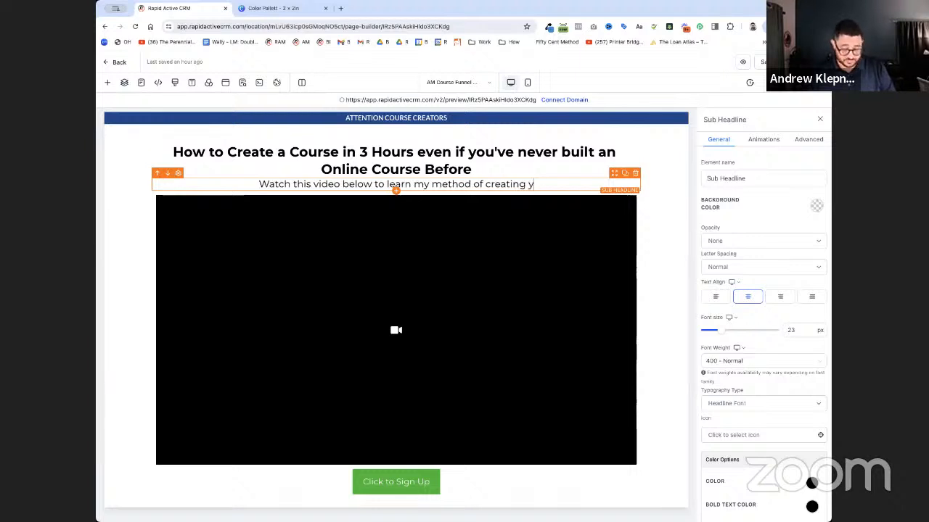
{"action": "type", "text": "our first co"}
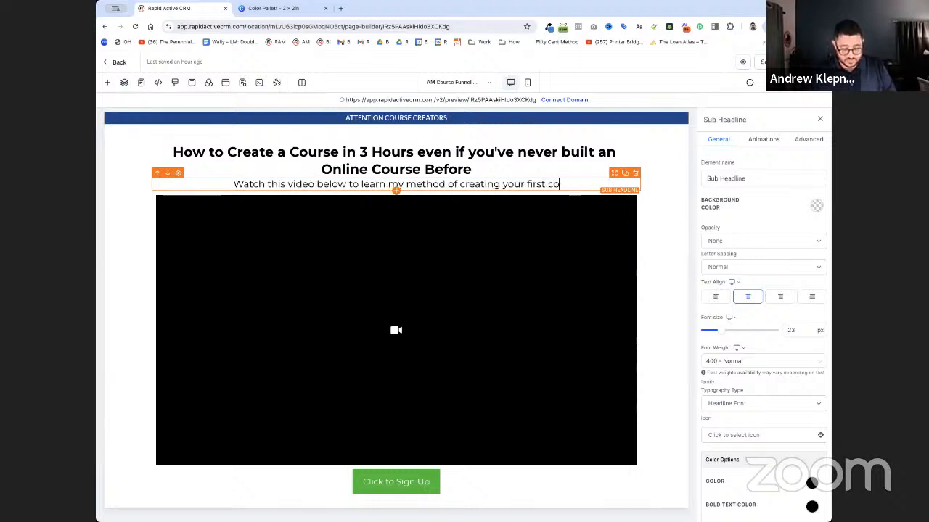
{"action": "type", "text": "urse"}
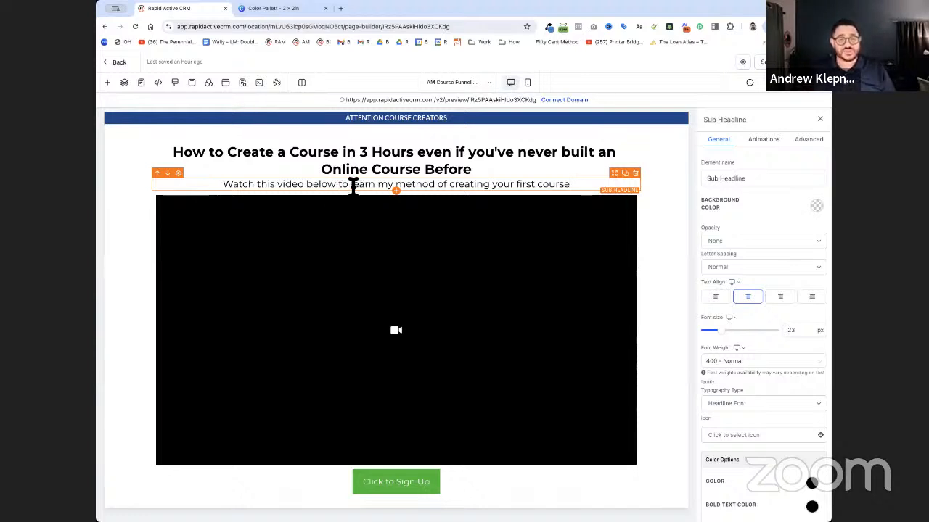
Reword the sub headline to "Watch this video below to see how I create a course".
{"action": "left_click_drag", "start_coordinate": [352, 186], "coordinate": [448, 186]}
{"action": "key", "text": "BackSpace"}
{"action": "type", "text": "see"}
{"action": "key", "text": "BackSpace"}
{"action": "key", "text": "BackSpace"}
{"action": "key", "text": "BackSpace"}
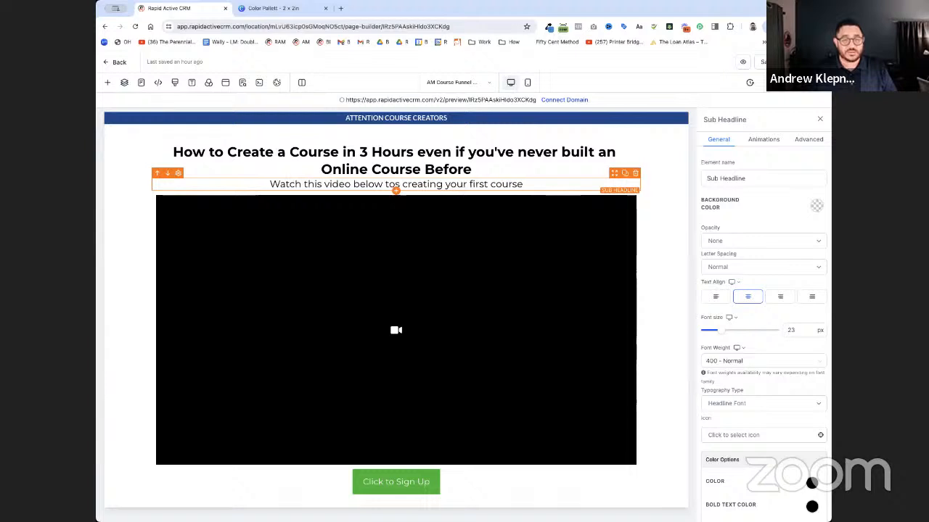
{"action": "type", "text": "see"}
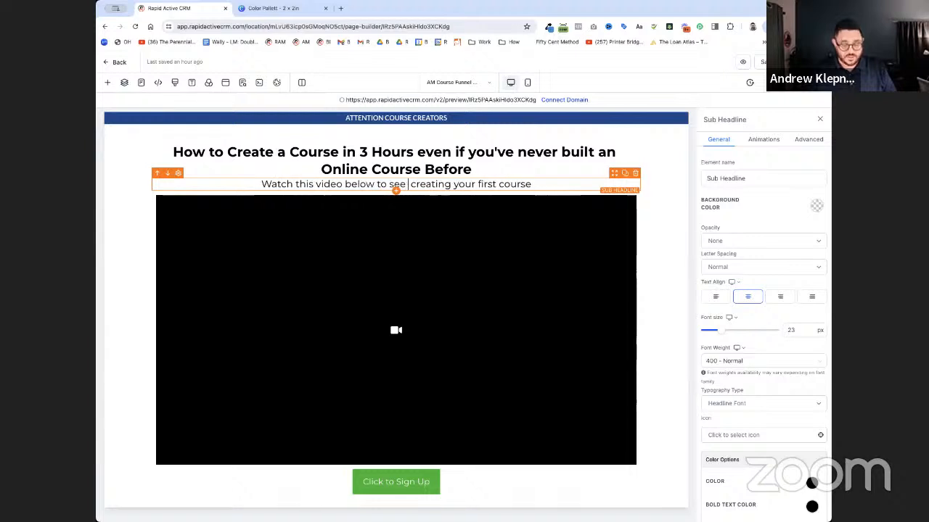
{"action": "type", "text": " how"}
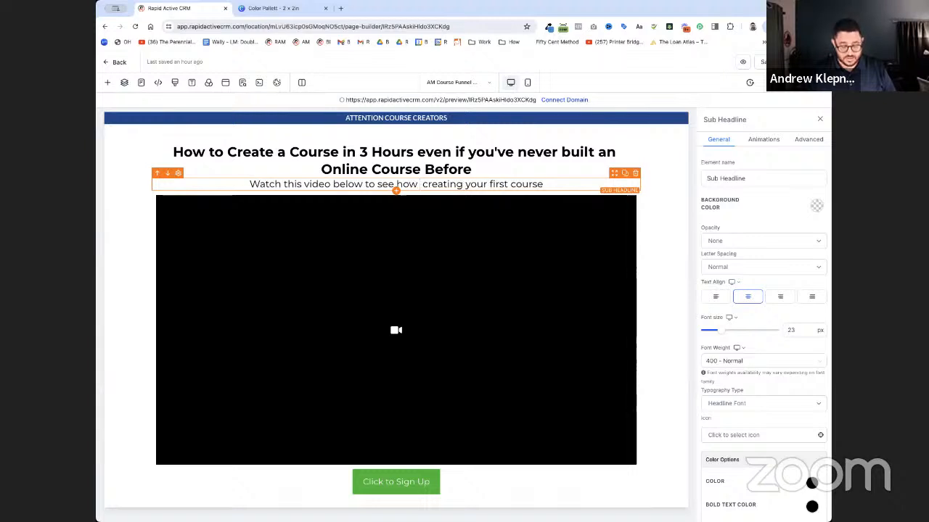
{"action": "type", "text": " I"}
{"action": "left_click_drag", "start_coordinate": [449, 184], "coordinate": [551, 187]}
{"action": "type", "text": "e a course"}
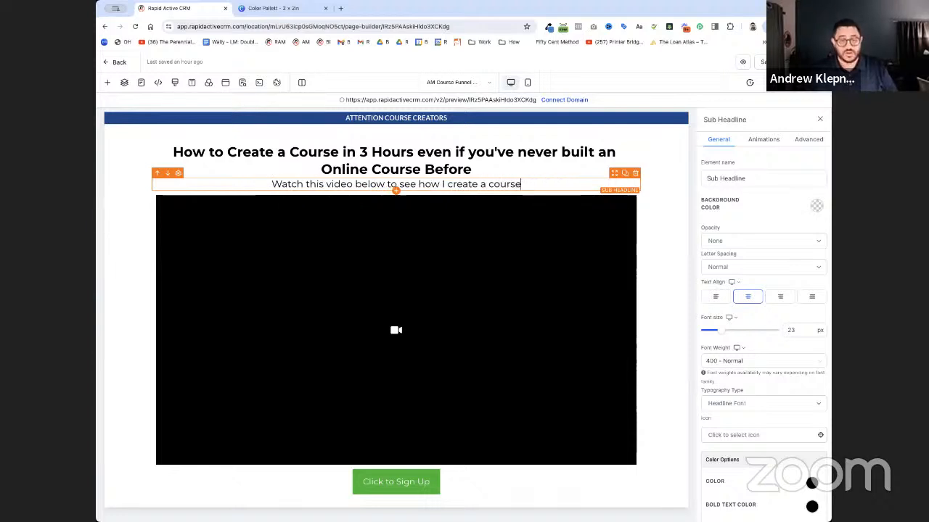
{"action": "left_click", "coordinate": [674, 252]}
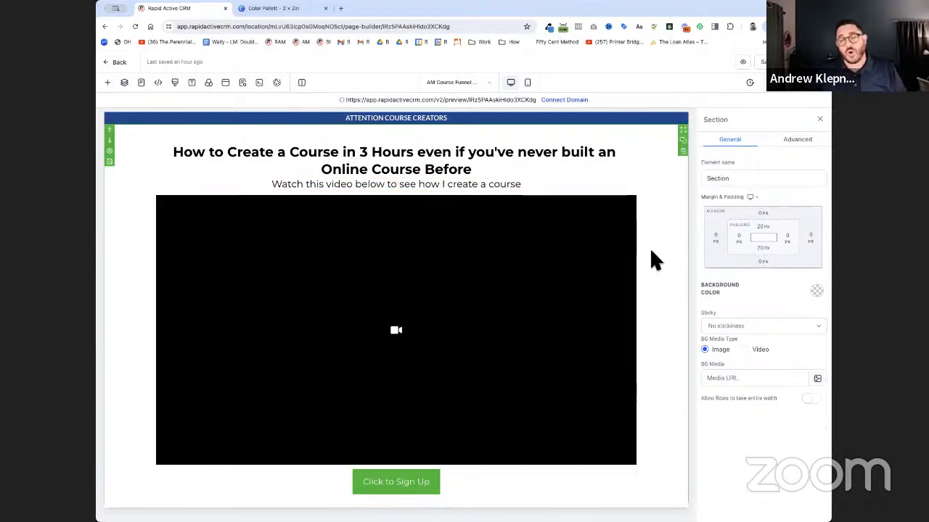
{"action": "scroll", "coordinate": [650, 250], "scroll_direction": "down", "scroll_amount": 1}
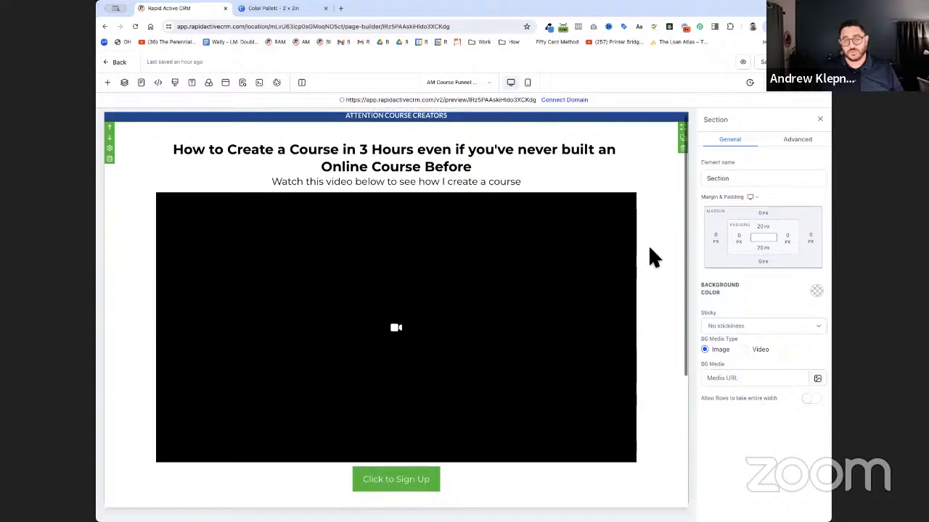
{"action": "scroll", "coordinate": [652, 250], "scroll_direction": "down", "scroll_amount": 2}
{"action": "scroll", "coordinate": [652, 250], "scroll_direction": "up", "scroll_amount": 2}
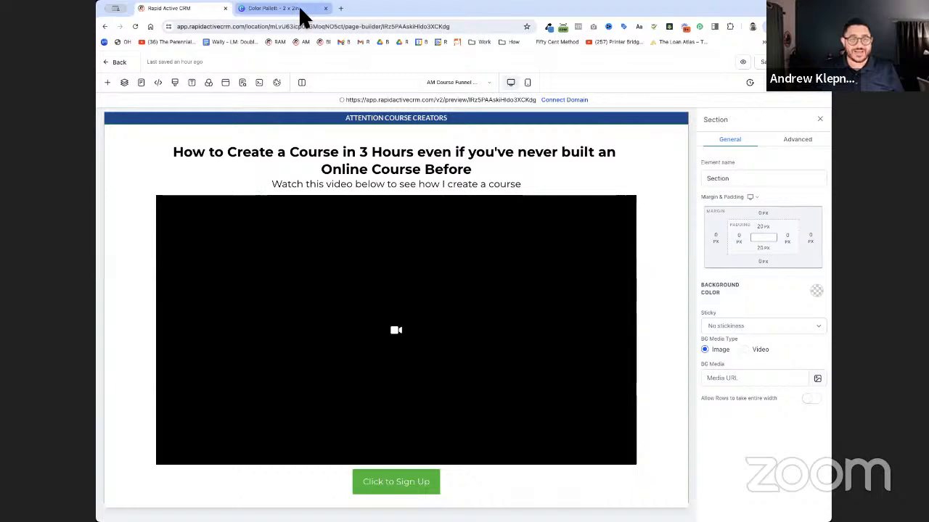
Switch to Canva, open the Thumbnail design from the Course Assets folder, and check which font the "COURSE" text uses.
{"action": "left_click", "coordinate": [276, 8]}
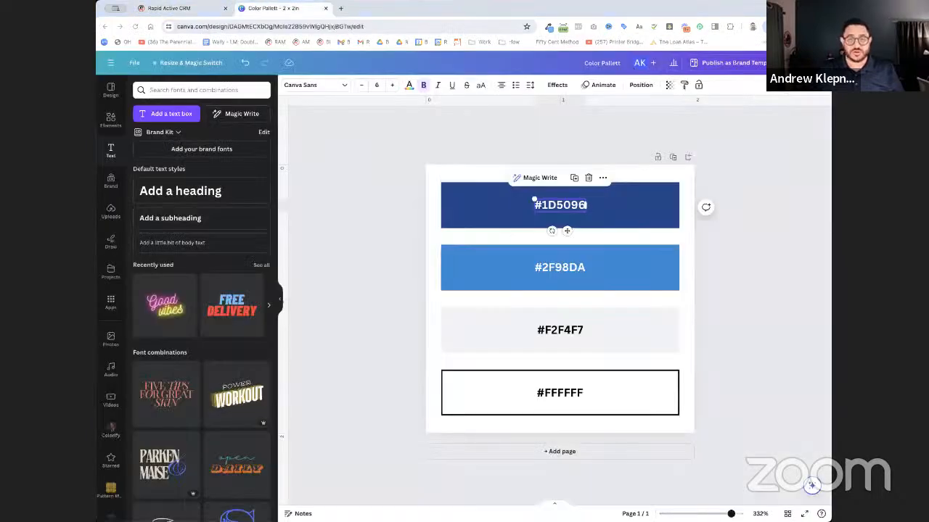
{"action": "left_click_drag", "start_coordinate": [432, 6], "coordinate": [367, 153]}
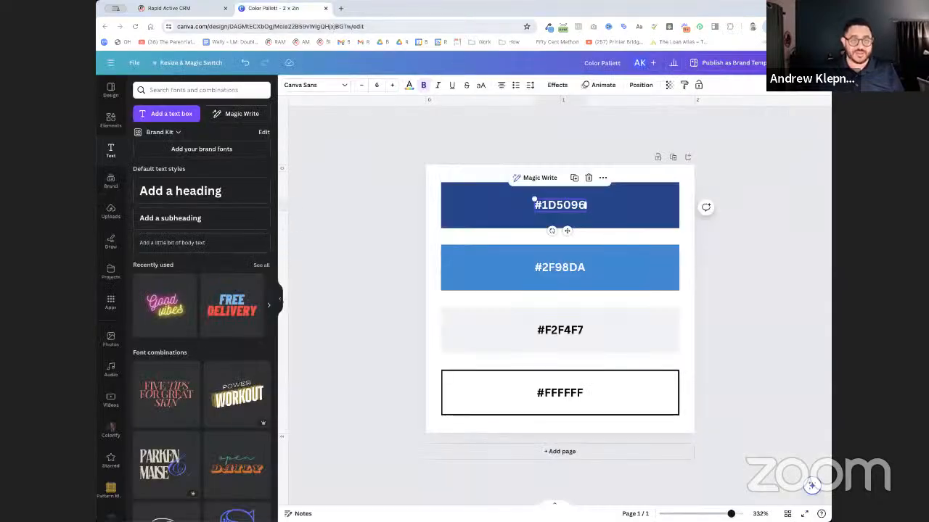
{"action": "left_click_drag", "start_coordinate": [192, 16], "coordinate": [297, 18]}
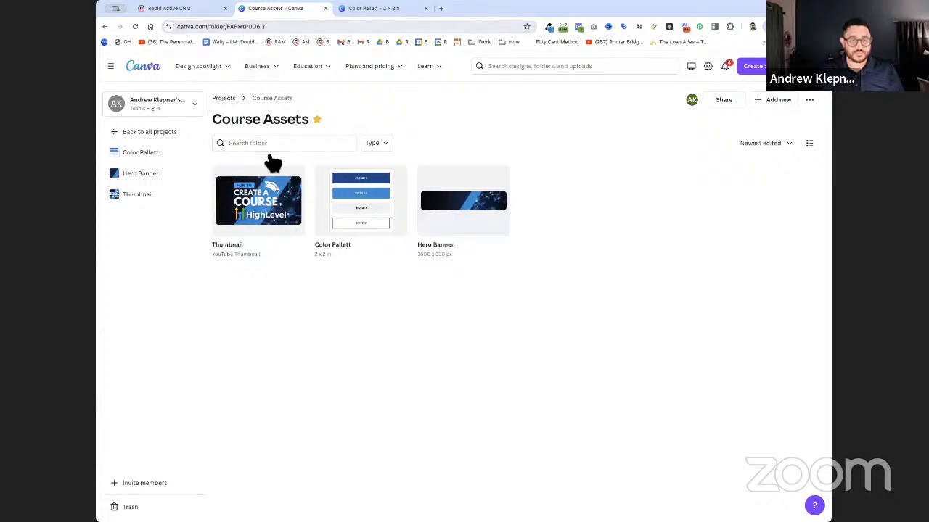
{"action": "left_click", "coordinate": [246, 194]}
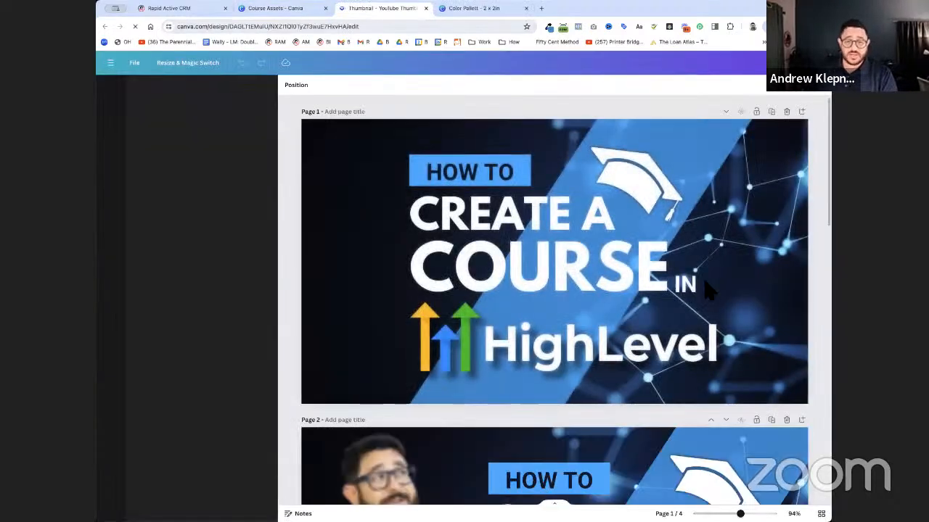
{"action": "left_click", "coordinate": [569, 262]}
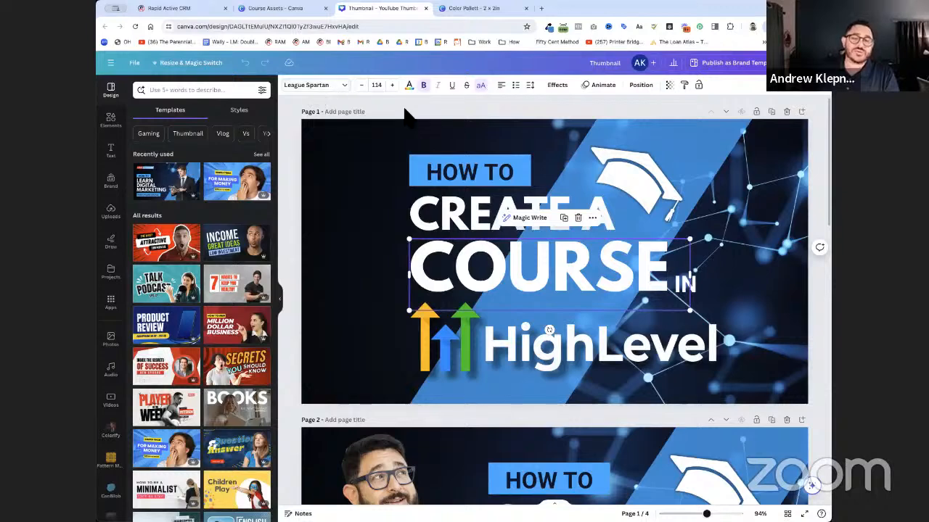
Back in Rapid Active CRM, set the page's headline font to League Spartan.
{"action": "left_click", "coordinate": [172, 9]}
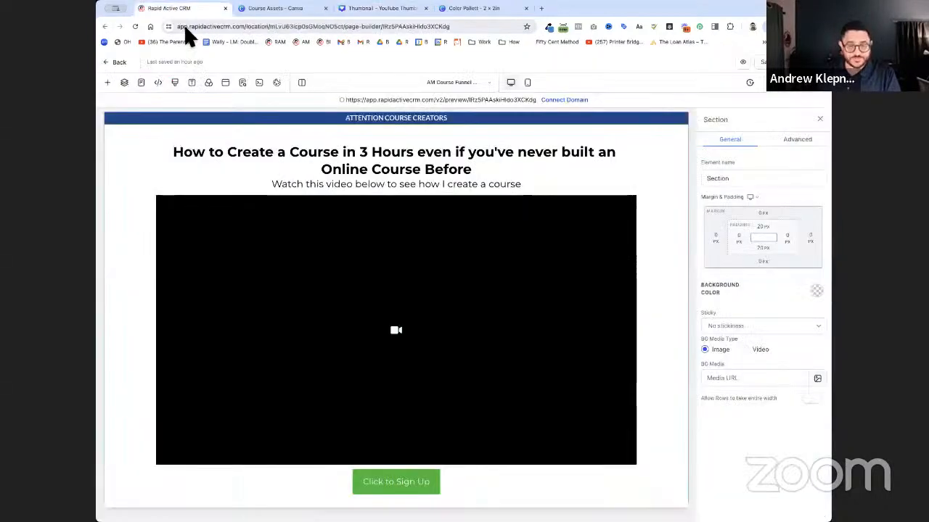
{"action": "left_click", "coordinate": [193, 85]}
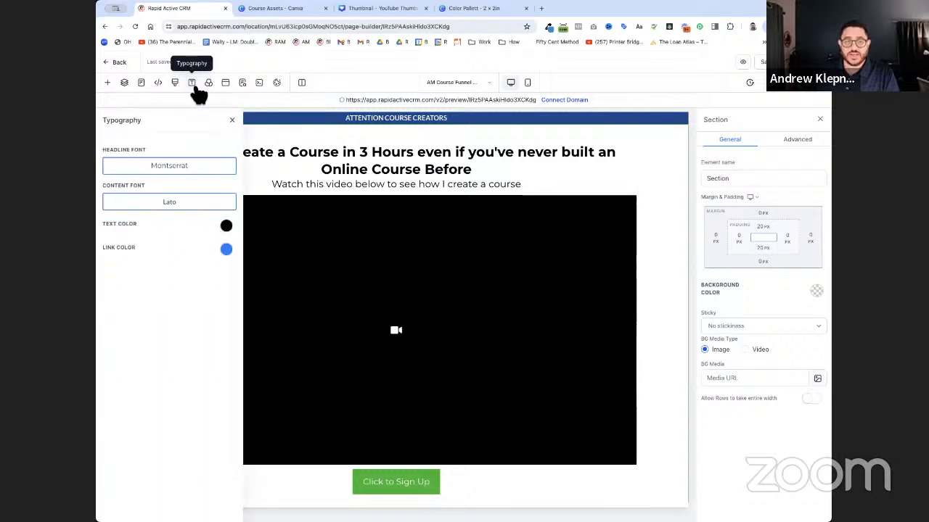
{"action": "left_click", "coordinate": [171, 166]}
{"action": "left_click", "coordinate": [473, 261]}
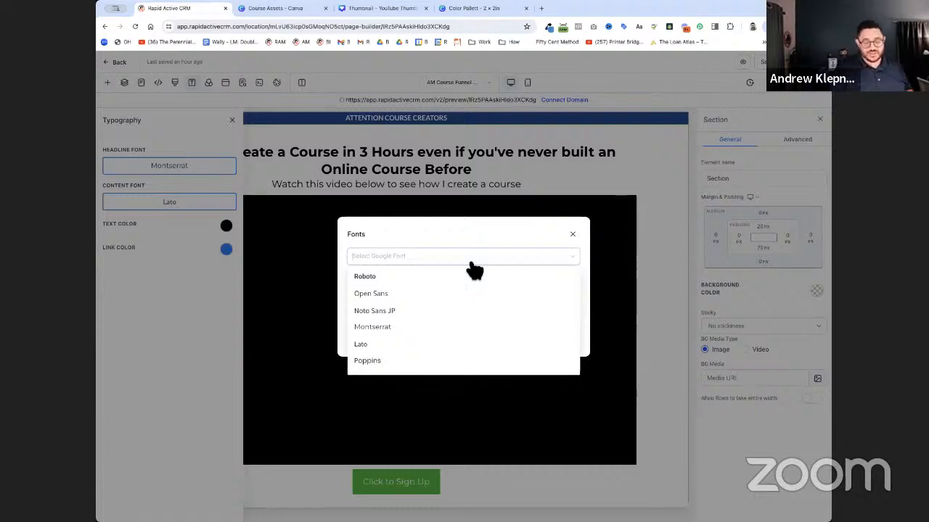
{"action": "type", "text": "le"}
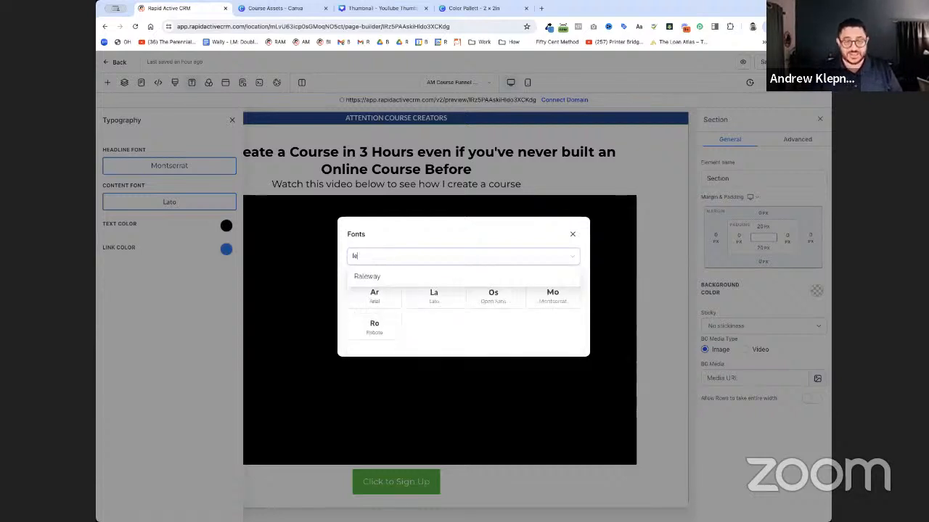
{"action": "type", "text": "au"}
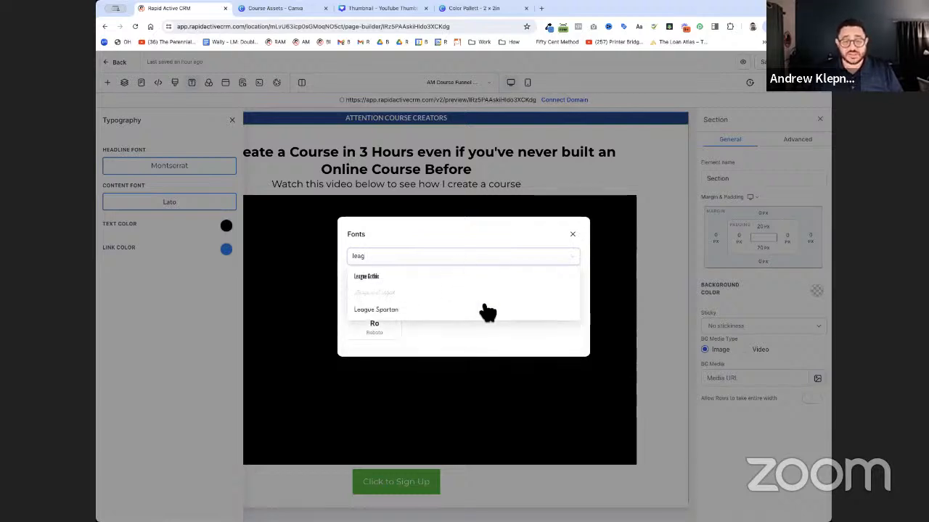
{"action": "left_click", "coordinate": [434, 317]}
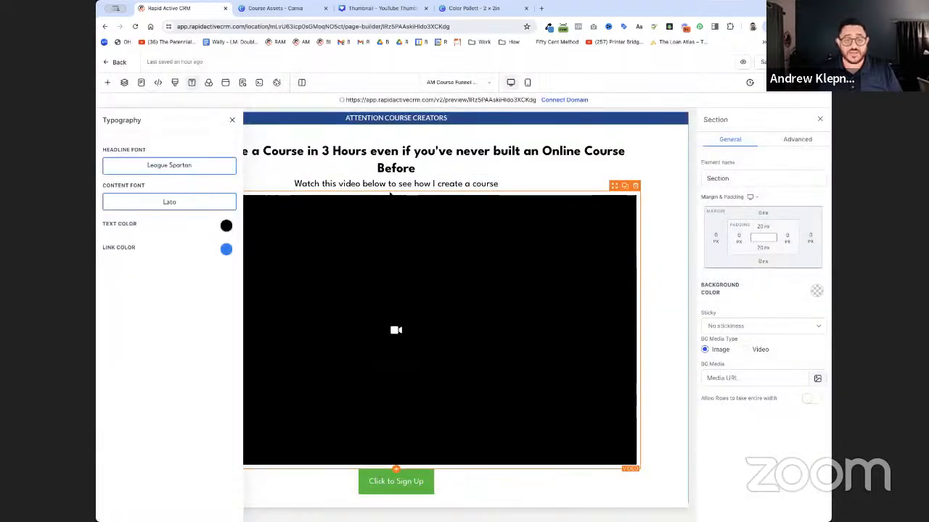
{"action": "left_click", "coordinate": [452, 174]}
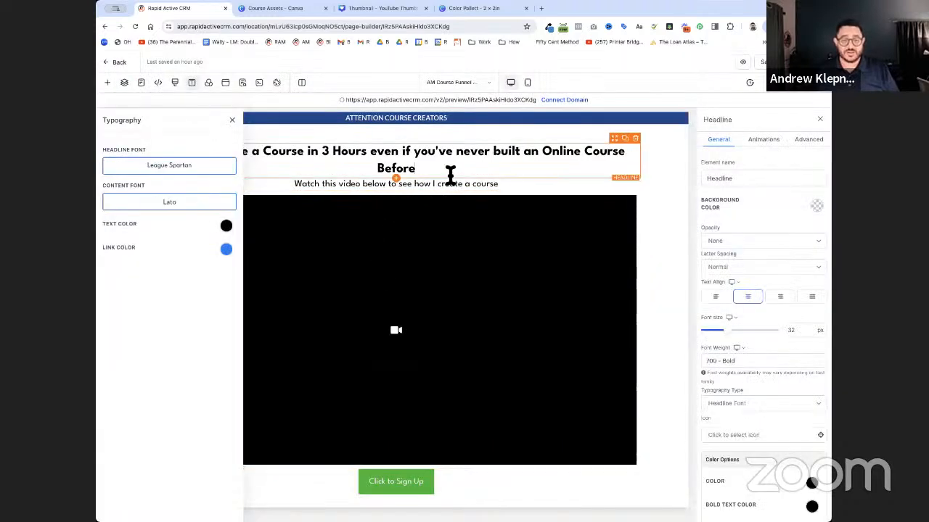
Set the page's content font to Open Sans and close the typography settings.
{"action": "left_click", "coordinate": [185, 205]}
{"action": "left_click", "coordinate": [554, 296]}
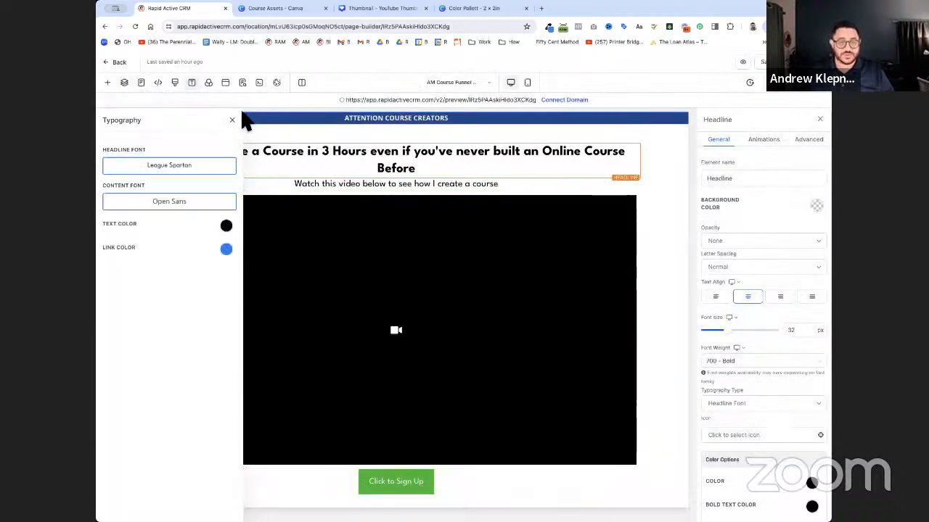
{"action": "left_click", "coordinate": [232, 121]}
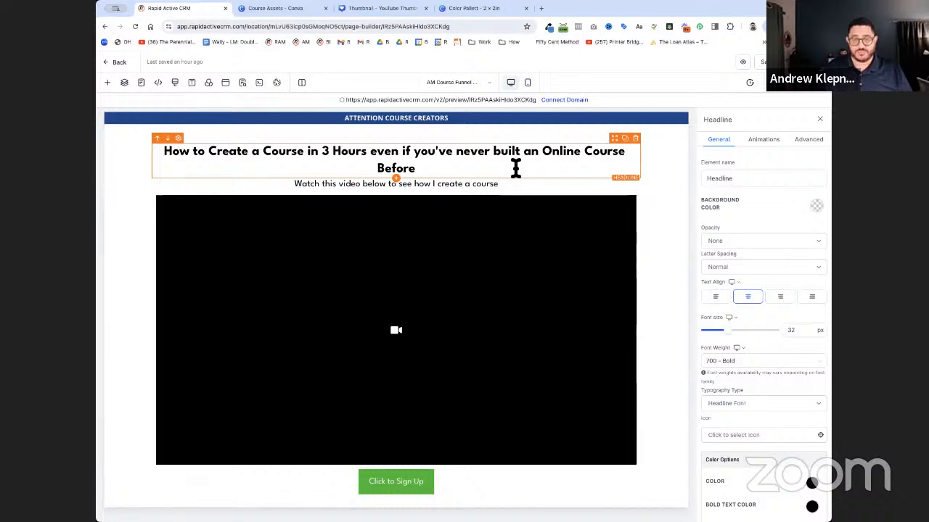
Set the large headline's text transform to Uppercase and narrow its one-column row to a width of 82.
{"action": "left_click", "coordinate": [811, 142]}
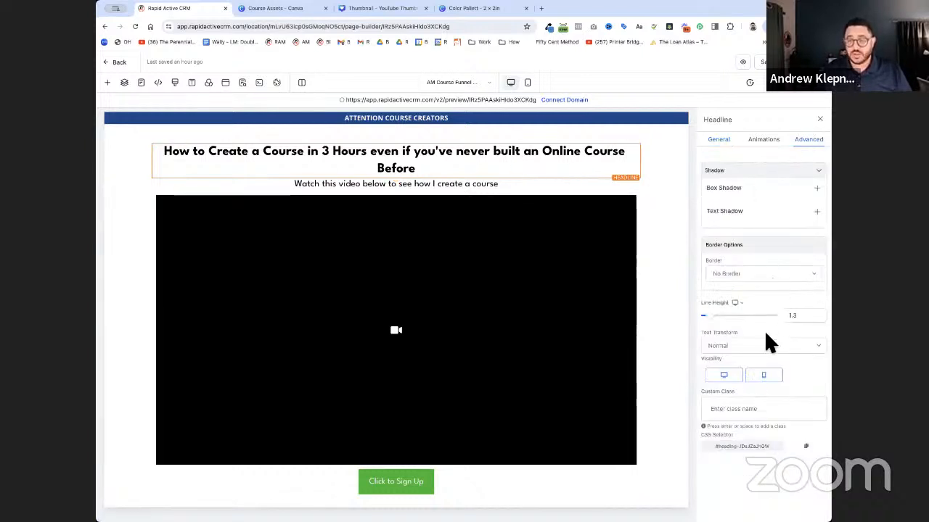
{"action": "left_click", "coordinate": [721, 345]}
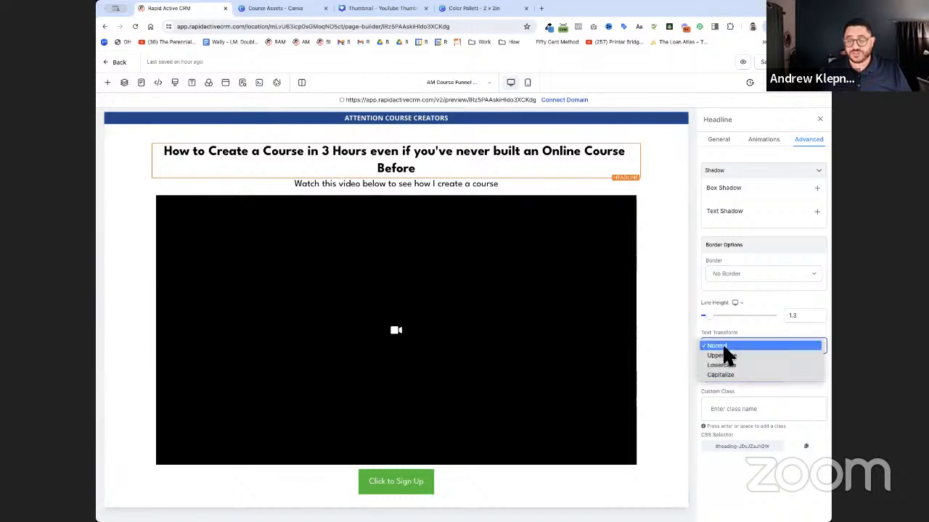
{"action": "left_click", "coordinate": [726, 355]}
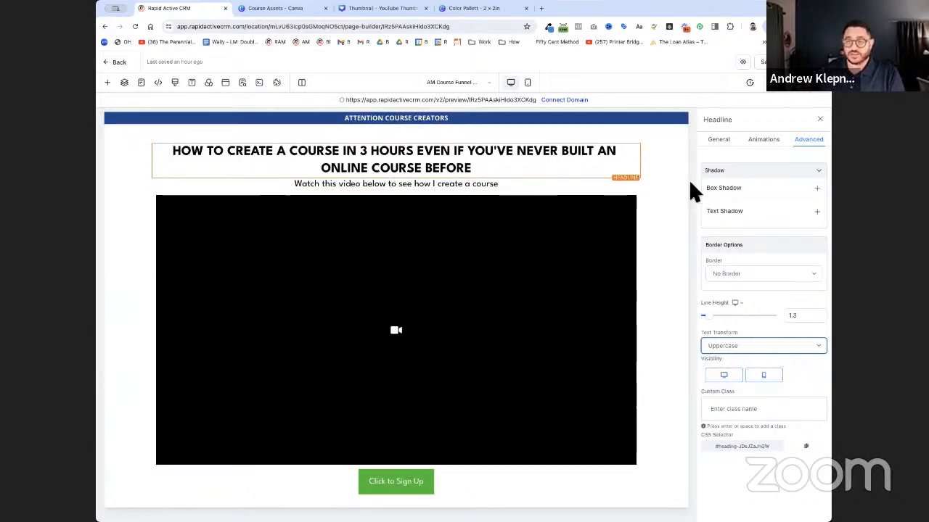
{"action": "left_click", "coordinate": [573, 143]}
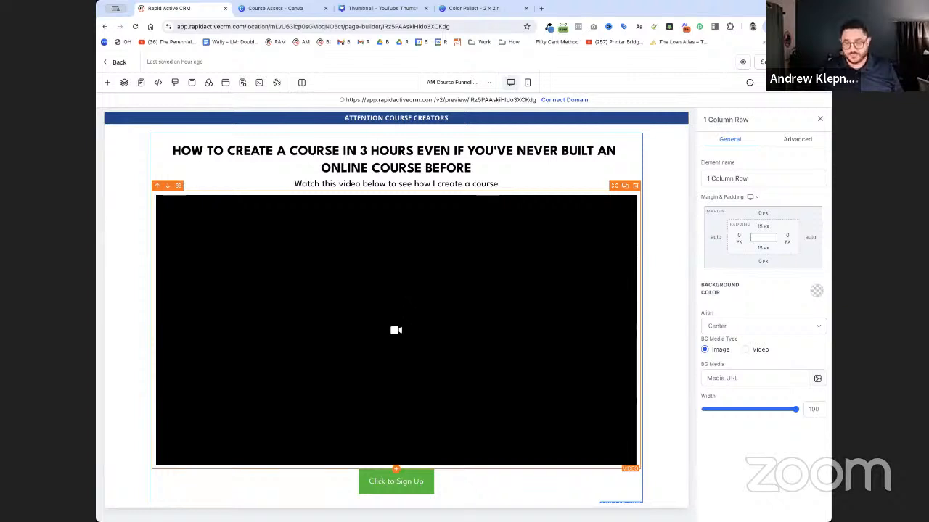
{"action": "left_click_drag", "start_coordinate": [794, 407], "coordinate": [771, 413]}
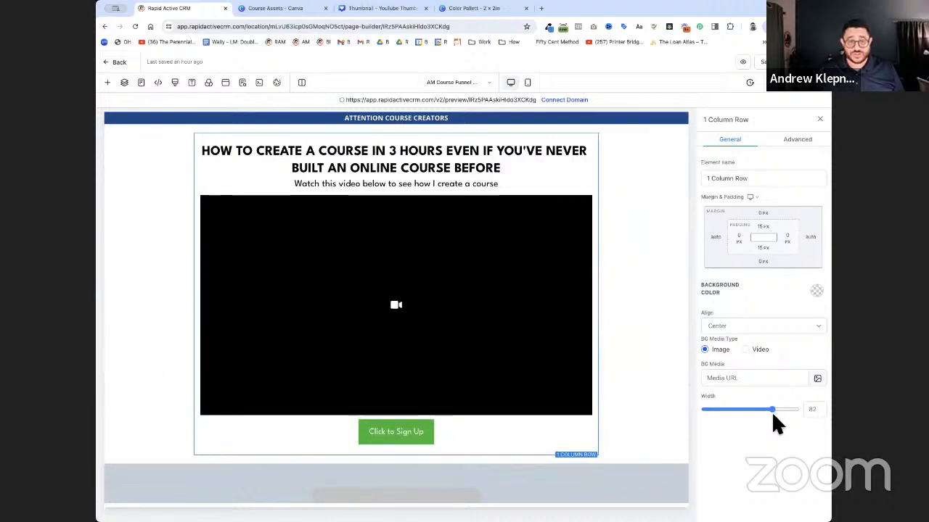
Set the sub headline's typography type to Content Font.
{"action": "left_click", "coordinate": [491, 181]}
{"action": "double_click", "coordinate": [494, 184]}
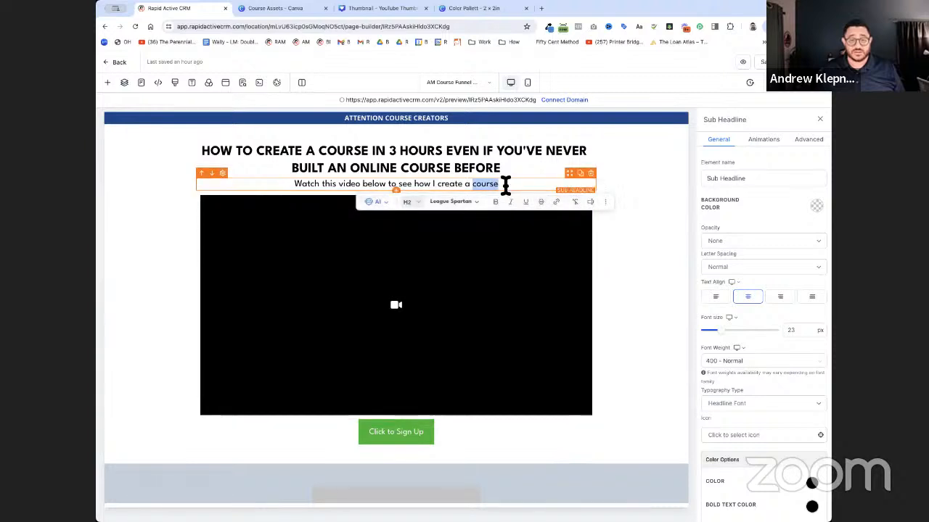
{"action": "triple_click", "coordinate": [493, 183]}
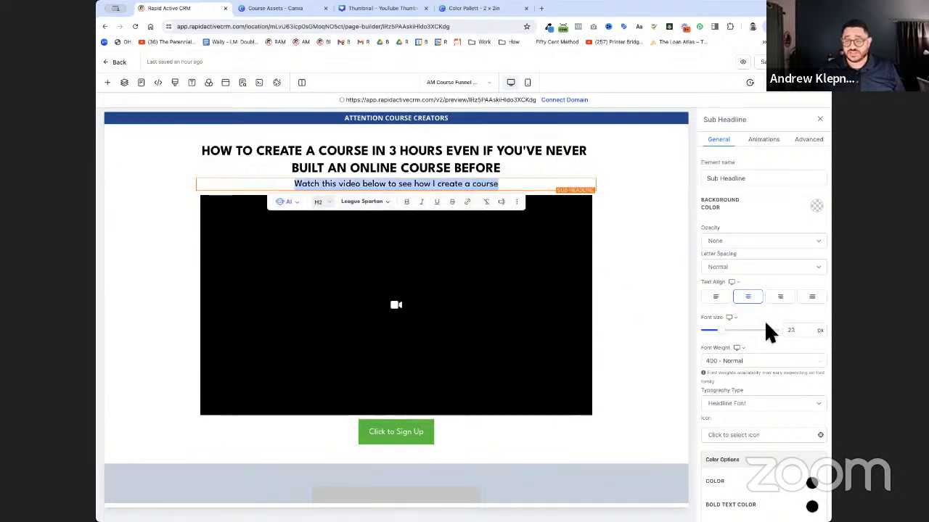
{"action": "left_click", "coordinate": [754, 399]}
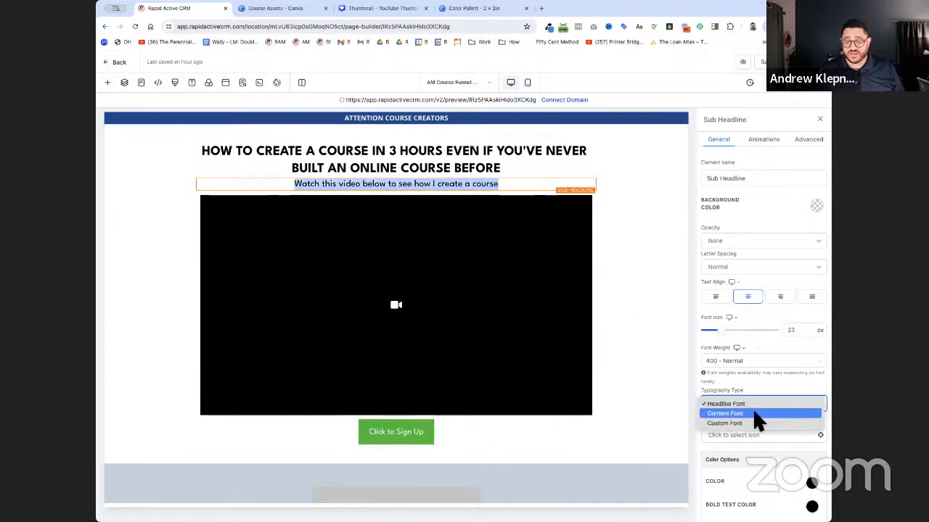
{"action": "left_click", "coordinate": [666, 283]}
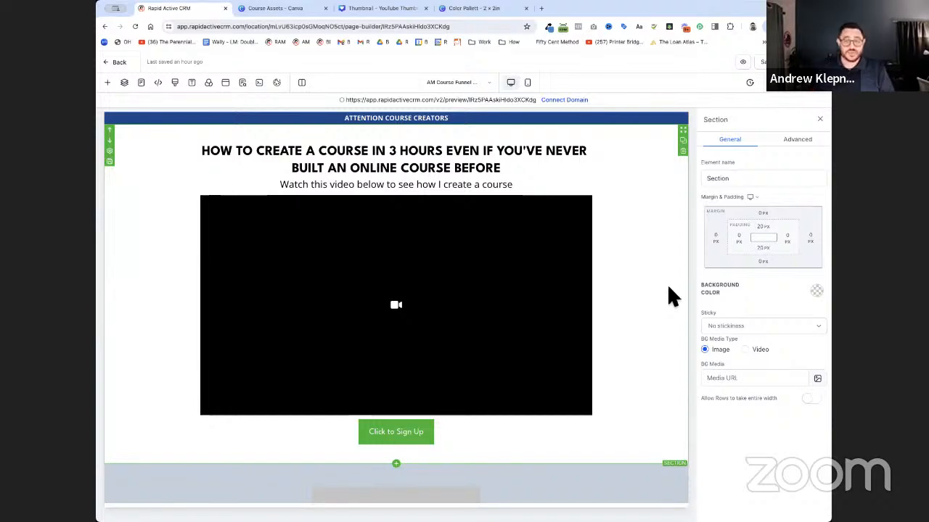
Open the background color choices of the footer section that holds the image placeholder and copyright line.
{"action": "scroll", "coordinate": [656, 285], "scroll_direction": "down", "scroll_amount": 2}
{"action": "scroll", "coordinate": [610, 458], "scroll_direction": "down", "scroll_amount": 2}
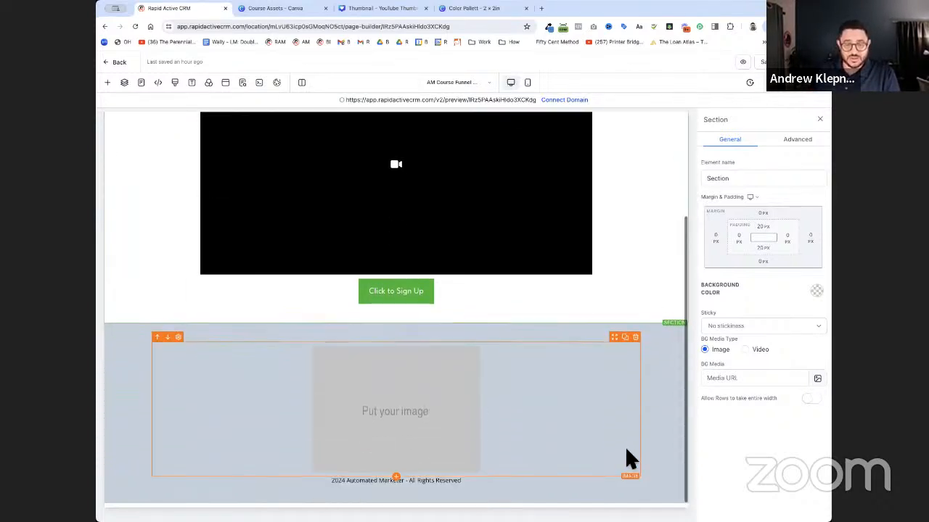
{"action": "left_click", "coordinate": [661, 401]}
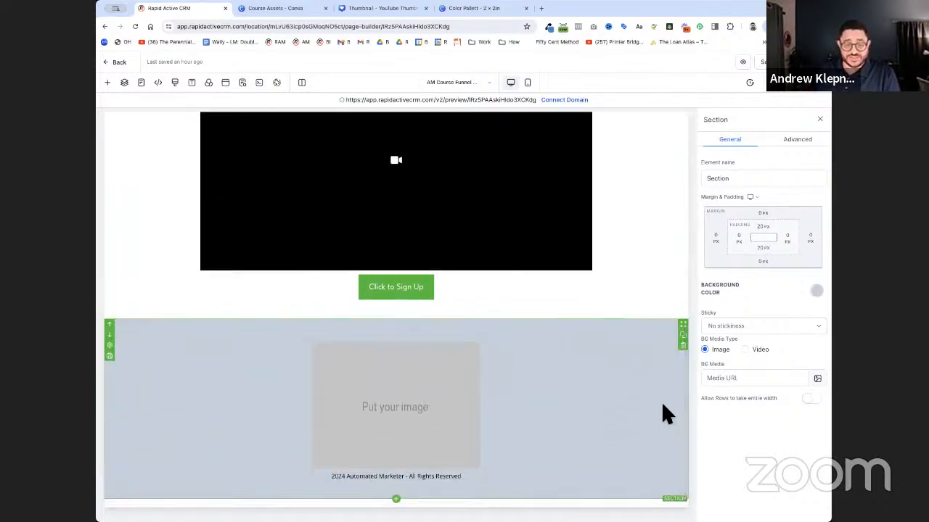
{"action": "left_click", "coordinate": [819, 293]}
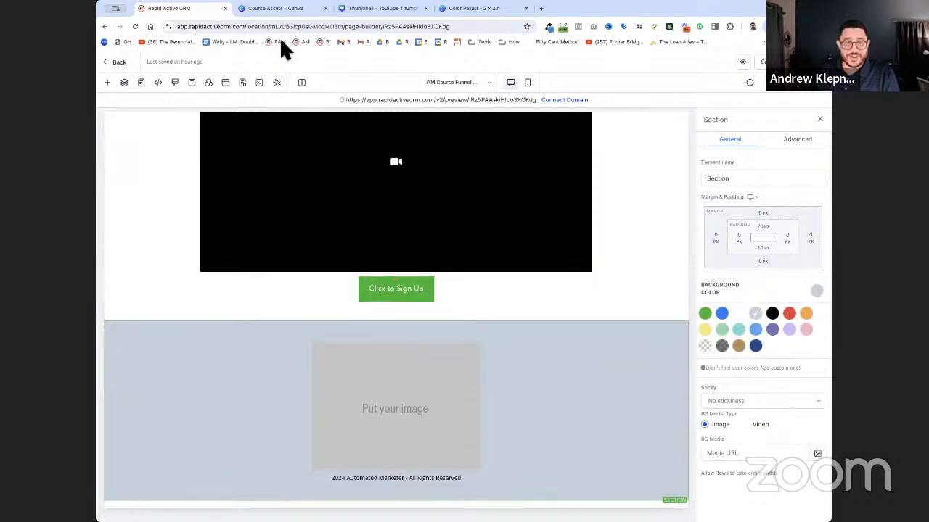
Switch to the Color Pallett design in Canva and copy the light blue swatch's hex code 2F98DA.
{"action": "left_click", "coordinate": [479, 9]}
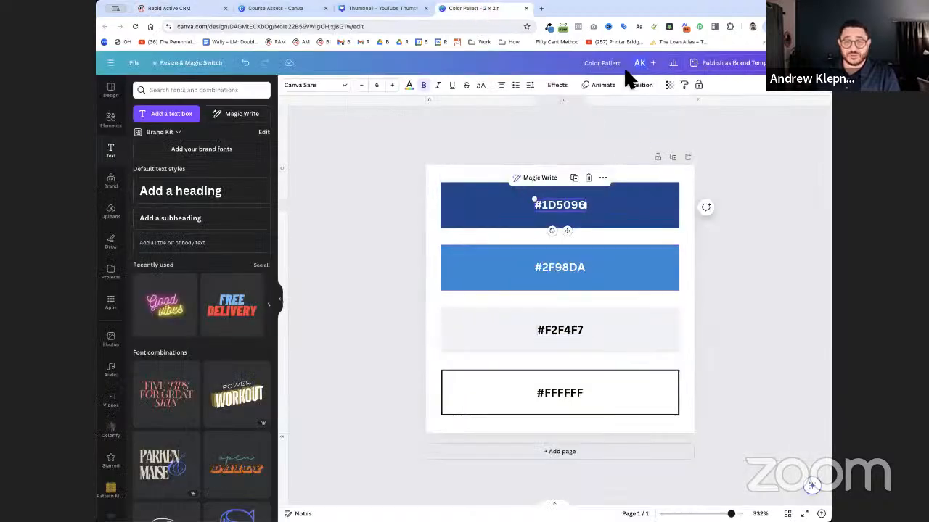
{"action": "double_click", "coordinate": [569, 273]}
{"action": "key", "text": "super+c"}
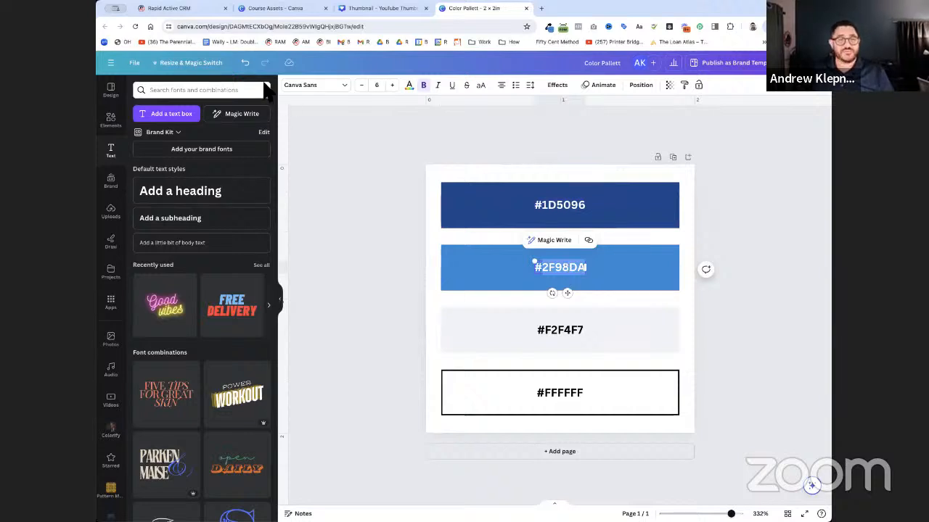
Return to Rapid Active CRM and give the footer section a custom background color named 2F98DA with hex #2F98DA.
{"action": "left_click", "coordinate": [174, 8]}
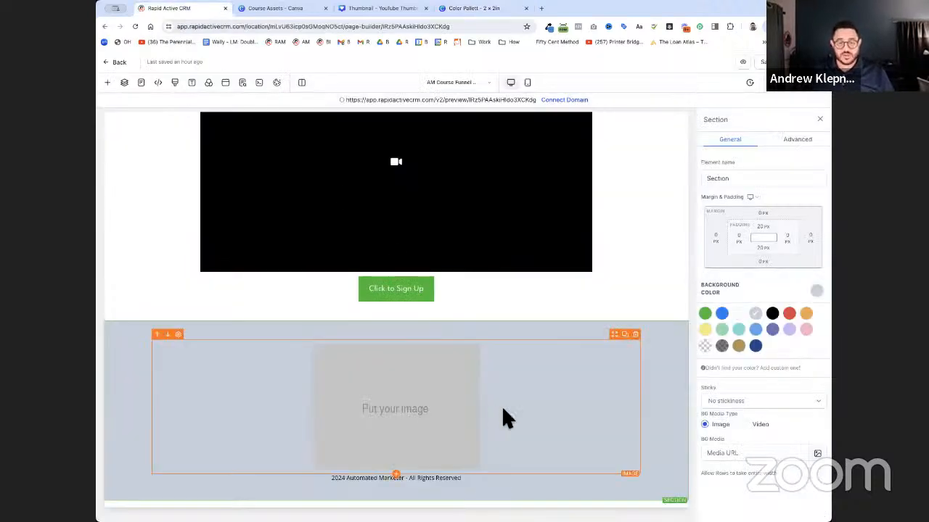
{"action": "left_click", "coordinate": [733, 370]}
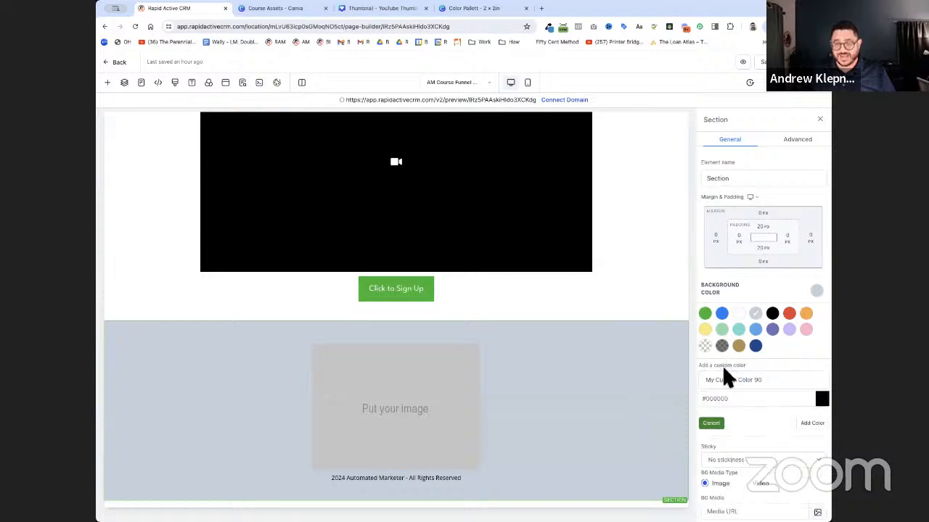
{"action": "triple_click", "coordinate": [723, 381]}
{"action": "key", "text": "super+v"}
{"action": "double_click", "coordinate": [720, 400]}
{"action": "key", "text": "super+v"}
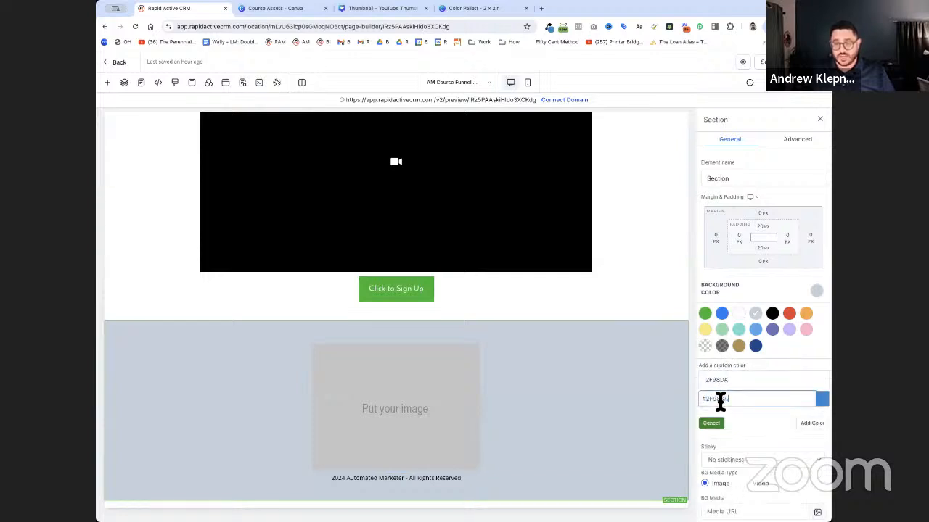
{"action": "left_click", "coordinate": [813, 423]}
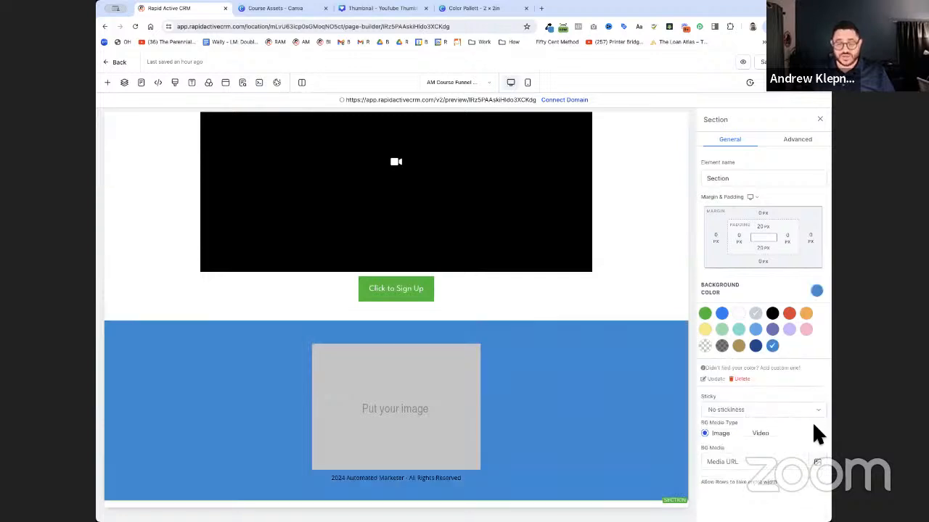
Replace the footer's placeholder image with Automated-Marketer-Logo.png from the media storage and set its width to 300 px.
{"action": "left_click", "coordinate": [325, 404]}
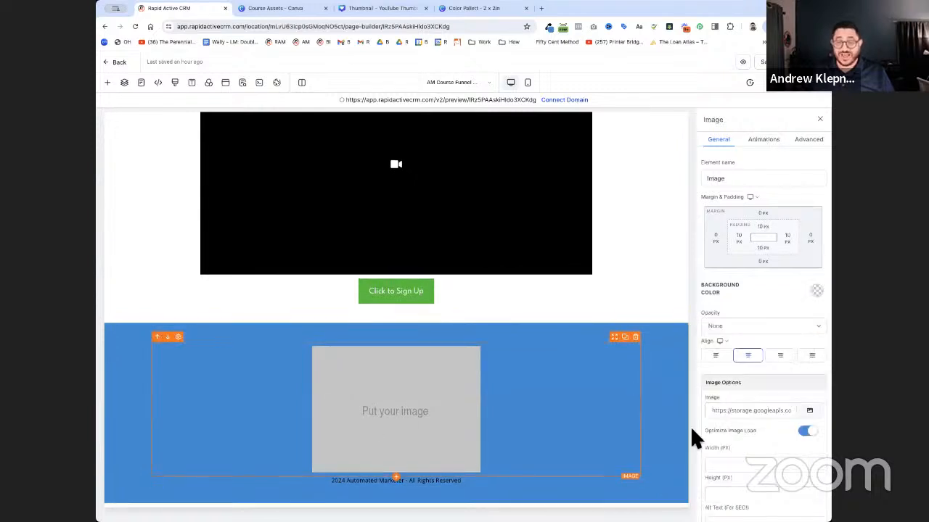
{"action": "left_click", "coordinate": [810, 411]}
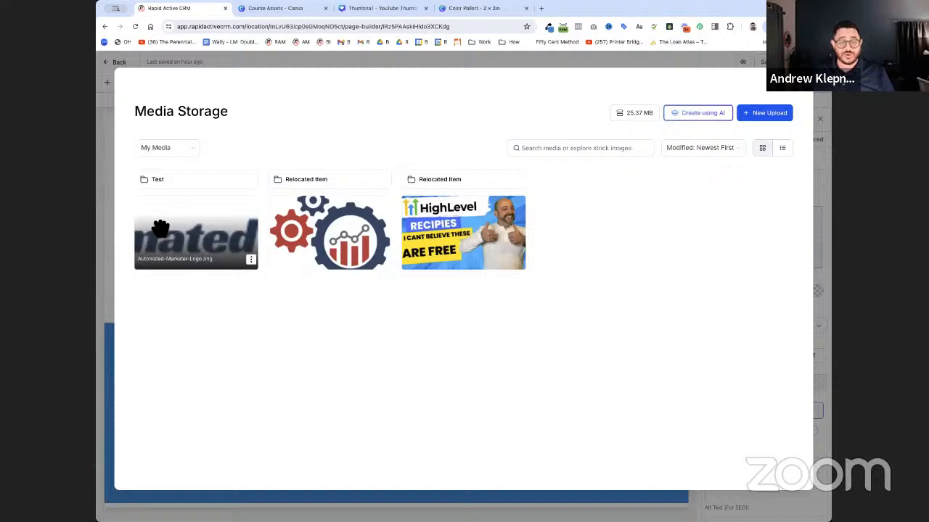
{"action": "left_click", "coordinate": [160, 230]}
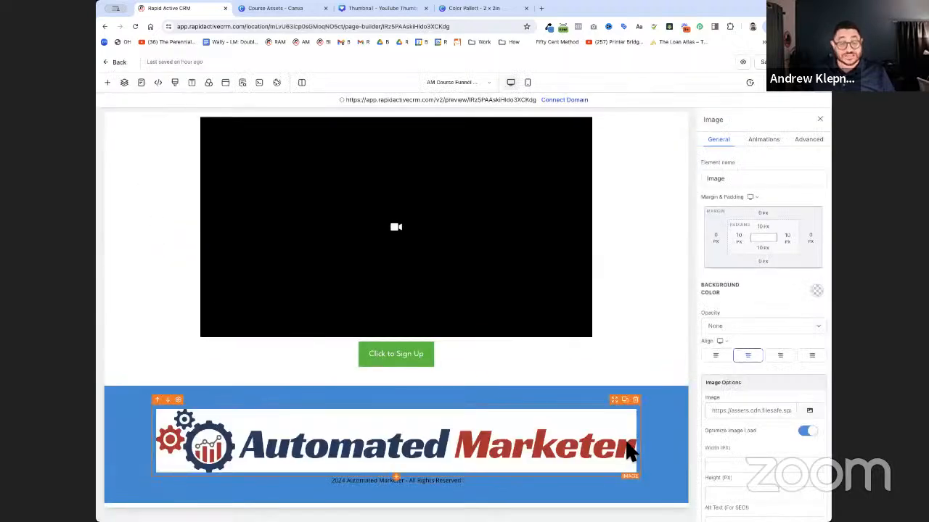
{"action": "left_click", "coordinate": [770, 465]}
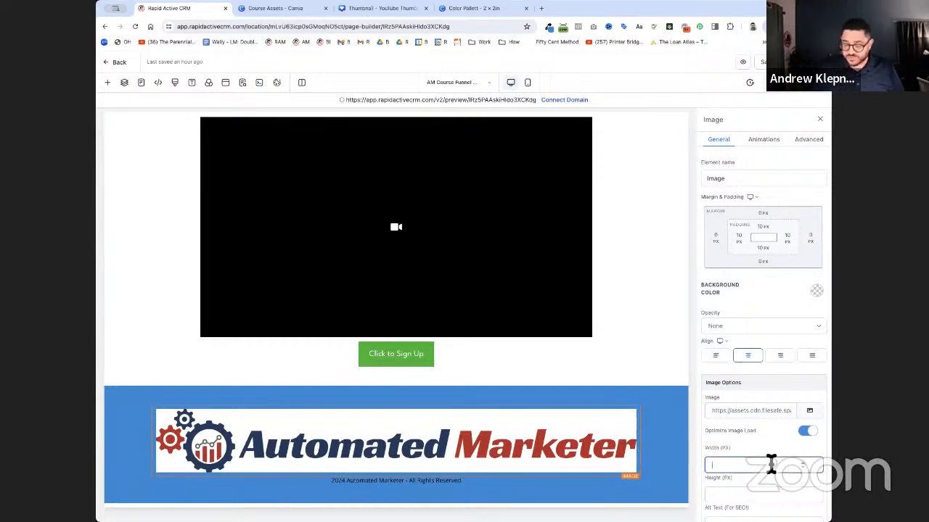
{"action": "type", "text": "300"}
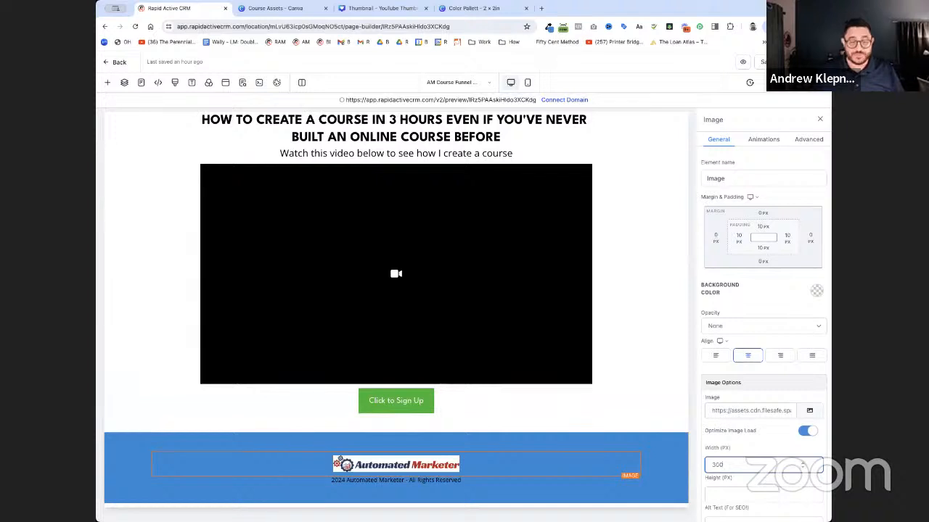
{"action": "left_click", "coordinate": [382, 471]}
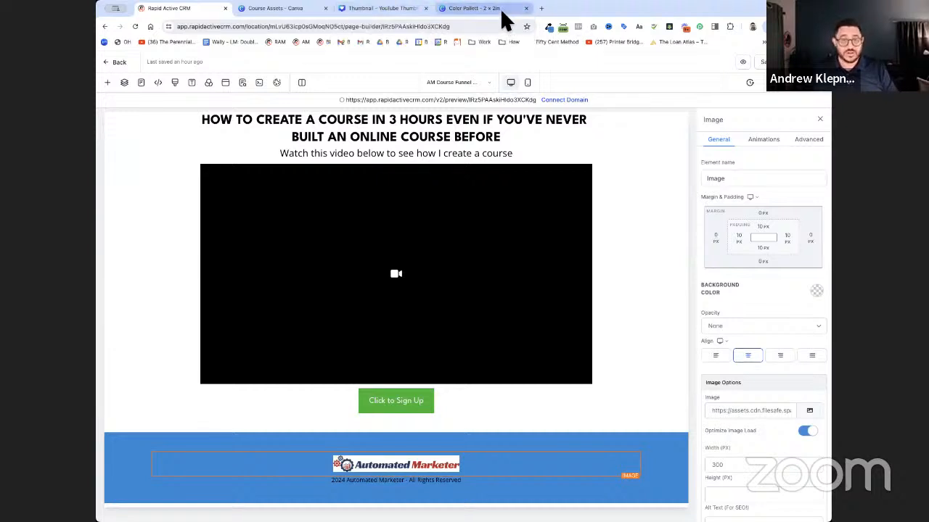
Switch to the Course Assets folder in Canva and create a custom-size design of 400 × 100 px.
{"action": "left_click", "coordinate": [301, 10]}
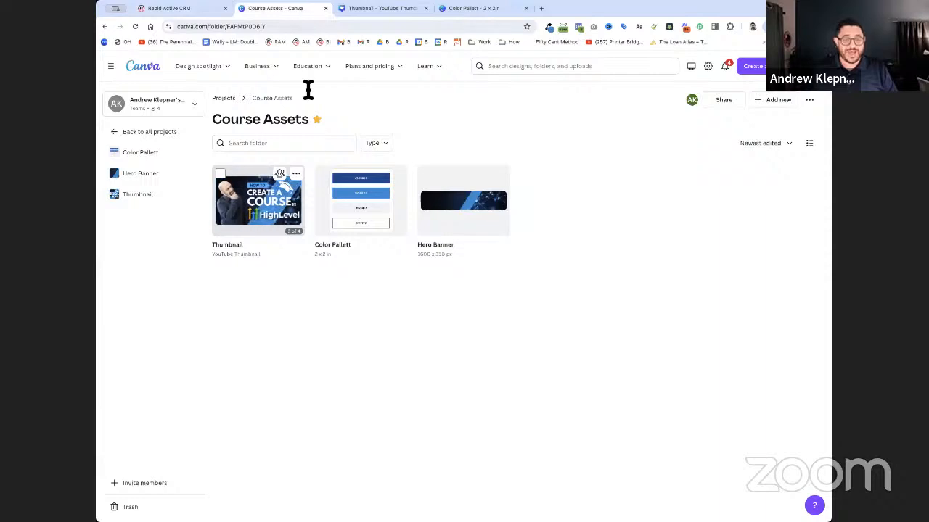
{"action": "left_click", "coordinate": [778, 102]}
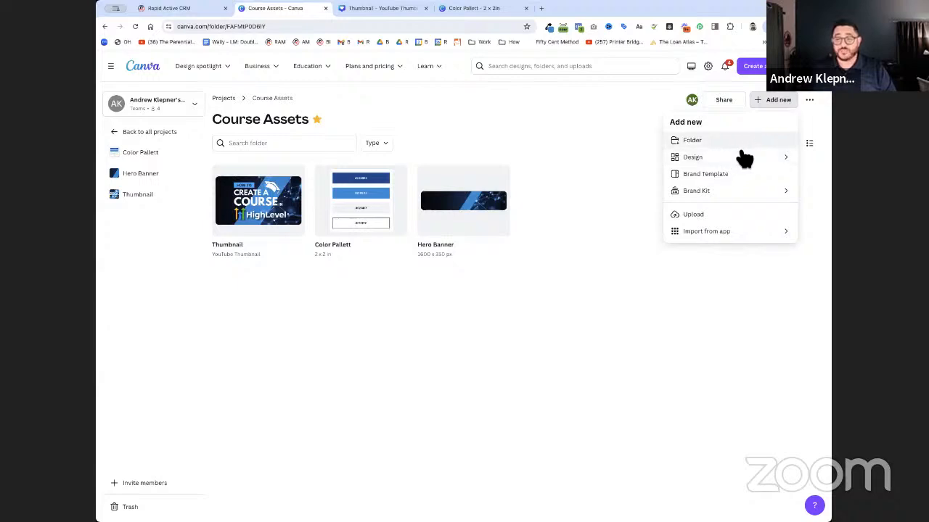
{"action": "left_click", "coordinate": [738, 161]}
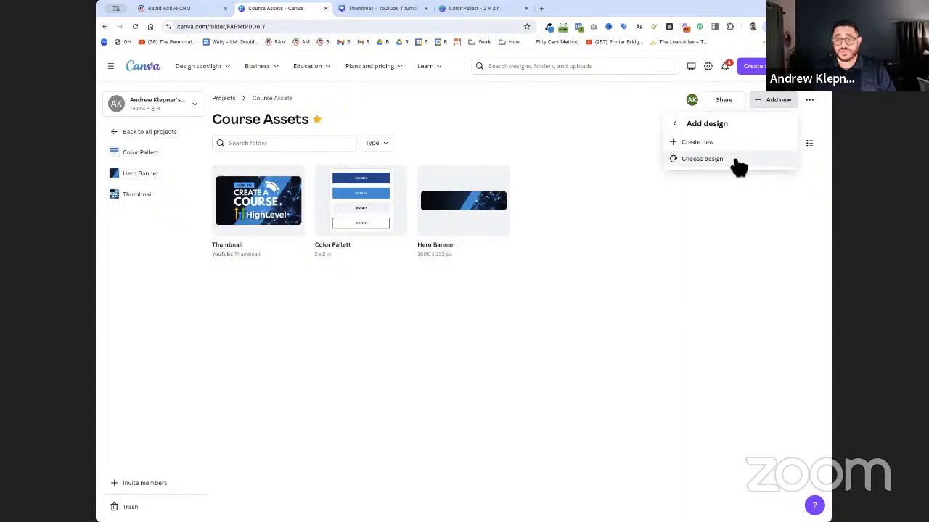
{"action": "left_click", "coordinate": [701, 143]}
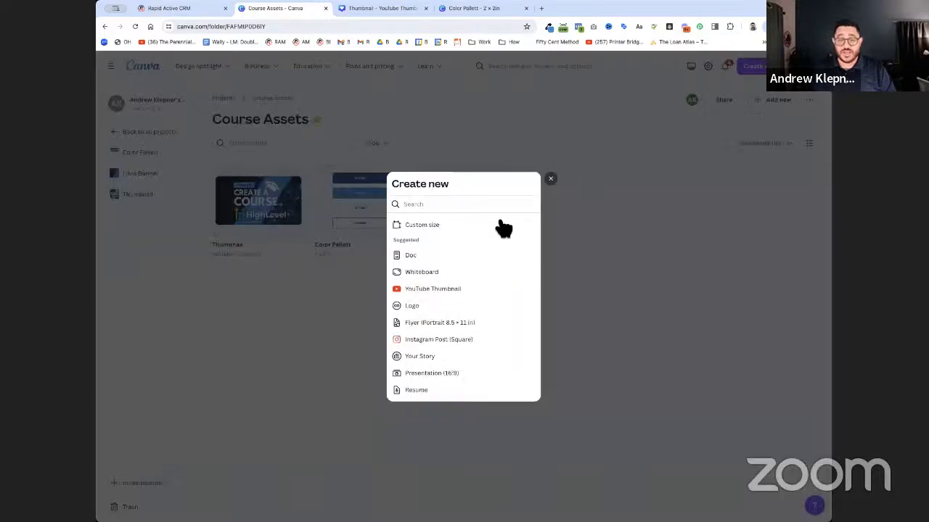
{"action": "left_click", "coordinate": [446, 228]}
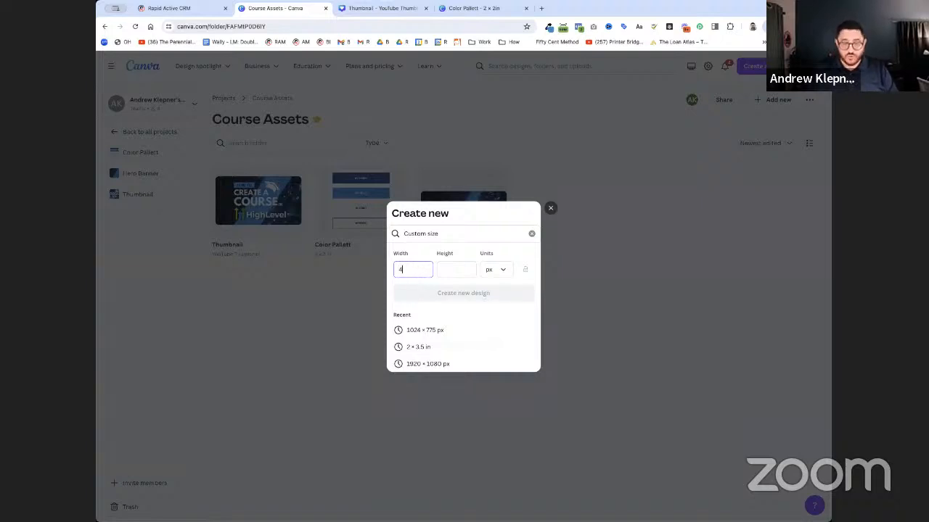
{"action": "key", "text": "Tab"}
{"action": "type", "text": "100"}
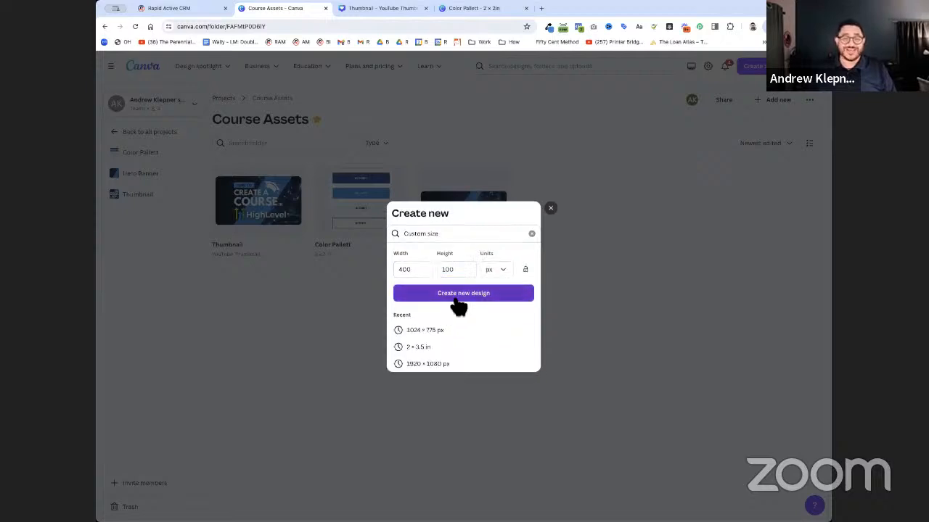
{"action": "left_click", "coordinate": [459, 296]}
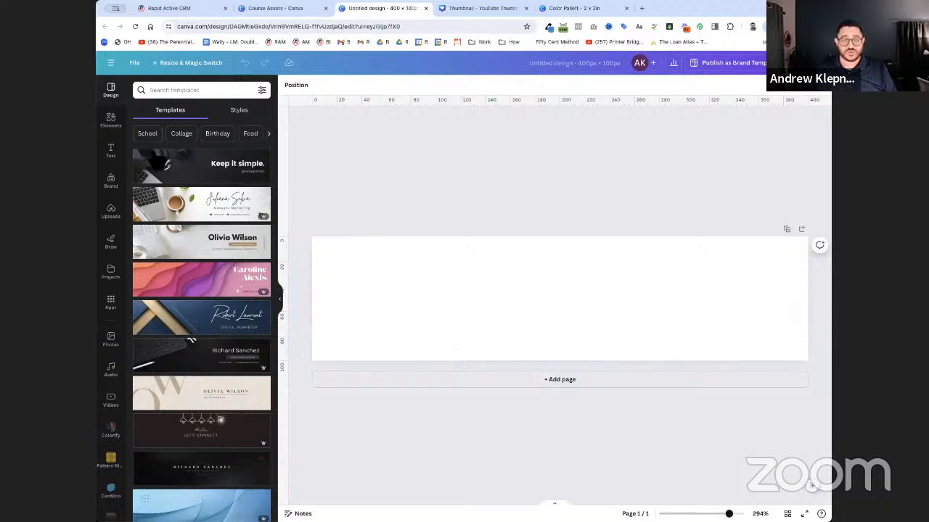
Search the uploaded images for "logo" and look through the results for the Automated Marketer logo.
{"action": "left_click", "coordinate": [112, 214]}
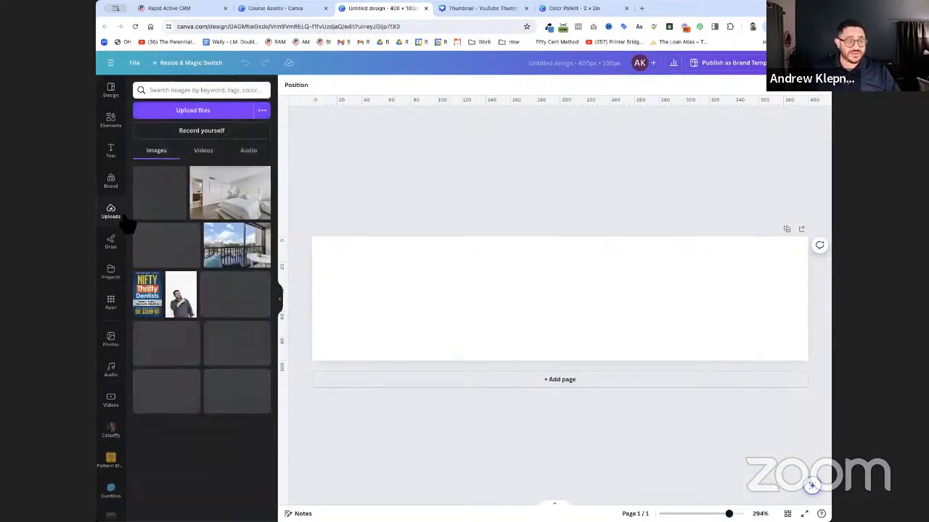
{"action": "left_click", "coordinate": [215, 89]}
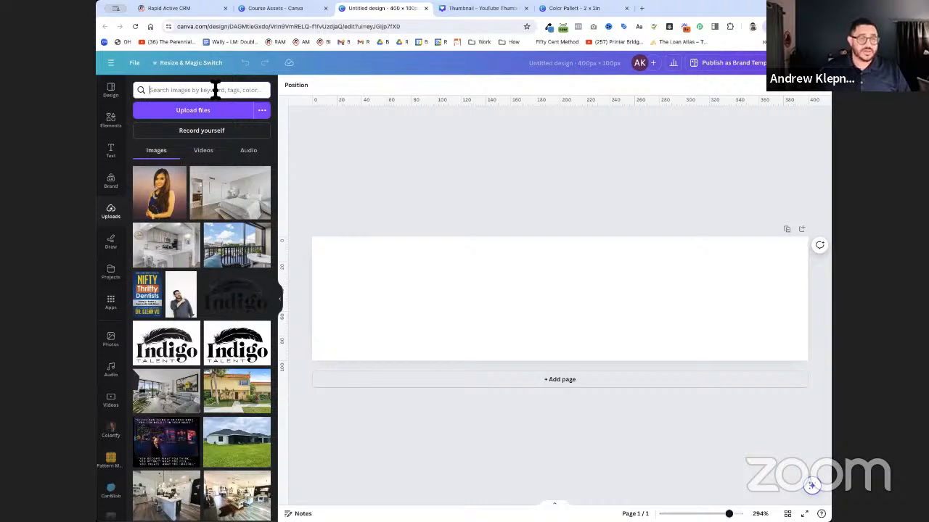
{"action": "type", "text": "In"}
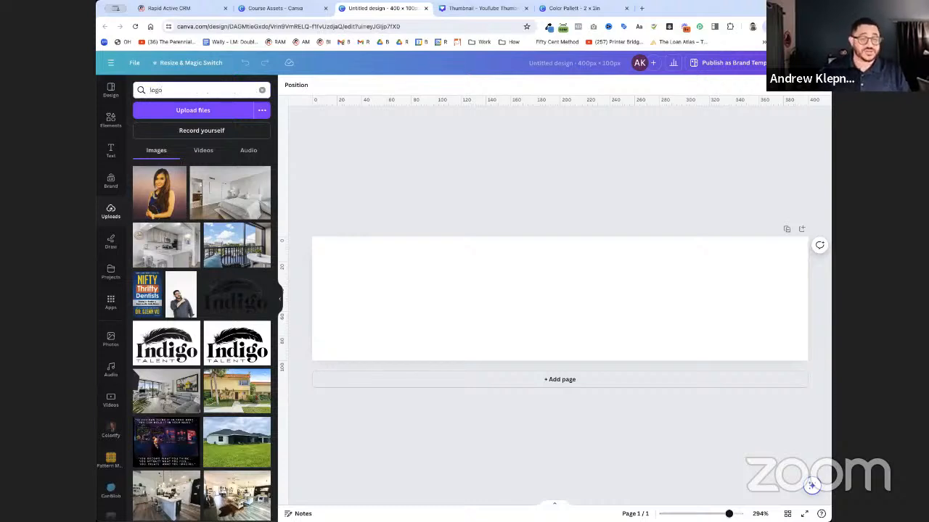
{"action": "key", "text": "Return"}
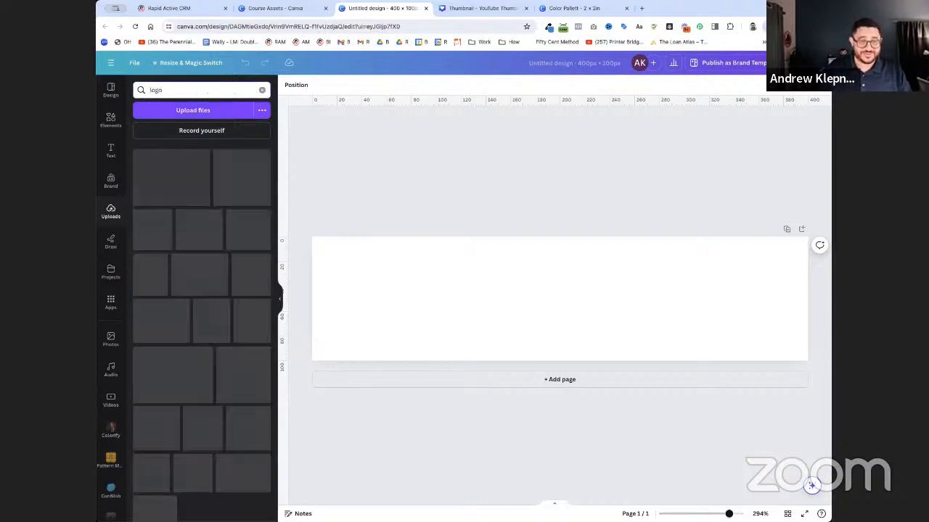
{"action": "scroll", "coordinate": [210, 214], "scroll_direction": "down", "scroll_amount": 2}
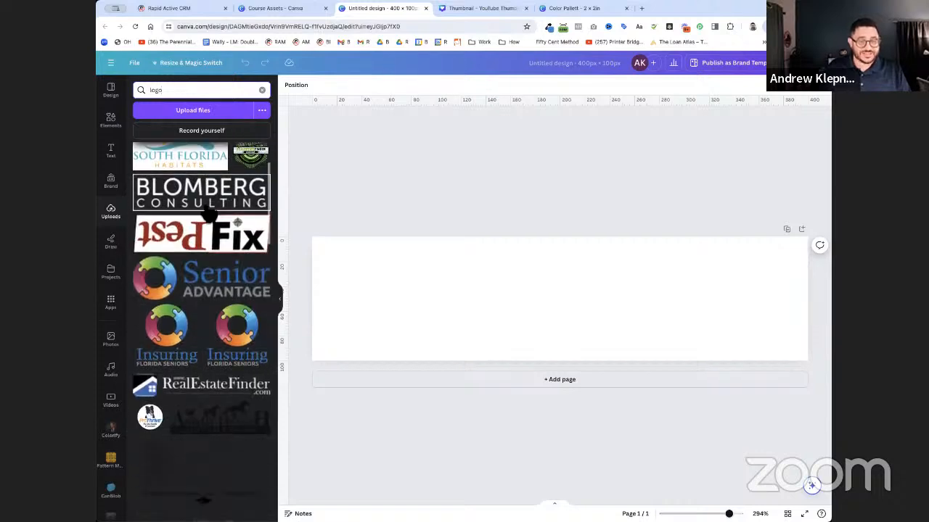
{"action": "scroll", "coordinate": [209, 213], "scroll_direction": "down", "scroll_amount": 10}
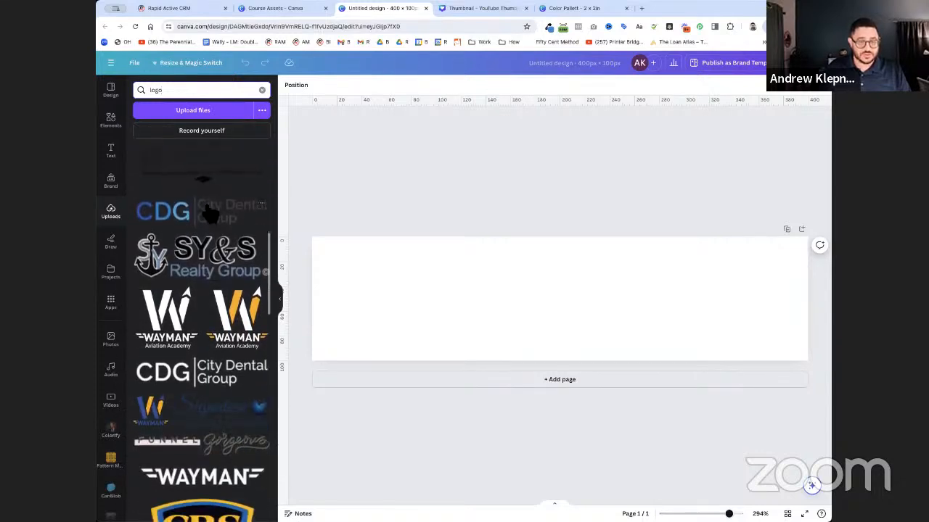
{"action": "scroll", "coordinate": [209, 213], "scroll_direction": "down", "scroll_amount": 10}
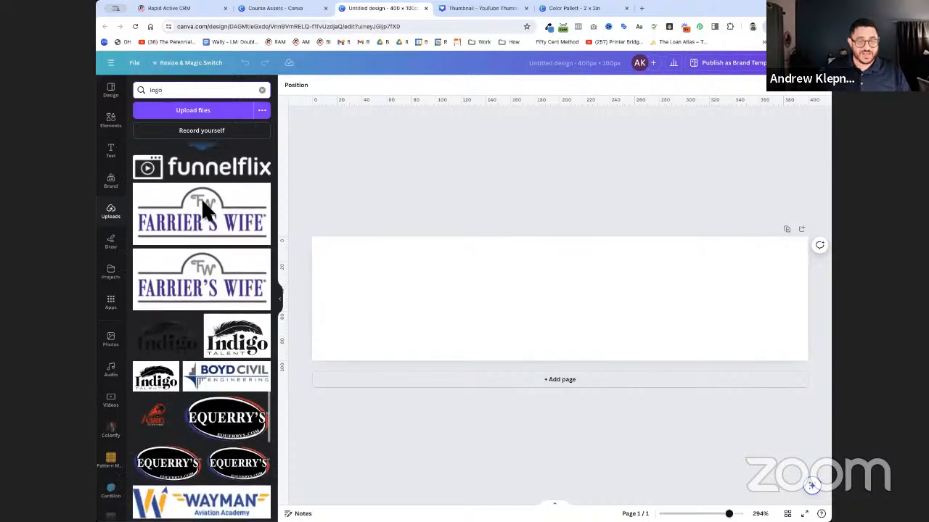
{"action": "scroll", "coordinate": [209, 213], "scroll_direction": "down", "scroll_amount": 5}
{"action": "scroll", "coordinate": [212, 214], "scroll_direction": "up", "scroll_amount": 15}
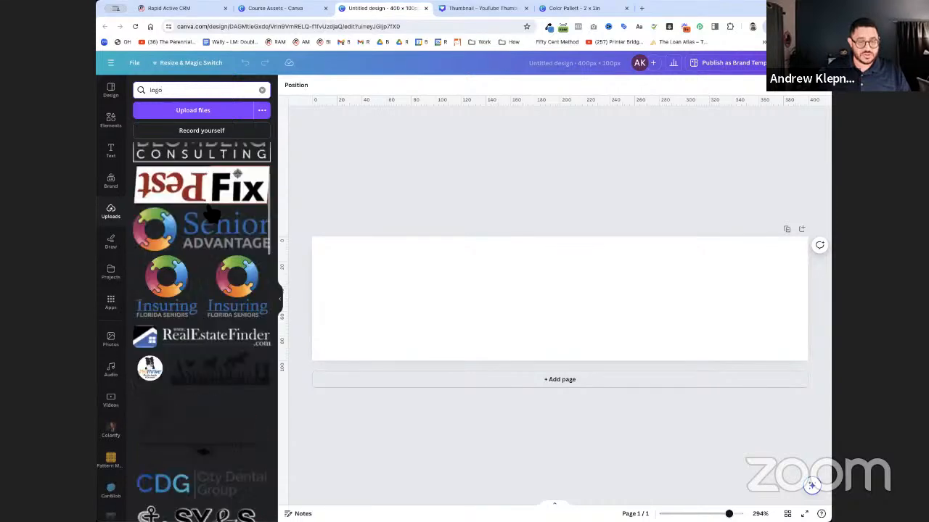
Search the uploaded images for "auto", then clear the search and browse all uploads for the logo.
{"action": "type", "text": "ra"}
{"action": "key", "text": "BackSpace"}
{"action": "type", "text": "auto"}
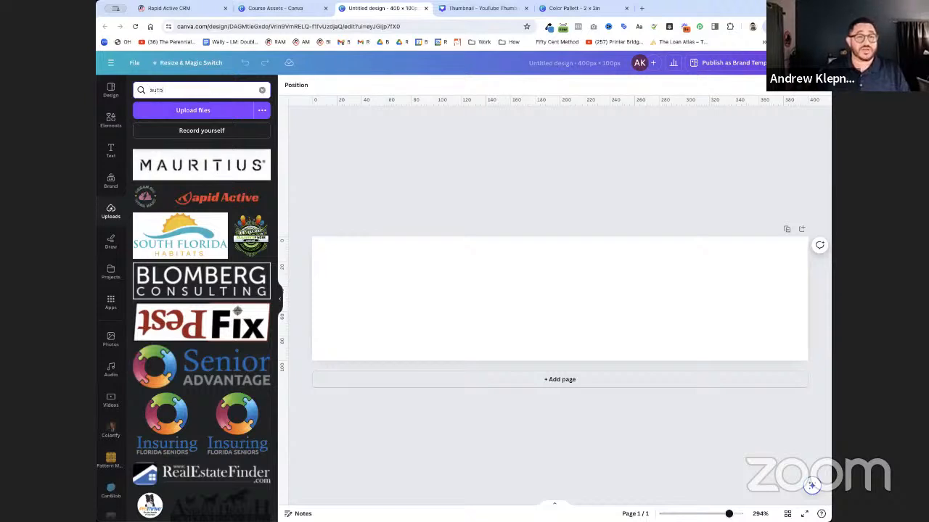
{"action": "type", "text": "om"}
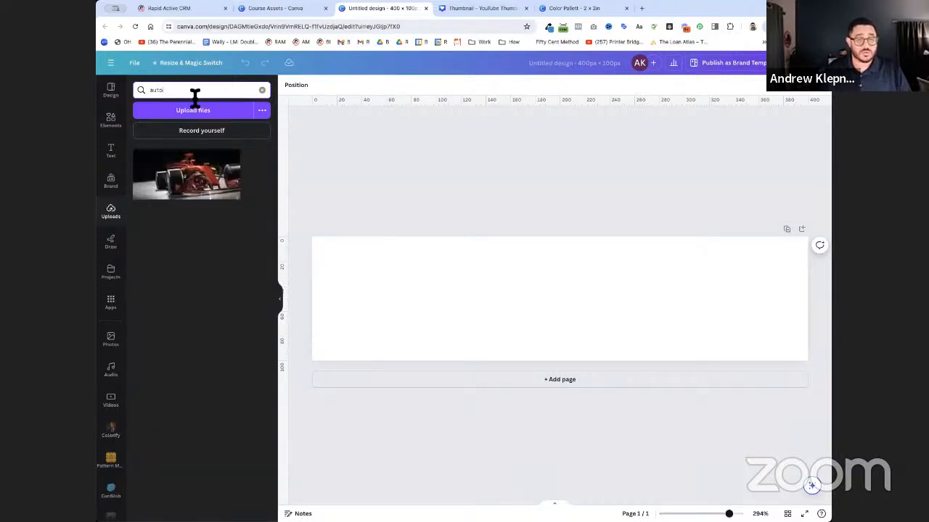
{"action": "left_click", "coordinate": [262, 90]}
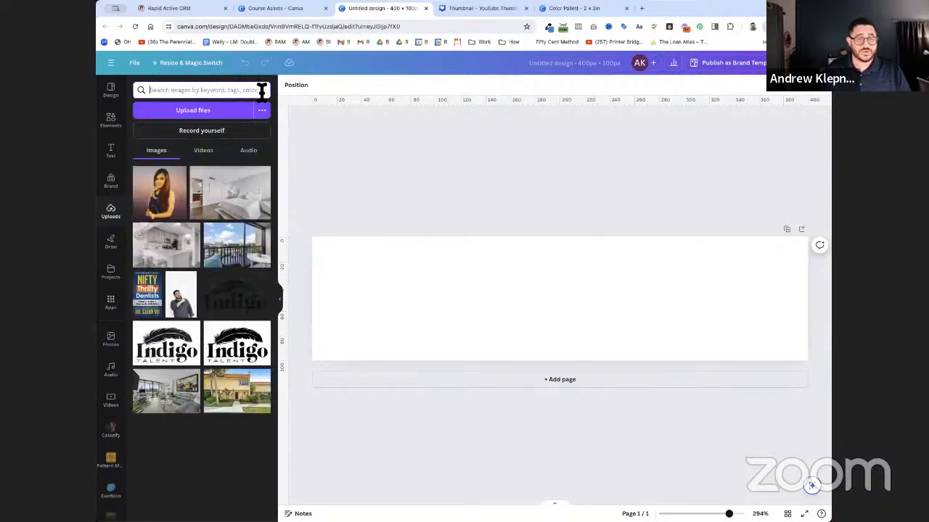
{"action": "scroll", "coordinate": [216, 253], "scroll_direction": "down", "scroll_amount": 15}
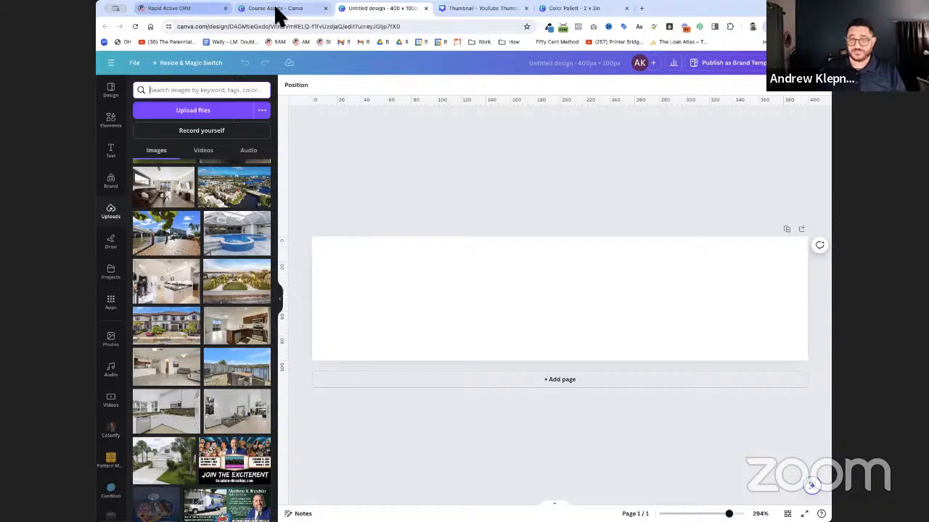
Open Canva's home page in a separate tab and browse the recent designs for one containing the Automated Marketer logo.
{"action": "left_click", "coordinate": [273, 10]}
{"action": "middle_click", "coordinate": [149, 67]}
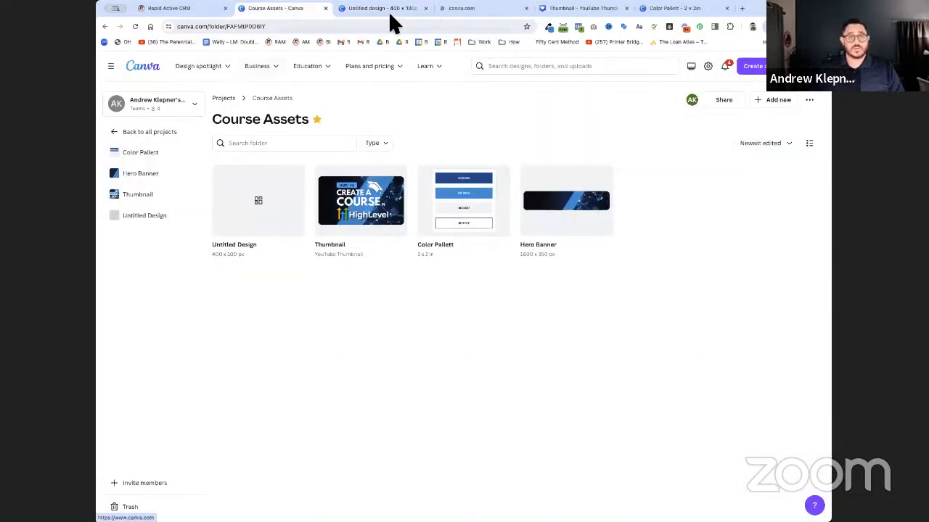
{"action": "left_click", "coordinate": [493, 11]}
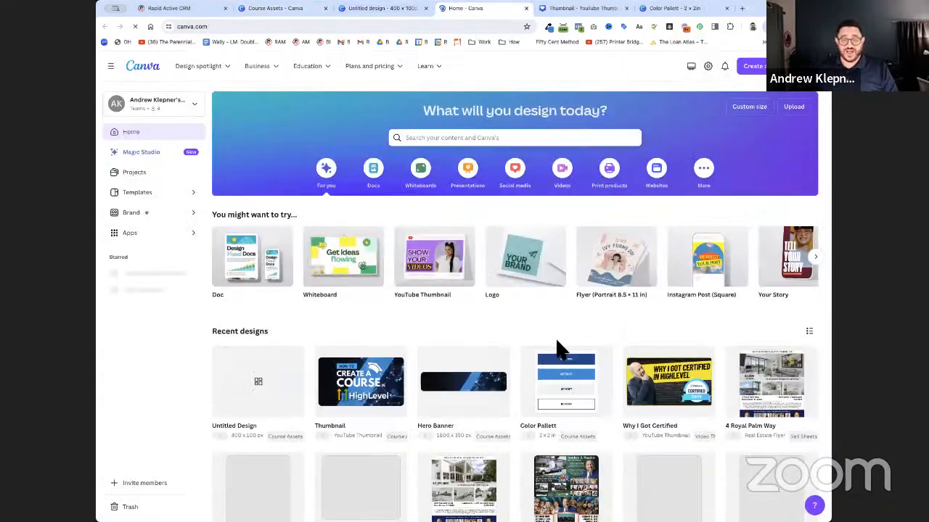
{"action": "scroll", "coordinate": [559, 350], "scroll_direction": "down", "scroll_amount": 5}
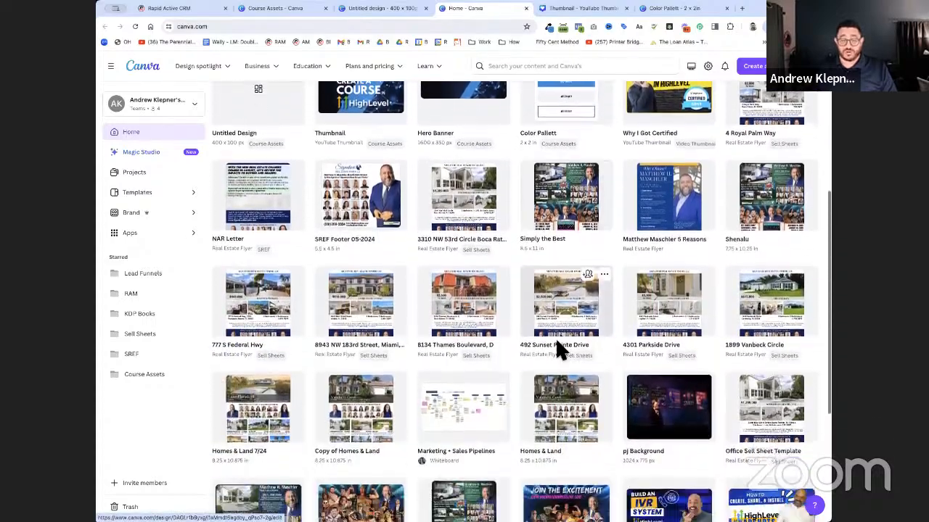
{"action": "scroll", "coordinate": [564, 354], "scroll_direction": "down", "scroll_amount": 5}
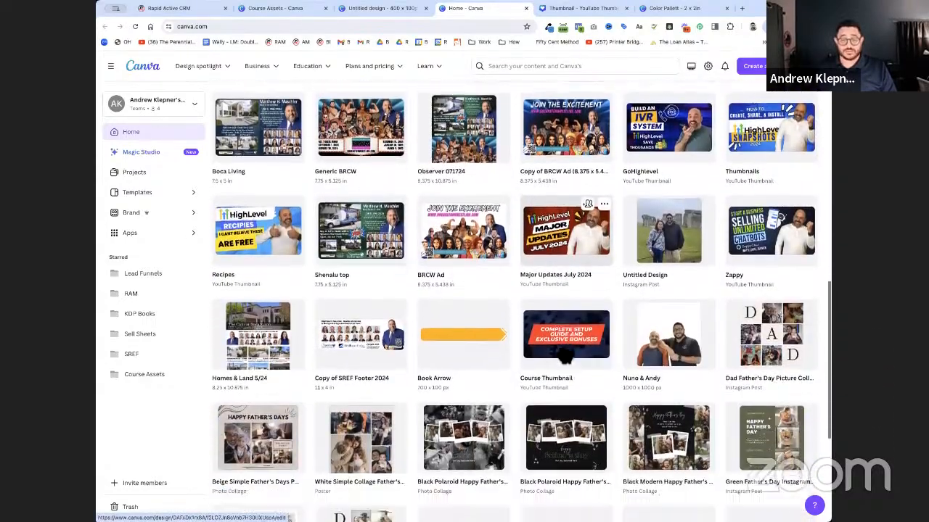
{"action": "scroll", "coordinate": [566, 353], "scroll_direction": "down", "scroll_amount": 5}
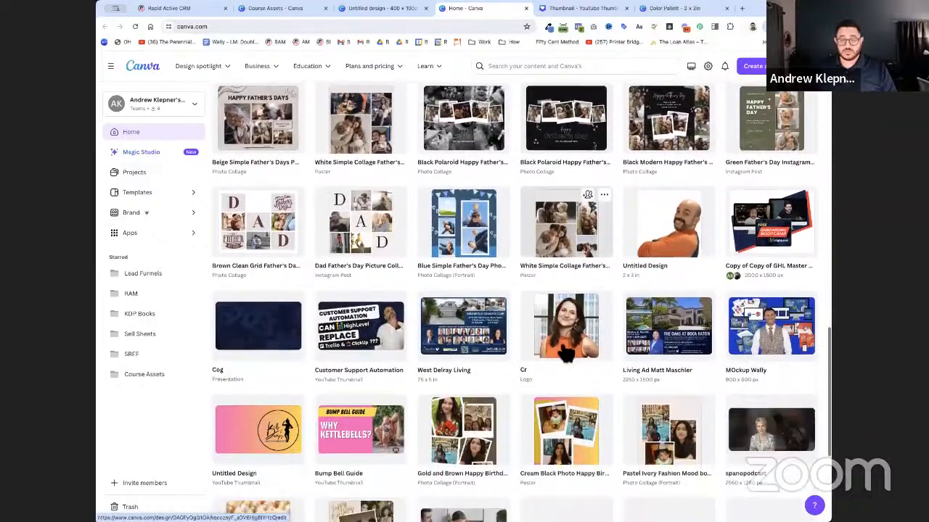
{"action": "scroll", "coordinate": [565, 353], "scroll_direction": "down", "scroll_amount": 5}
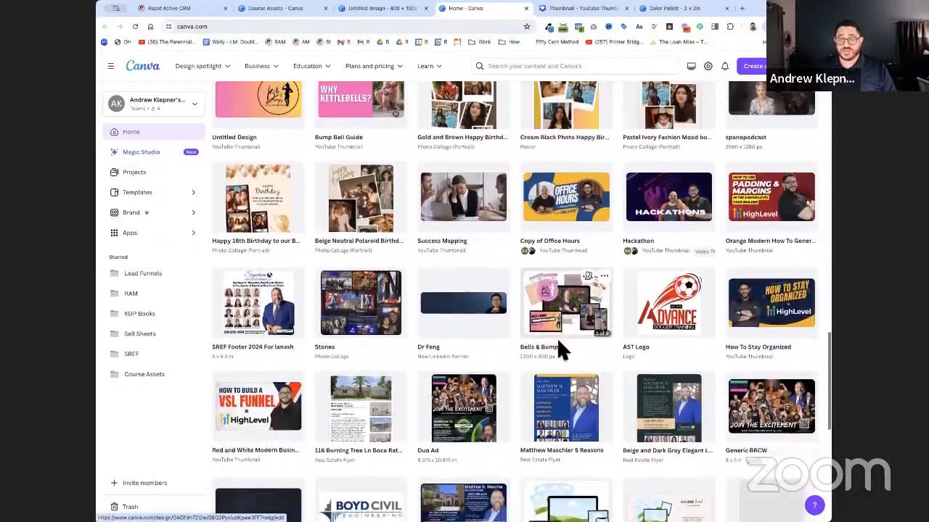
{"action": "scroll", "coordinate": [565, 354], "scroll_direction": "down", "scroll_amount": 5}
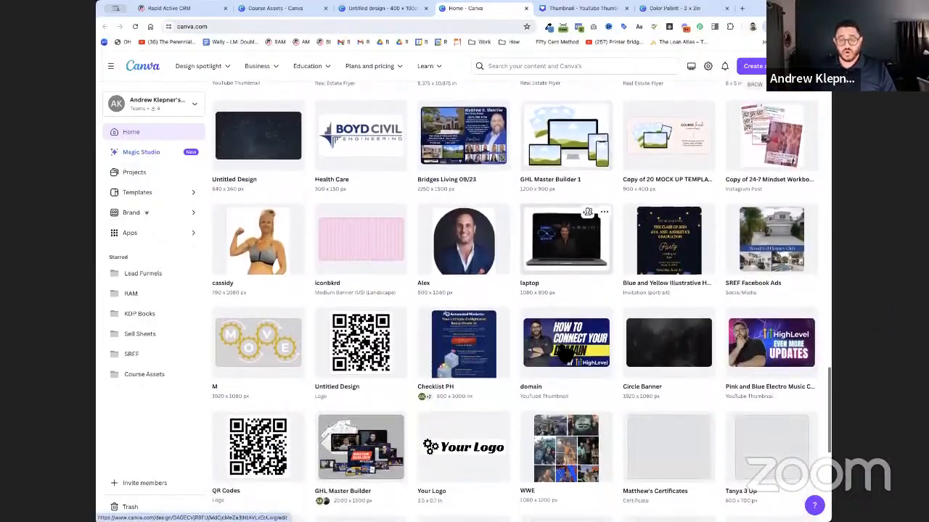
{"action": "scroll", "coordinate": [564, 353], "scroll_direction": "down", "scroll_amount": 4}
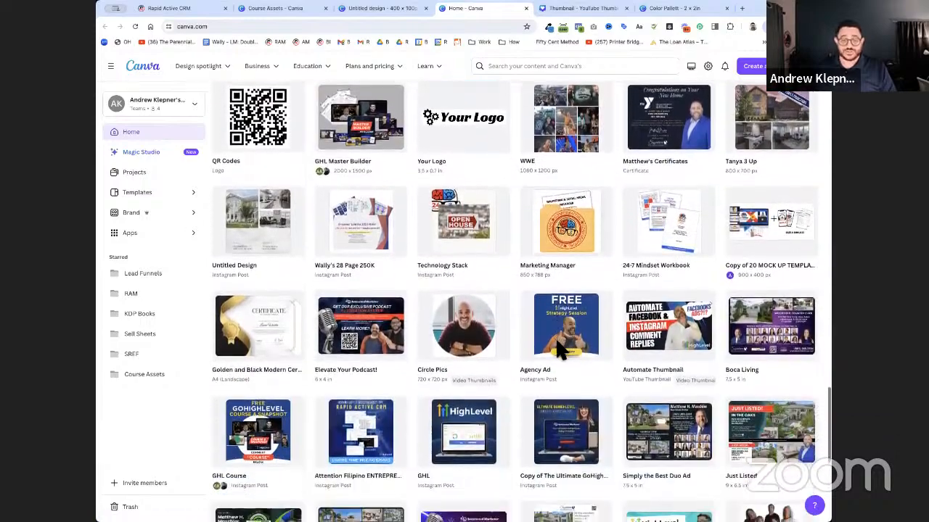
{"action": "scroll", "coordinate": [565, 354], "scroll_direction": "down", "scroll_amount": 2}
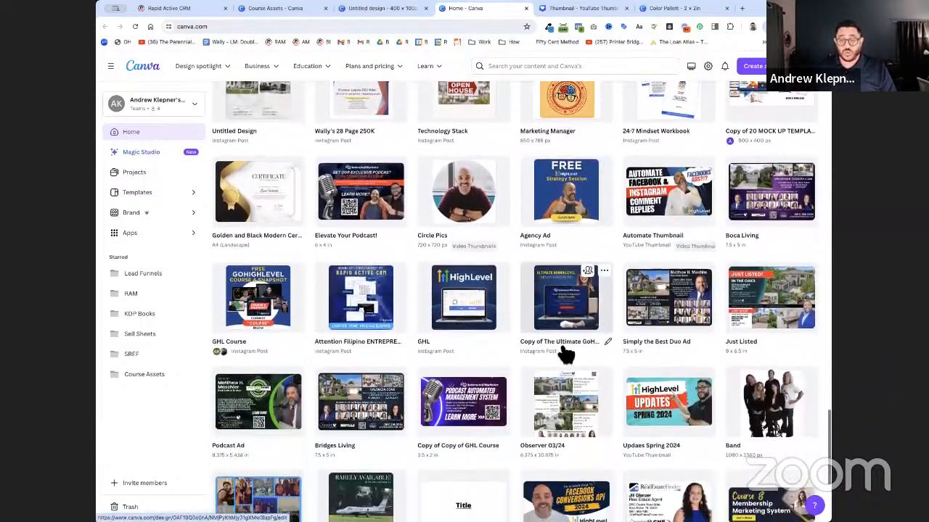
{"action": "scroll", "coordinate": [564, 353], "scroll_direction": "down", "scroll_amount": 3}
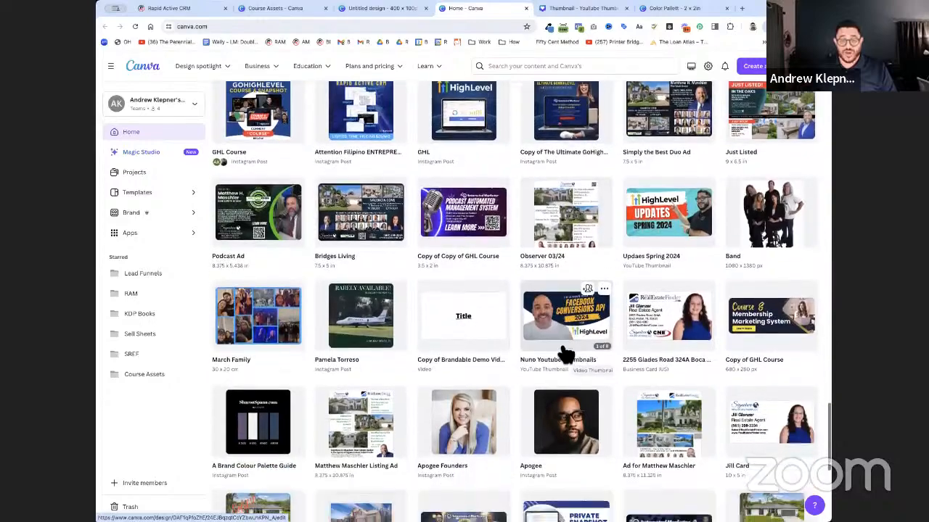
{"action": "scroll", "coordinate": [559, 351], "scroll_direction": "down", "scroll_amount": 3}
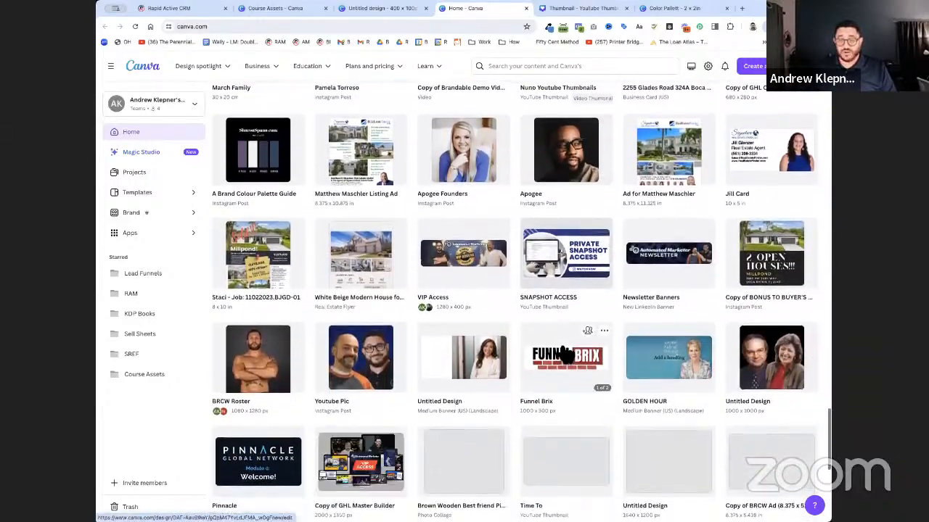
Open the Newsletter Banners design, copy the white Automated Marketer logo from page 1 and return to the blank 400 × 100 px design.
{"action": "left_click", "coordinate": [667, 272]}
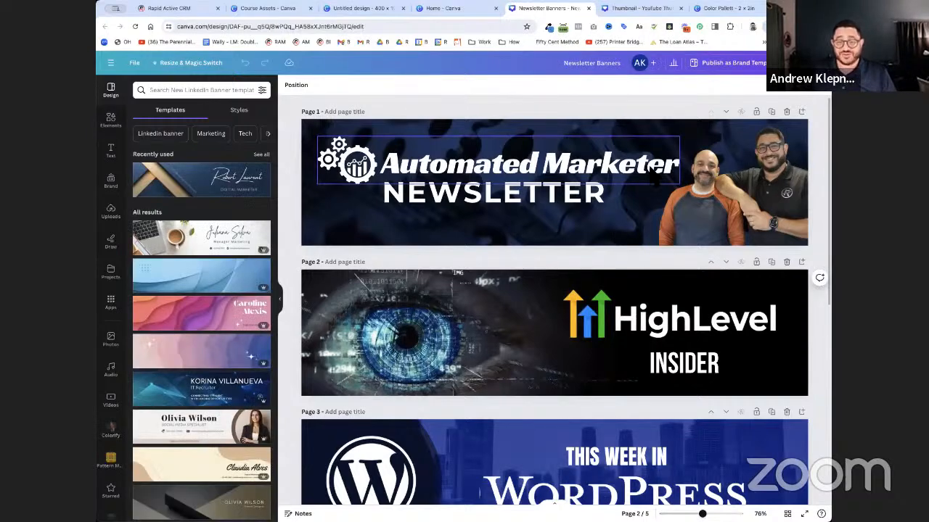
{"action": "left_click", "coordinate": [654, 169]}
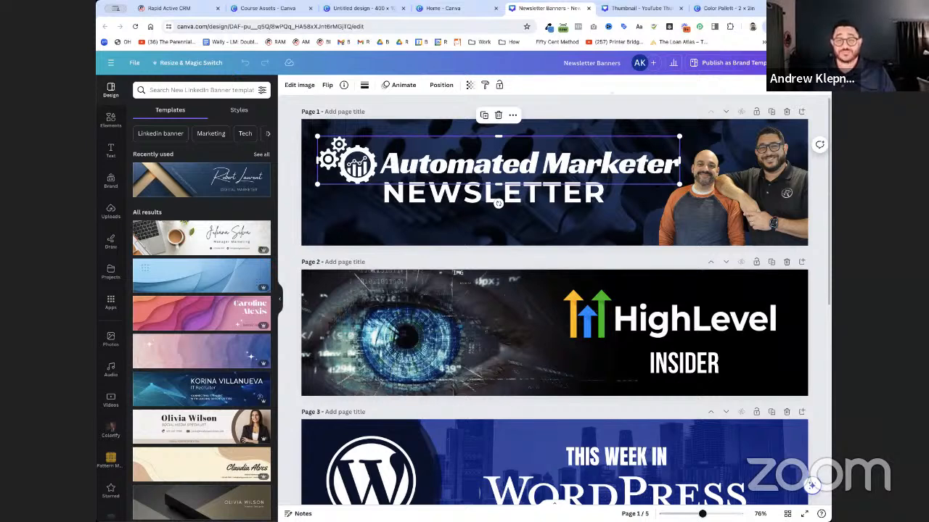
{"action": "left_click", "coordinate": [367, 9]}
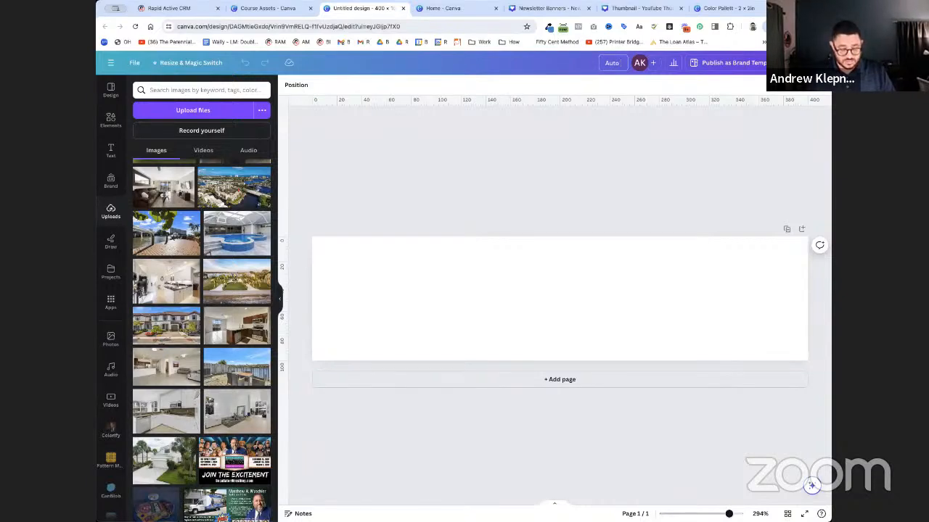
Name the blank design "Auto Marketer White" and paste the copied logo into it.
{"action": "type", "text": "Auto Marketer White"}
{"action": "key", "text": "Return"}
{"action": "key", "text": "super+v"}
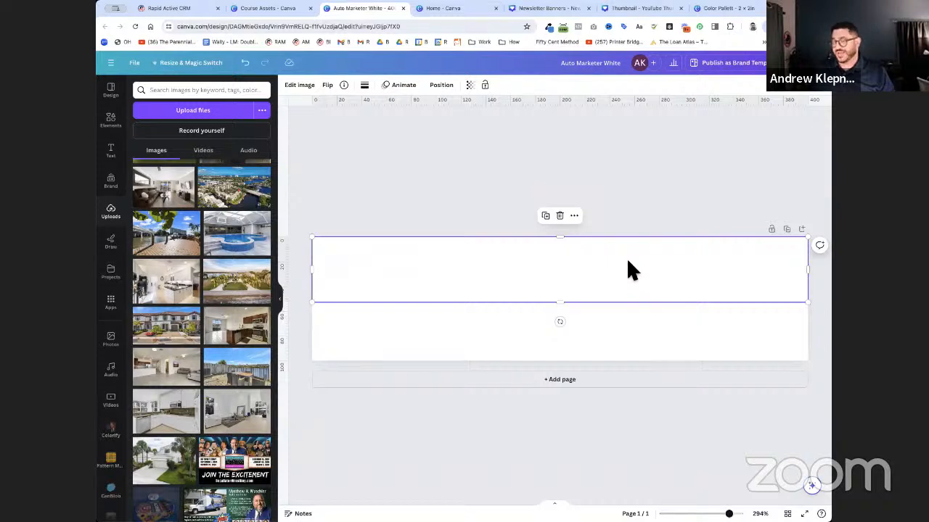
Set the page background to solid black behind the white logo.
{"action": "left_click", "coordinate": [665, 332]}
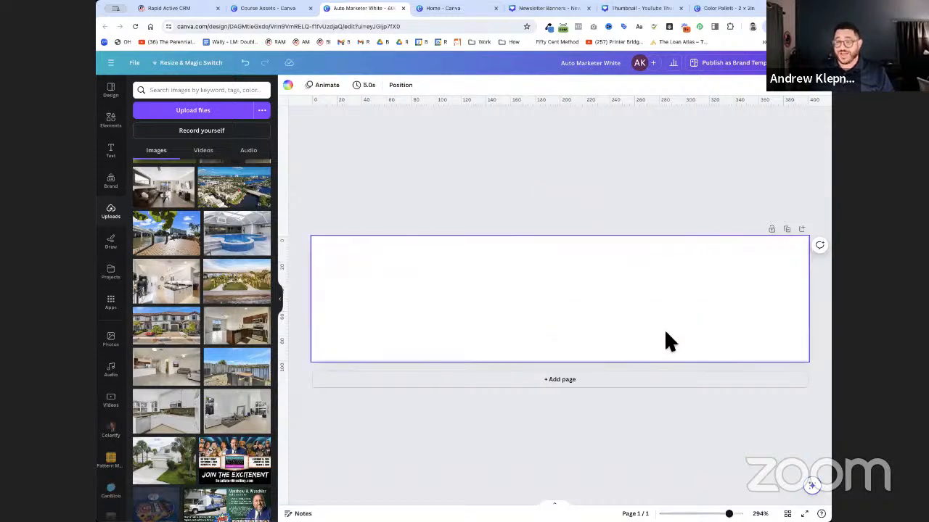
{"action": "left_click", "coordinate": [288, 85]}
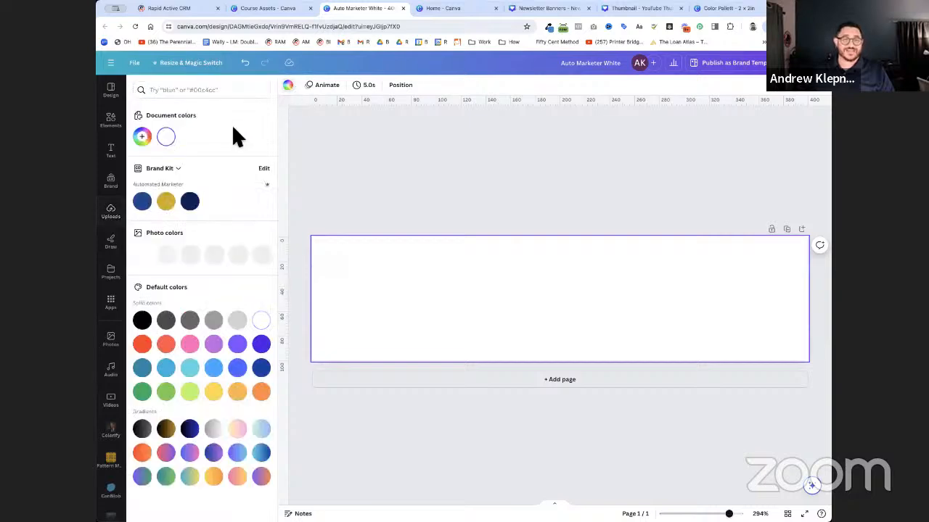
{"action": "left_click", "coordinate": [142, 319]}
{"action": "left_click", "coordinate": [493, 276]}
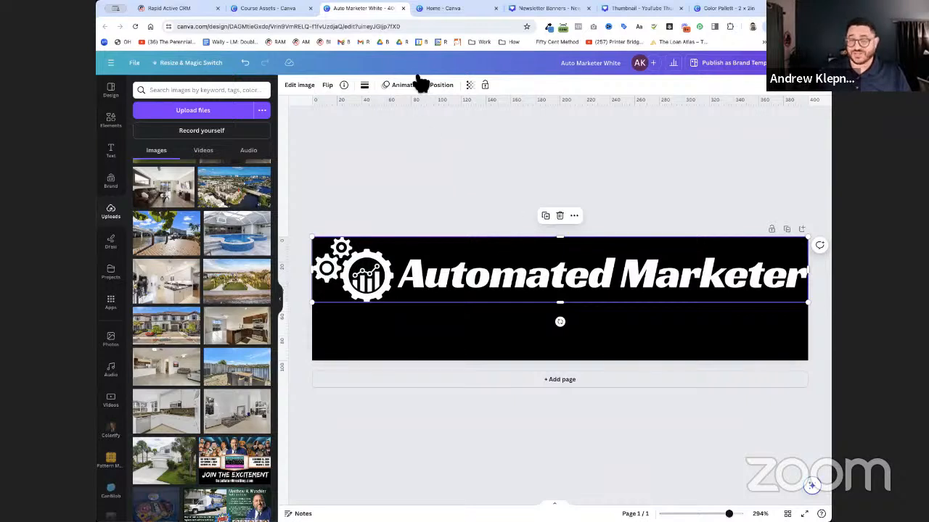
{"action": "left_click", "coordinate": [405, 152]}
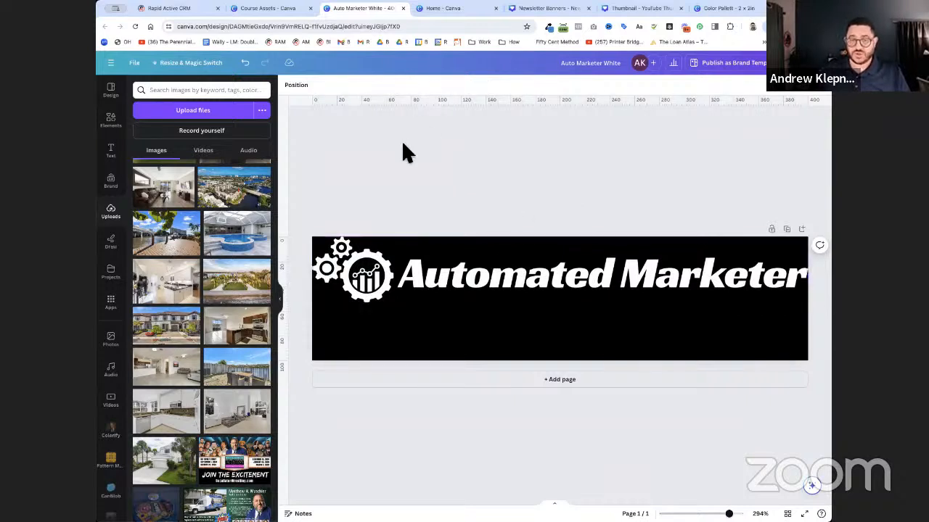
Resize this design to a custom size of 400 × 50 px without making a copy.
{"action": "left_click", "coordinate": [206, 63]}
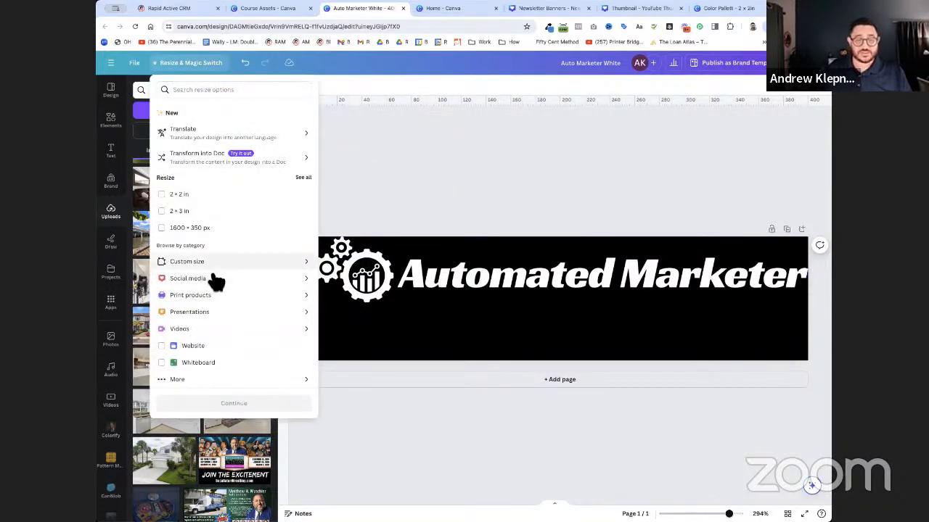
{"action": "left_click", "coordinate": [215, 262]}
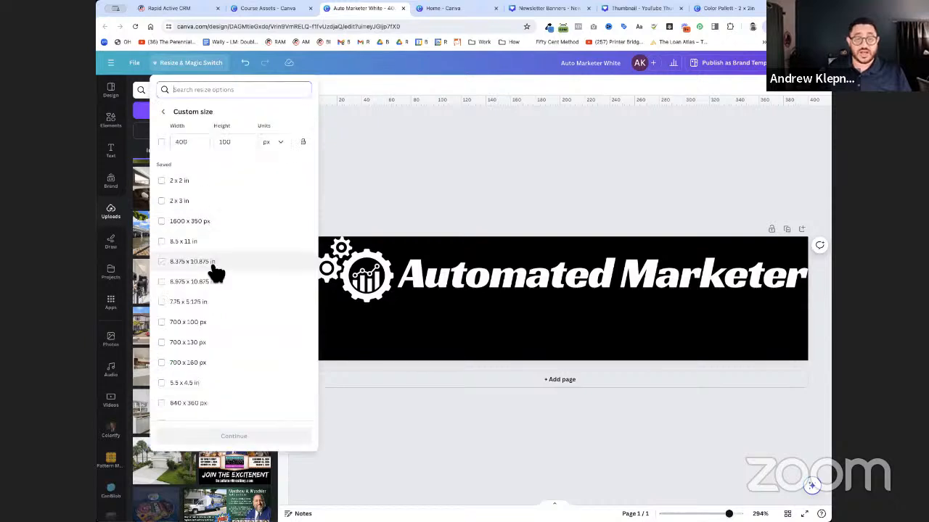
{"action": "left_click", "coordinate": [161, 142]}
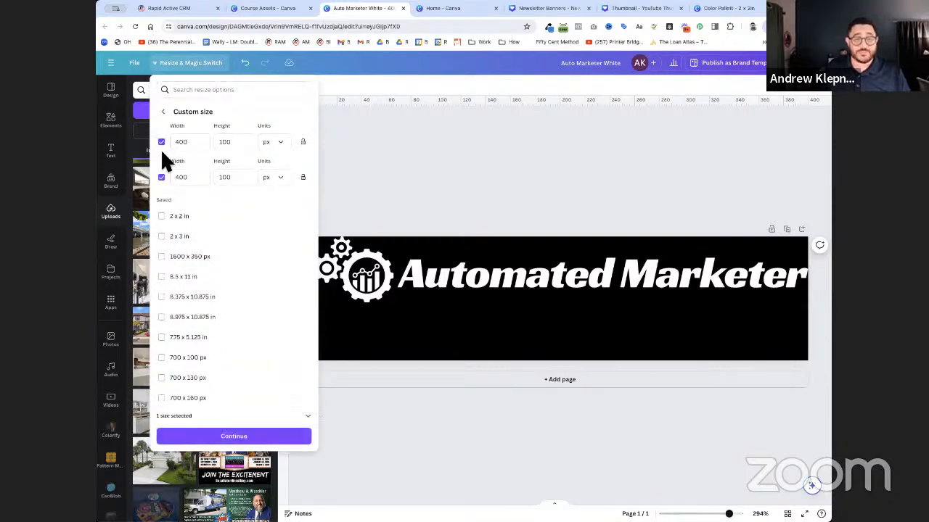
{"action": "left_click", "coordinate": [162, 143]}
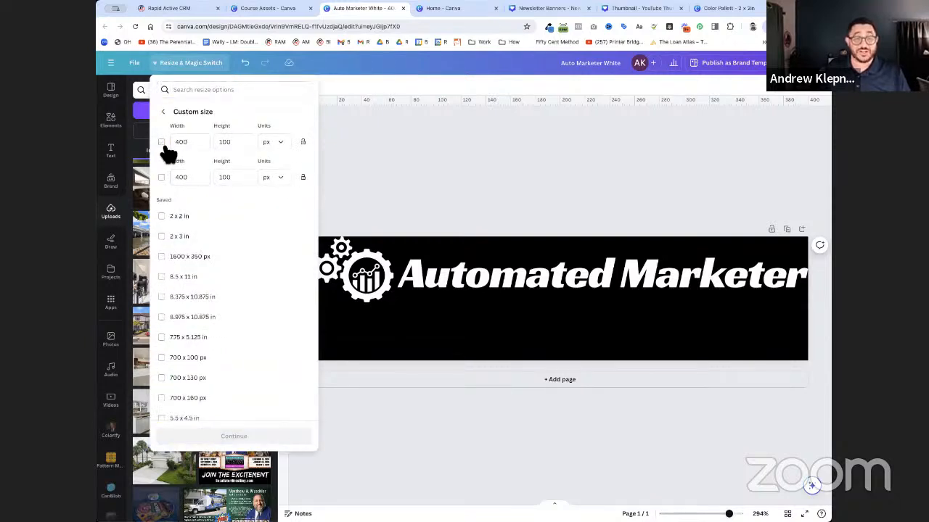
{"action": "left_click", "coordinate": [225, 145]}
{"action": "left_click_drag", "start_coordinate": [227, 146], "coordinate": [211, 145]}
{"action": "type", "text": "500"}
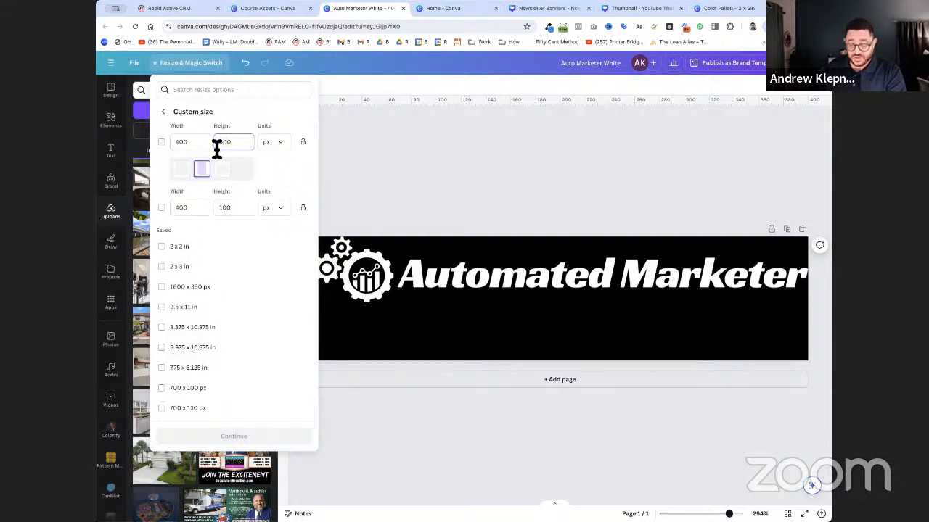
{"action": "key", "text": "Delete"}
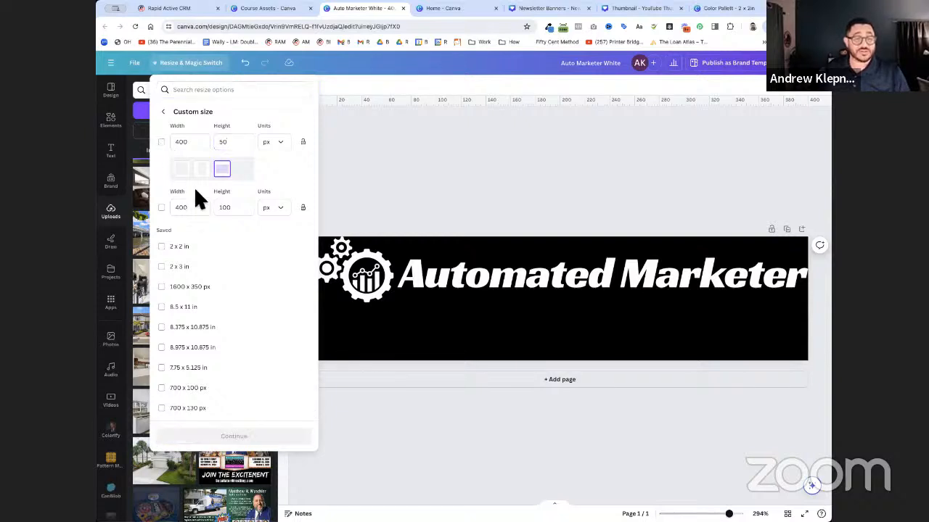
{"action": "left_click", "coordinate": [161, 142]}
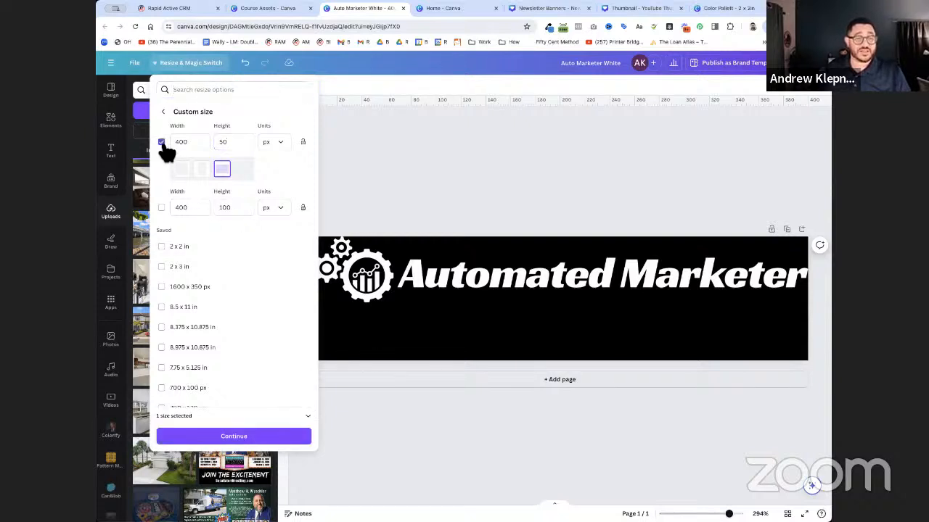
{"action": "left_click", "coordinate": [258, 441]}
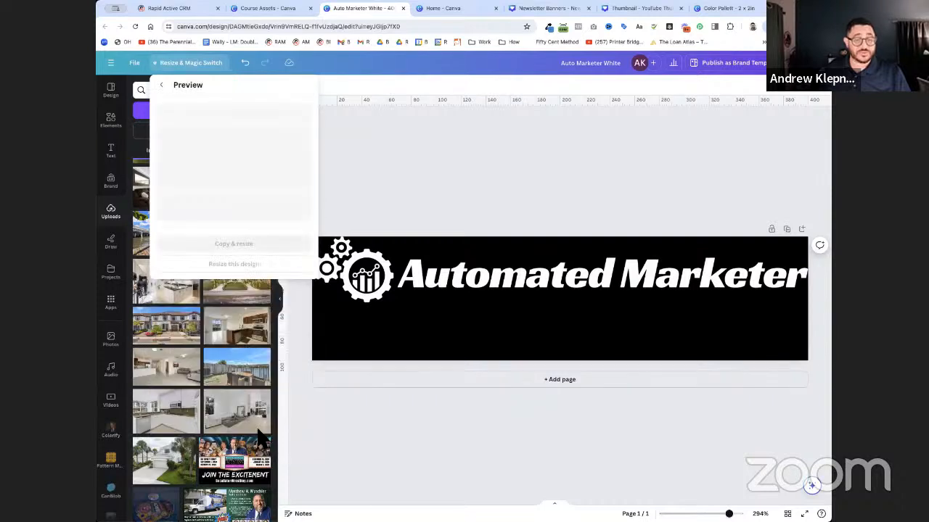
{"action": "left_click", "coordinate": [245, 265]}
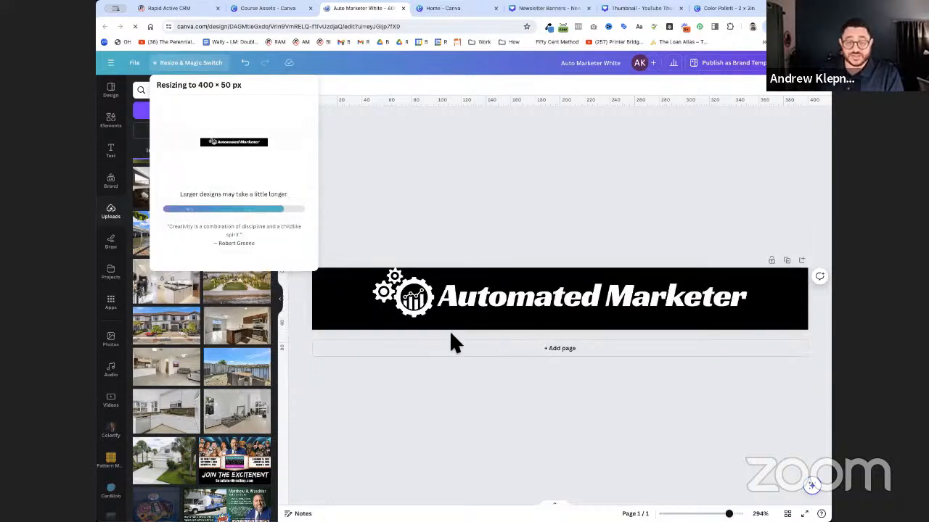
Enlarge the Automated Marketer logo to fill the page's full height and center it horizontally.
{"action": "left_click_drag", "start_coordinate": [428, 310], "coordinate": [367, 309]}
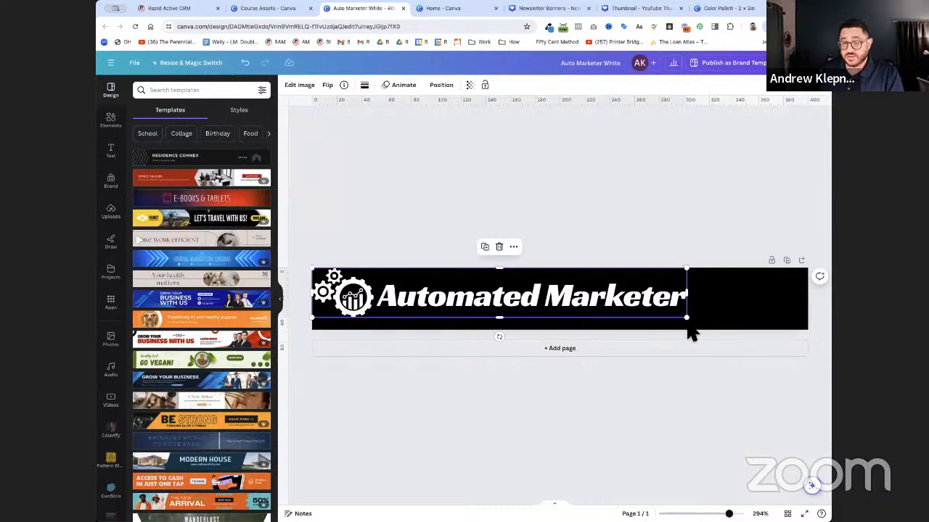
{"action": "left_click_drag", "start_coordinate": [686, 317], "coordinate": [757, 308]}
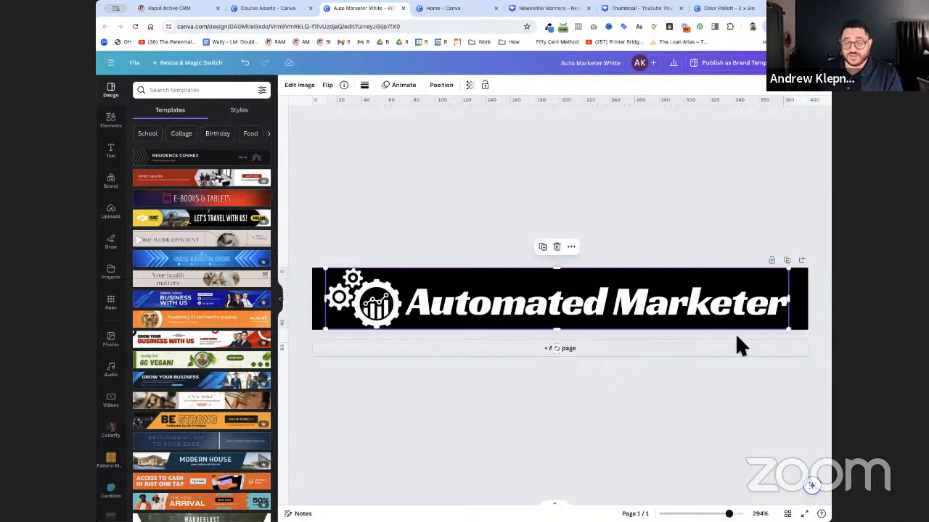
{"action": "left_click", "coordinate": [726, 412]}
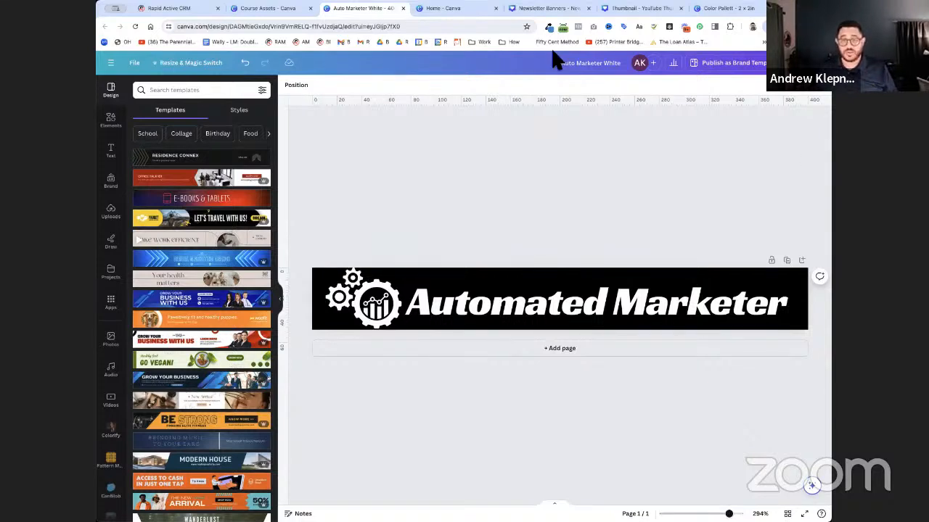
Download the logo design as a 400 × 50 px PNG with a transparent background.
{"action": "left_click", "coordinate": [806, 63]}
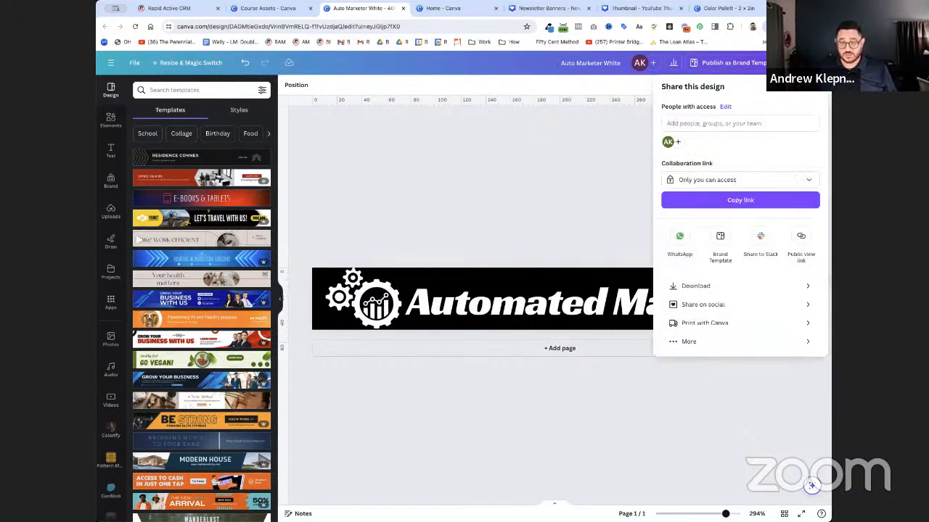
{"action": "left_click", "coordinate": [806, 289]}
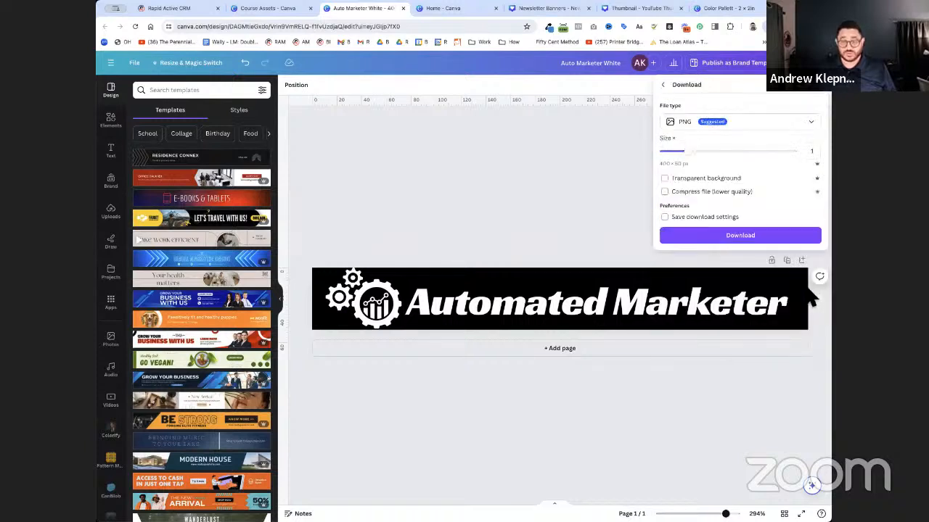
{"action": "left_click", "coordinate": [669, 183]}
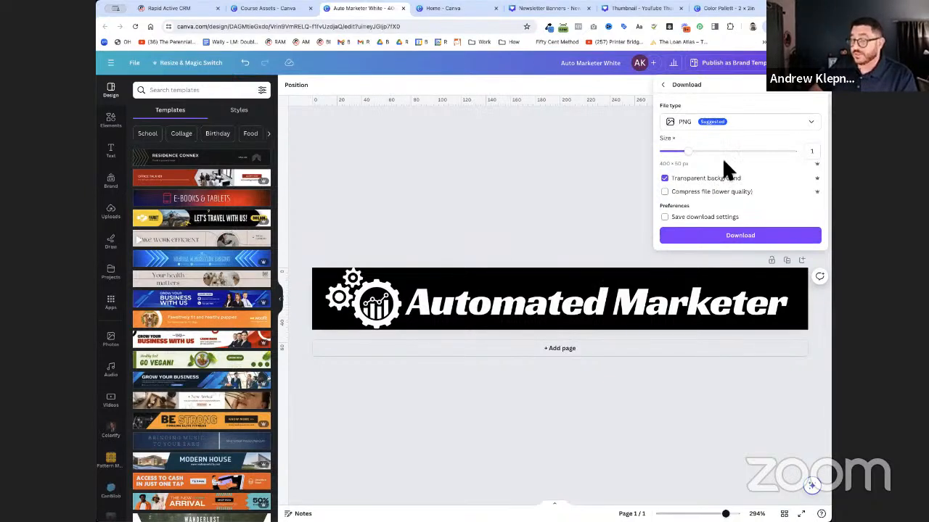
{"action": "left_click", "coordinate": [728, 235]}
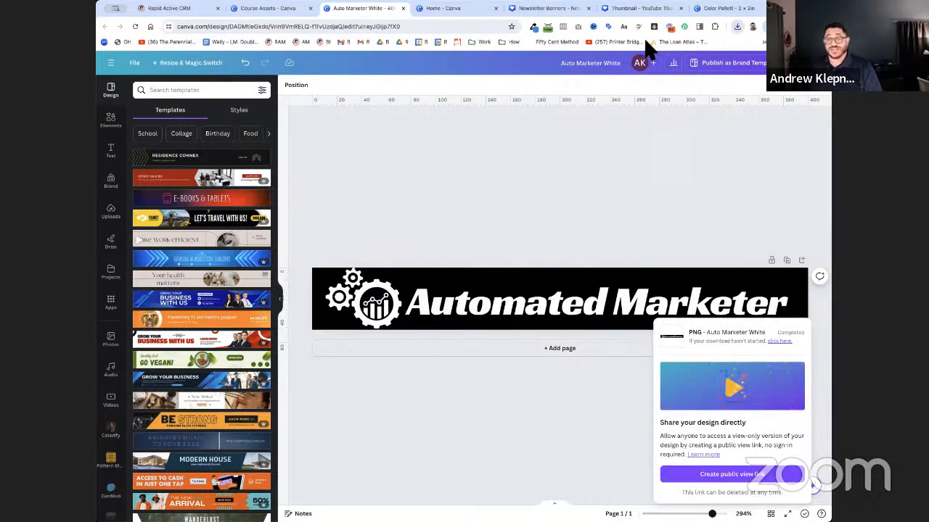
Switch to Rapid Active CRM, upload Auto Marketer White.png to the media storage and use it as the footer's logo image.
{"action": "left_click", "coordinate": [497, 206]}
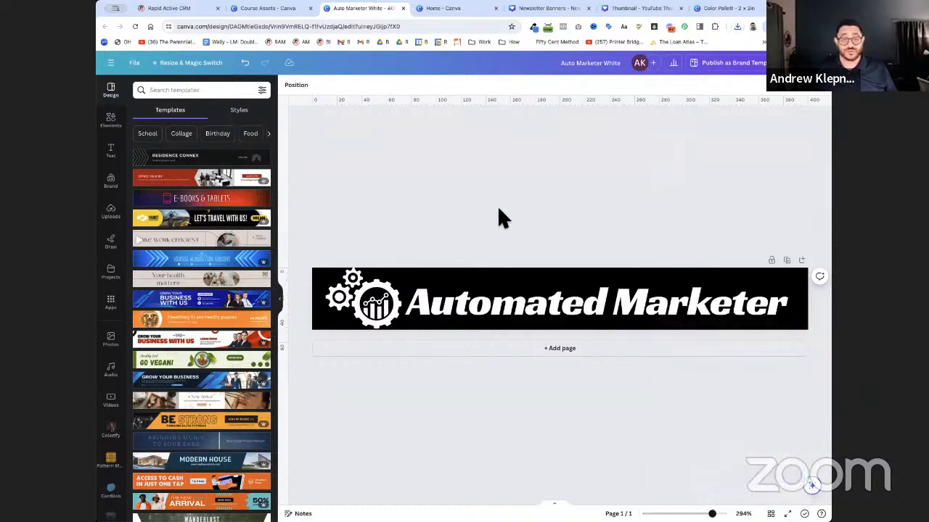
{"action": "left_click", "coordinate": [174, 9]}
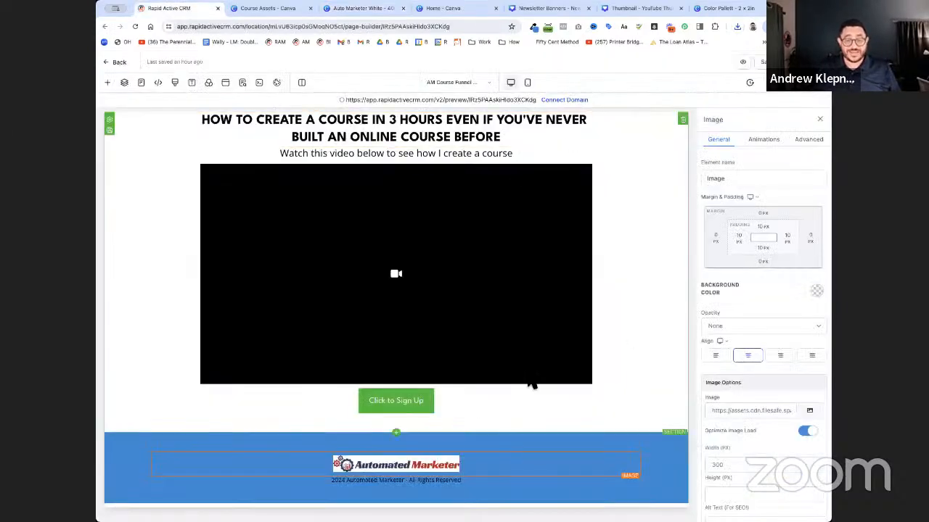
{"action": "left_click", "coordinate": [811, 411]}
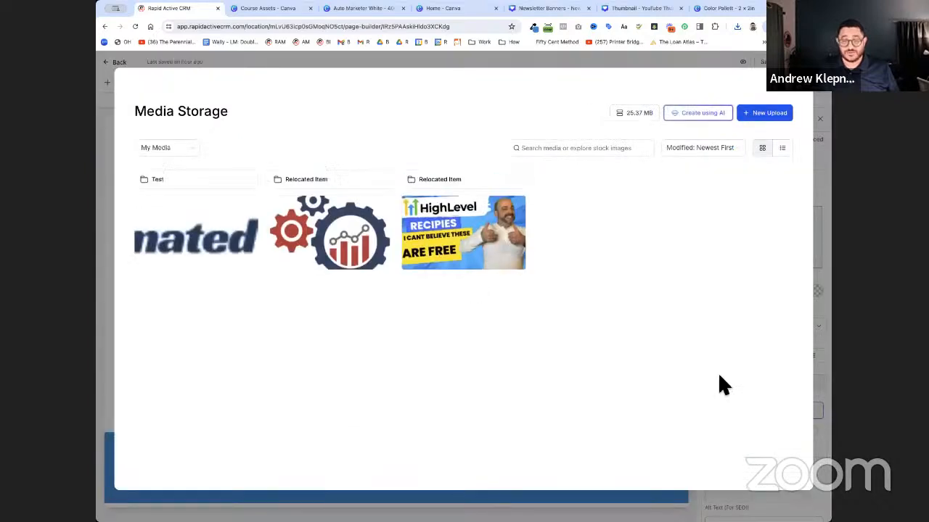
{"action": "left_click", "coordinate": [766, 114]}
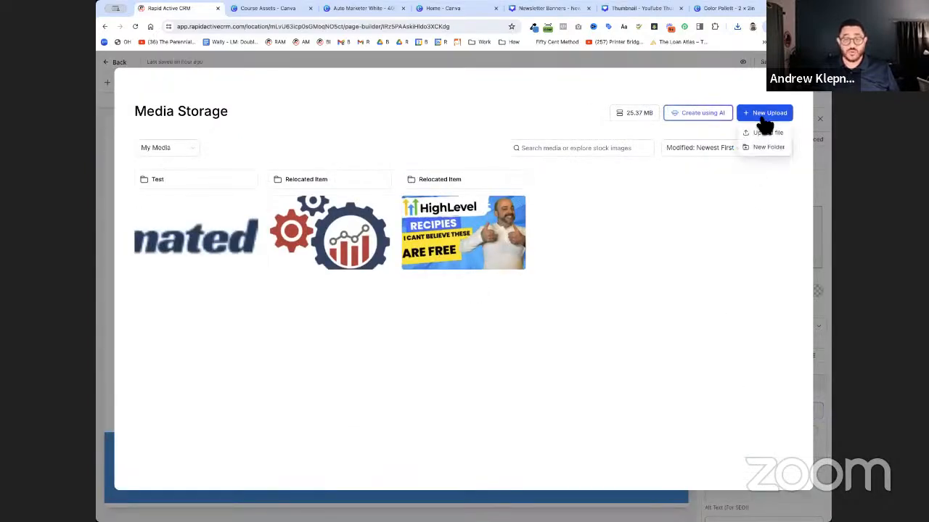
{"action": "left_click", "coordinate": [761, 128]}
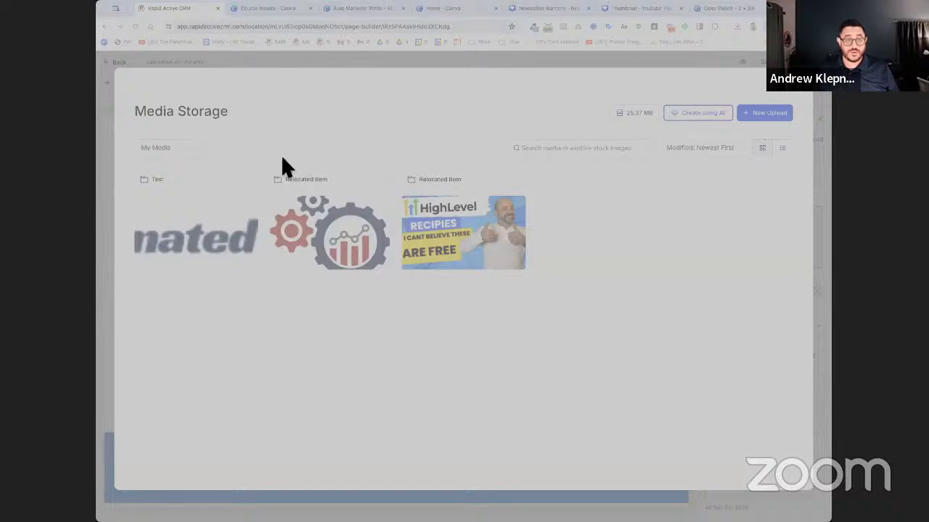
{"action": "double_click", "coordinate": [311, 110]}
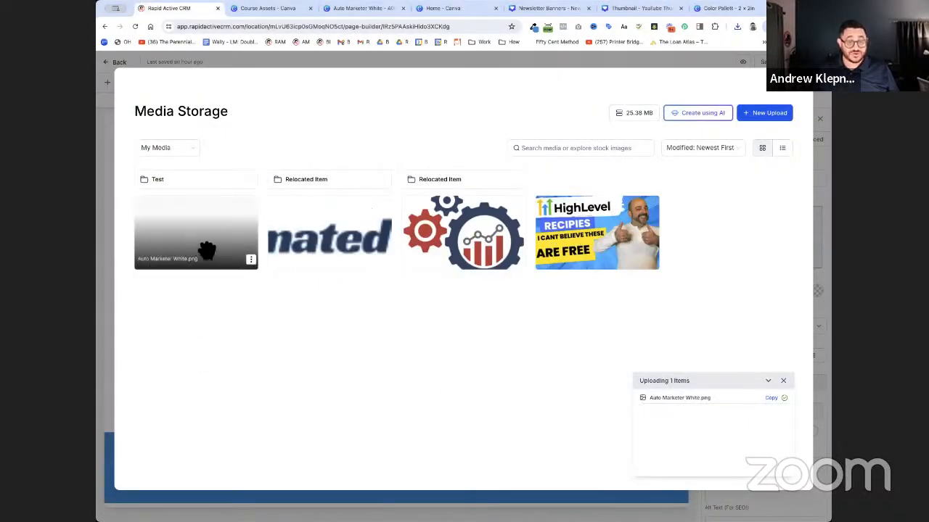
{"action": "left_click", "coordinate": [209, 251]}
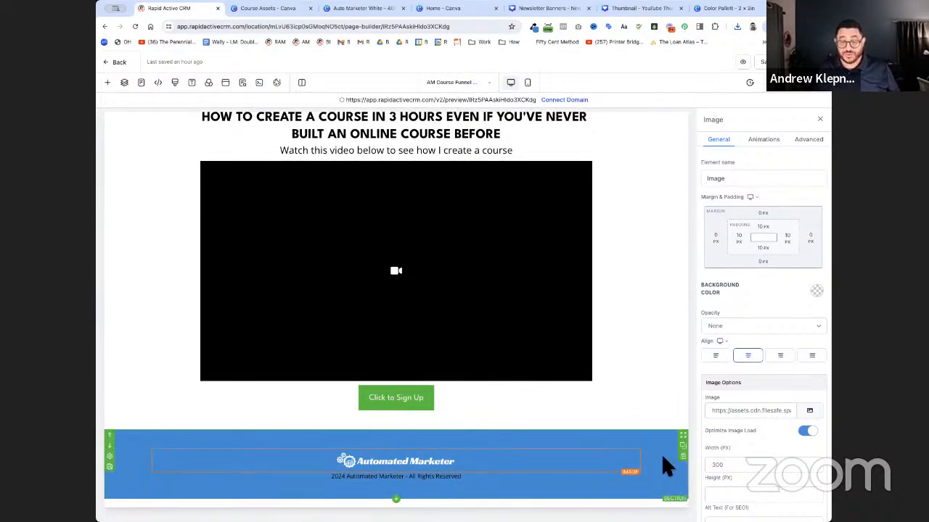
Set the footer section's background to the palette's dark blue.
{"action": "left_click", "coordinate": [681, 397]}
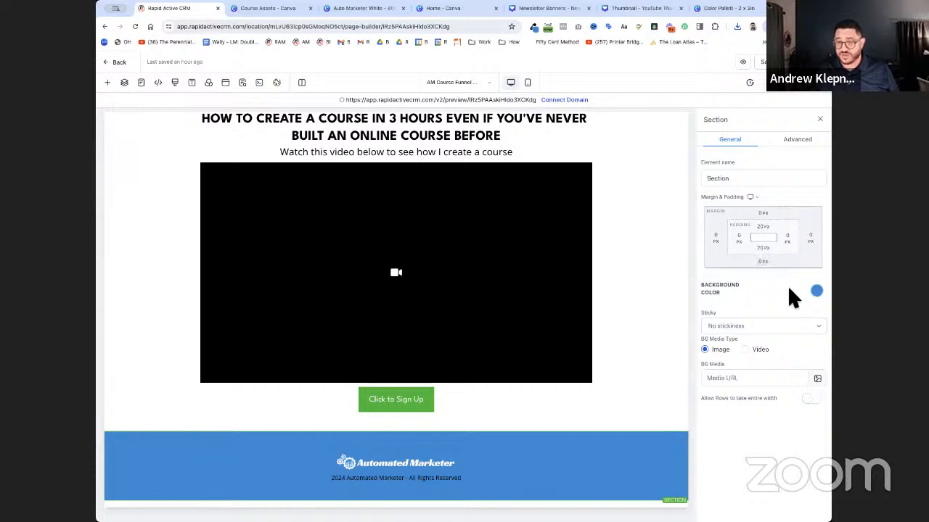
{"action": "left_click", "coordinate": [817, 291]}
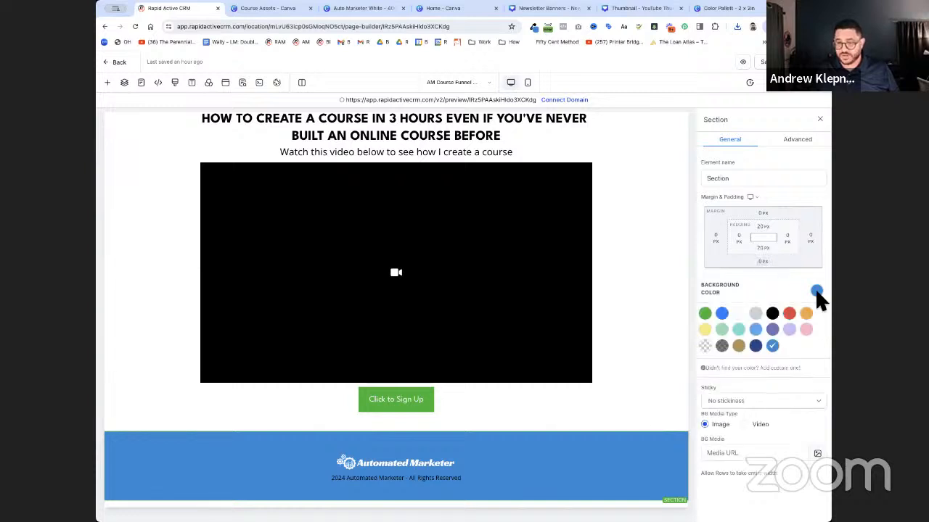
{"action": "left_click", "coordinate": [755, 346]}
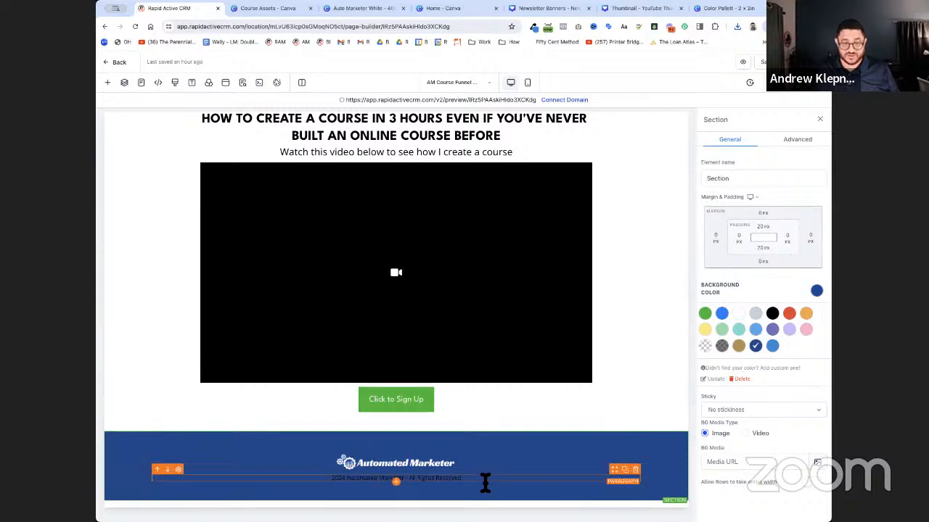
Make the footer's copyright line bold and set both its text color and bold text color to white.
{"action": "left_click", "coordinate": [434, 480]}
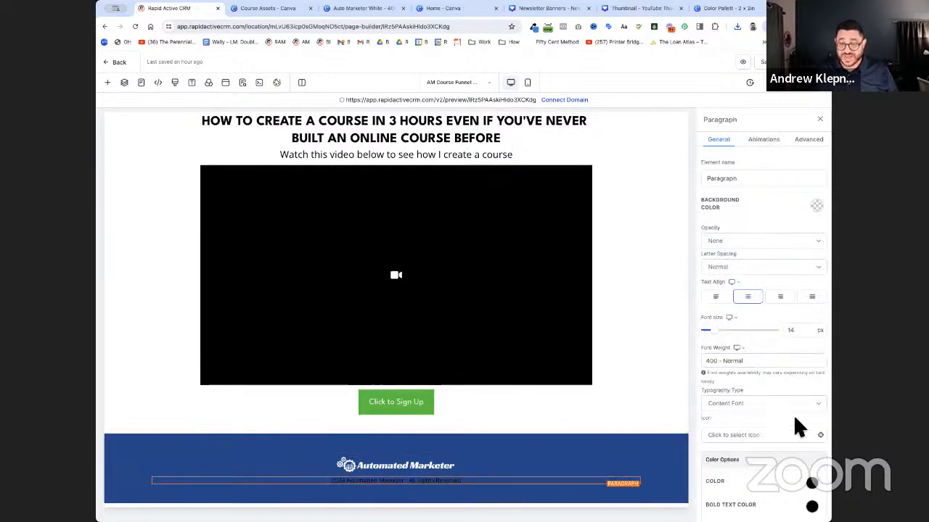
{"action": "scroll", "coordinate": [794, 419], "scroll_direction": "down", "scroll_amount": 1}
{"action": "left_click", "coordinate": [812, 454]}
{"action": "left_click", "coordinate": [750, 476]}
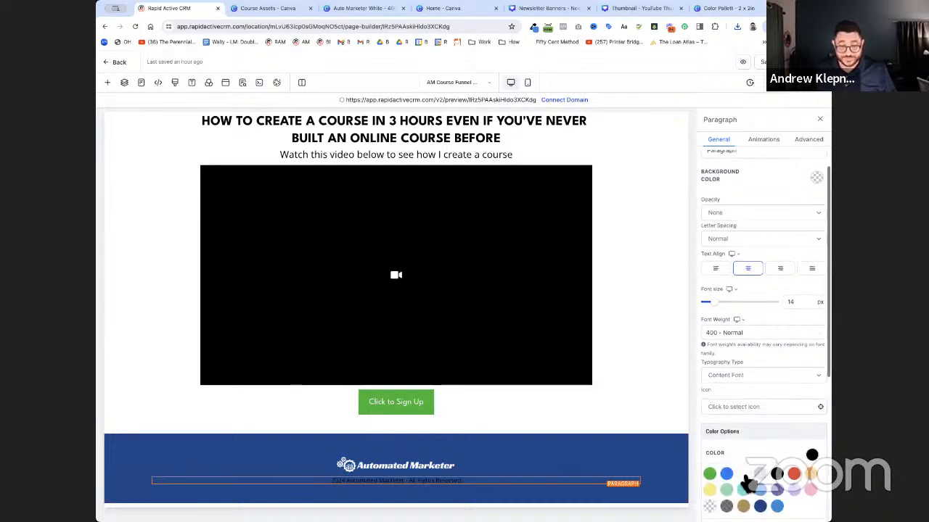
{"action": "triple_click", "coordinate": [504, 482]}
{"action": "key", "text": "super+b"}
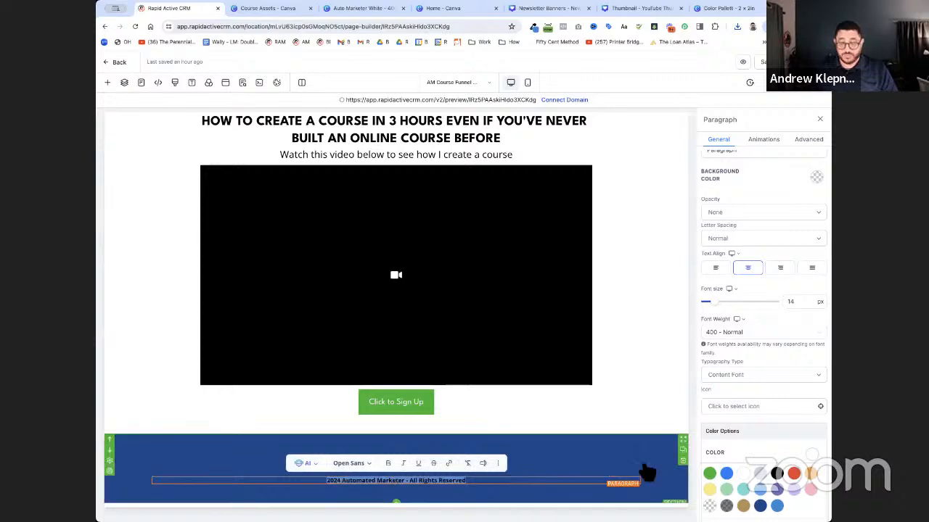
{"action": "left_click", "coordinate": [813, 455]}
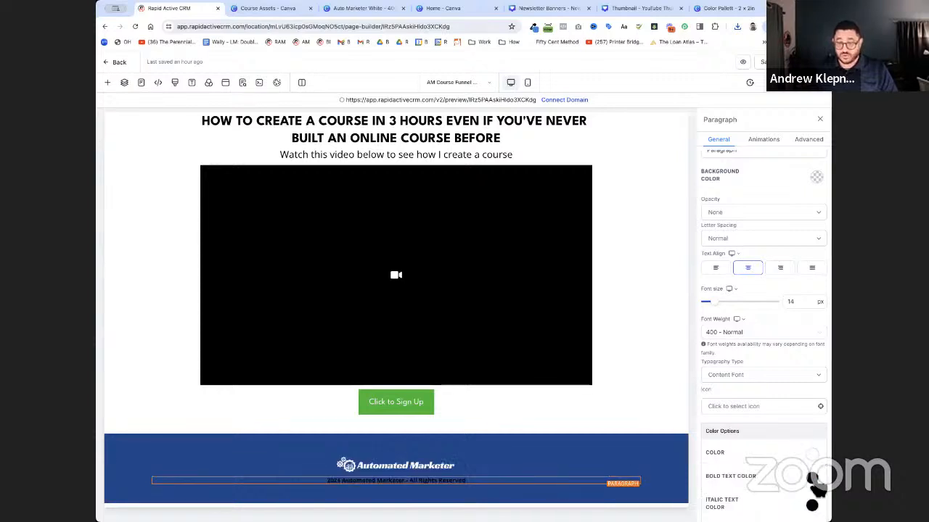
{"action": "left_click", "coordinate": [812, 478]}
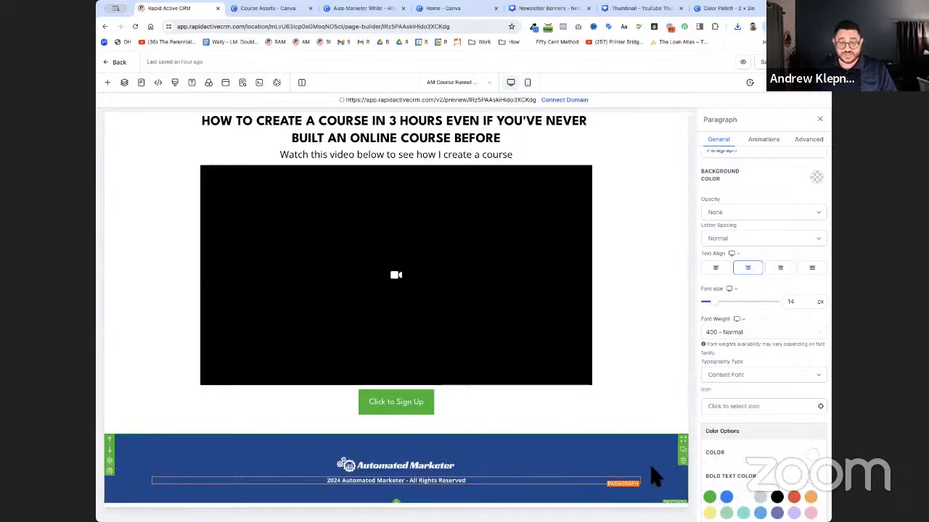
{"action": "left_click", "coordinate": [613, 446]}
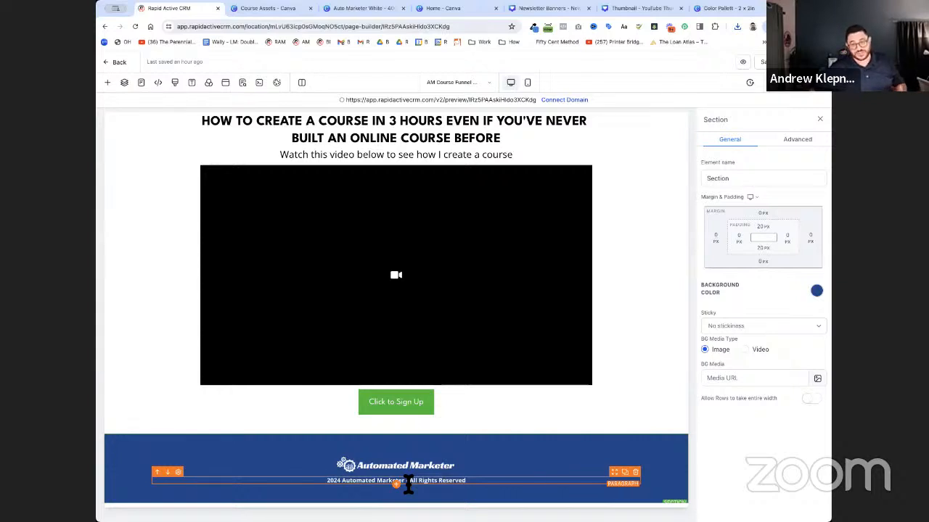
Select the main video section, then copy the hex code F2F4F7 from the Color Pallett design in Canva.
{"action": "scroll", "coordinate": [408, 487], "scroll_direction": "up", "scroll_amount": 1}
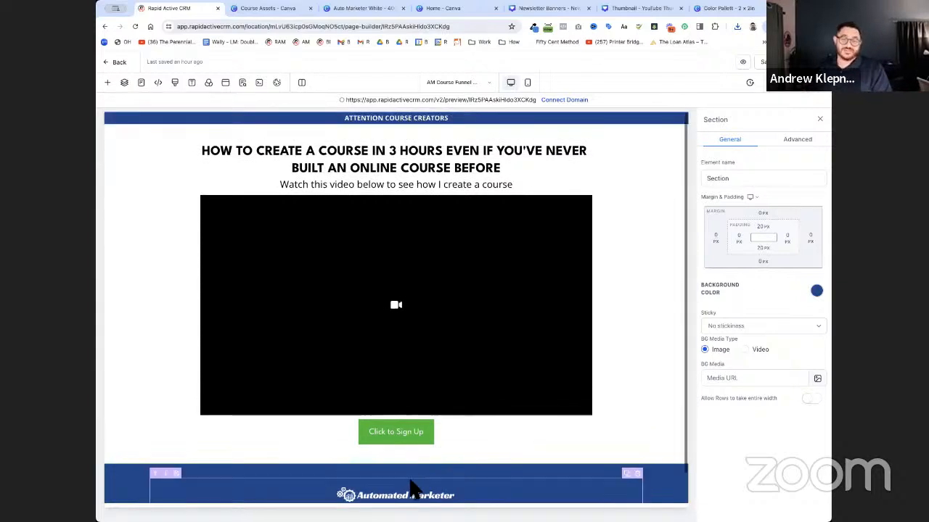
{"action": "left_click", "coordinate": [633, 416]}
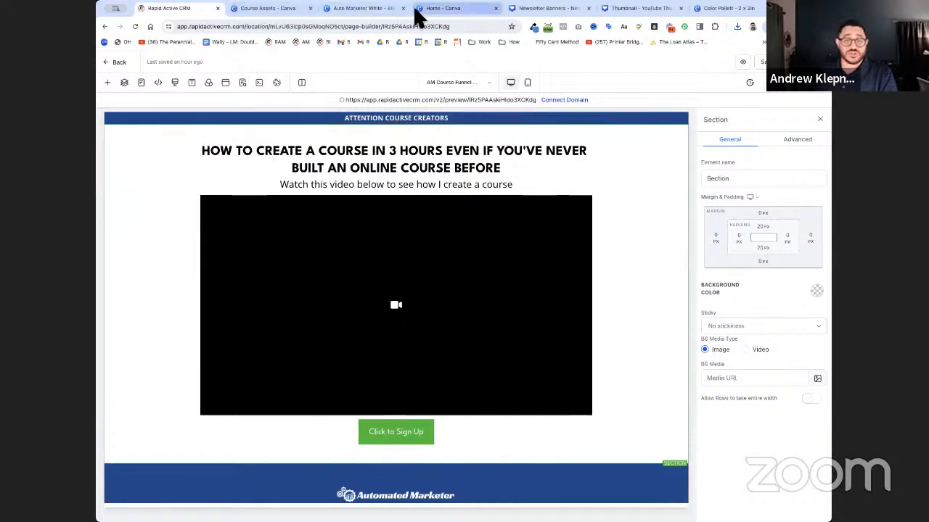
{"action": "left_click", "coordinate": [265, 14]}
{"action": "left_click", "coordinate": [463, 190]}
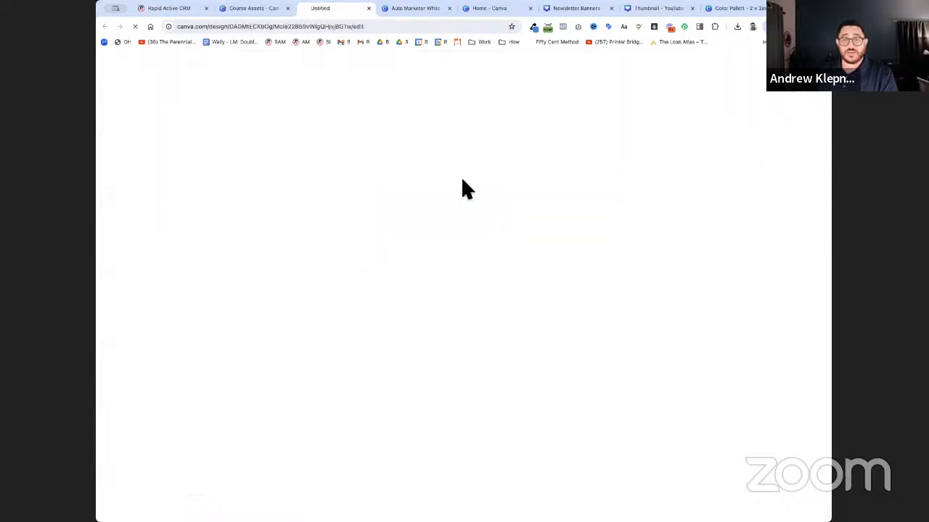
{"action": "left_click", "coordinate": [570, 346]}
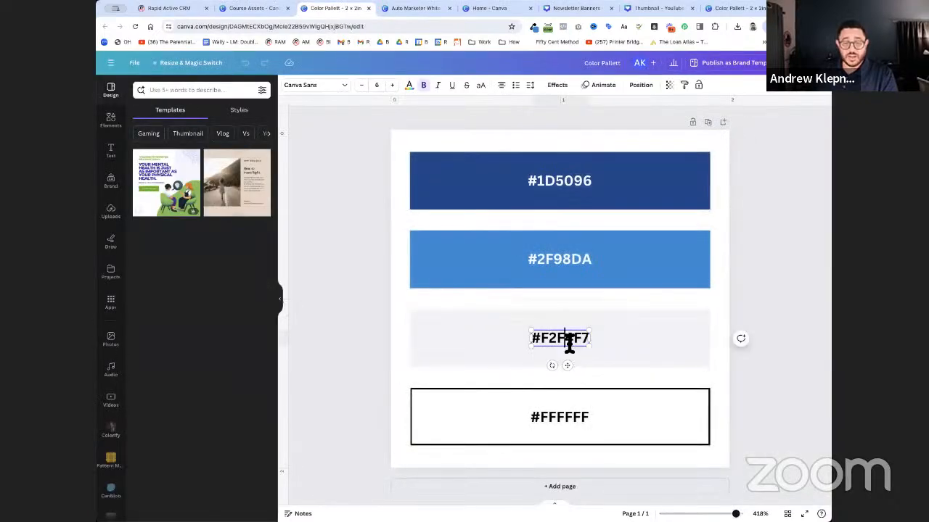
{"action": "double_click", "coordinate": [570, 345]}
{"action": "key", "text": "ctrl+c"}
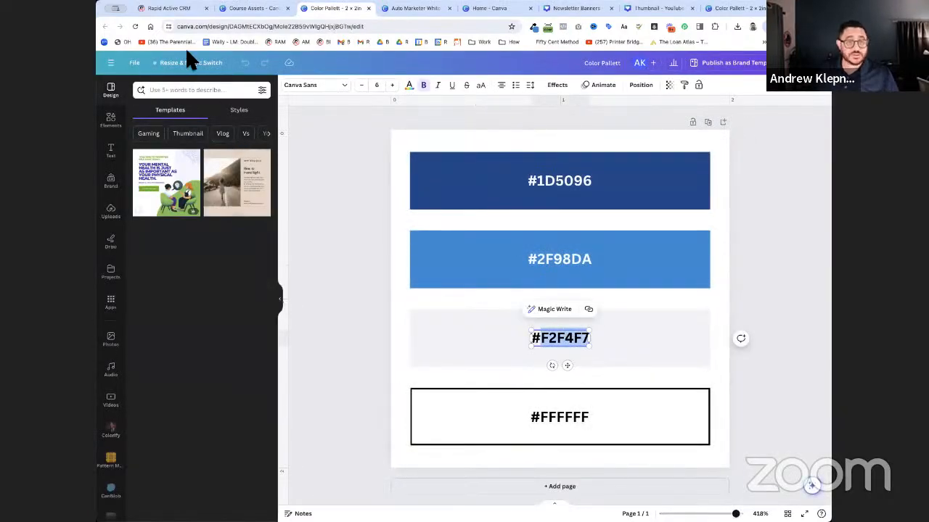
Back in Rapid Active CRM, add a custom color #F2F4F7 named F2F4F7 as the main section's background.
{"action": "left_click", "coordinate": [247, 11]}
{"action": "left_click", "coordinate": [179, 9]}
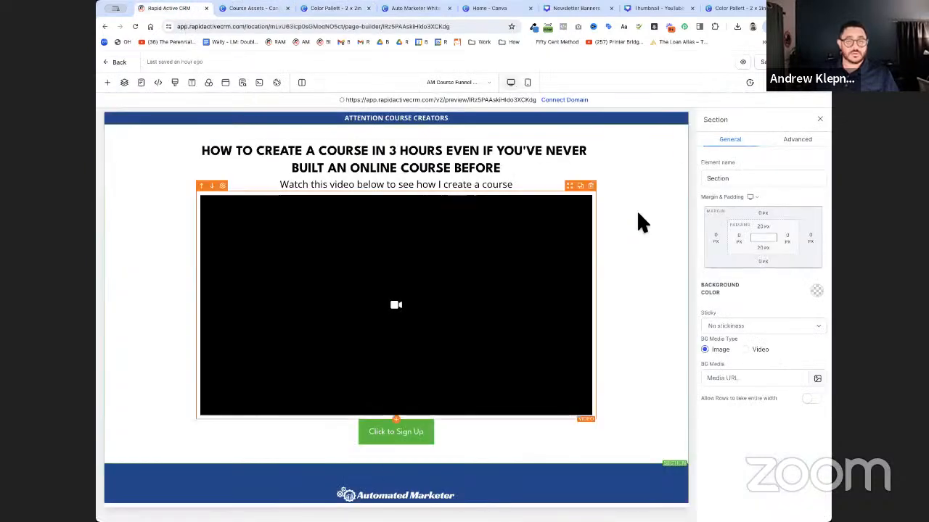
{"action": "left_click", "coordinate": [816, 291]}
{"action": "left_click", "coordinate": [770, 369]}
{"action": "left_click", "coordinate": [744, 399]}
{"action": "key", "text": "ctrl+v"}
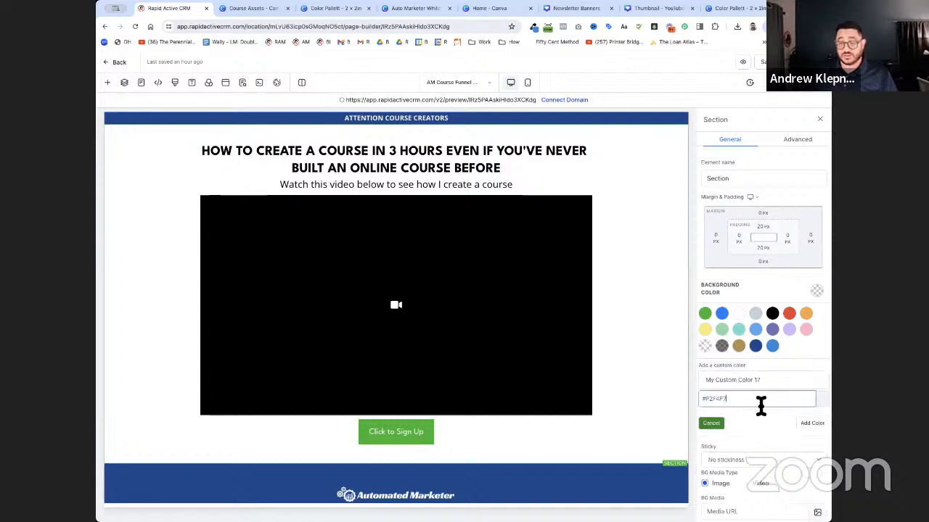
{"action": "triple_click", "coordinate": [751, 384]}
{"action": "type", "text": "F2F4F7"}
{"action": "left_click", "coordinate": [814, 428]}
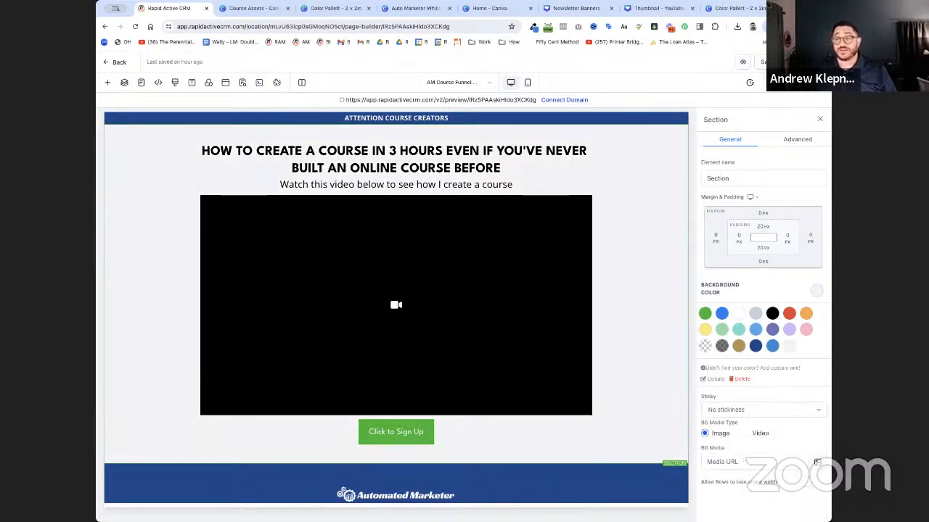
Save the page, dismissing the domain selection and the SEO metadata form without entering anything.
{"action": "left_click", "coordinate": [806, 63]}
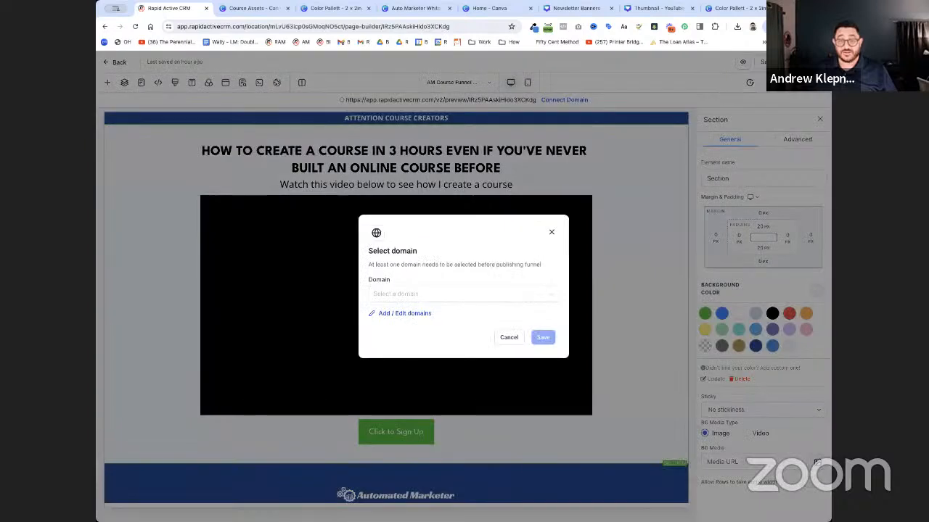
{"action": "left_click", "coordinate": [509, 338]}
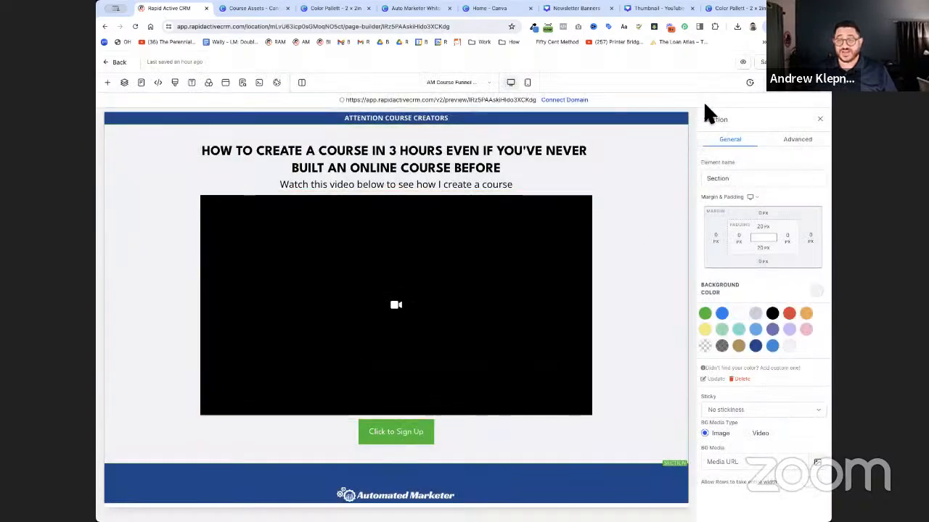
{"action": "left_click", "coordinate": [763, 62]}
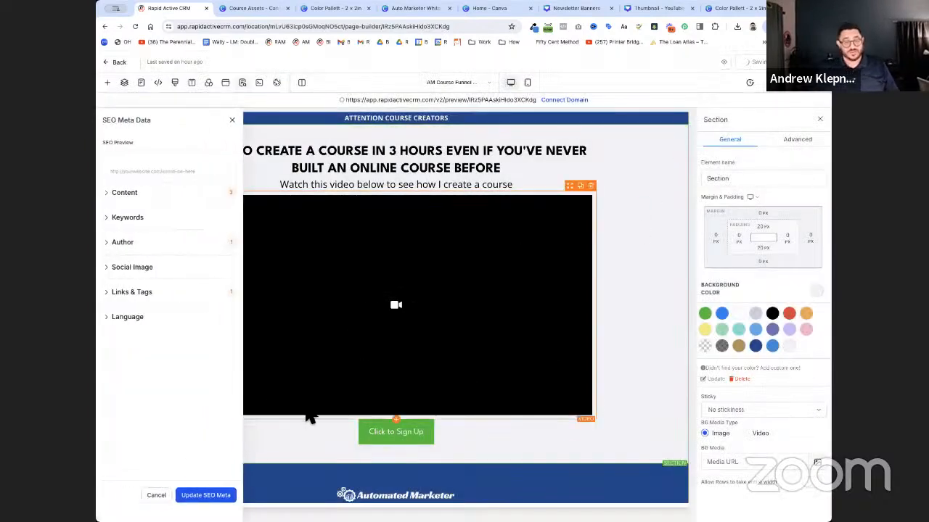
{"action": "left_click", "coordinate": [232, 121]}
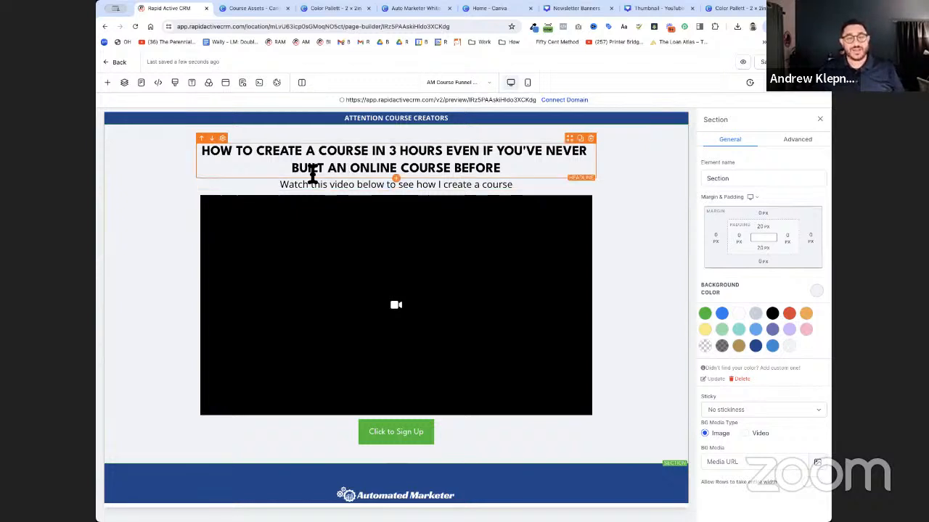
Underline "CREATE A COURSE IN 3 HOURS" in the headline and set the underline text color to the palette's light blue.
{"action": "left_click_drag", "start_coordinate": [259, 156], "coordinate": [446, 152]}
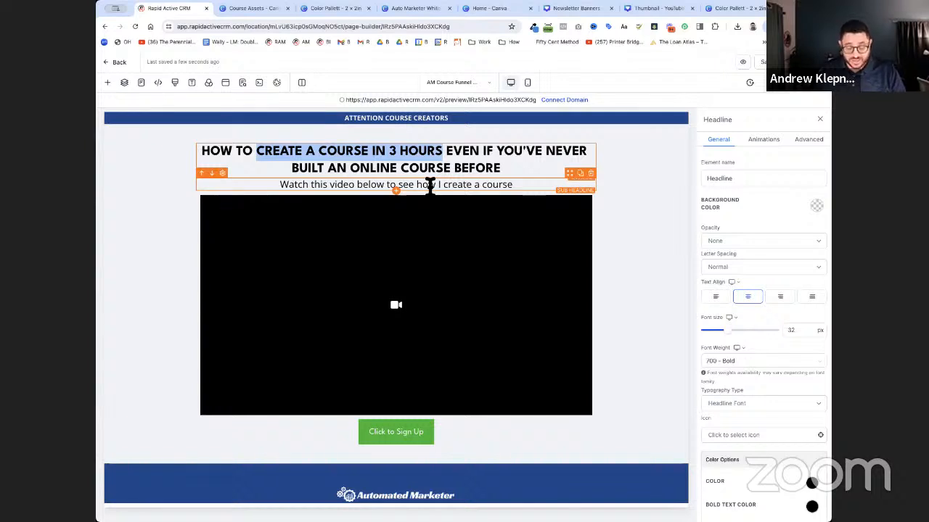
{"action": "scroll", "coordinate": [757, 344], "scroll_direction": "down", "scroll_amount": 3}
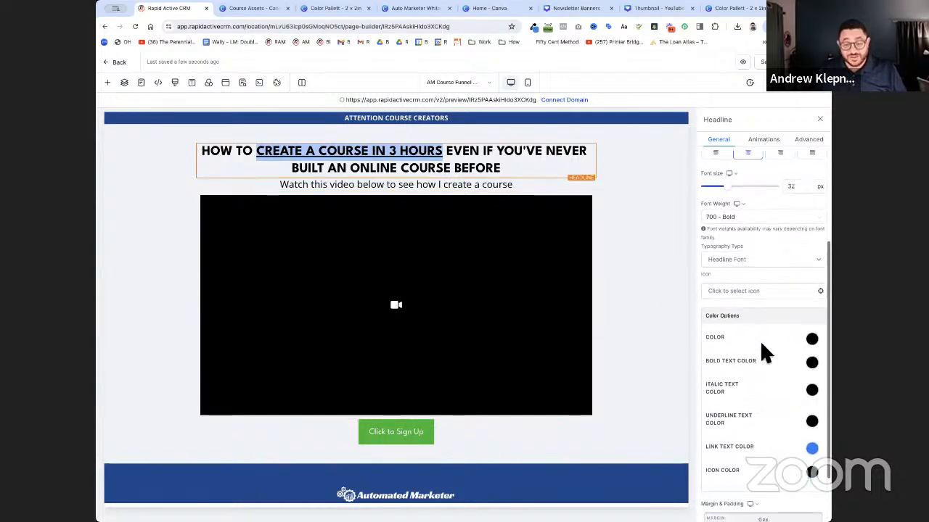
{"action": "scroll", "coordinate": [760, 340], "scroll_direction": "down", "scroll_amount": 1}
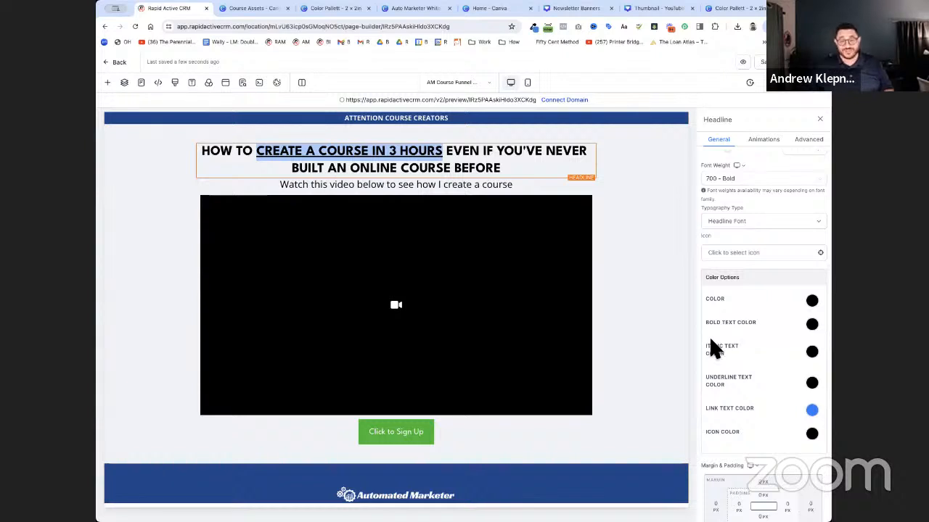
{"action": "left_click", "coordinate": [812, 383]}
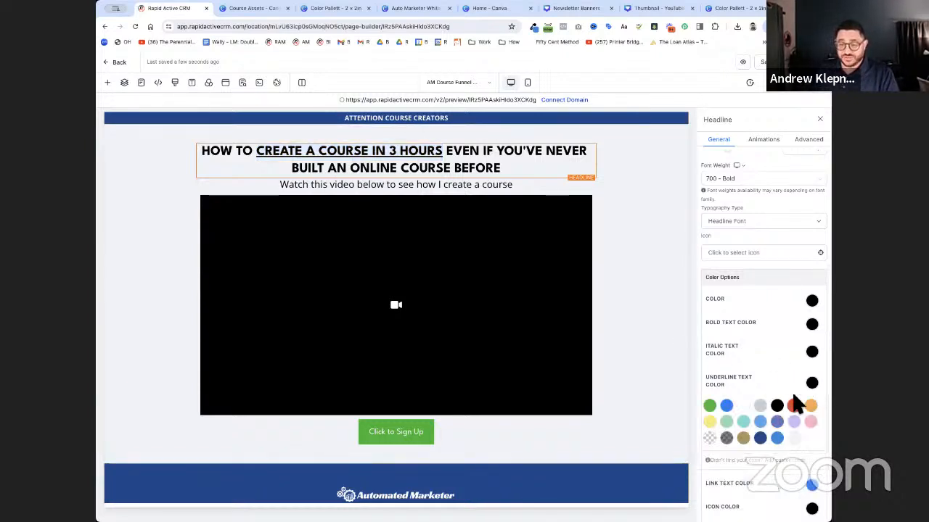
{"action": "left_click", "coordinate": [777, 439]}
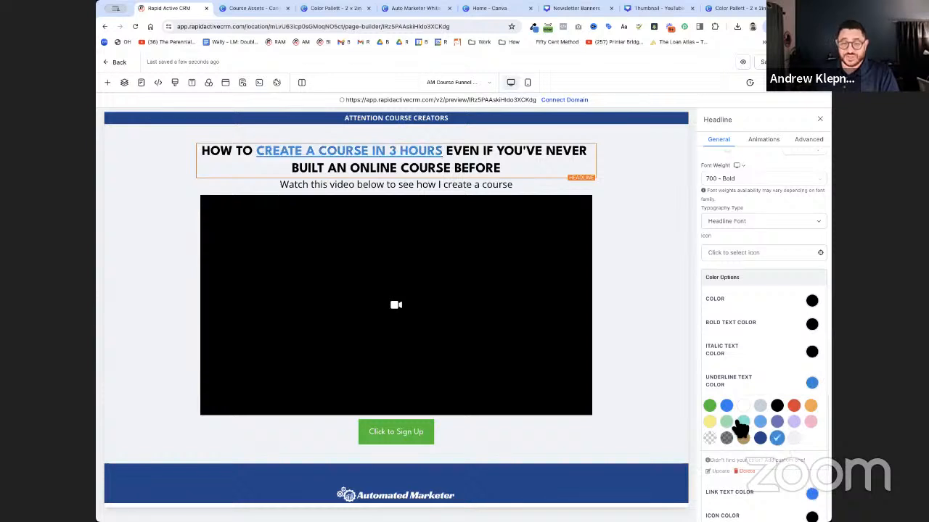
{"action": "left_click", "coordinate": [674, 355]}
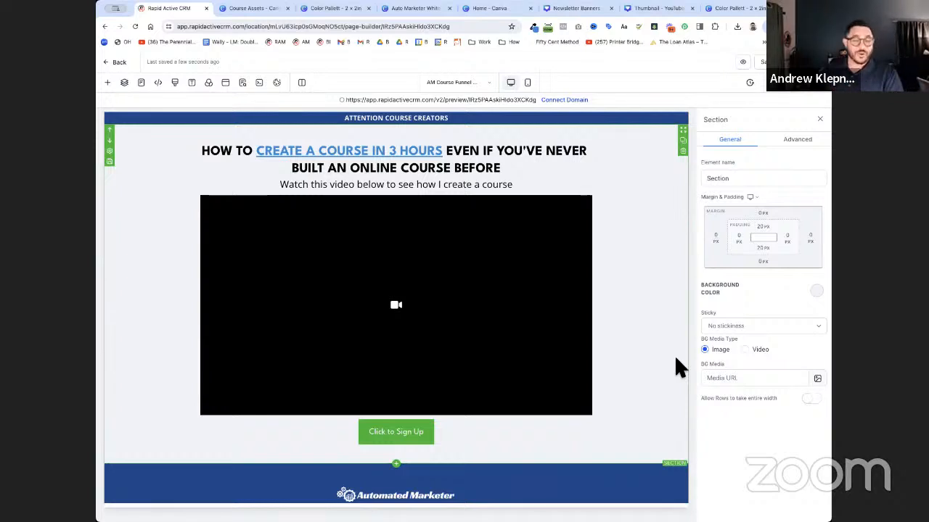
{"action": "scroll", "coordinate": [672, 363], "scroll_direction": "down", "scroll_amount": 2}
{"action": "scroll", "coordinate": [672, 363], "scroll_direction": "up", "scroll_amount": 2}
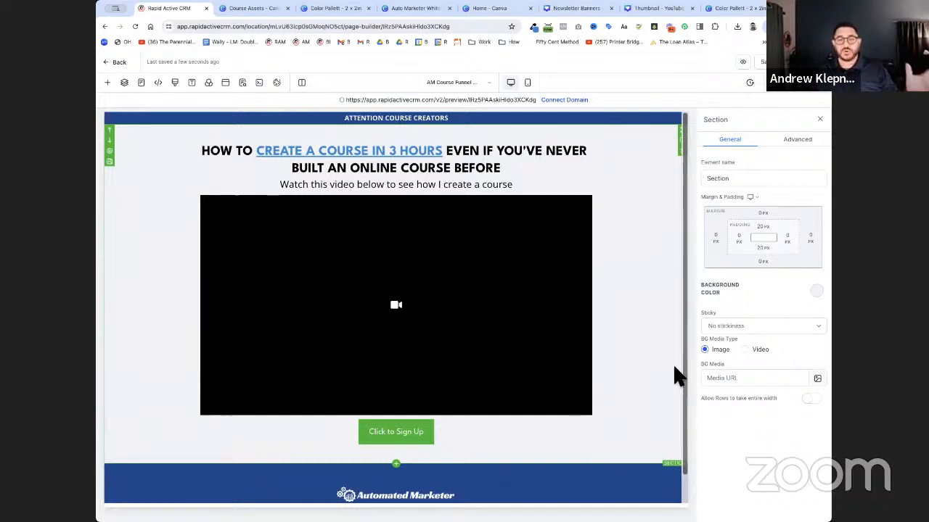
Give the sign-up button below the video the palette's light blue background and a 700 - Bold font weight.
{"action": "left_click", "coordinate": [423, 436]}
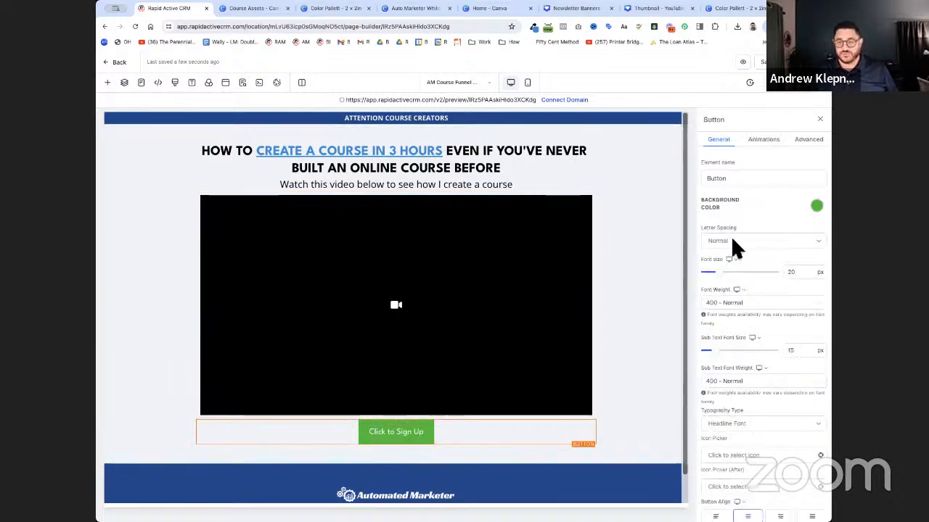
{"action": "left_click", "coordinate": [769, 144]}
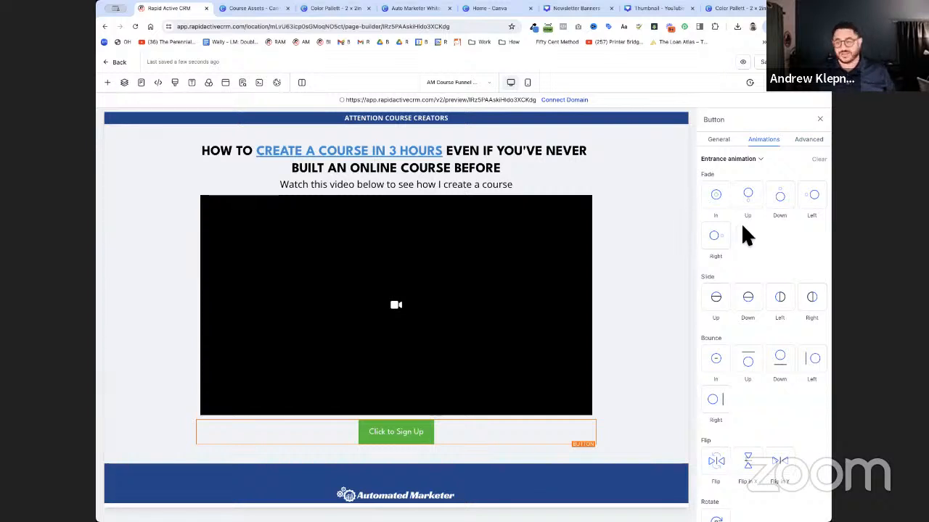
{"action": "left_click", "coordinate": [717, 141]}
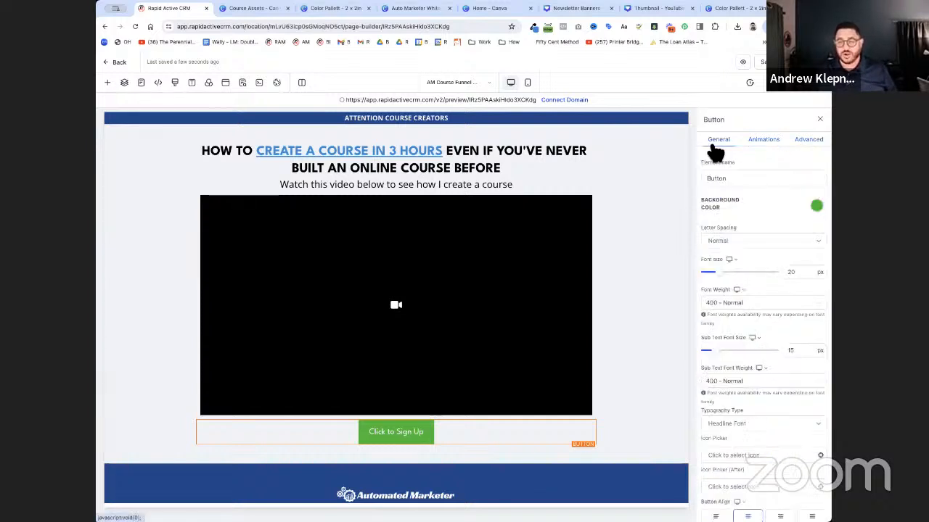
{"action": "left_click", "coordinate": [817, 207]}
{"action": "left_click", "coordinate": [773, 262]}
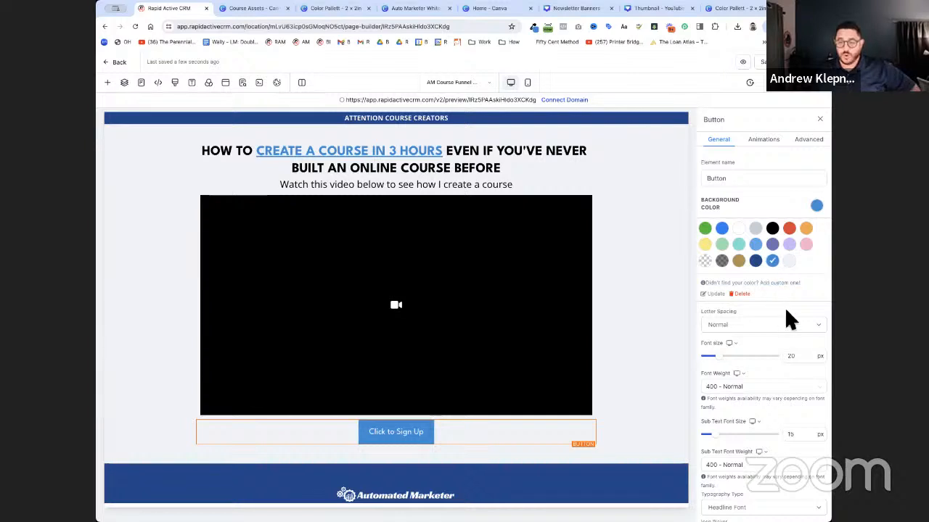
{"action": "left_click", "coordinate": [761, 388]}
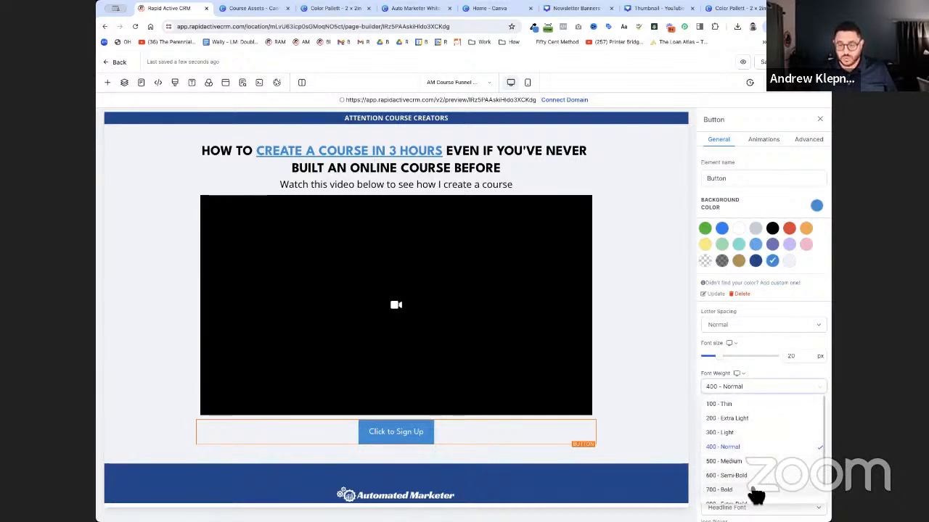
{"action": "left_click", "coordinate": [755, 491]}
Replace the sign-up button's text with "READY TO GET STARTED!".
{"action": "scroll", "coordinate": [745, 318], "scroll_direction": "down", "scroll_amount": 3}
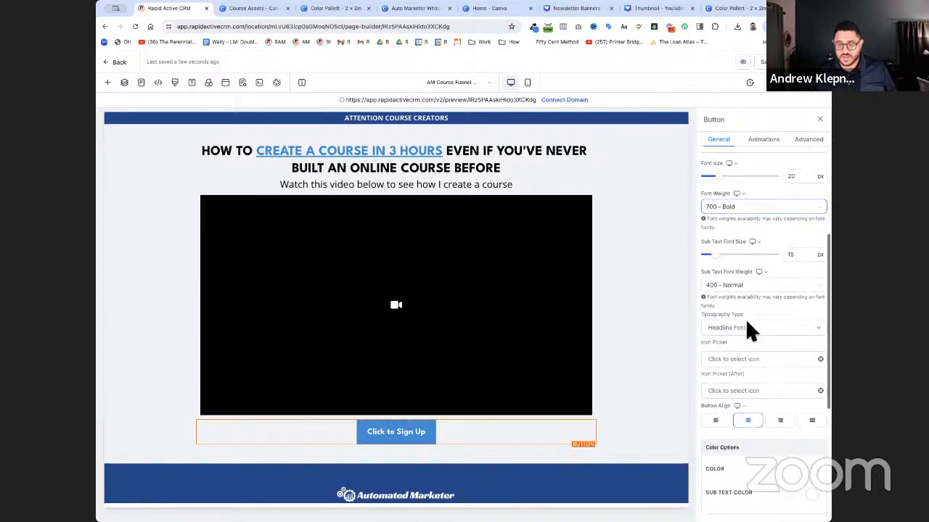
{"action": "scroll", "coordinate": [746, 323], "scroll_direction": "down", "scroll_amount": 5}
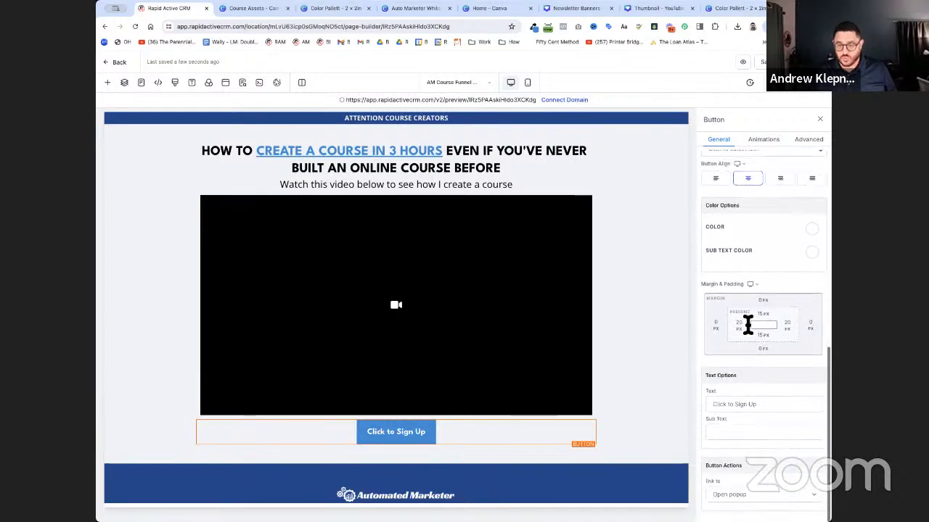
{"action": "triple_click", "coordinate": [754, 392]}
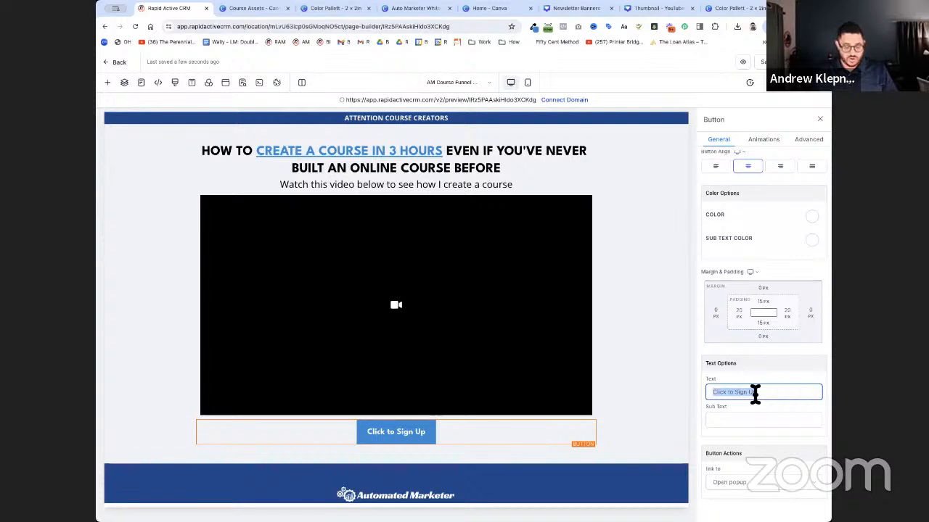
{"action": "type", "text": "Read"}
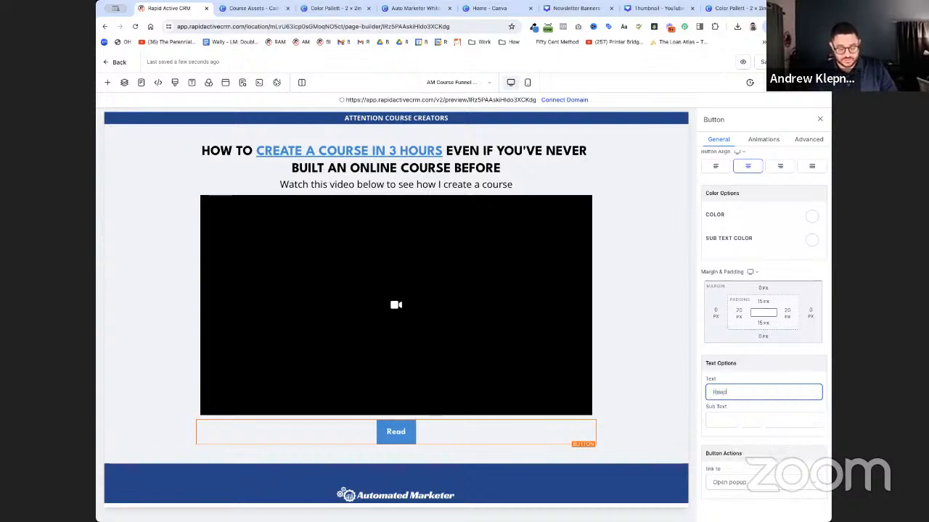
{"action": "key", "text": "BackSpace"}
{"action": "key", "text": "BackSpace"}
{"action": "key", "text": "BackSpace"}
{"action": "type", "text": "RE"}
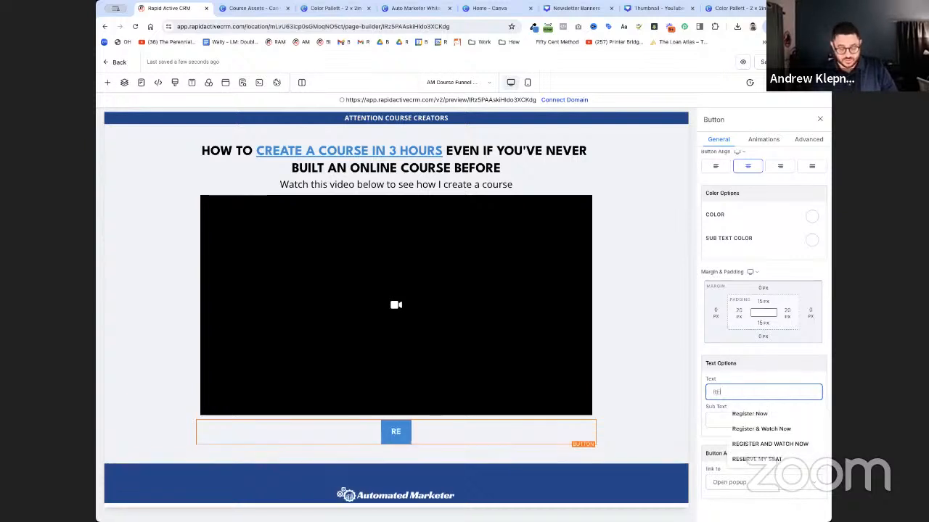
{"action": "type", "text": "ADY TO GET"}
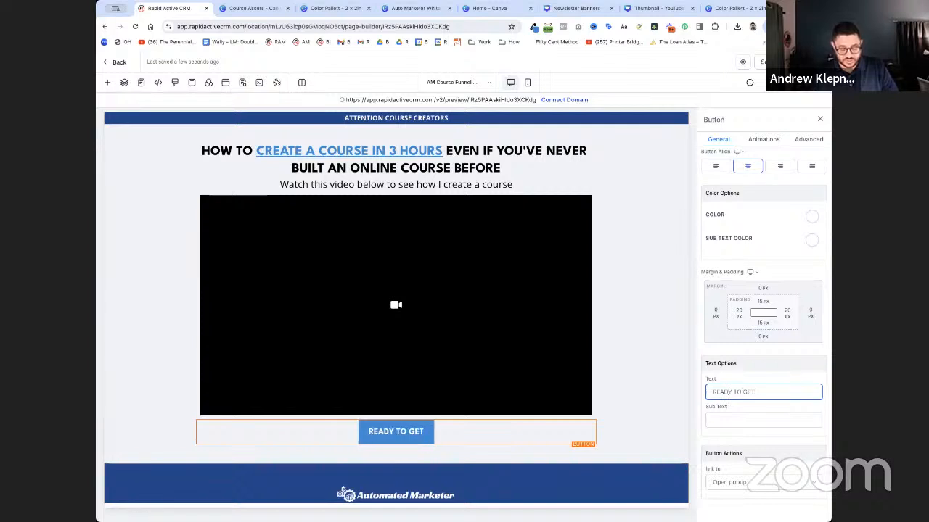
{"action": "type", "text": " STARTED"}
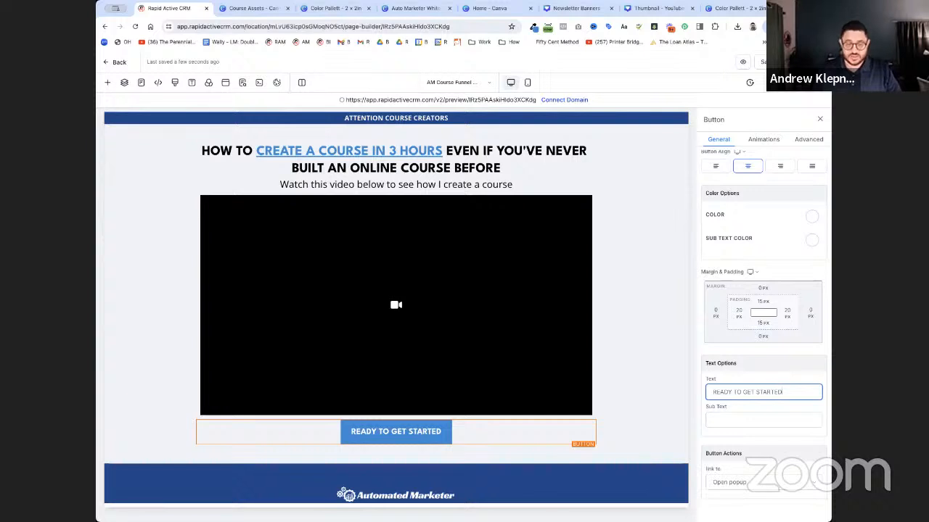
{"action": "type", "text": "!"}
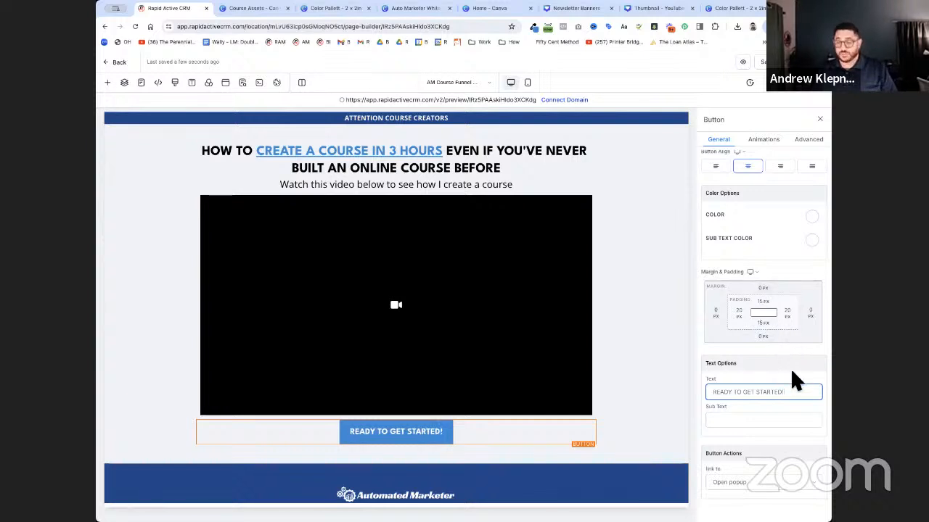
{"action": "scroll", "coordinate": [807, 371], "scroll_direction": "up", "scroll_amount": 5}
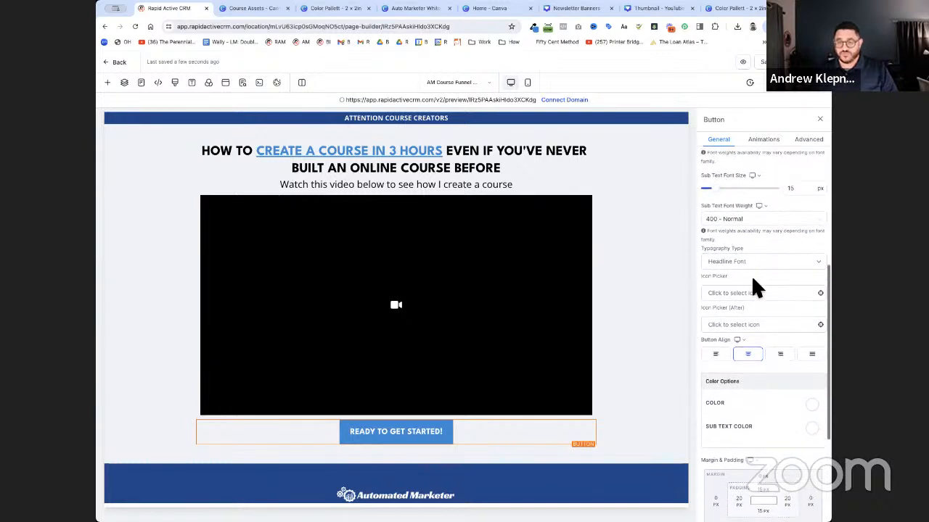
{"action": "left_click", "coordinate": [762, 294]}
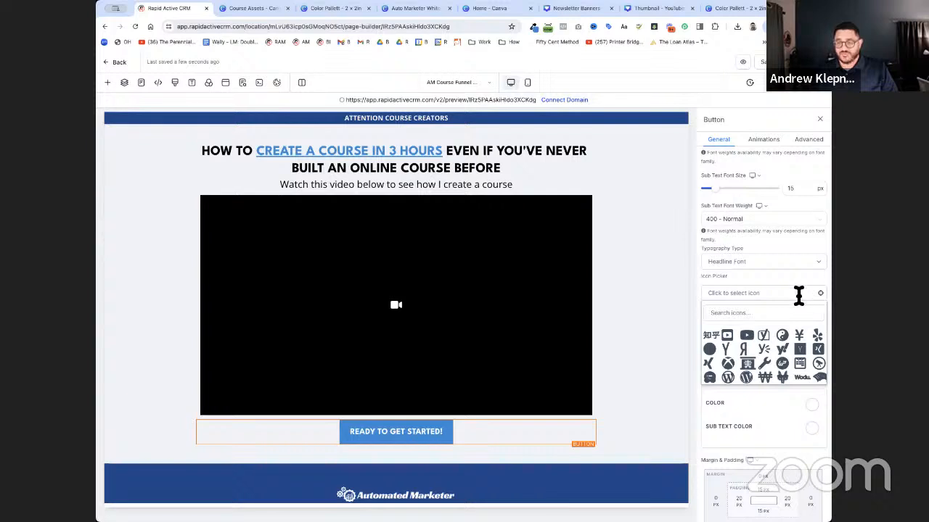
{"action": "left_click", "coordinate": [776, 219]}
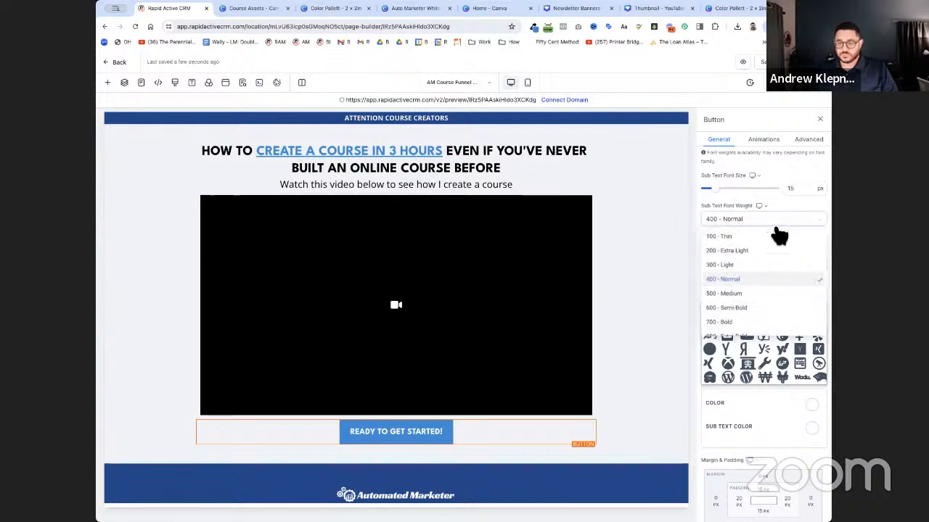
{"action": "left_click", "coordinate": [792, 410]}
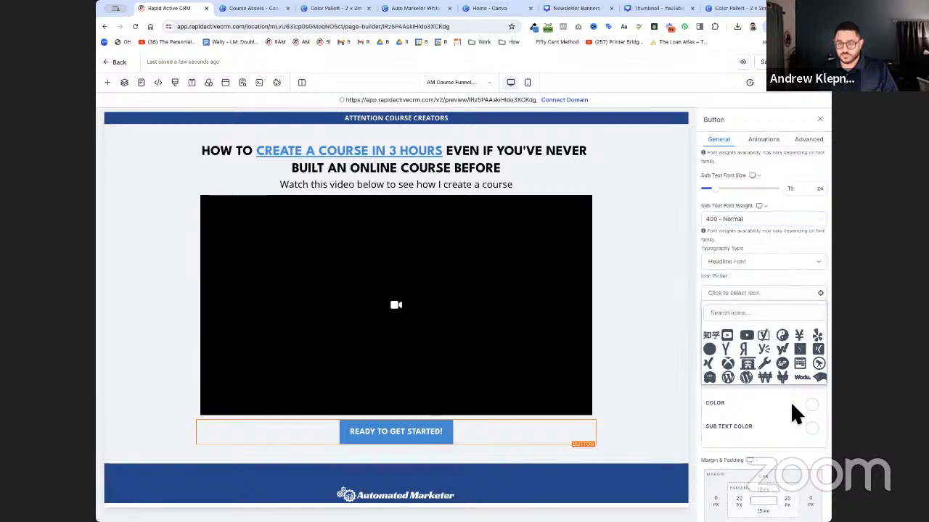
{"action": "left_click", "coordinate": [811, 299]}
Find an icon with the search term "arrow" and add arrow-right after the button's text.
{"action": "left_click", "coordinate": [791, 325]}
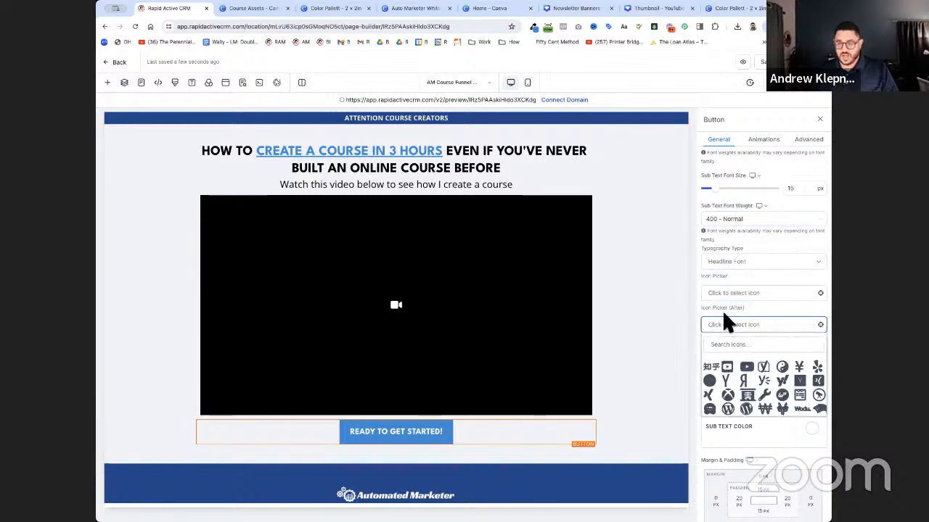
{"action": "left_click", "coordinate": [736, 328]}
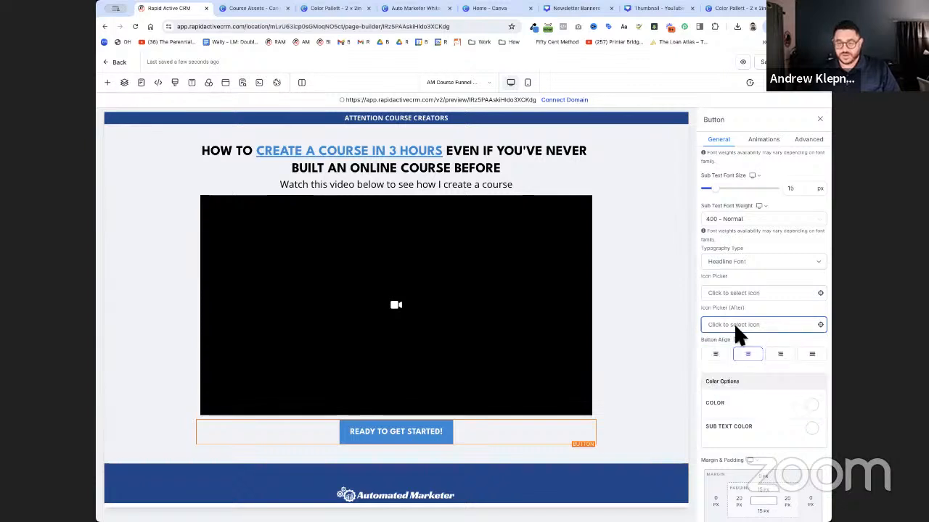
{"action": "left_click", "coordinate": [735, 326]}
{"action": "left_click", "coordinate": [728, 347]}
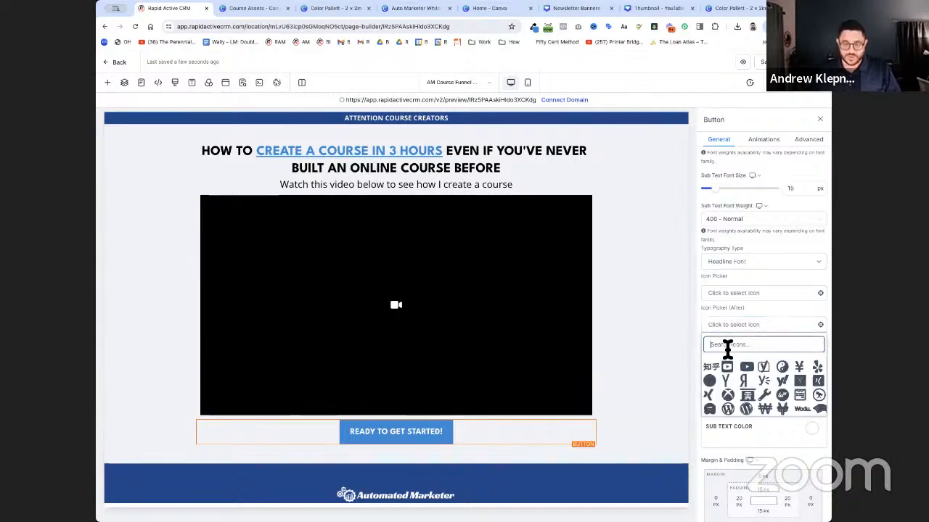
{"action": "type", "text": "arr"}
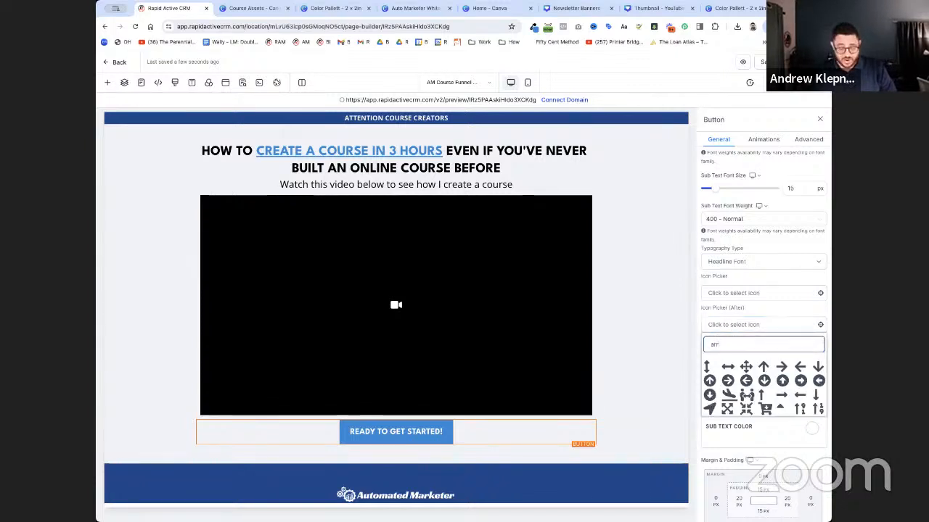
{"action": "type", "text": "ow"}
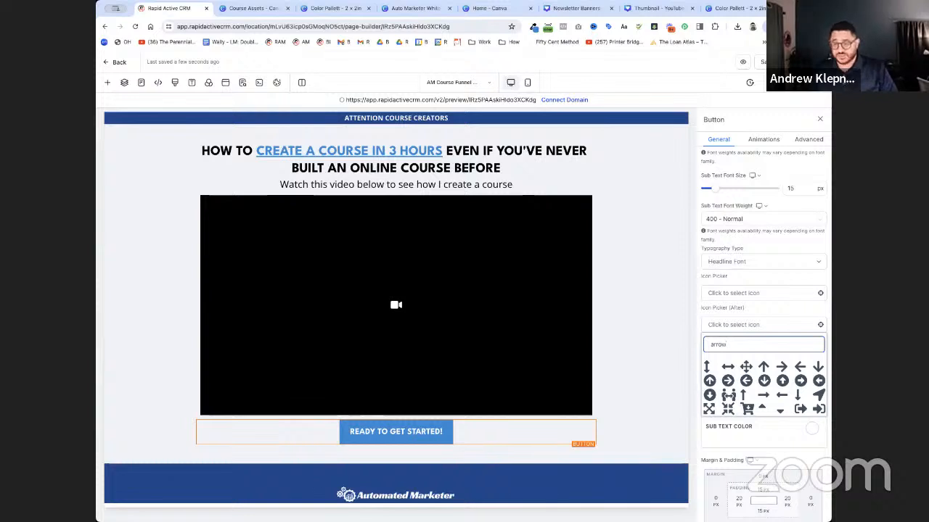
{"action": "left_click", "coordinate": [781, 366]}
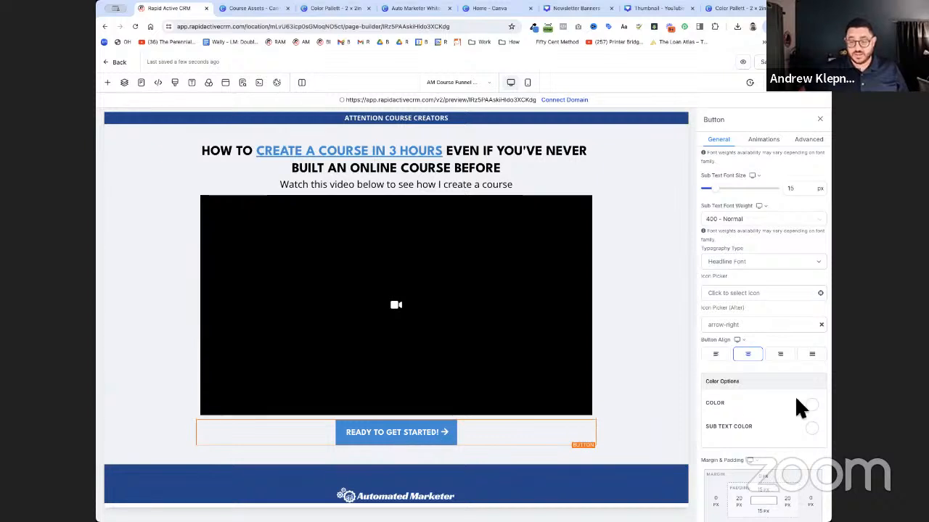
Set the button's link action to Next step and save the page.
{"action": "scroll", "coordinate": [794, 395], "scroll_direction": "down", "scroll_amount": 3}
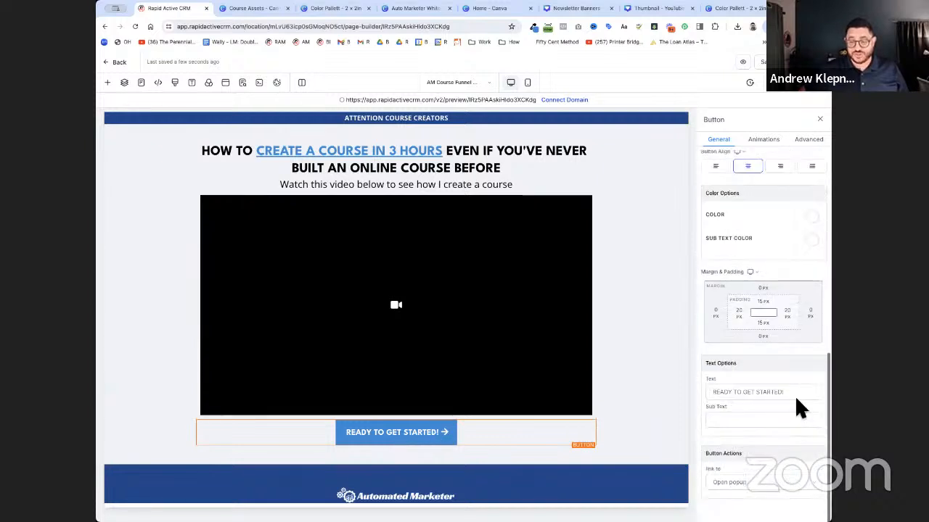
{"action": "left_click", "coordinate": [741, 482]}
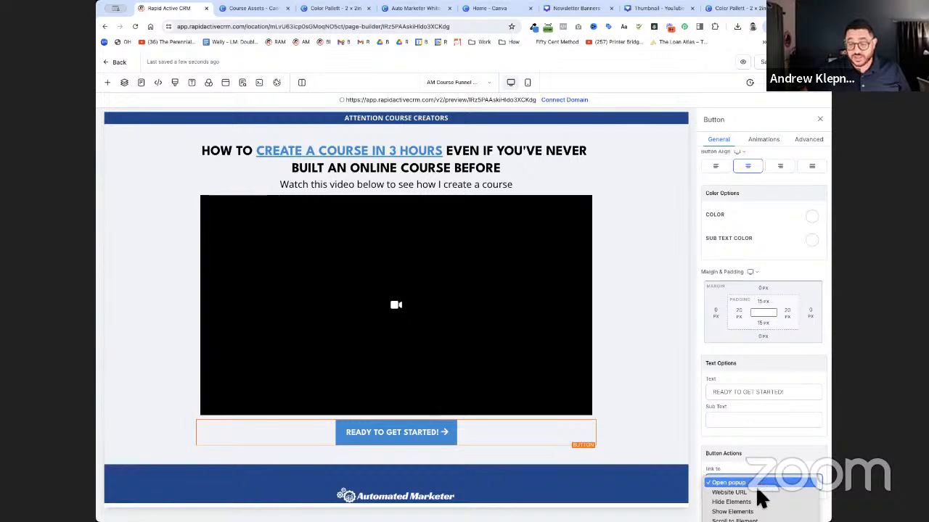
{"action": "left_click", "coordinate": [733, 521]}
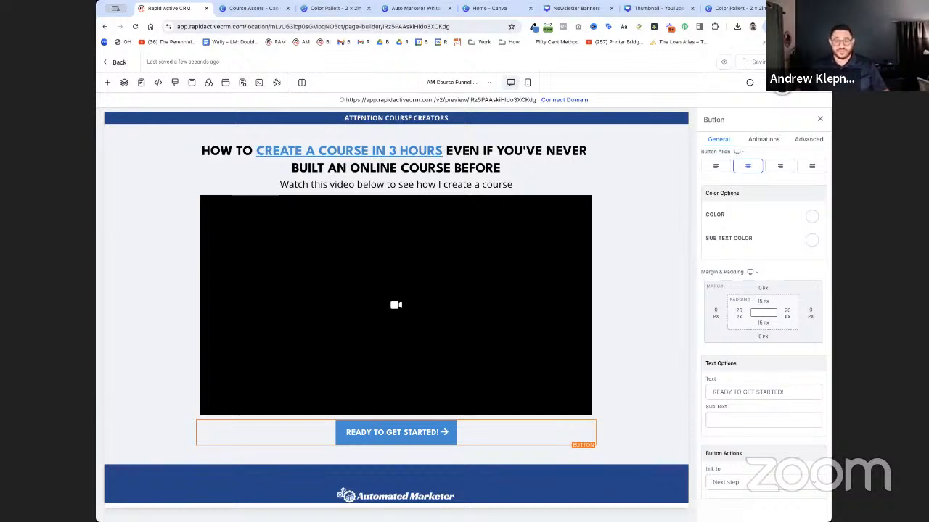
Open the AM Course Order Page and bring up the media storage for its gears image.
{"action": "left_click", "coordinate": [487, 83]}
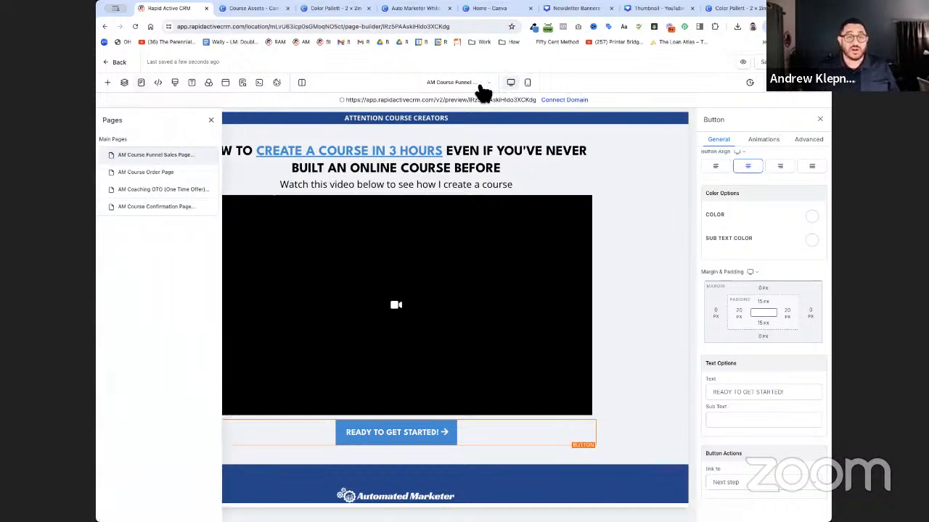
{"action": "left_click", "coordinate": [154, 179]}
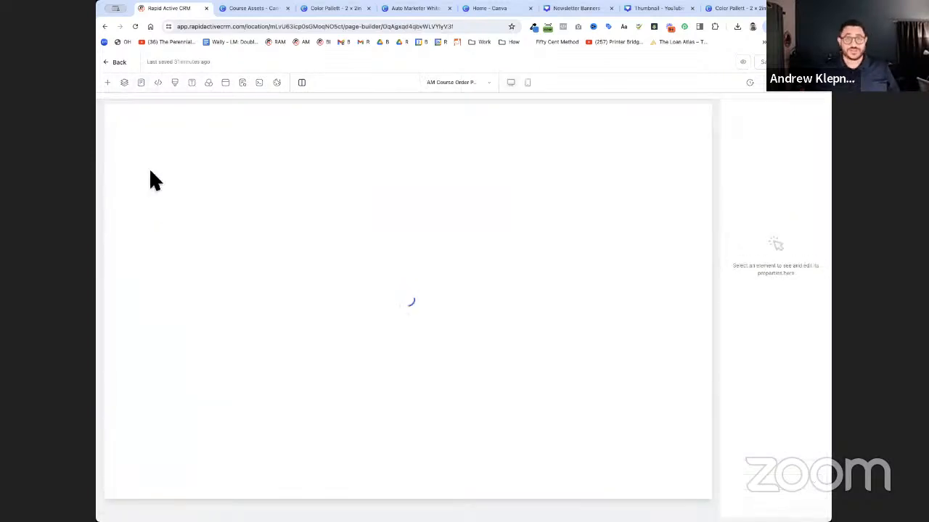
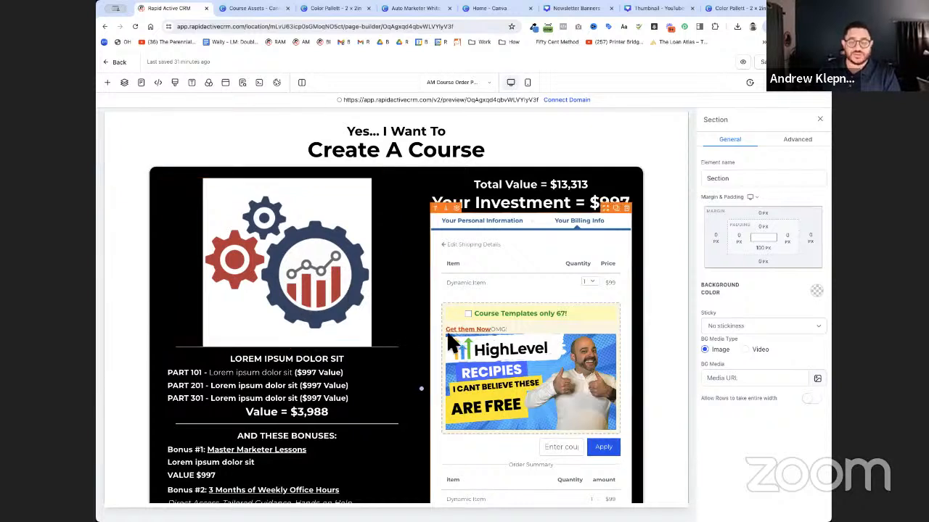
{"action": "left_click", "coordinate": [360, 253]}
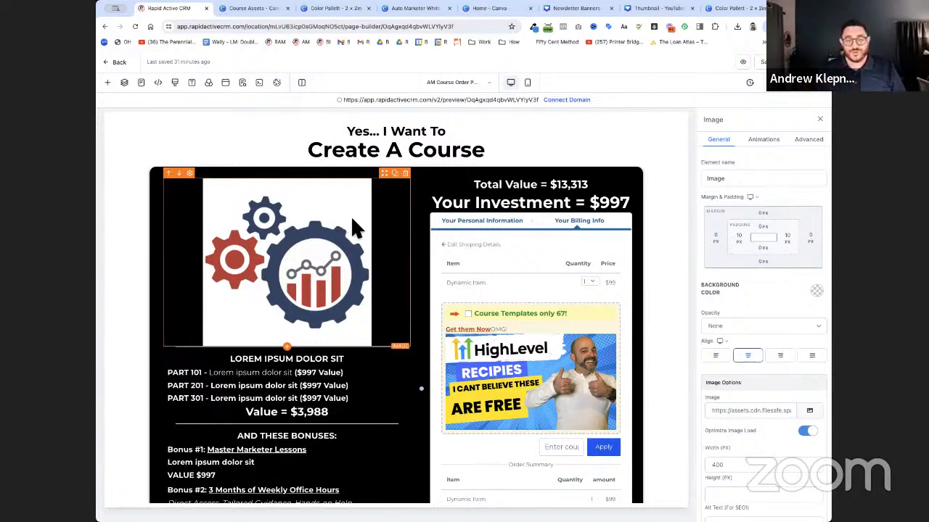
{"action": "left_click", "coordinate": [809, 412]}
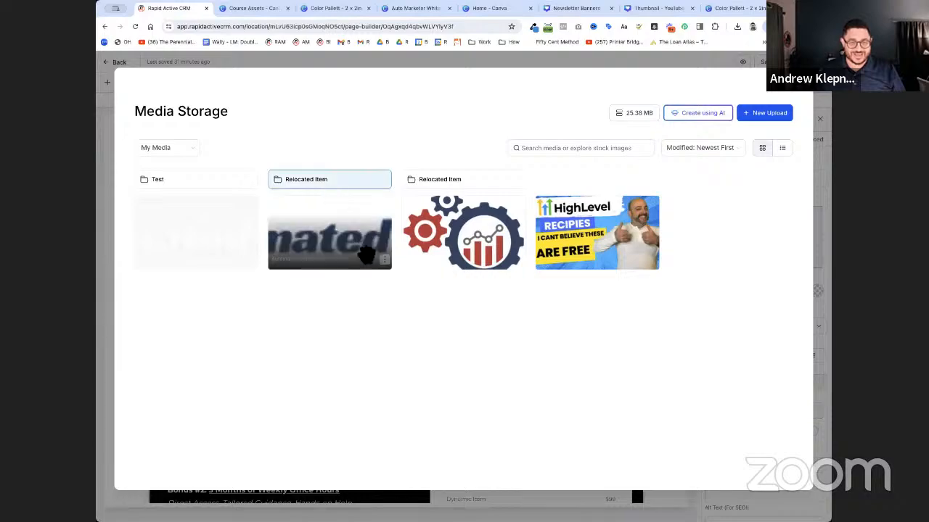
Look through the first Relocated Item folder for a replacement image, then return to the media storage's home level.
{"action": "left_click", "coordinate": [351, 183]}
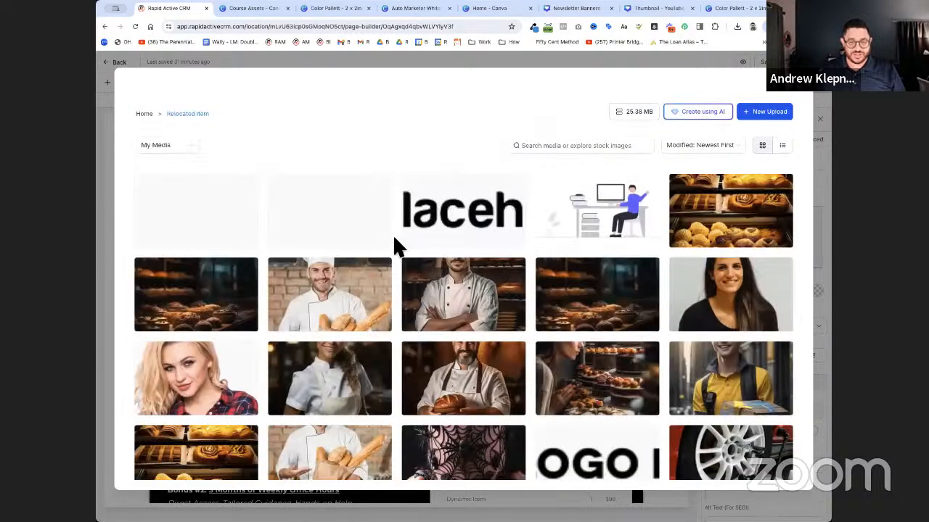
{"action": "scroll", "coordinate": [394, 238], "scroll_direction": "down", "scroll_amount": 10}
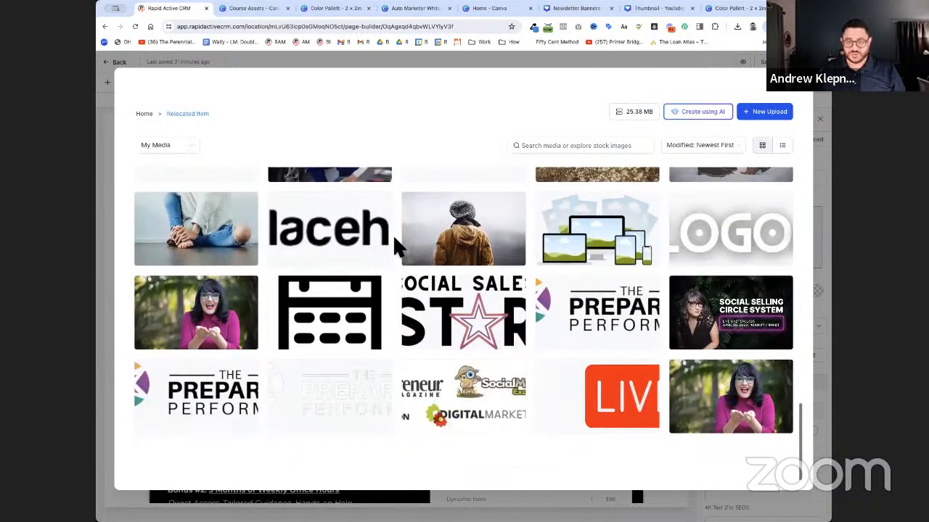
{"action": "scroll", "coordinate": [398, 219], "scroll_direction": "up", "scroll_amount": 10}
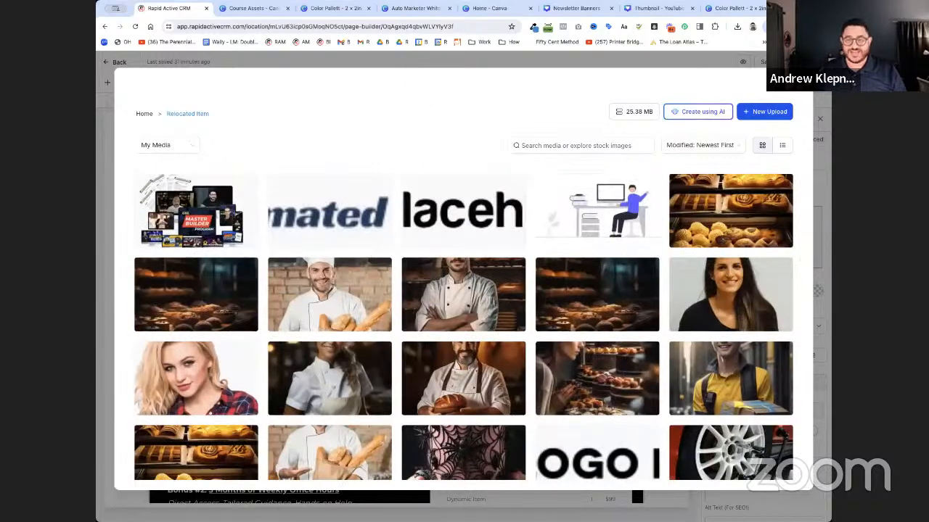
{"action": "left_click", "coordinate": [148, 113]}
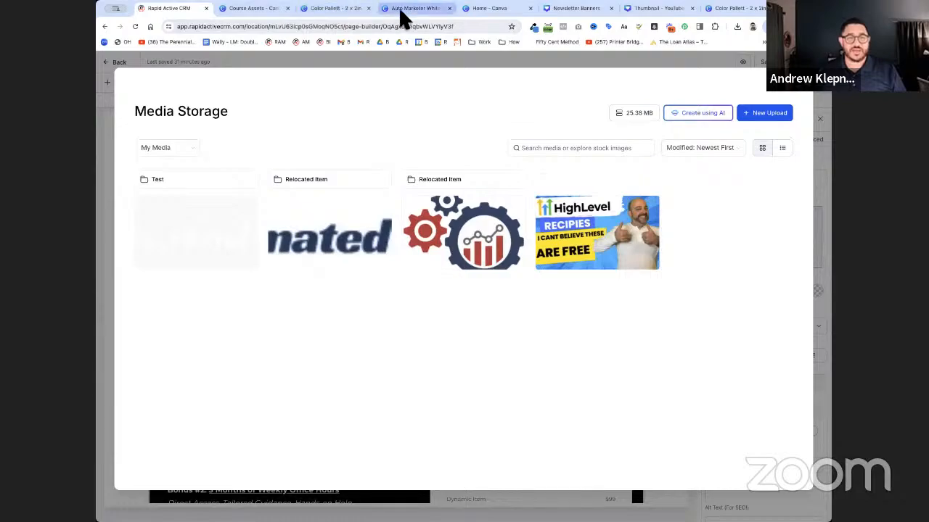
Switch to the Canva home page and open the GHL Master Builder 1 device mockup design.
{"action": "left_click", "coordinate": [494, 8]}
{"action": "scroll", "coordinate": [408, 257], "scroll_direction": "up", "scroll_amount": 10}
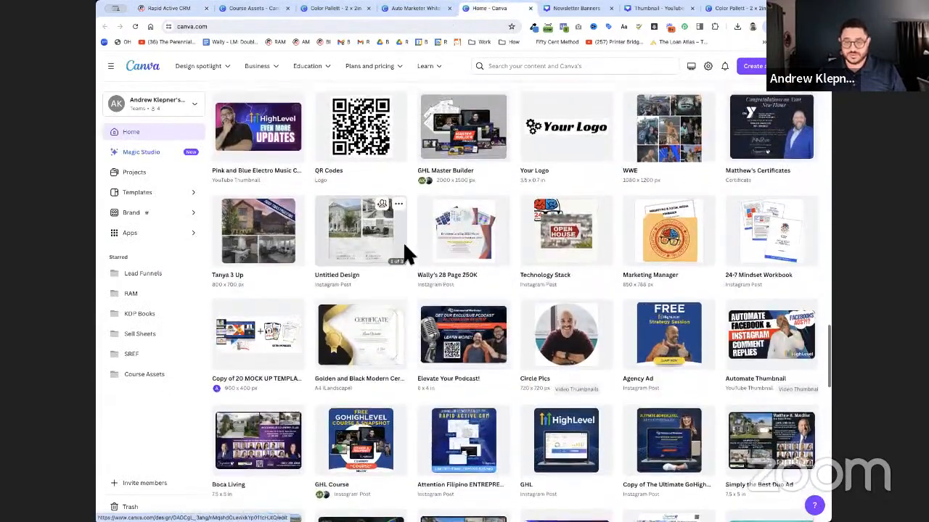
{"action": "scroll", "coordinate": [407, 254], "scroll_direction": "up", "scroll_amount": 10}
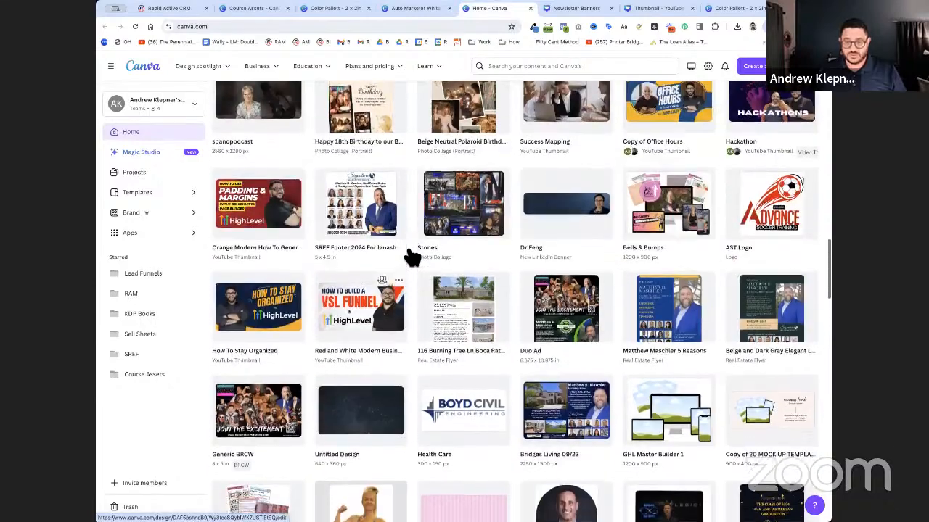
{"action": "scroll", "coordinate": [581, 349], "scroll_direction": "down", "scroll_amount": 1}
{"action": "scroll", "coordinate": [678, 414], "scroll_direction": "down", "scroll_amount": 1}
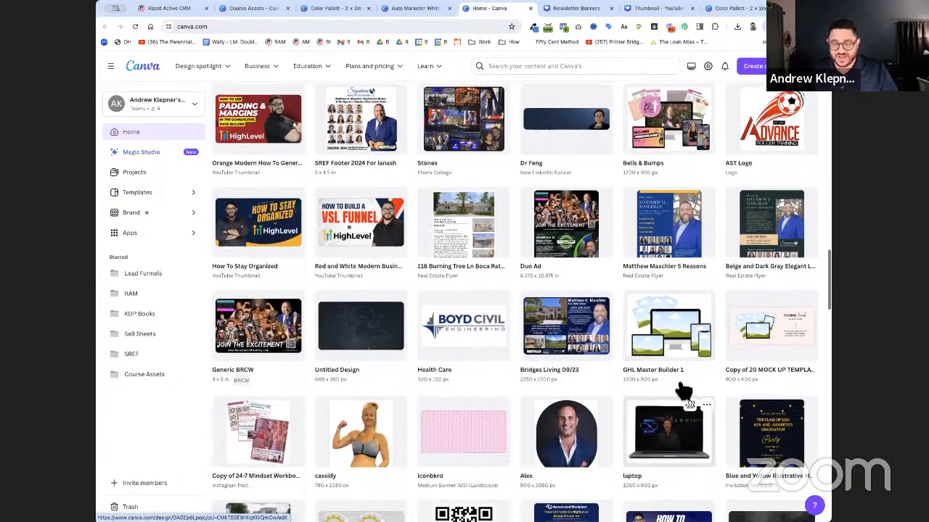
{"action": "left_click", "coordinate": [673, 330]}
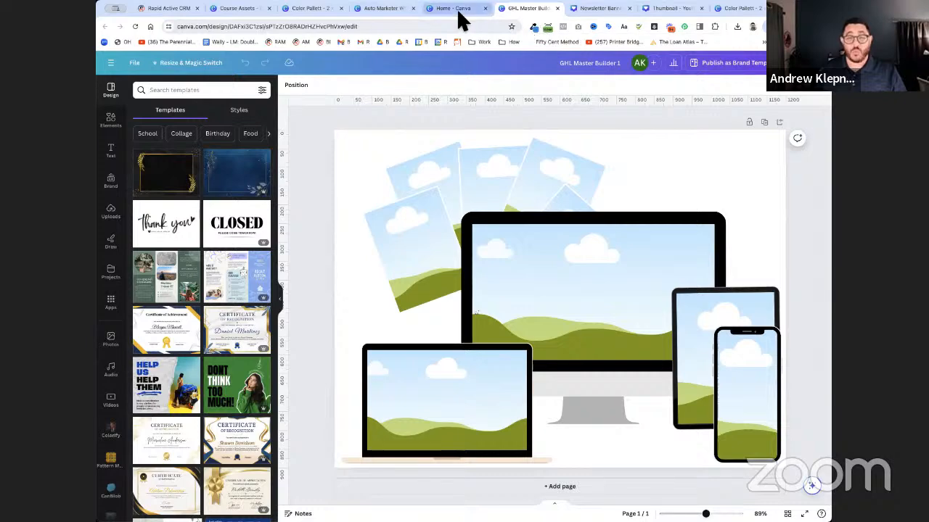
Download only page 1 of the Thumbnail design, the course title graphic, as a PNG.
{"action": "left_click", "coordinate": [661, 10]}
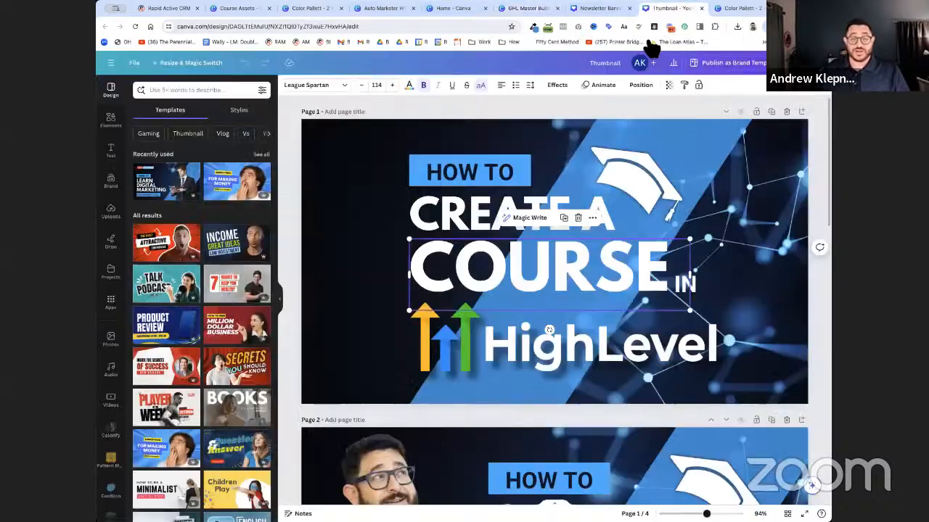
{"action": "left_click", "coordinate": [818, 122]}
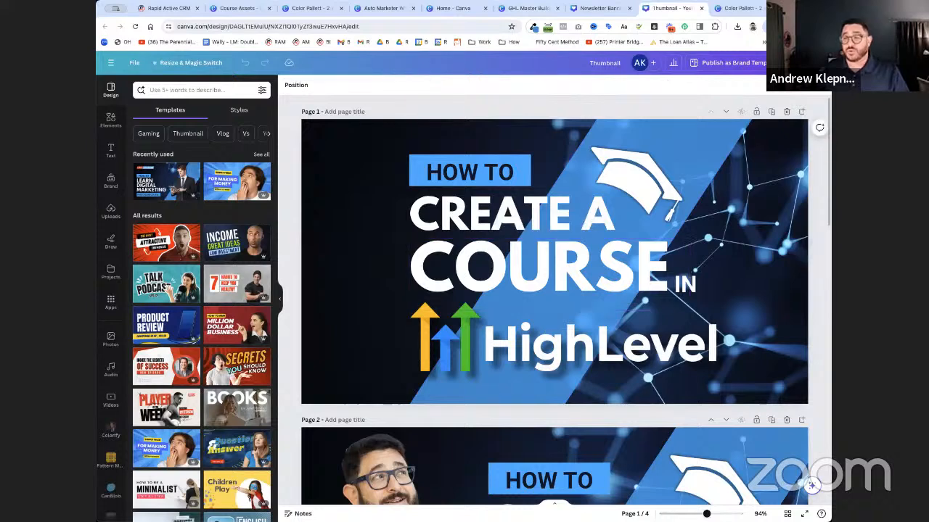
{"action": "left_click", "coordinate": [806, 63]}
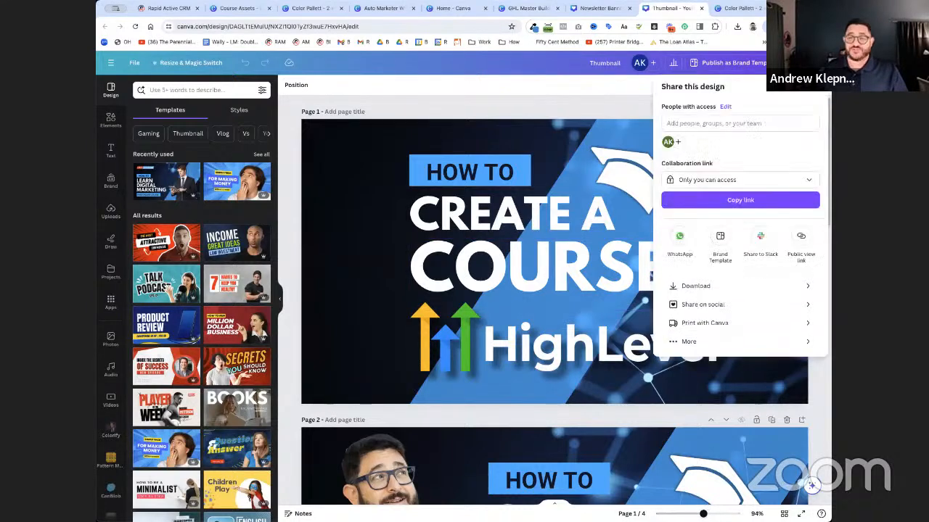
{"action": "left_click", "coordinate": [789, 287]}
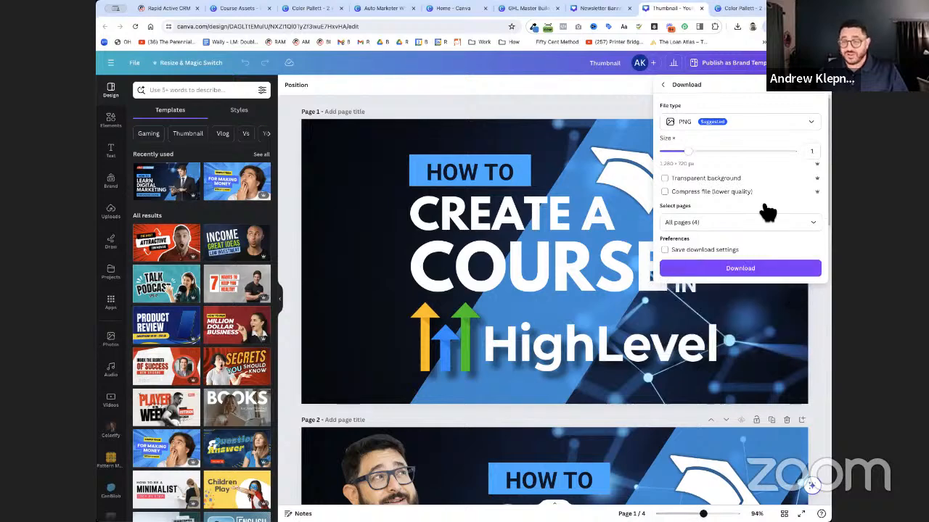
{"action": "left_click", "coordinate": [718, 222]}
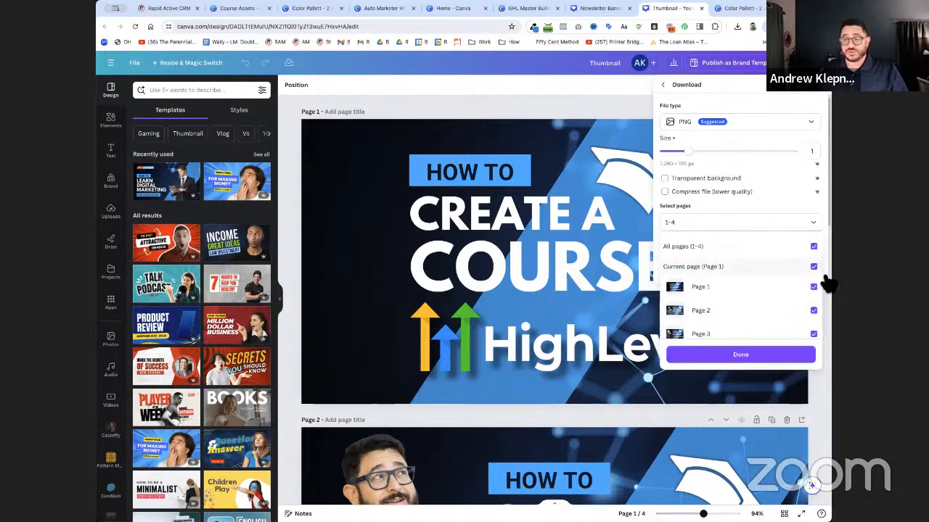
{"action": "left_click", "coordinate": [814, 247]}
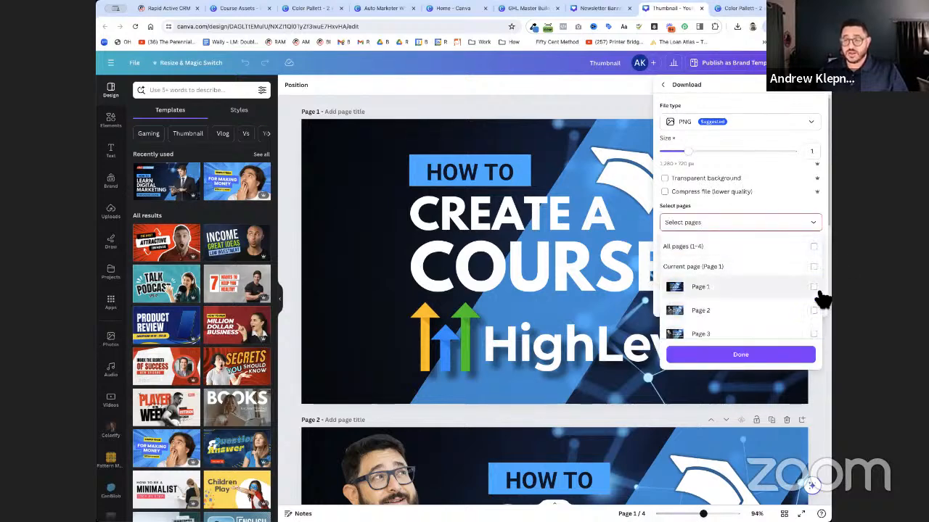
{"action": "left_click", "coordinate": [814, 288]}
{"action": "left_click", "coordinate": [780, 360]}
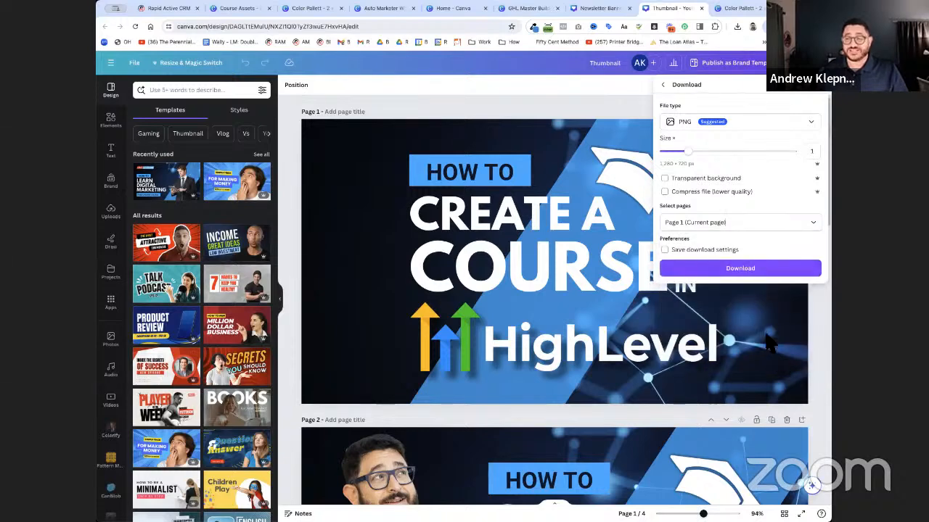
{"action": "left_click", "coordinate": [766, 269]}
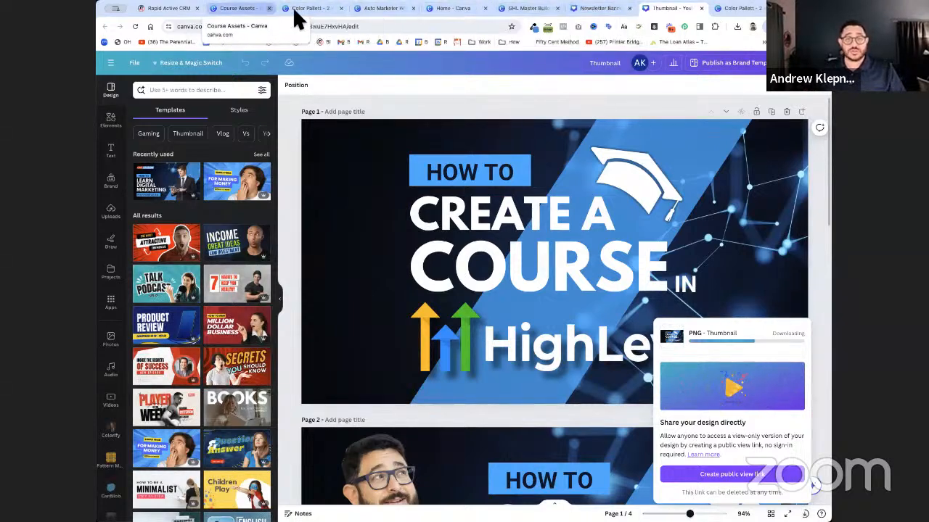
Add the downloaded course thumbnail to the GHL Master Builder 1 mockup and fit it into the desktop monitor's screen frame.
{"action": "left_click", "coordinate": [540, 13]}
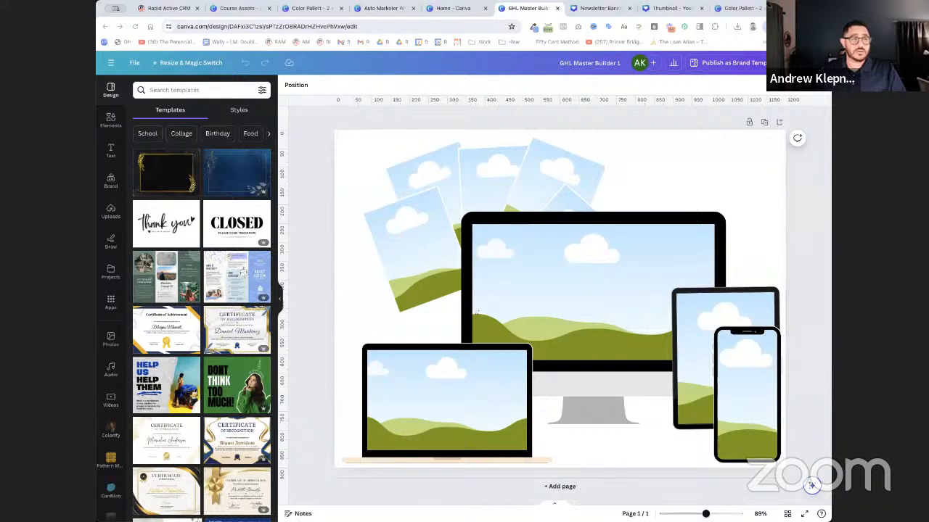
{"action": "left_click_drag", "start_coordinate": [376, 166], "coordinate": [748, 202]}
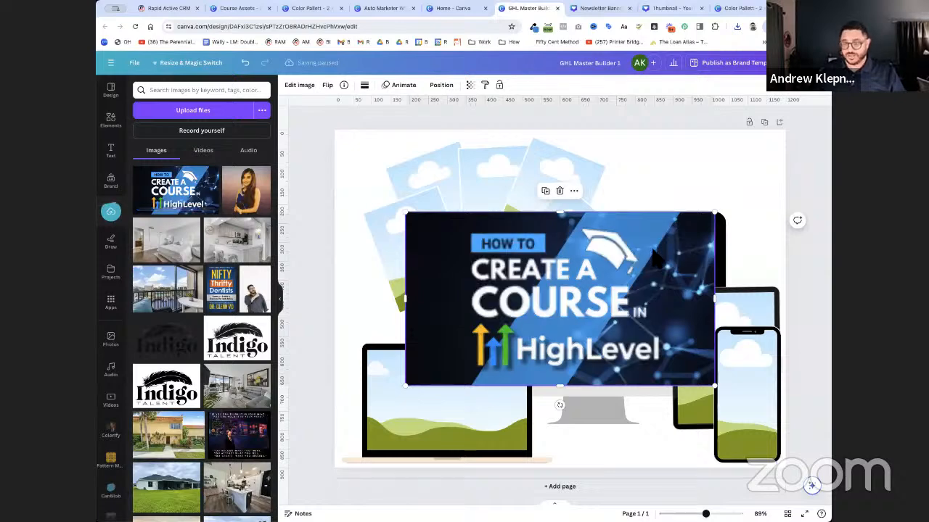
{"action": "key", "text": "Delete"}
{"action": "left_click_drag", "start_coordinate": [174, 190], "coordinate": [600, 373]}
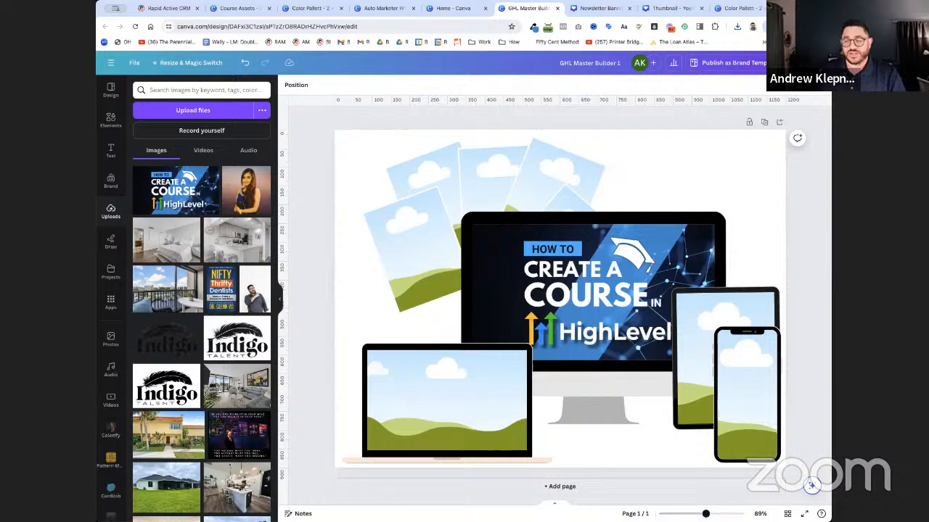
Download the finished device mockup as a PNG with a transparent background.
{"action": "left_click", "coordinate": [834, 63]}
{"action": "left_click", "coordinate": [805, 285]}
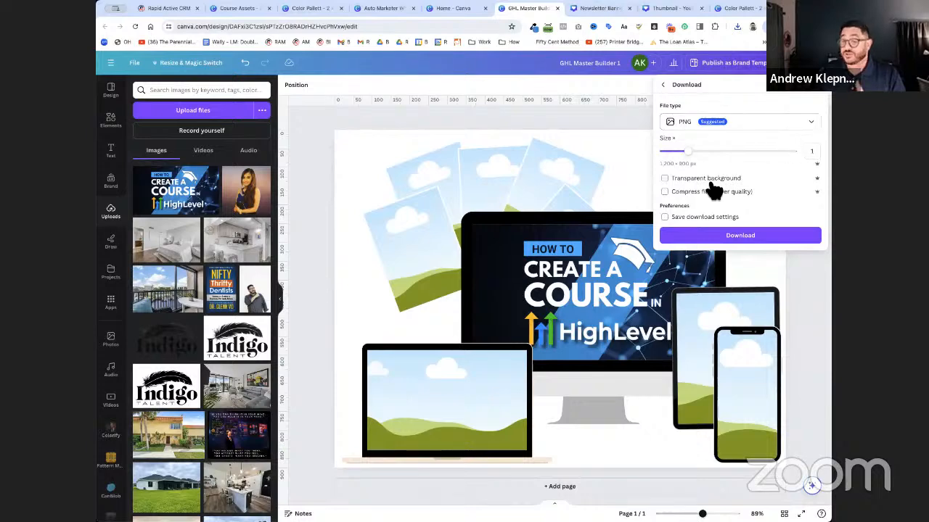
{"action": "left_click", "coordinate": [756, 237]}
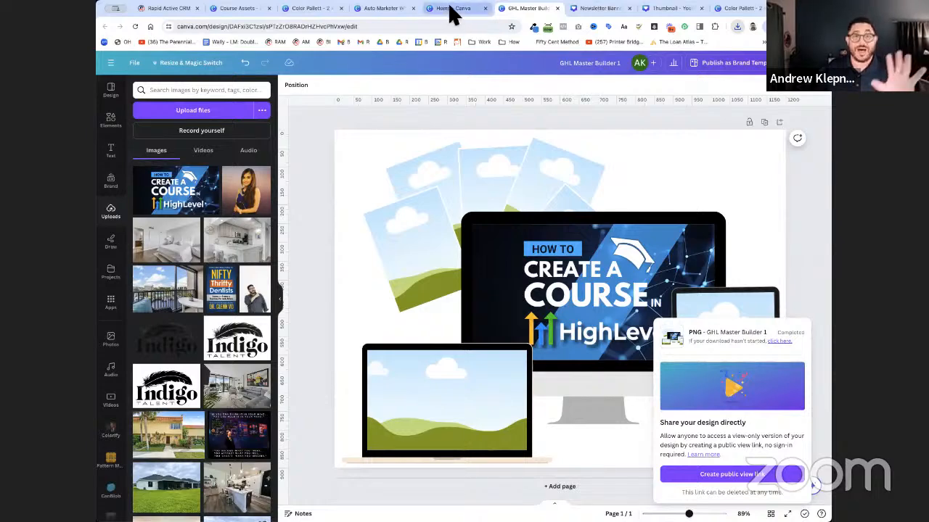
Return to Rapid Active CRM, upload GHL Master Builder 1.png to the media storage and use it as the order page's image.
{"action": "left_click", "coordinate": [165, 10]}
{"action": "left_click", "coordinate": [776, 116]}
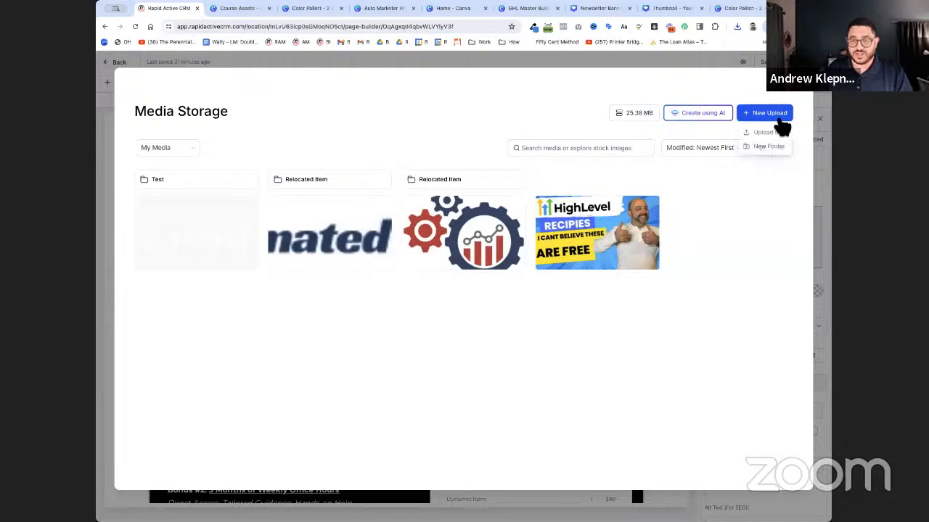
{"action": "left_click", "coordinate": [769, 132]}
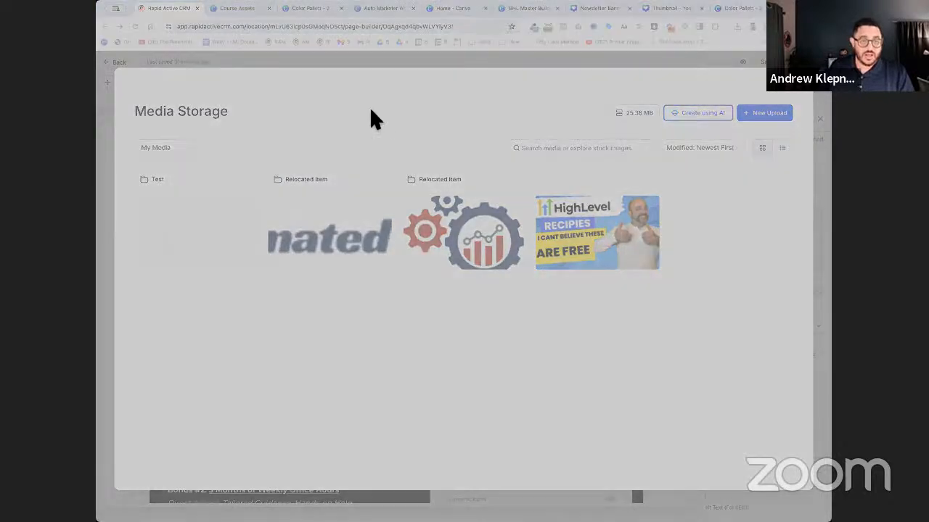
{"action": "double_click", "coordinate": [335, 107]}
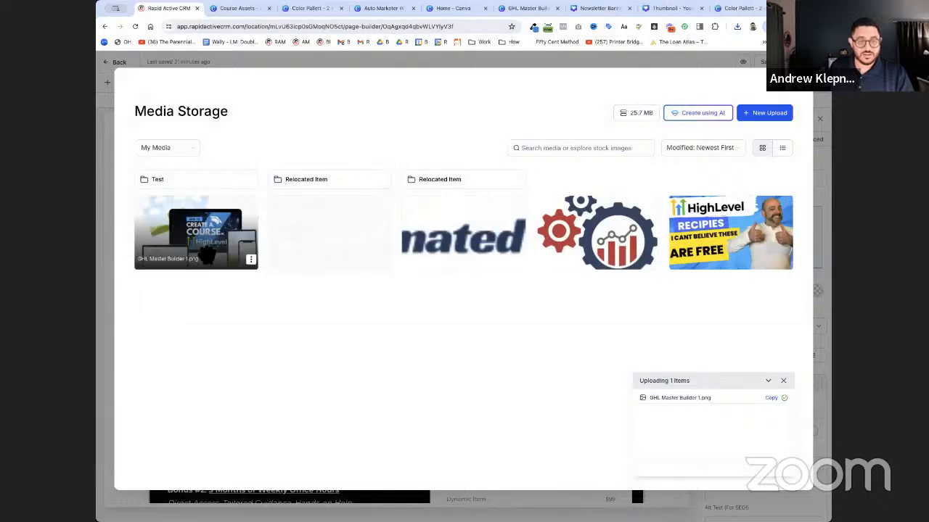
{"action": "left_click", "coordinate": [207, 253]}
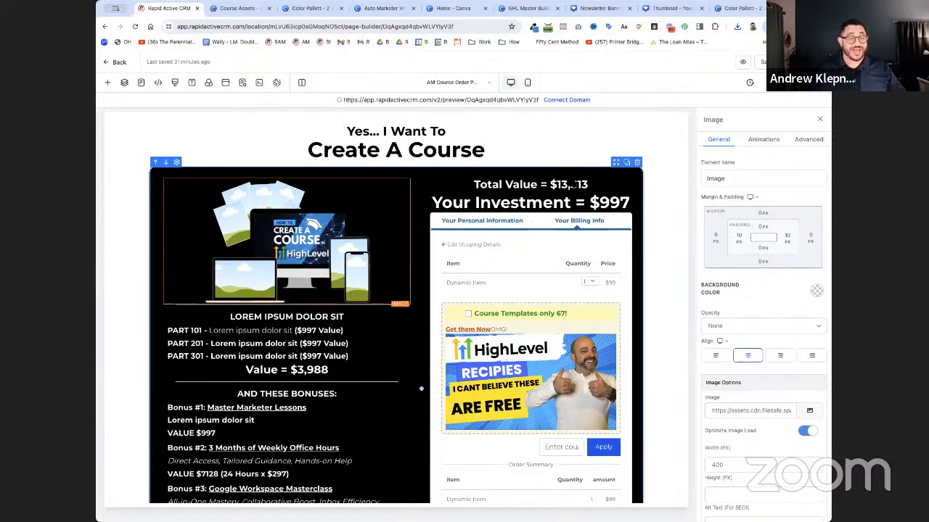
Select the order page's 2 Column Row and open the custom color entry for its background color.
{"action": "left_click", "coordinate": [573, 184]}
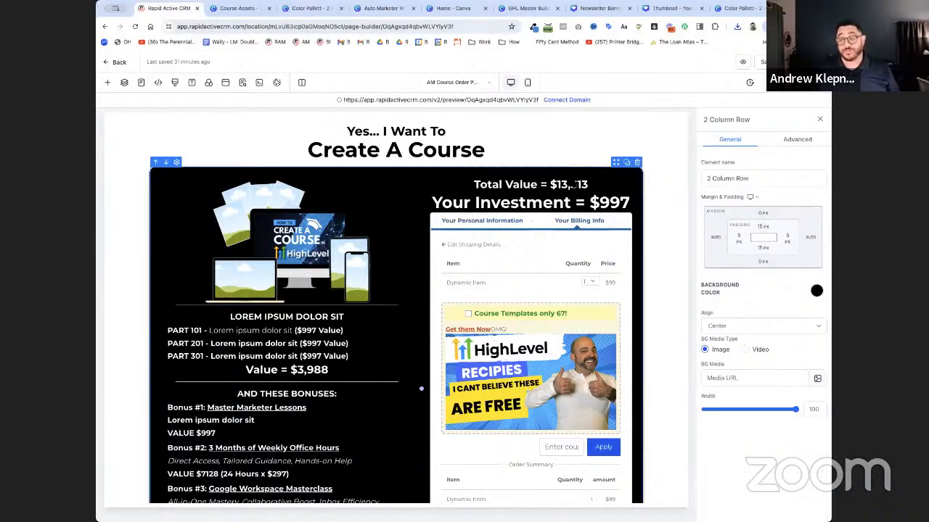
{"action": "left_click", "coordinate": [818, 295]}
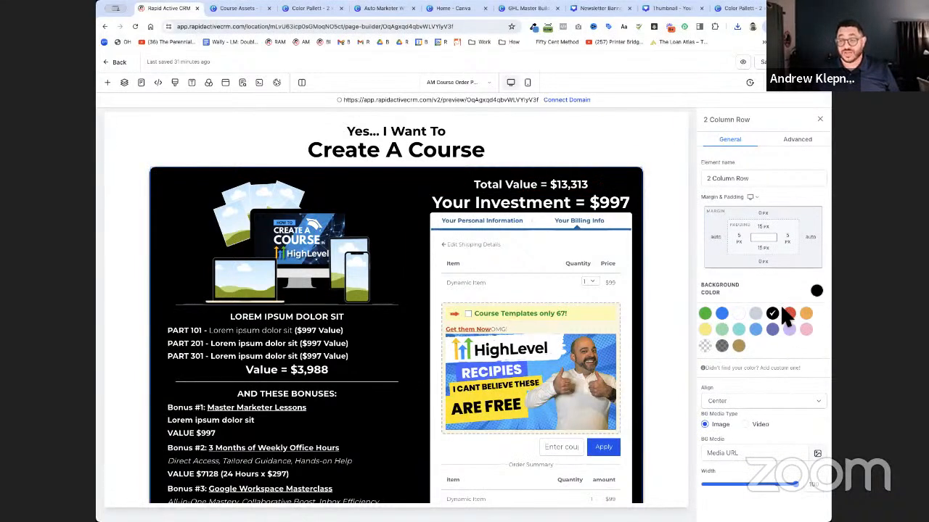
{"action": "left_click", "coordinate": [741, 370]}
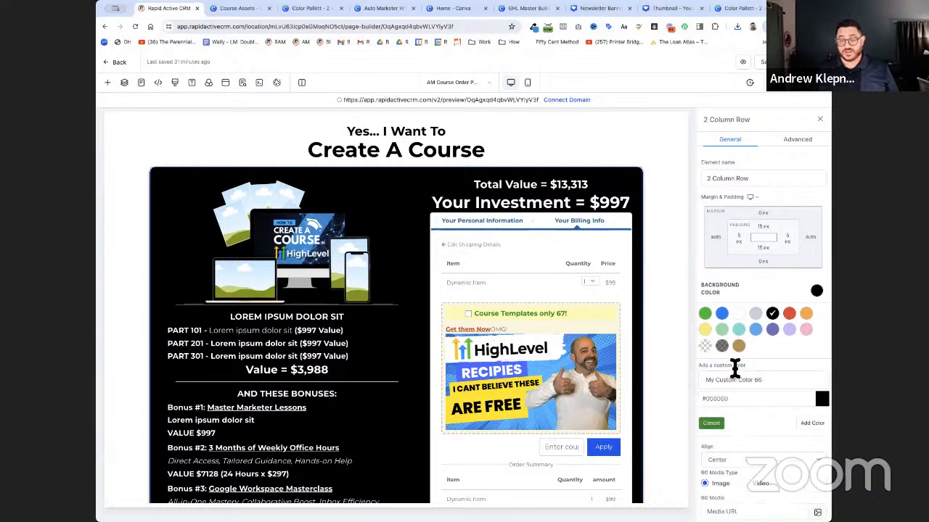
Switch to the Color Pallett design in Canva and copy the dark blue swatch's hex code 1D5096.
{"action": "left_click", "coordinate": [740, 9]}
{"action": "left_click", "coordinate": [573, 207]}
{"action": "left_click", "coordinate": [569, 206]}
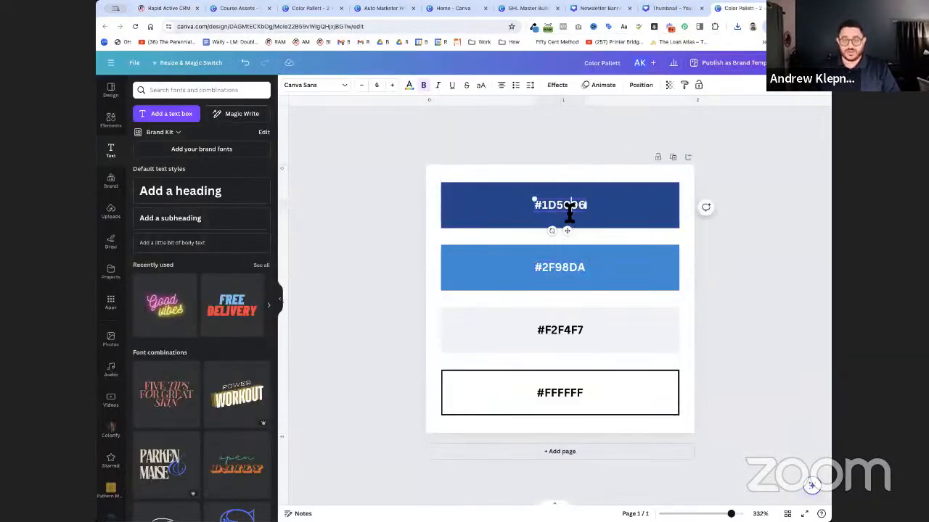
{"action": "double_click", "coordinate": [570, 208]}
{"action": "key", "text": "ctrl+c"}
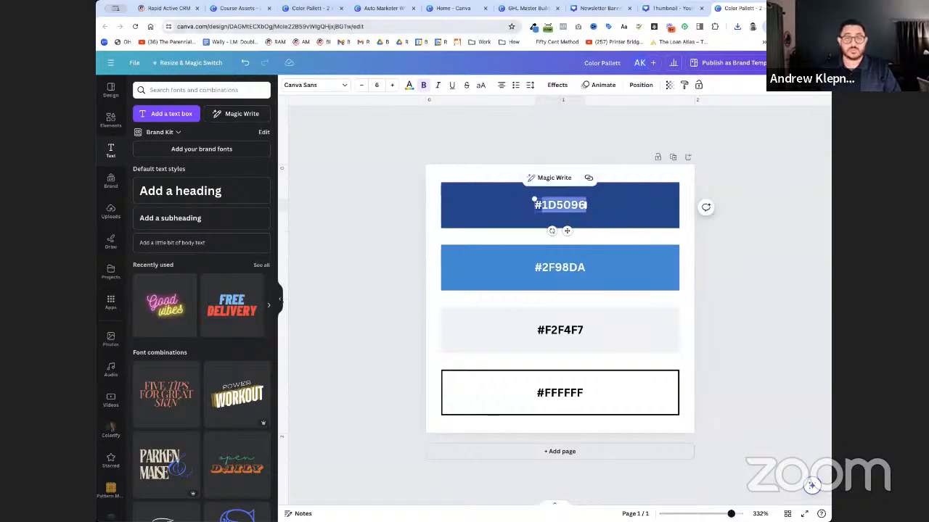
Back in the Rapid Active CRM page builder, add custom color 1D5096, named by its hex code, as the two-column row's background.
{"action": "left_click", "coordinate": [165, 9]}
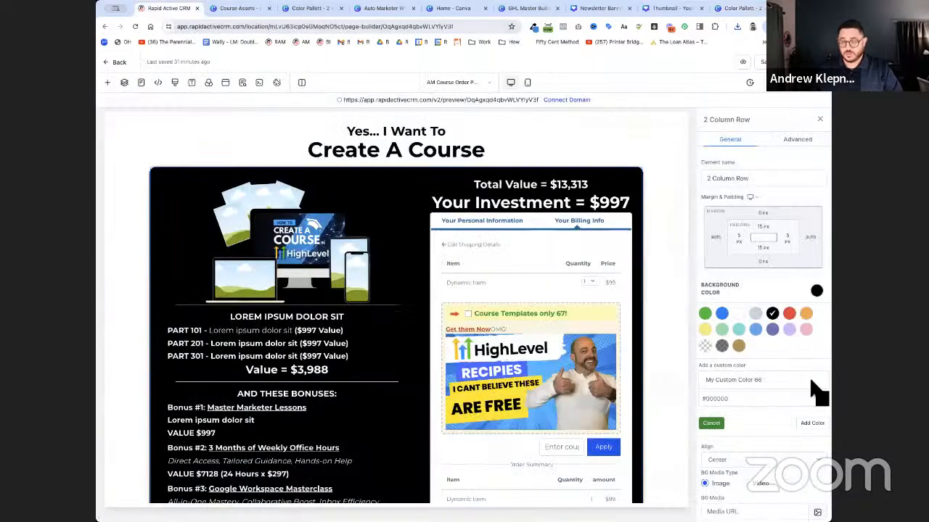
{"action": "triple_click", "coordinate": [732, 380]}
{"action": "key", "text": "ctrl+v"}
{"action": "left_click", "coordinate": [733, 398]}
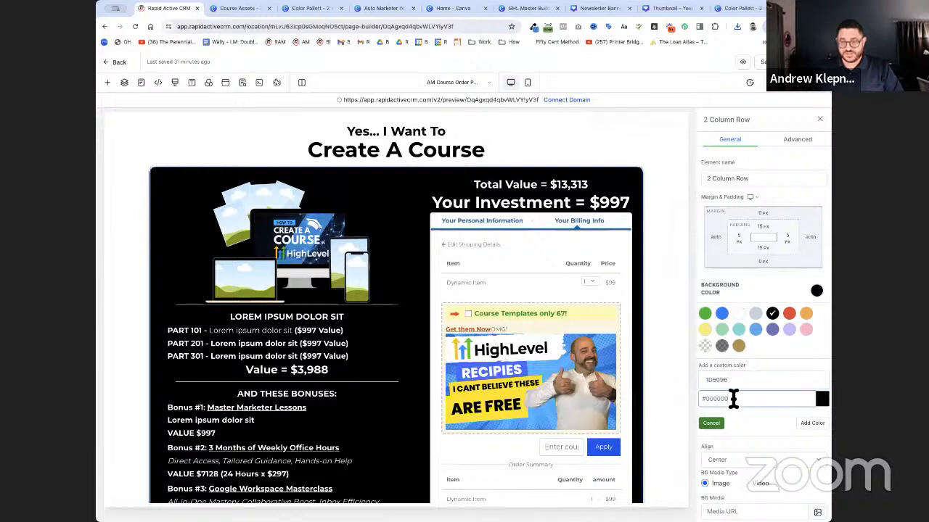
{"action": "key", "text": "ctrl+v"}
{"action": "left_click", "coordinate": [813, 425]}
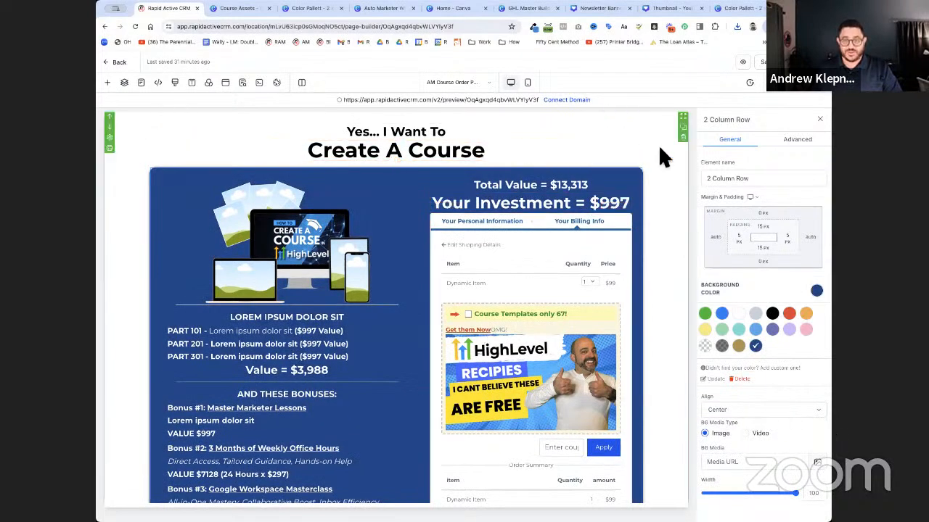
Select the page section around the order form, and copy the light gray hex code #F2F4F7 from the Canva color palette.
{"action": "left_click", "coordinate": [675, 137]}
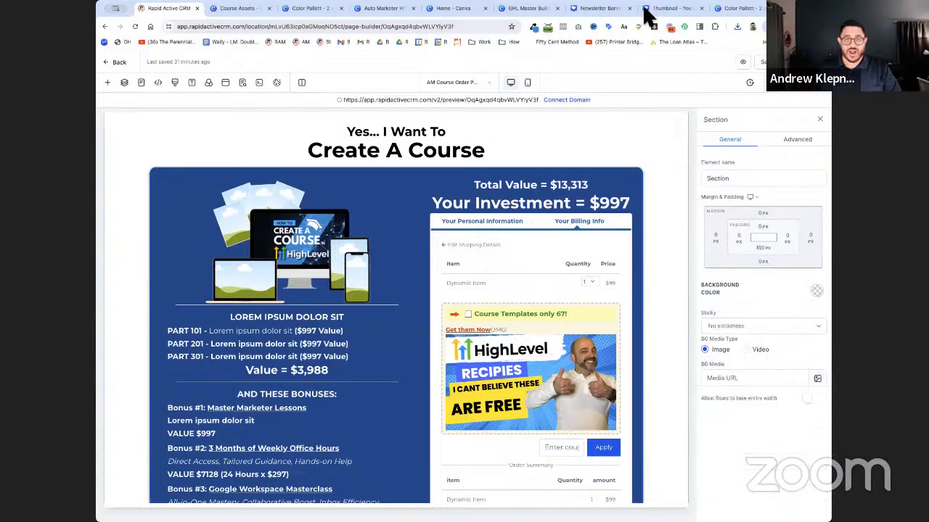
{"action": "left_click", "coordinate": [737, 10]}
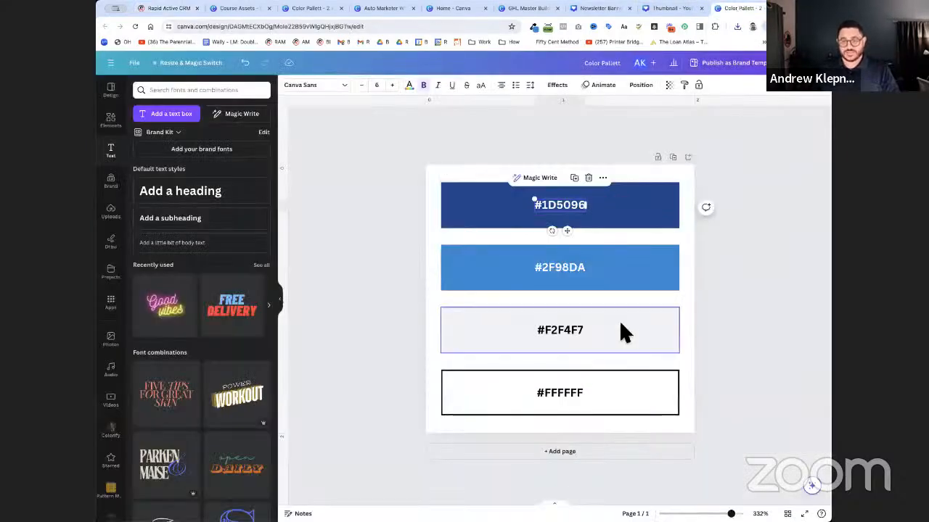
{"action": "left_click", "coordinate": [567, 331]}
{"action": "double_click", "coordinate": [564, 331]}
{"action": "key", "text": "ctrl+c"}
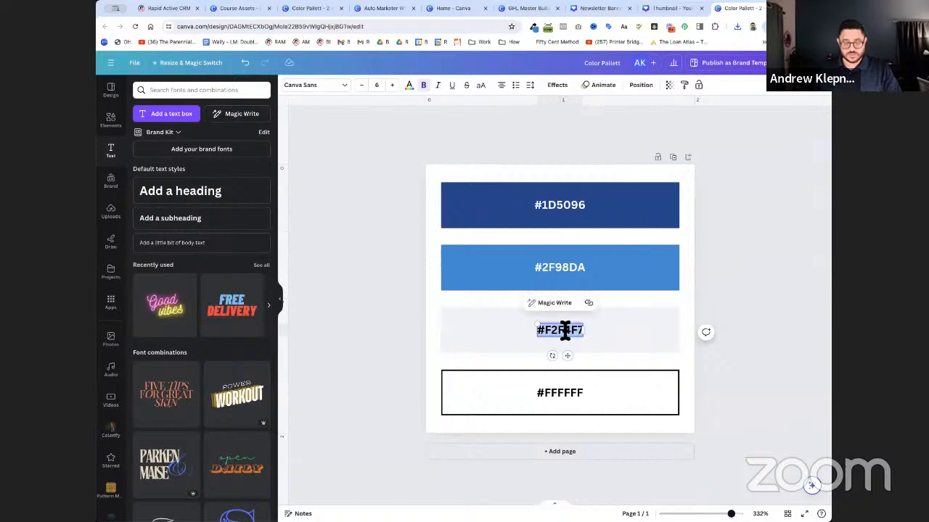
Return to the Rapid Active CRM page builder and add the copied #F2F4F7 as a custom background color for the section.
{"action": "left_click", "coordinate": [171, 8]}
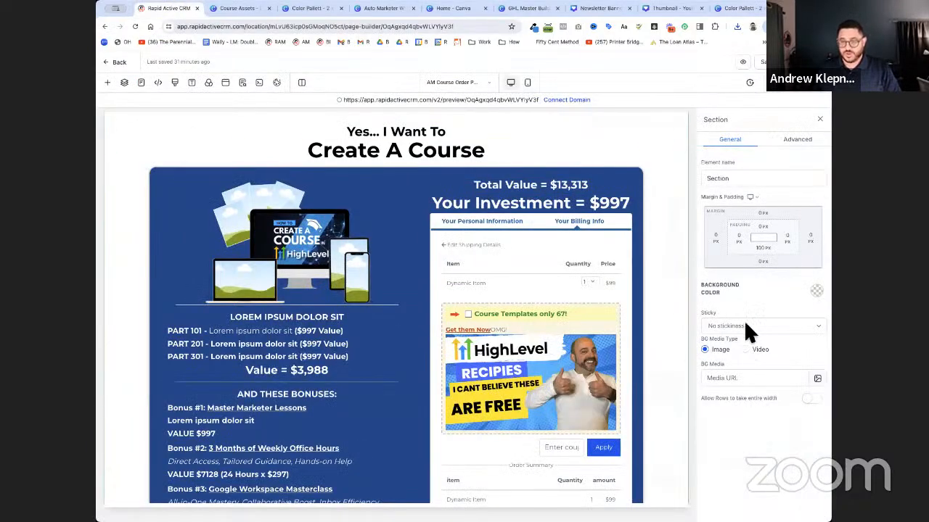
{"action": "left_click", "coordinate": [751, 298]}
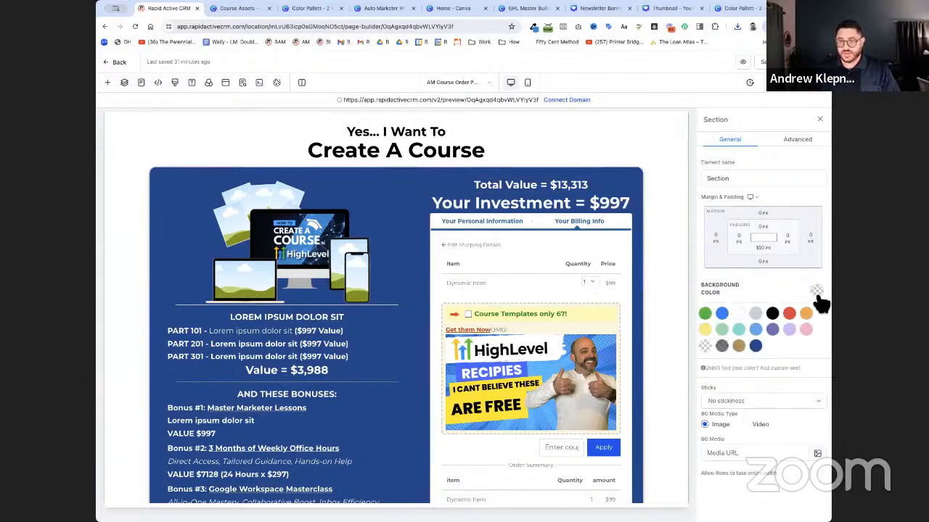
{"action": "left_click", "coordinate": [749, 369]}
{"action": "left_click", "coordinate": [752, 385]}
{"action": "key", "text": "ctrl+v"}
{"action": "left_click", "coordinate": [741, 402]}
{"action": "key", "text": "ctrl+v"}
{"action": "left_click", "coordinate": [812, 424]}
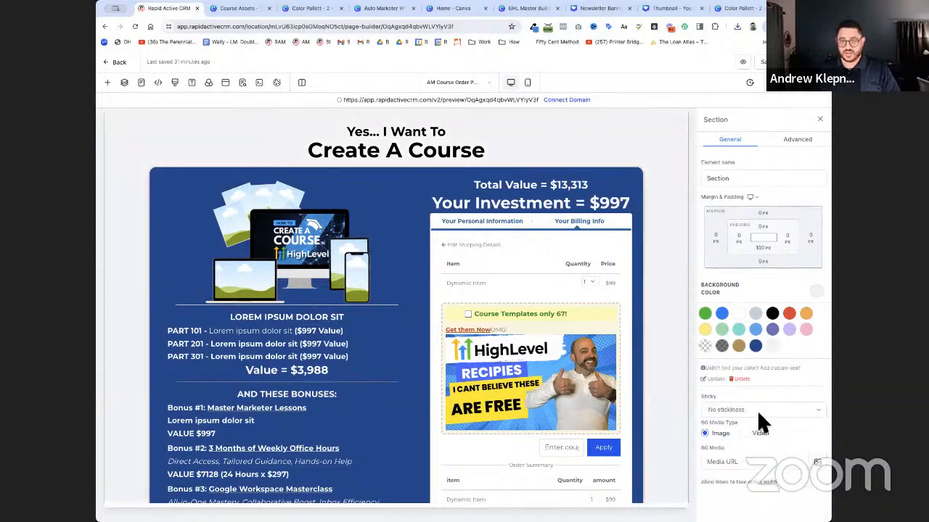
Remove the word "To" from the upper sub-headline so it reads "Yes... I Want".
{"action": "scroll", "coordinate": [537, 248], "scroll_direction": "down", "scroll_amount": 3}
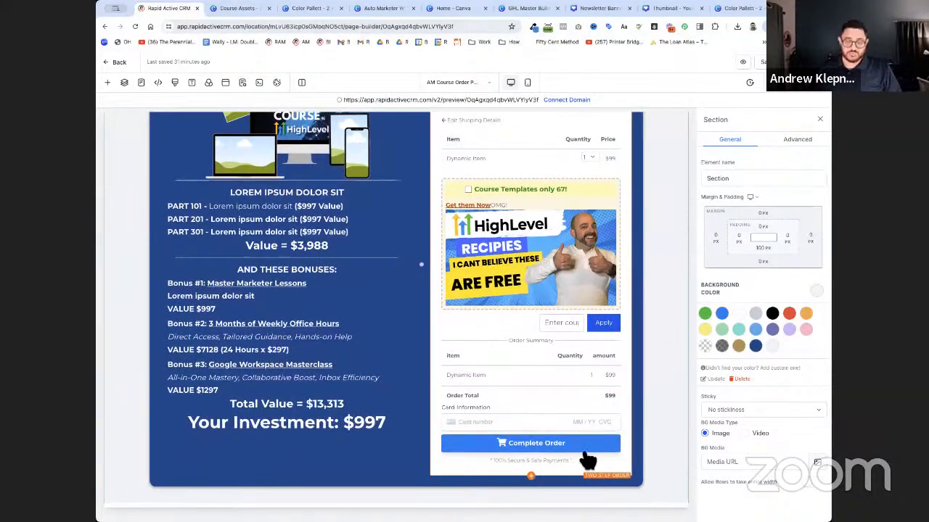
{"action": "scroll", "coordinate": [605, 460], "scroll_direction": "up", "scroll_amount": 2}
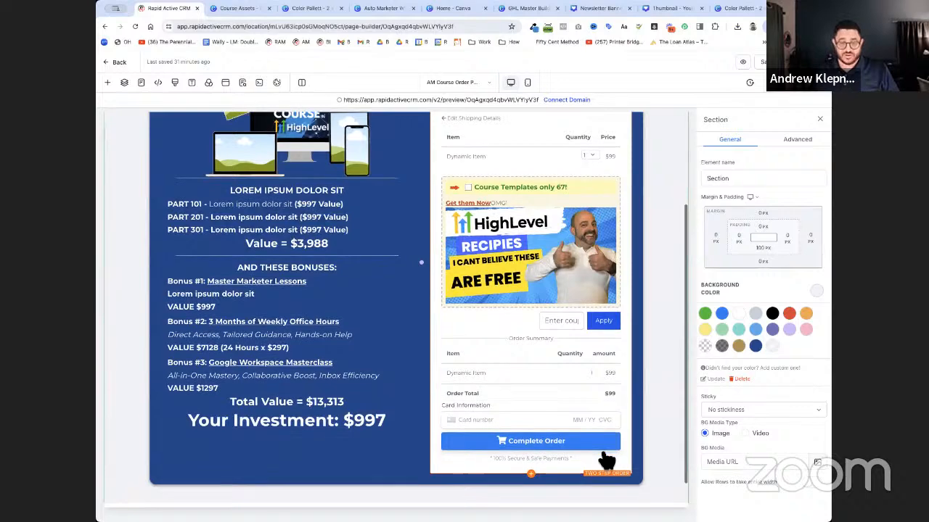
{"action": "scroll", "coordinate": [605, 461], "scroll_direction": "up", "scroll_amount": 1}
{"action": "scroll", "coordinate": [606, 461], "scroll_direction": "down", "scroll_amount": 1}
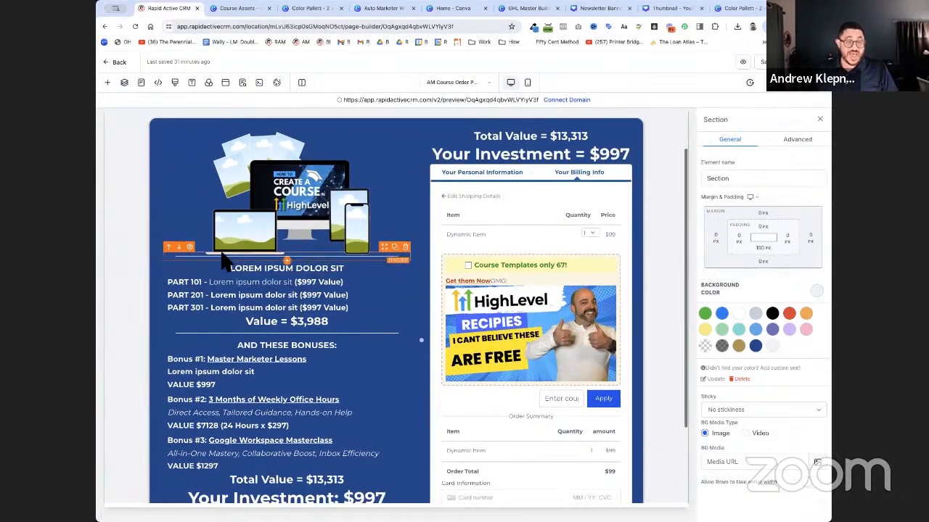
{"action": "scroll", "coordinate": [217, 300], "scroll_direction": "up", "scroll_amount": 1}
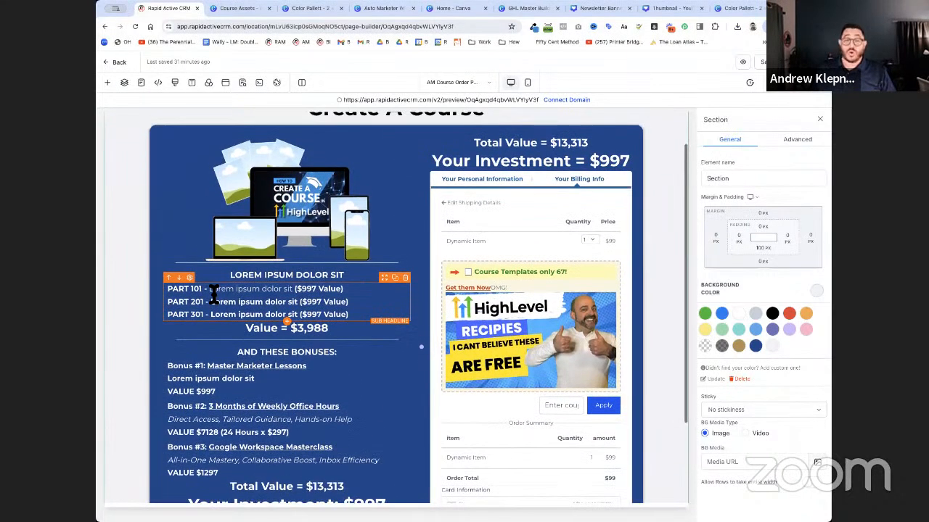
{"action": "scroll", "coordinate": [207, 297], "scroll_direction": "up", "scroll_amount": 1}
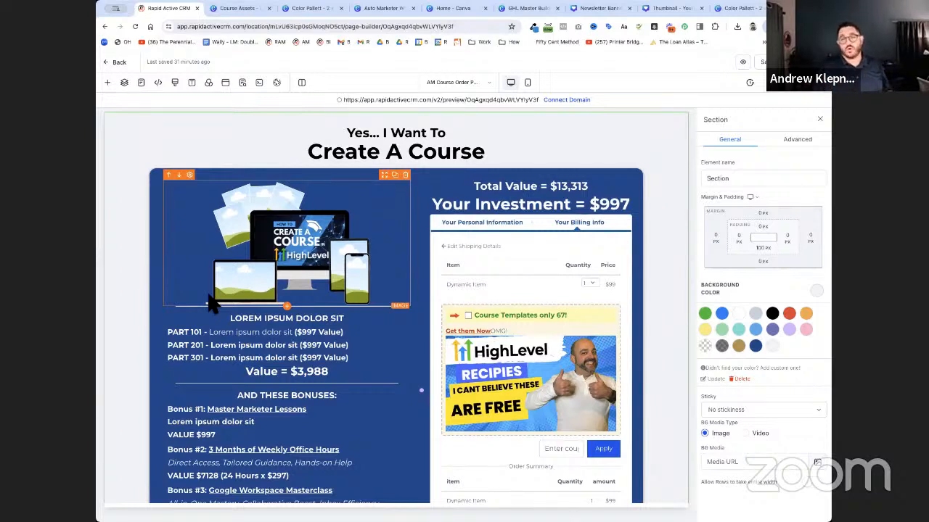
{"action": "left_click", "coordinate": [382, 152]}
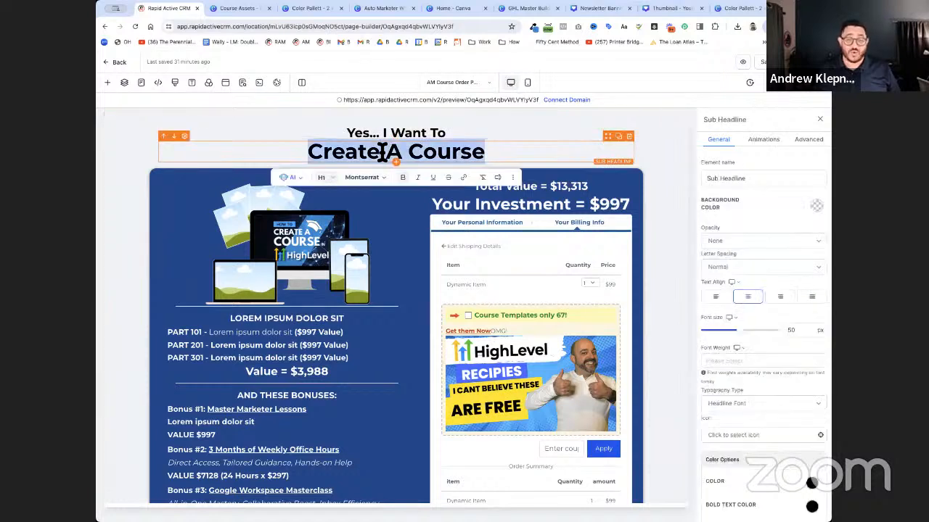
{"action": "left_click", "coordinate": [436, 132]}
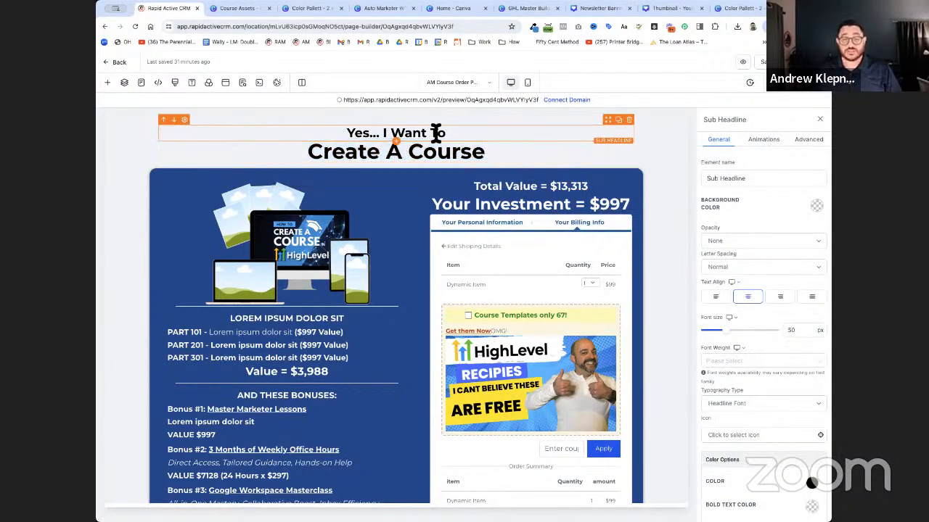
{"action": "double_click", "coordinate": [439, 134]}
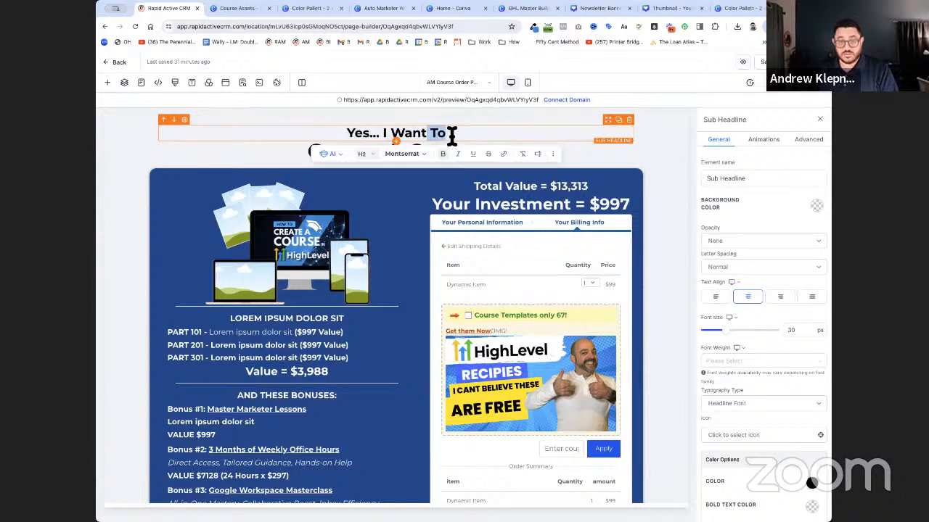
{"action": "key", "text": "BackSpace"}
Replace the large "Create A Course" headline text with "Create A Course Workshop".
{"action": "left_click", "coordinate": [412, 152]}
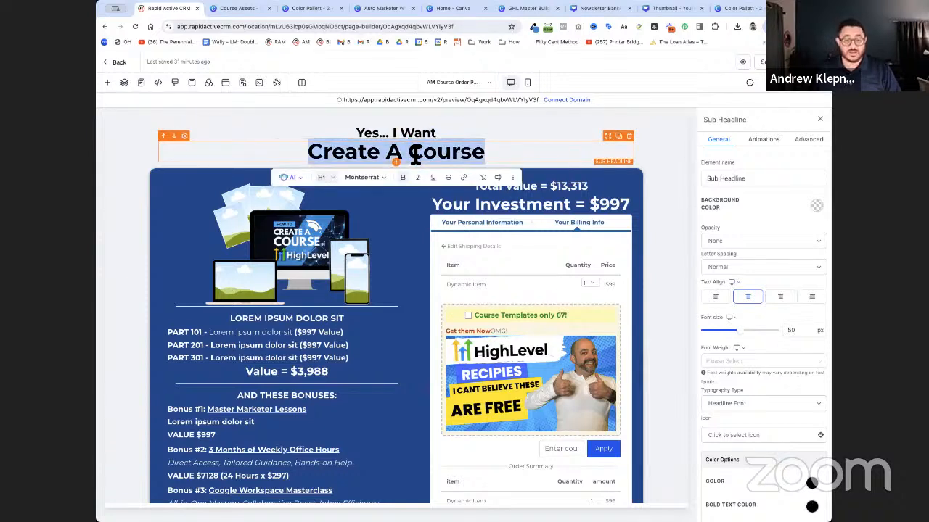
{"action": "type", "text": "Crea"}
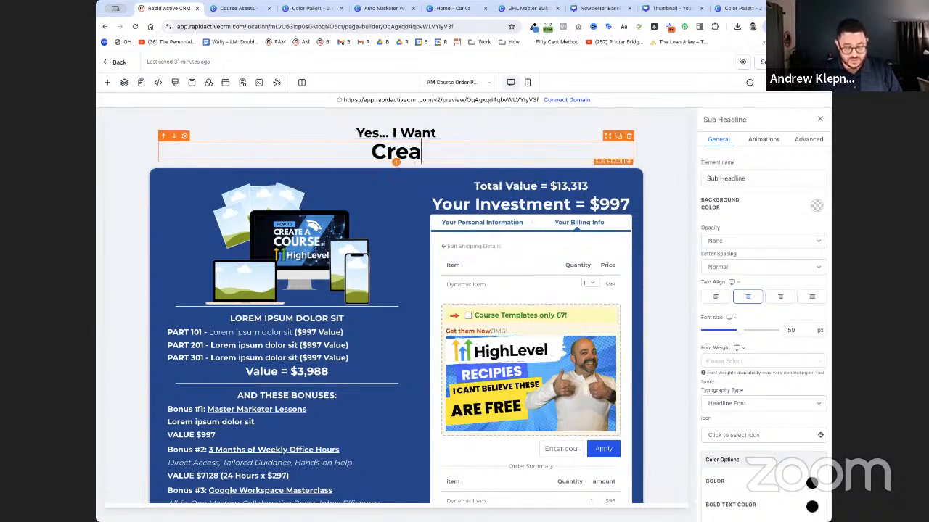
{"action": "type", "text": "te A Course"}
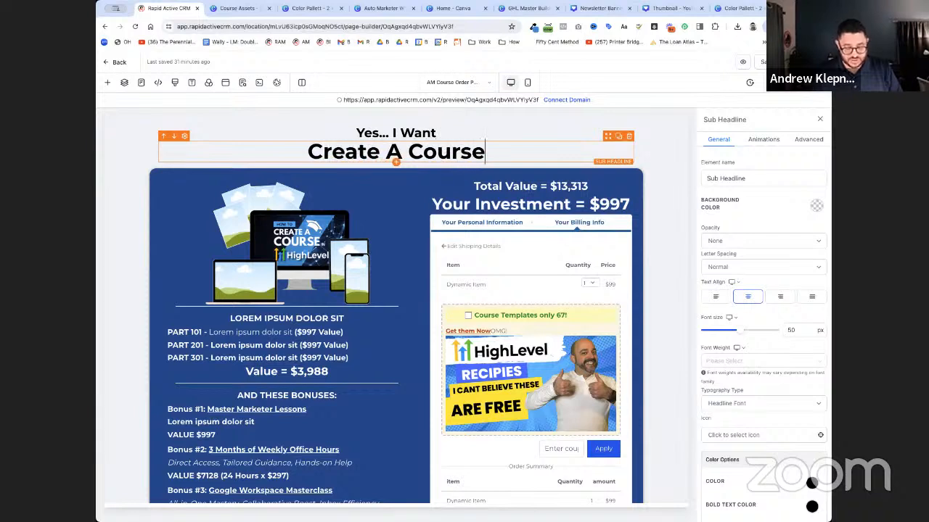
{"action": "type", "text": " Workshop"}
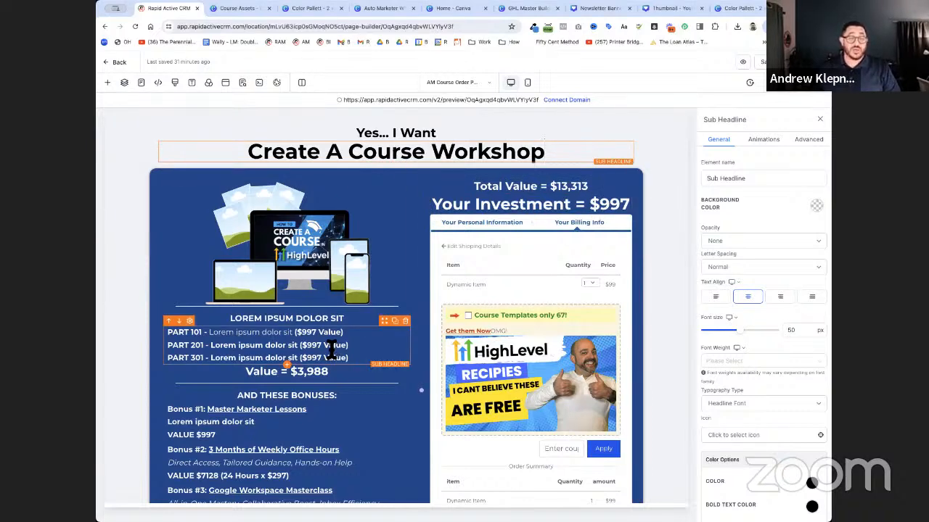
Review the order page's course parts, bonuses, value totals and investment price alongside the order form.
{"action": "scroll", "coordinate": [332, 349], "scroll_direction": "down", "scroll_amount": 2}
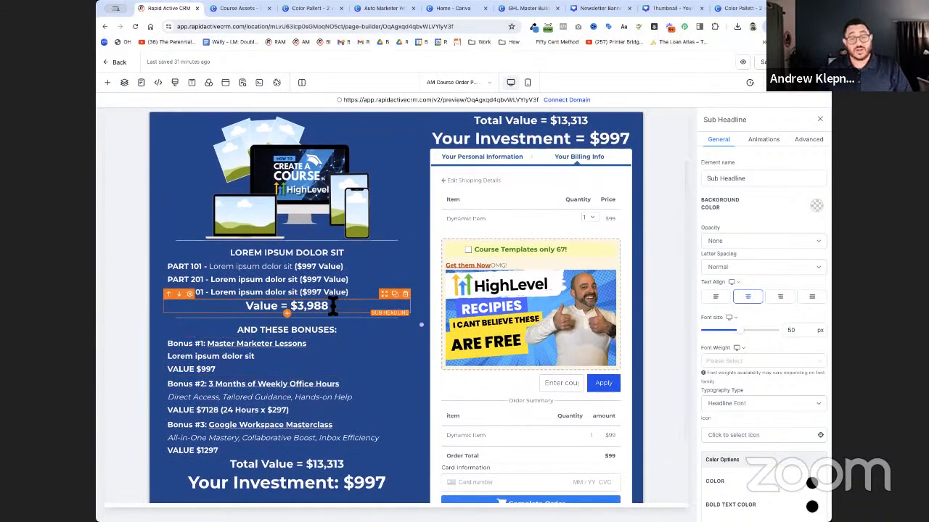
{"action": "scroll", "coordinate": [331, 307], "scroll_direction": "down", "scroll_amount": 1}
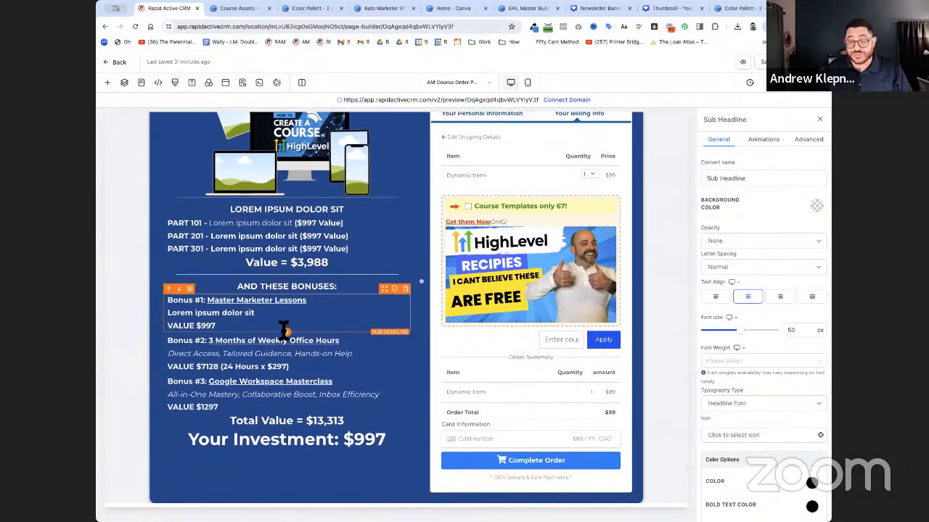
{"action": "scroll", "coordinate": [283, 329], "scroll_direction": "up", "scroll_amount": 1}
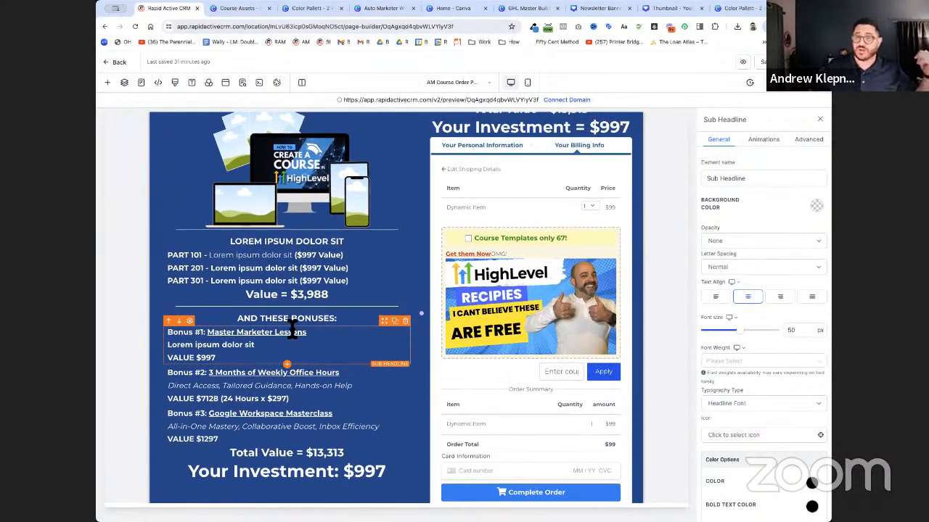
{"action": "scroll", "coordinate": [293, 330], "scroll_direction": "down", "scroll_amount": 1}
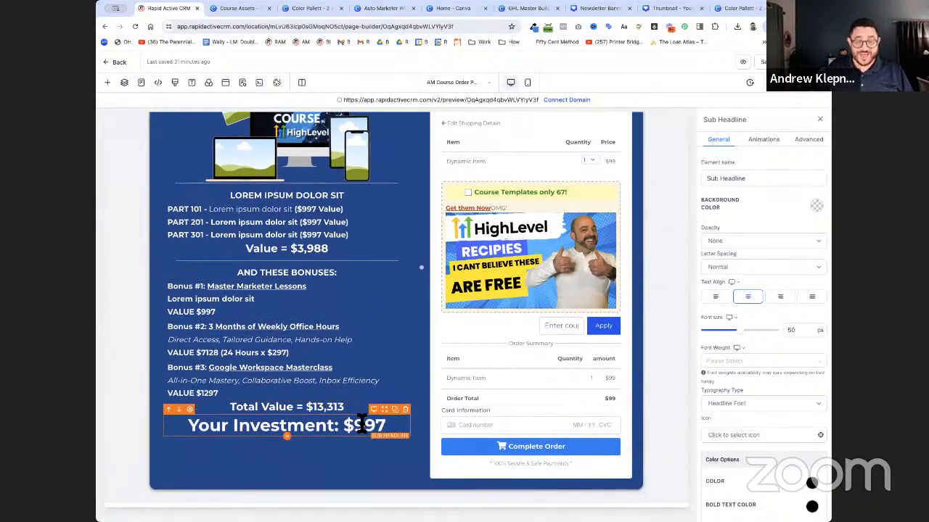
{"action": "scroll", "coordinate": [361, 424], "scroll_direction": "up", "scroll_amount": 3}
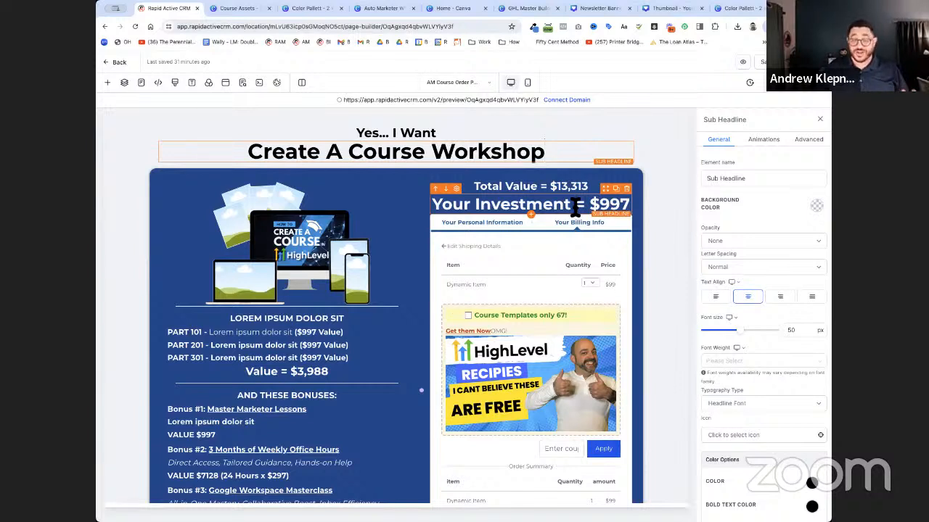
{"action": "scroll", "coordinate": [292, 361], "scroll_direction": "down", "scroll_amount": 2}
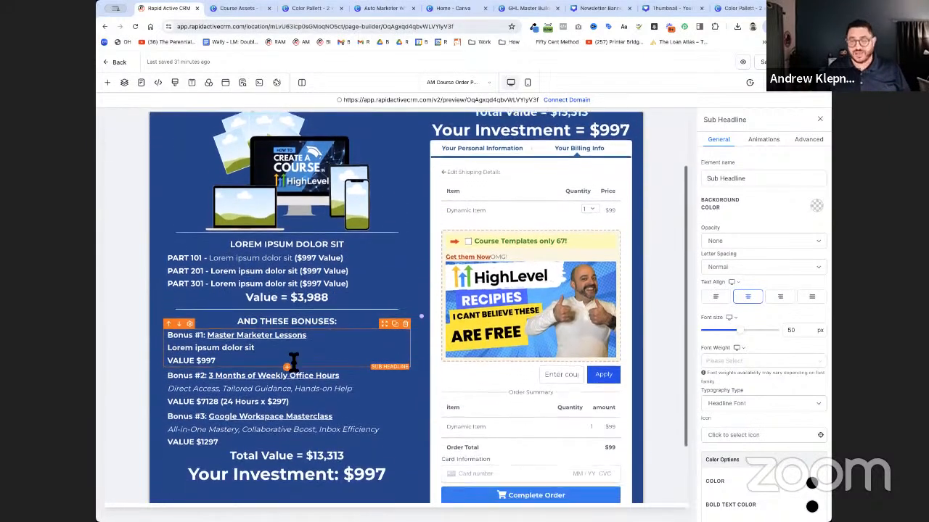
{"action": "scroll", "coordinate": [292, 360], "scroll_direction": "down", "scroll_amount": 1}
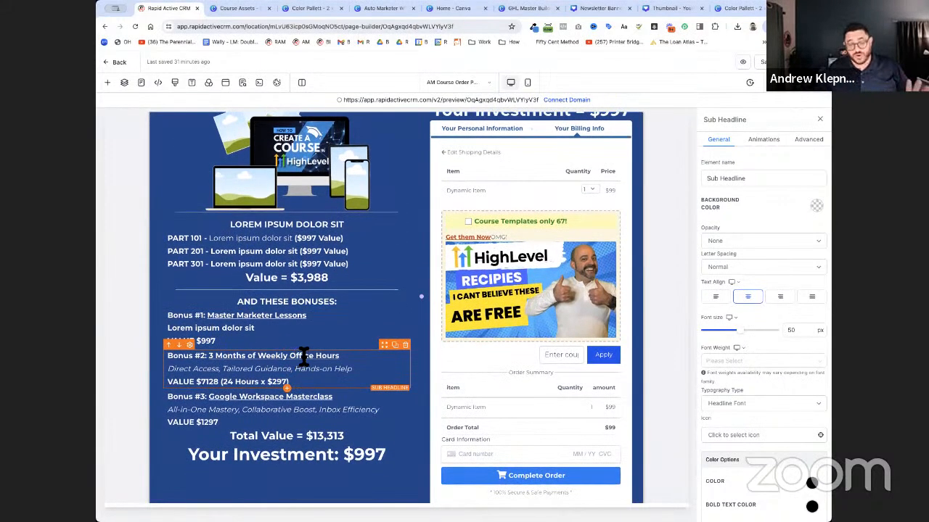
{"action": "scroll", "coordinate": [305, 356], "scroll_direction": "down", "scroll_amount": 1}
{"action": "scroll", "coordinate": [308, 354], "scroll_direction": "up", "scroll_amount": 3}
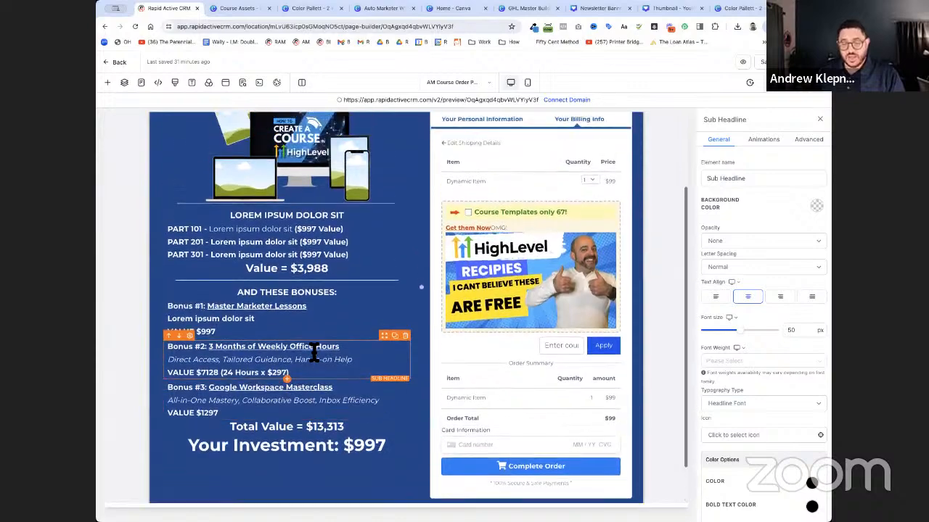
{"action": "scroll", "coordinate": [313, 353], "scroll_direction": "up", "scroll_amount": 2}
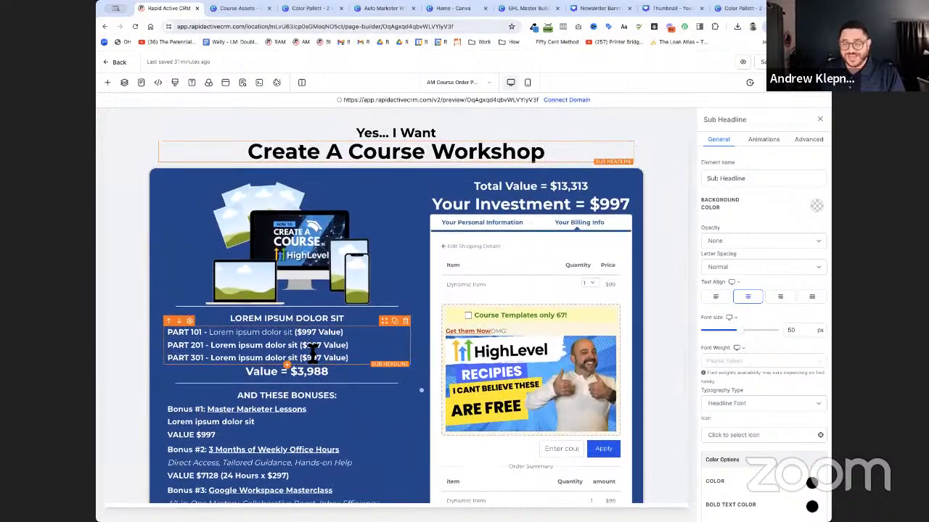
{"action": "scroll", "coordinate": [312, 353], "scroll_direction": "down", "scroll_amount": 1}
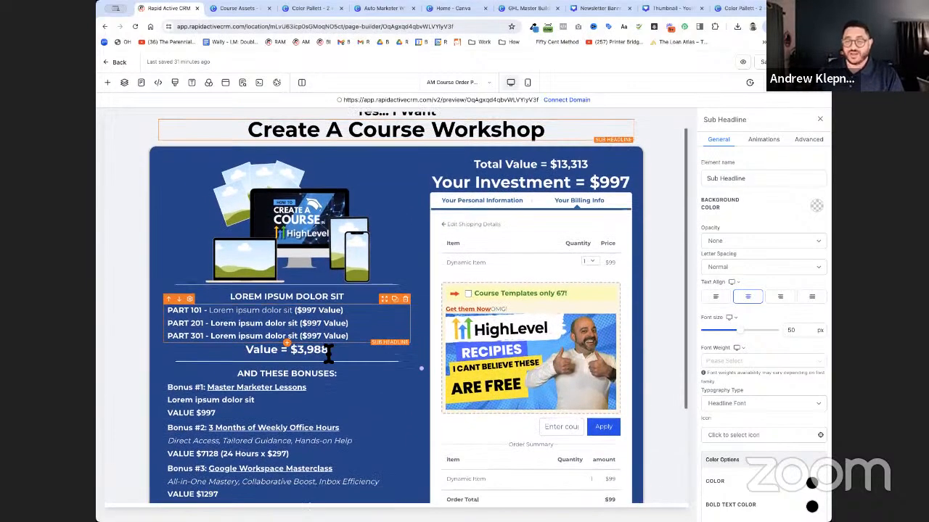
{"action": "scroll", "coordinate": [334, 351], "scroll_direction": "down", "scroll_amount": 3}
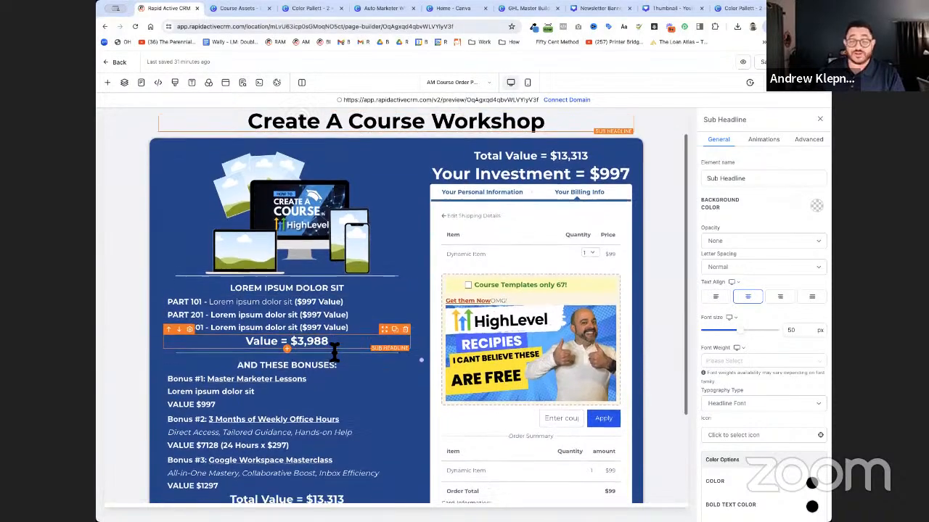
{"action": "scroll", "coordinate": [334, 350], "scroll_direction": "down", "scroll_amount": 3}
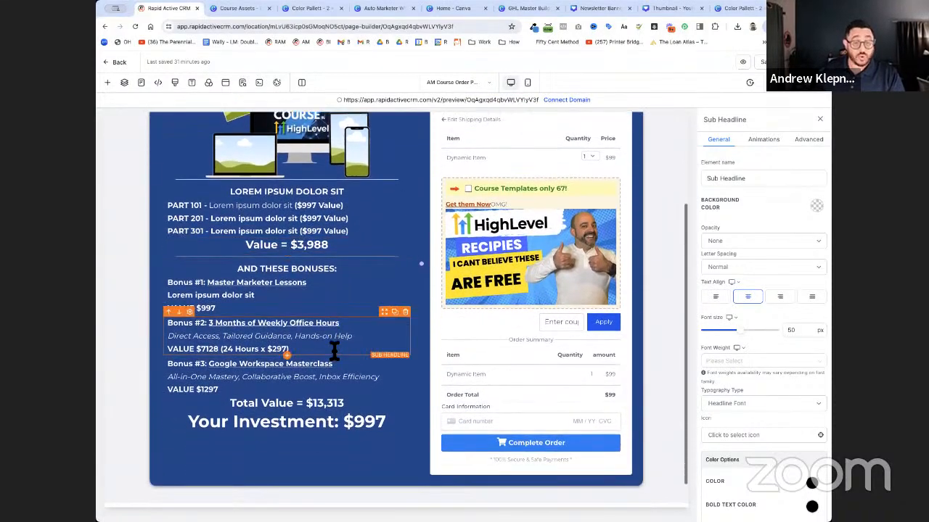
{"action": "scroll", "coordinate": [336, 352], "scroll_direction": "up", "scroll_amount": 6}
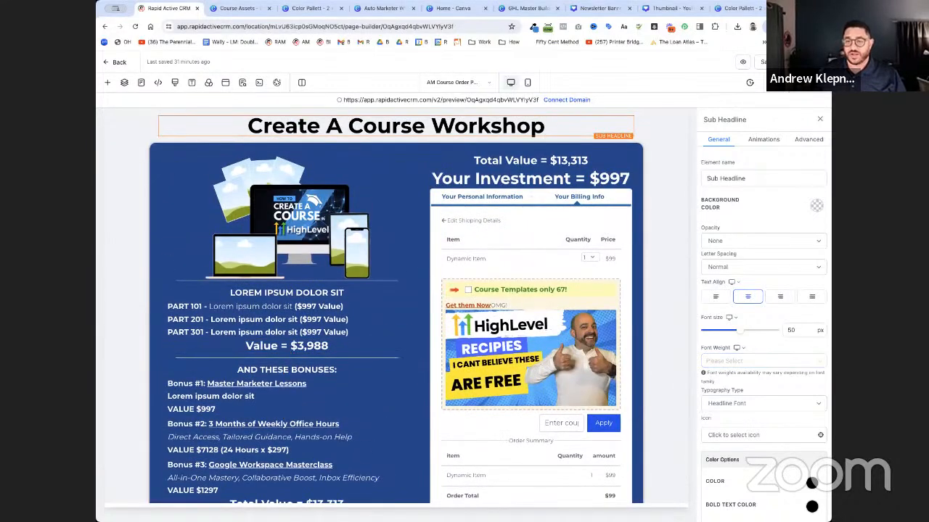
Switch to the AM Coaching OTO (One Time Offer) page and open its page background color choices.
{"action": "left_click", "coordinate": [471, 85]}
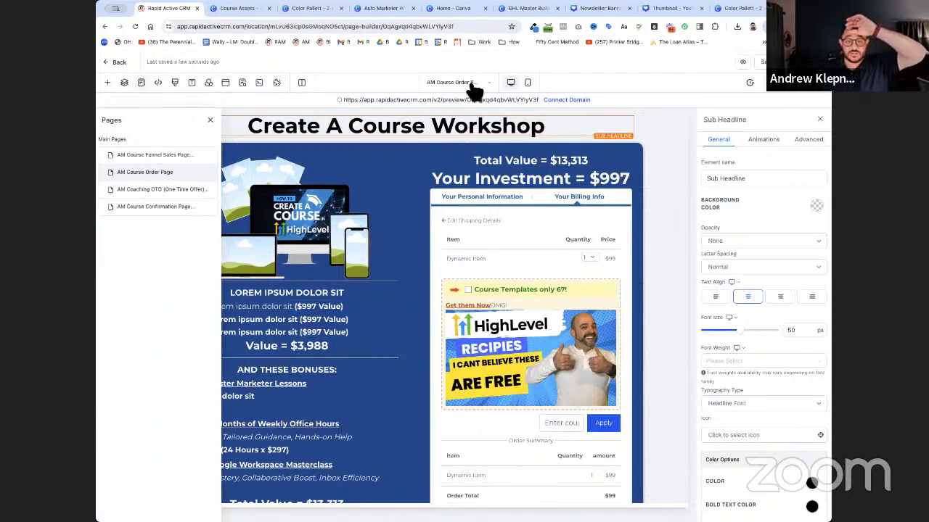
{"action": "left_click", "coordinate": [181, 191]}
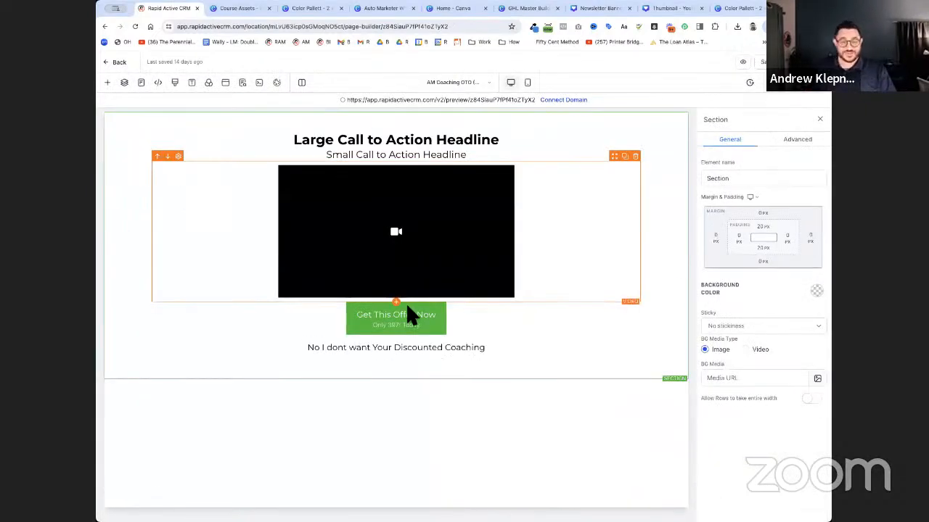
{"action": "left_click", "coordinate": [210, 83]}
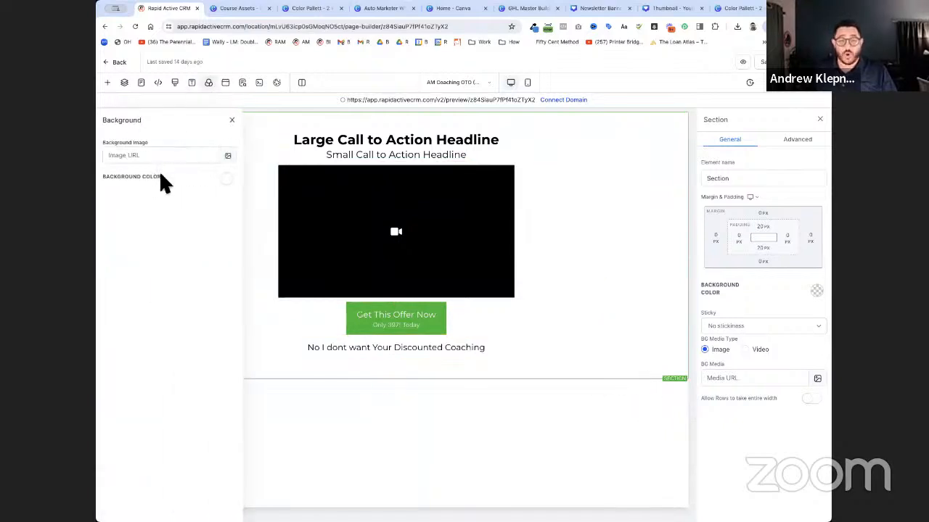
{"action": "left_click", "coordinate": [228, 181]}
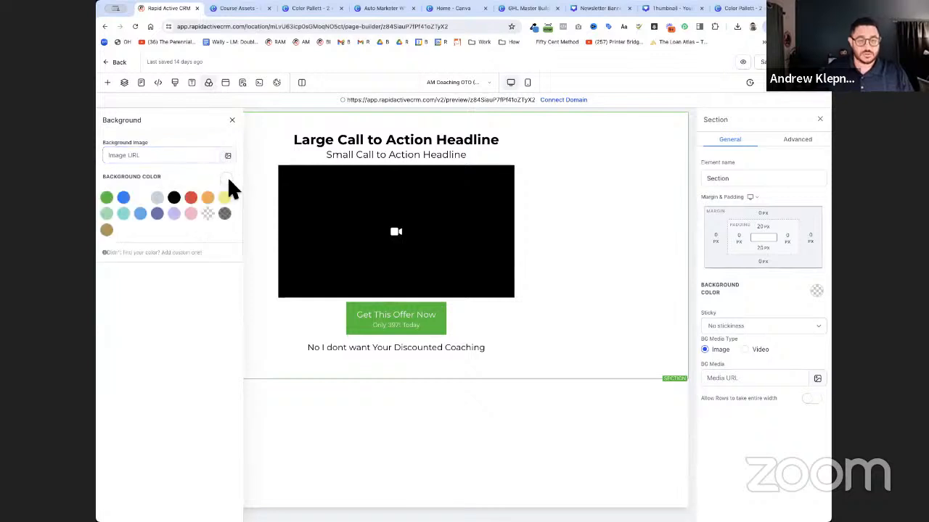
Switch to the Canva color palette and copy the dark blue code 1D5096 without its hash sign.
{"action": "left_click", "coordinate": [753, 8]}
{"action": "left_click", "coordinate": [566, 207]}
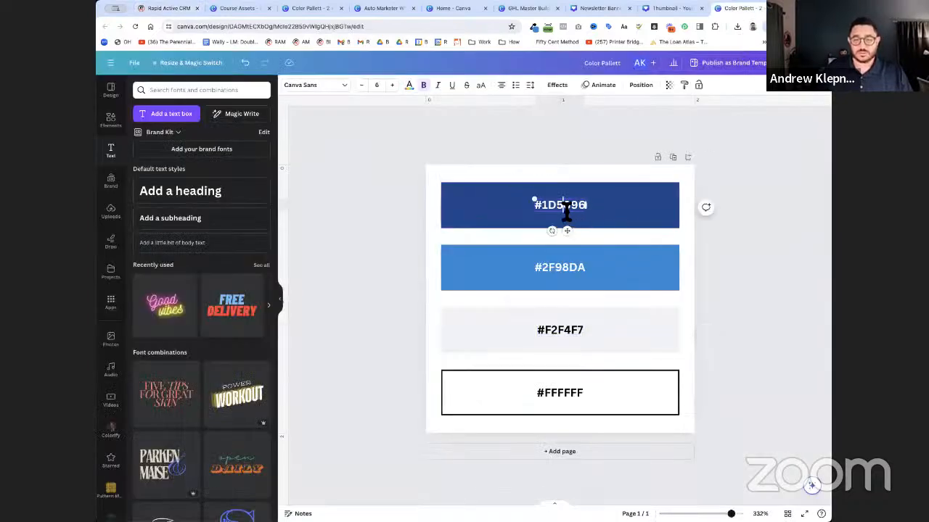
{"action": "double_click", "coordinate": [565, 207]}
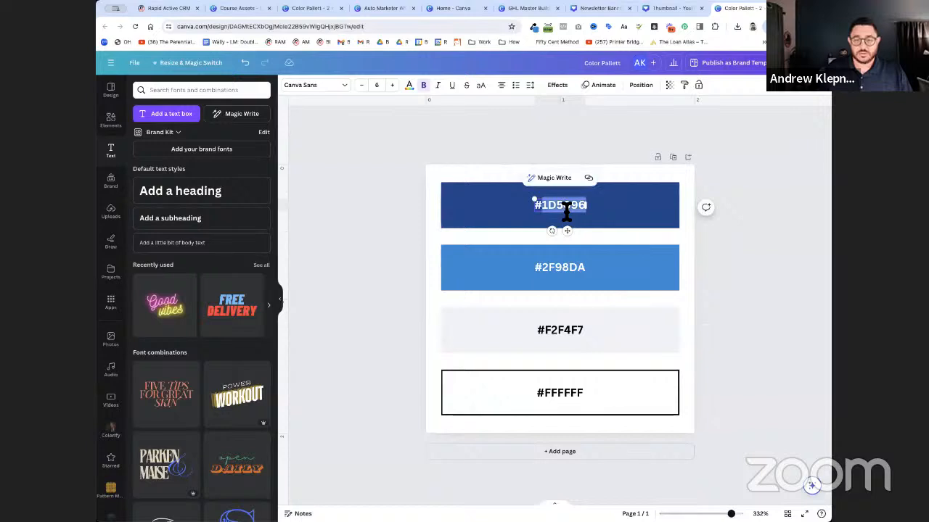
Return to the Rapid Active CRM page builder and add #1D5096, named 1D5096, as a custom background color for the page.
{"action": "left_click", "coordinate": [174, 8]}
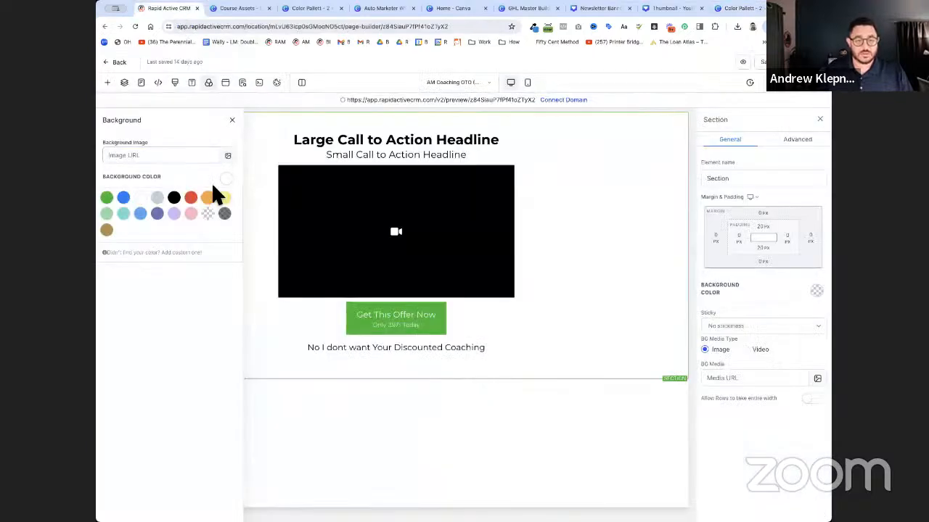
{"action": "left_click", "coordinate": [178, 253]}
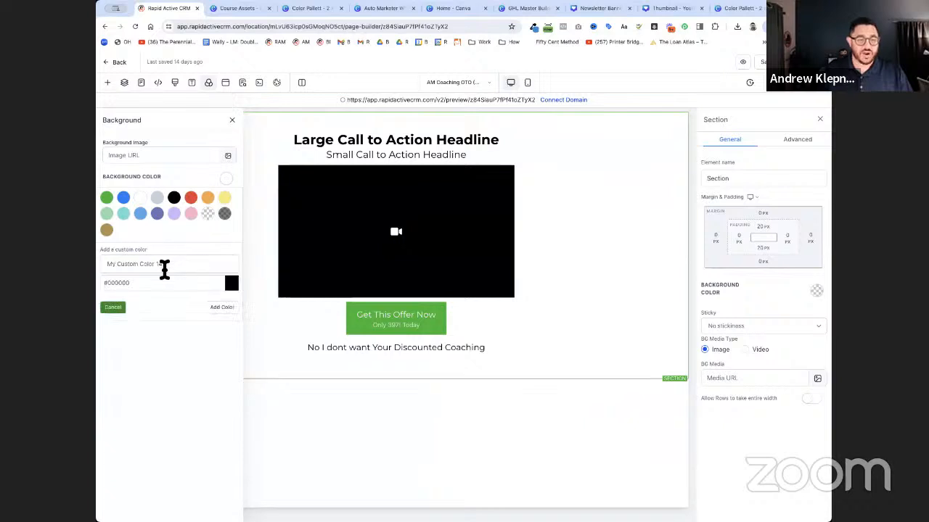
{"action": "triple_click", "coordinate": [159, 268]}
{"action": "left_click", "coordinate": [130, 283]}
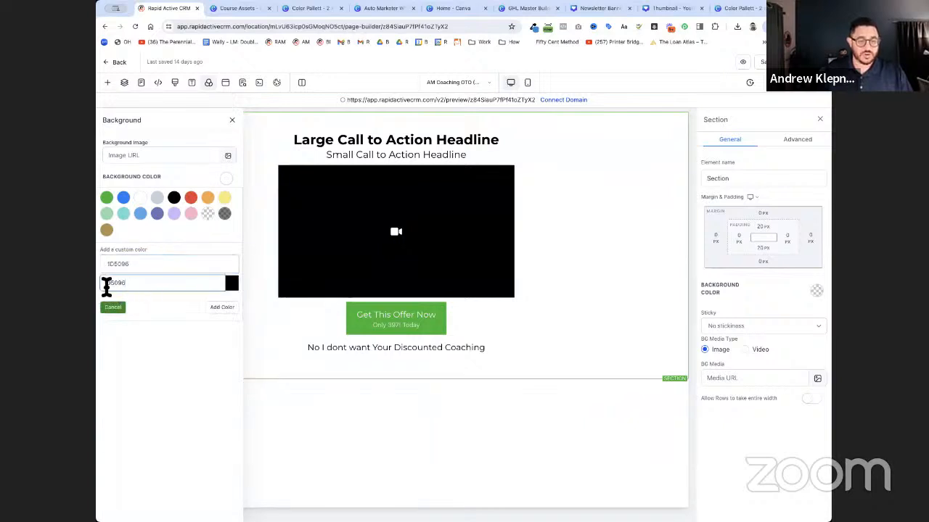
{"action": "type", "text": "#"}
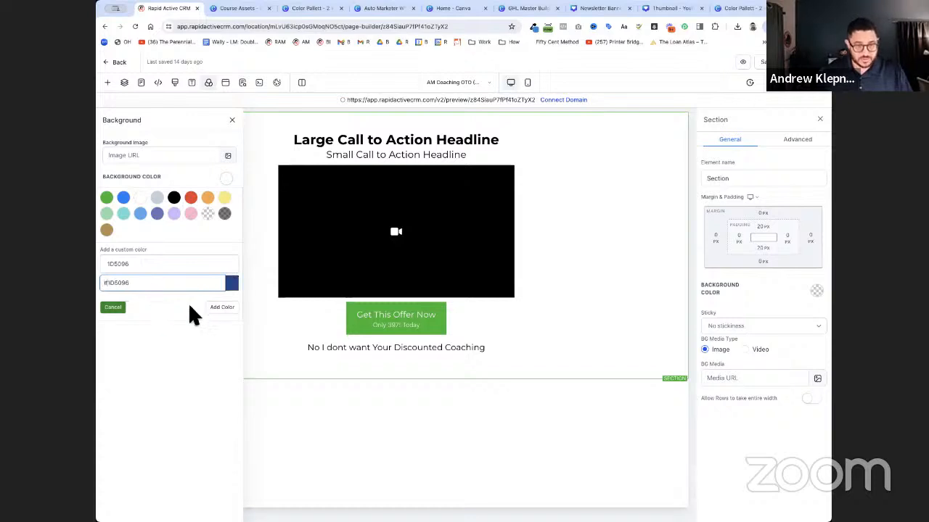
{"action": "left_click", "coordinate": [222, 307]}
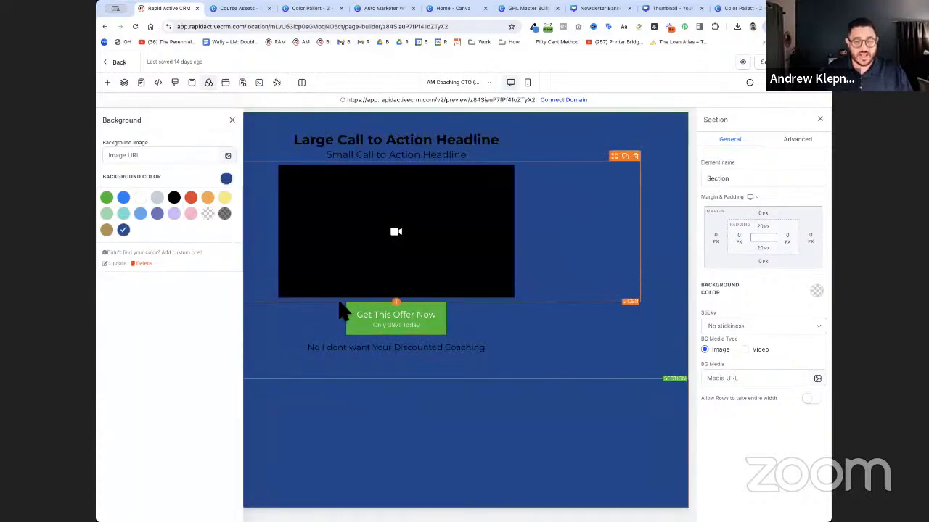
{"action": "left_click", "coordinate": [232, 120]}
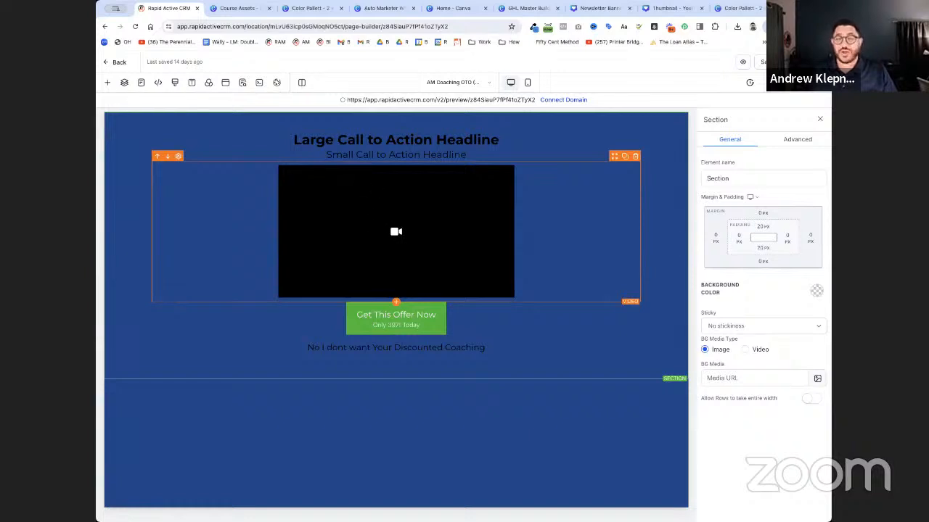
Set the large headline's regular and bold text colors and the small headline's text color to white.
{"action": "left_click", "coordinate": [404, 142]}
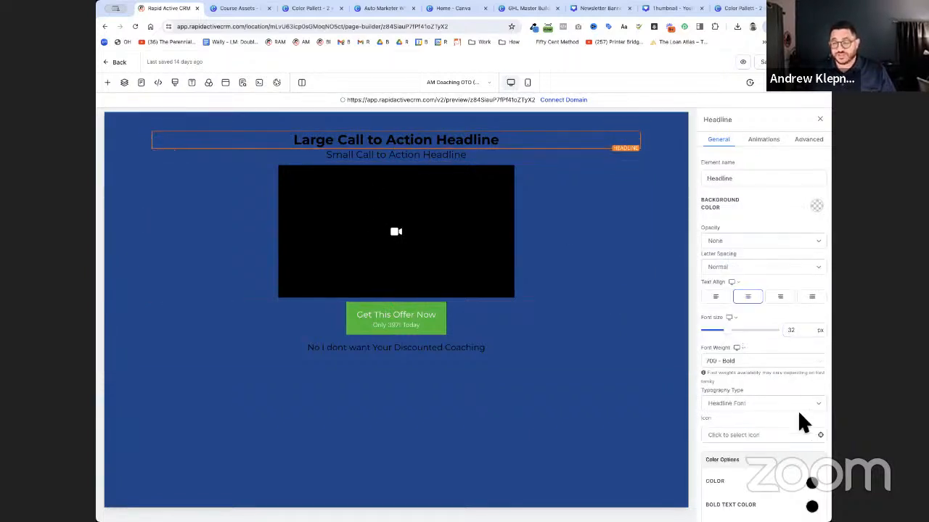
{"action": "scroll", "coordinate": [808, 442], "scroll_direction": "down", "scroll_amount": 3}
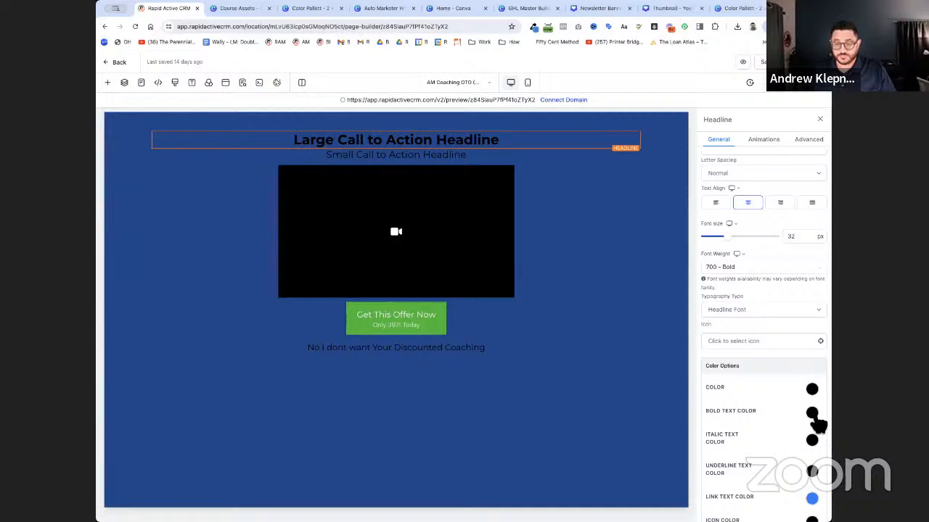
{"action": "left_click", "coordinate": [811, 412]}
{"action": "left_click", "coordinate": [742, 431]}
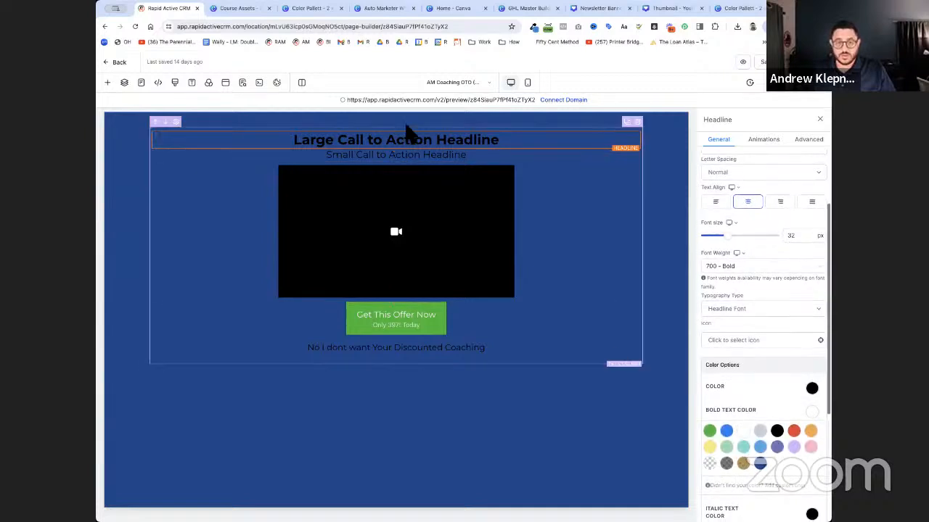
{"action": "left_click", "coordinate": [812, 388]}
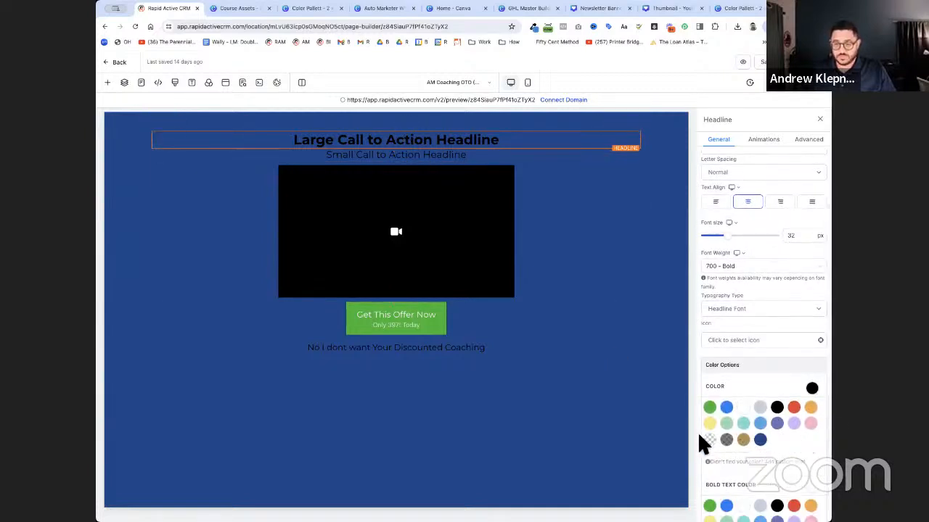
{"action": "left_click", "coordinate": [744, 408]}
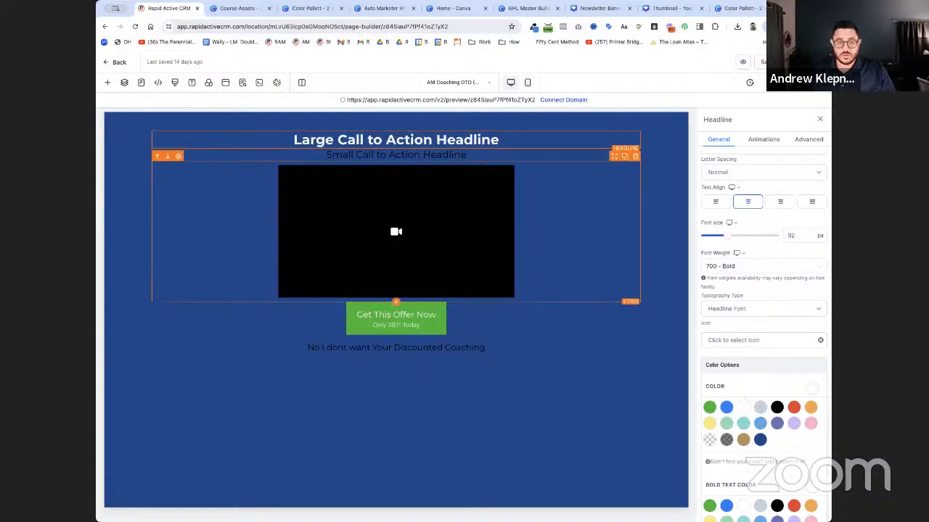
{"action": "left_click", "coordinate": [407, 155]}
{"action": "left_click", "coordinate": [744, 408]}
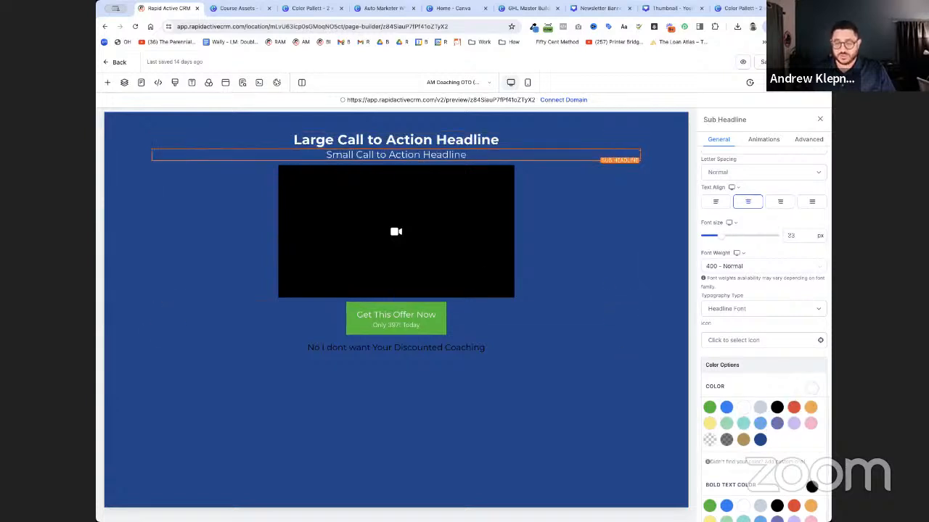
Start a custom background color for the "Get This Offer Now" button and copy #2F98DA from the Canva color palette.
{"action": "left_click", "coordinate": [416, 333]}
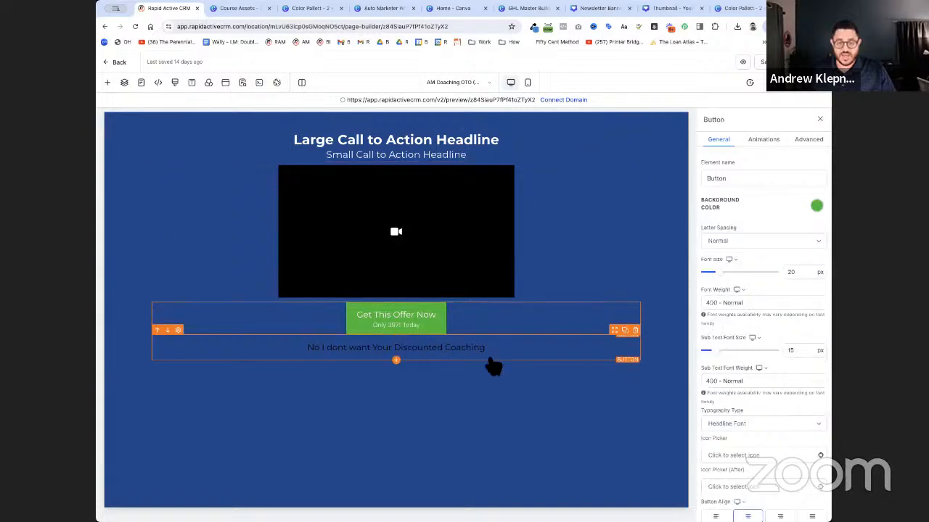
{"action": "left_click", "coordinate": [816, 207]}
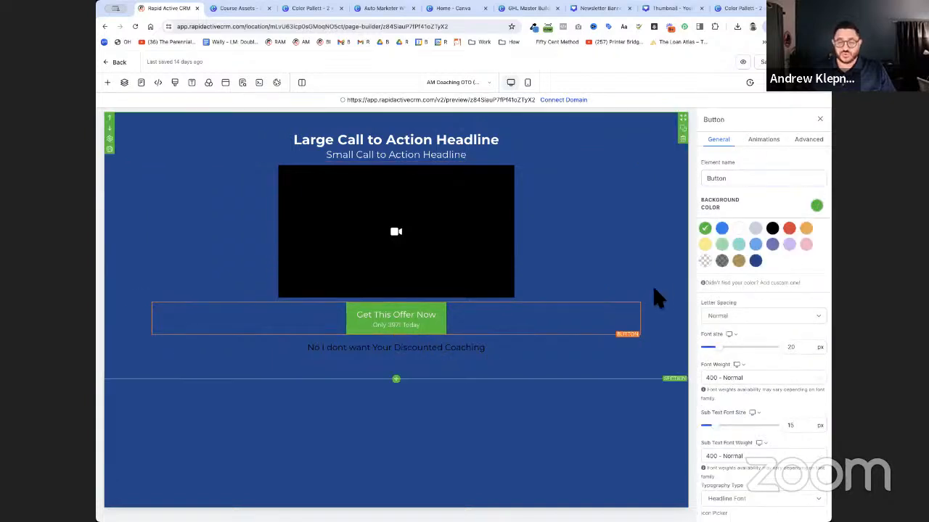
{"action": "left_click", "coordinate": [773, 285]}
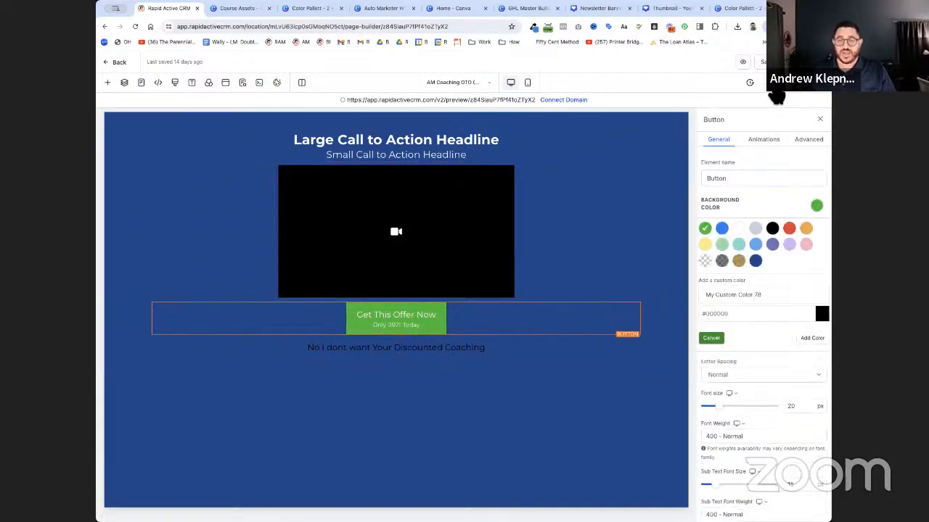
{"action": "left_click", "coordinate": [746, 8]}
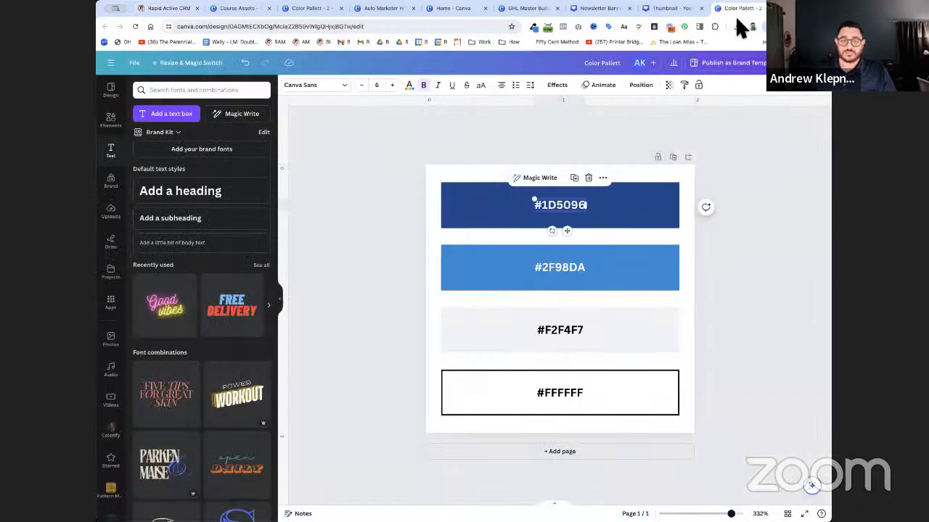
{"action": "double_click", "coordinate": [575, 268]}
{"action": "key", "text": "super+c"}
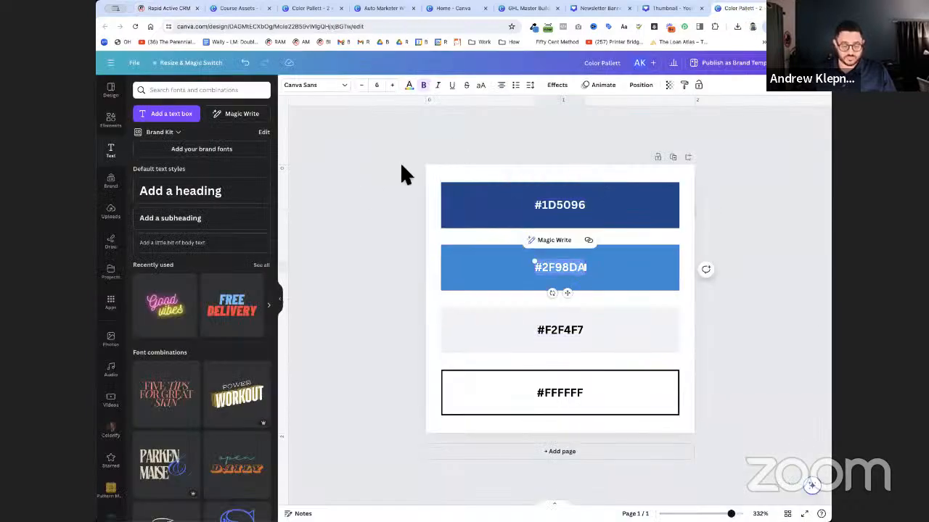
Return to the Rapid Active CRM page builder and add #2F98DA as the offer button's custom background color, using the code as its name.
{"action": "left_click", "coordinate": [173, 9]}
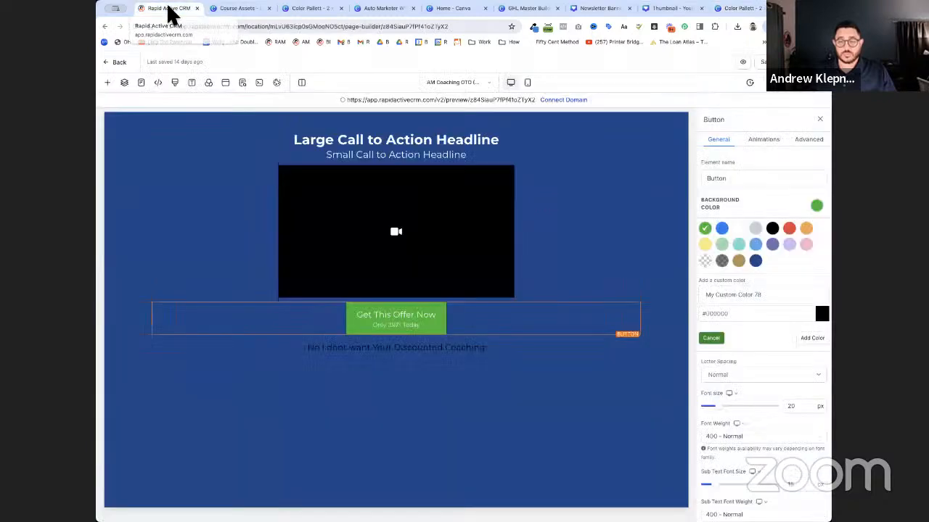
{"action": "triple_click", "coordinate": [794, 300]}
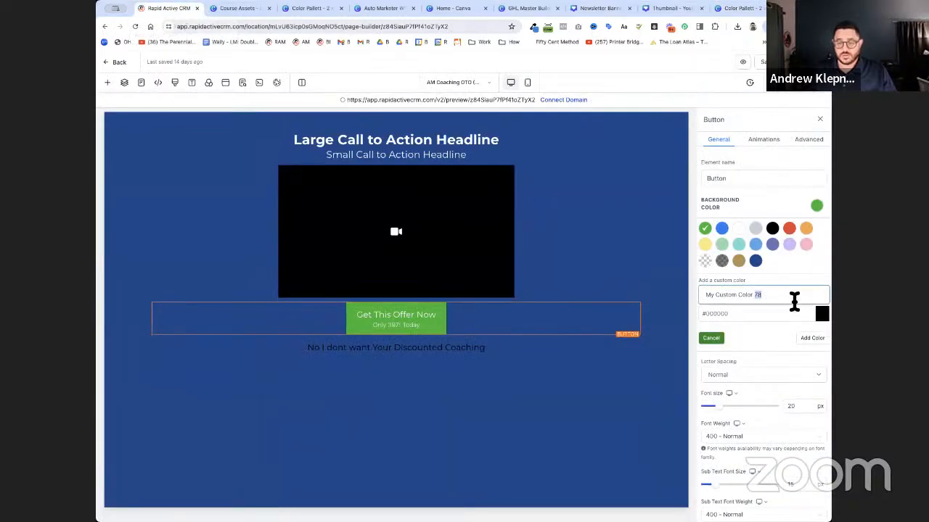
{"action": "key", "text": "super+v"}
{"action": "triple_click", "coordinate": [763, 317]}
{"action": "key", "text": "super+v"}
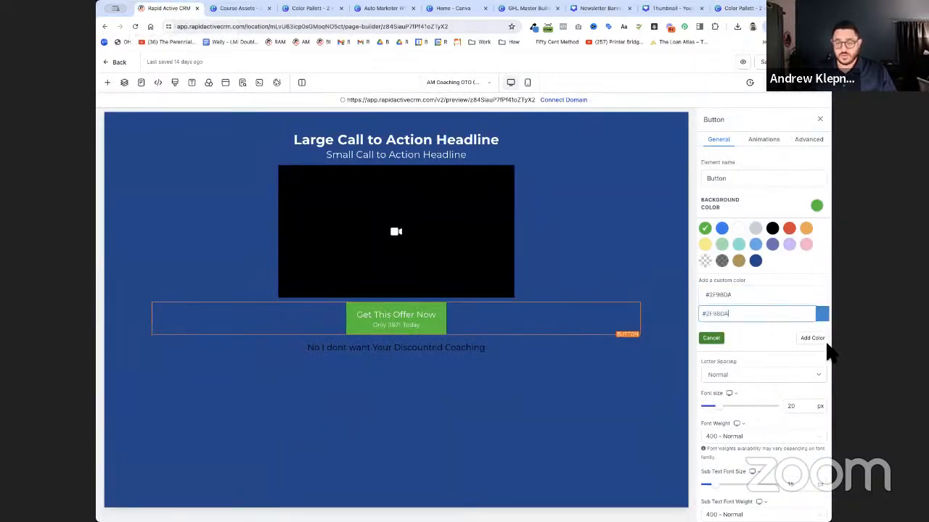
{"action": "left_click", "coordinate": [814, 338]}
Set the text color of the "No I dont want Your Discounted Coaching" button to the custom blue #2F98DA.
{"action": "left_click", "coordinate": [509, 345]}
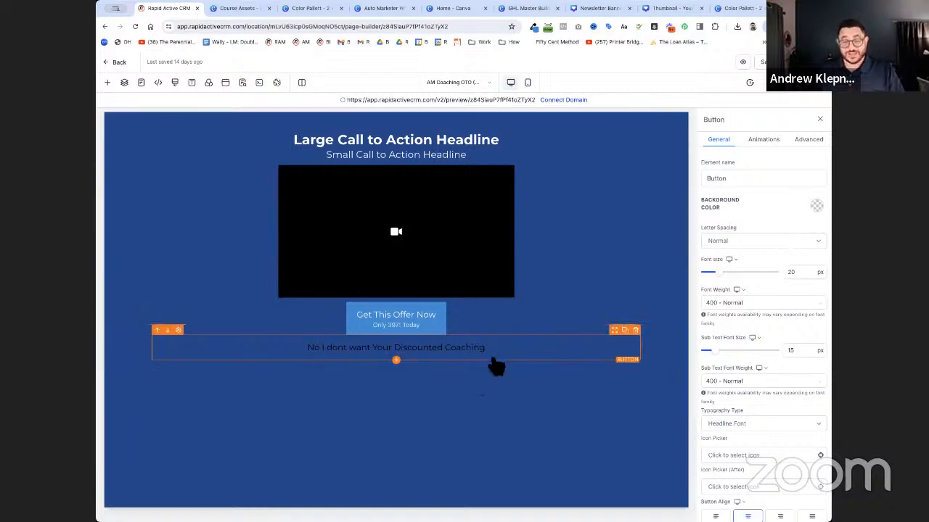
{"action": "scroll", "coordinate": [730, 324], "scroll_direction": "down", "scroll_amount": 2}
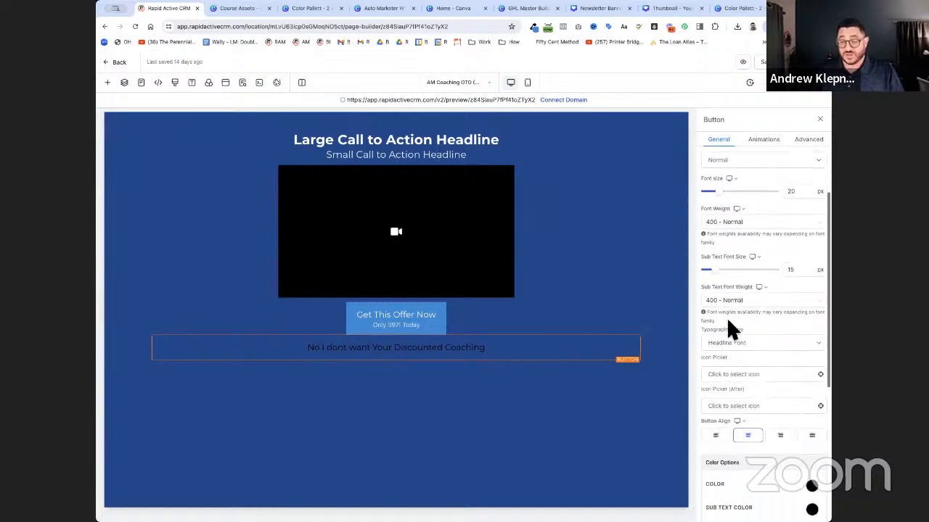
{"action": "scroll", "coordinate": [728, 322], "scroll_direction": "down", "scroll_amount": 6}
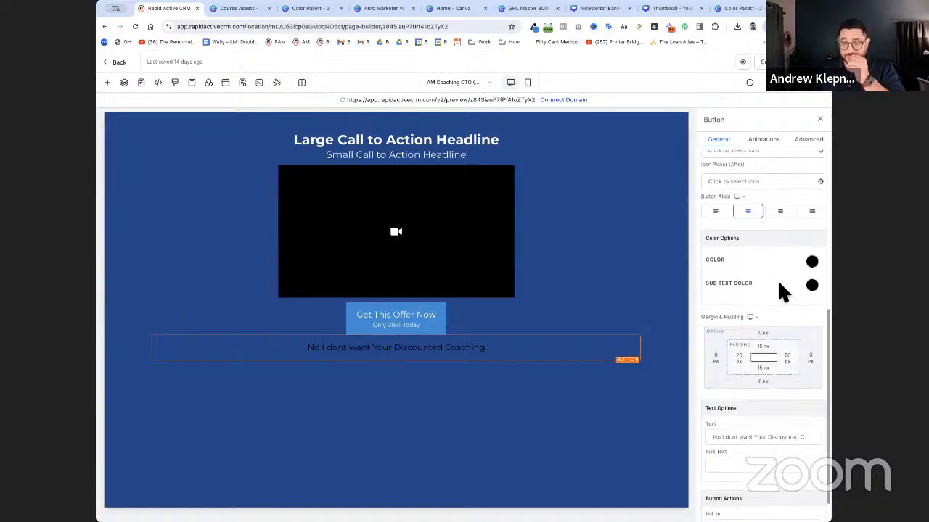
{"action": "left_click", "coordinate": [806, 262]}
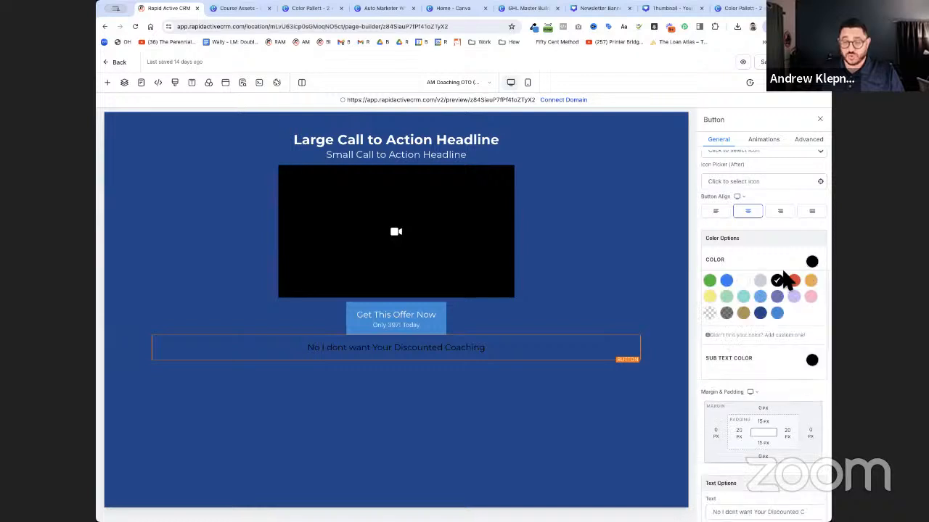
{"action": "left_click", "coordinate": [777, 313]}
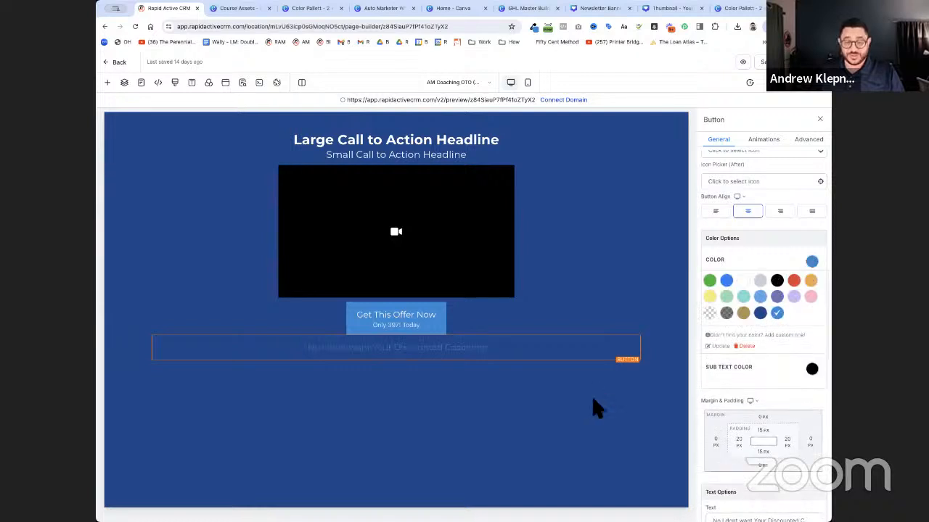
{"action": "left_click", "coordinate": [624, 247]}
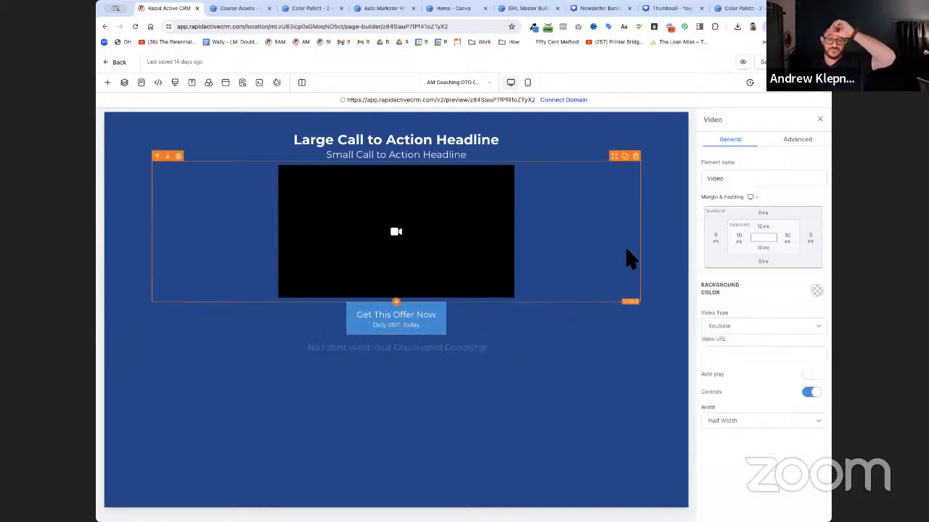
Check the text and action settings of the decline and "Get This Offer Now" buttons, and save the page.
{"action": "left_click", "coordinate": [512, 346]}
{"action": "scroll", "coordinate": [818, 396], "scroll_direction": "down", "scroll_amount": 5}
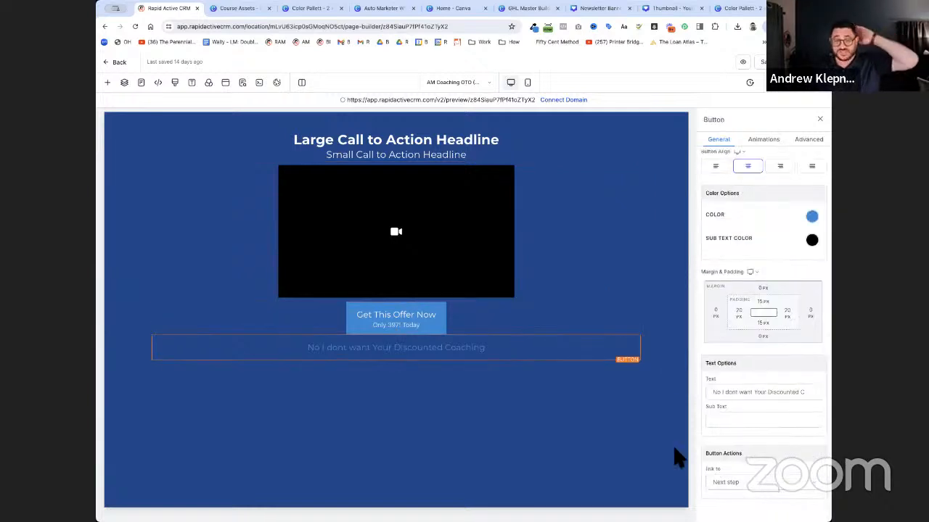
{"action": "left_click", "coordinate": [476, 321]}
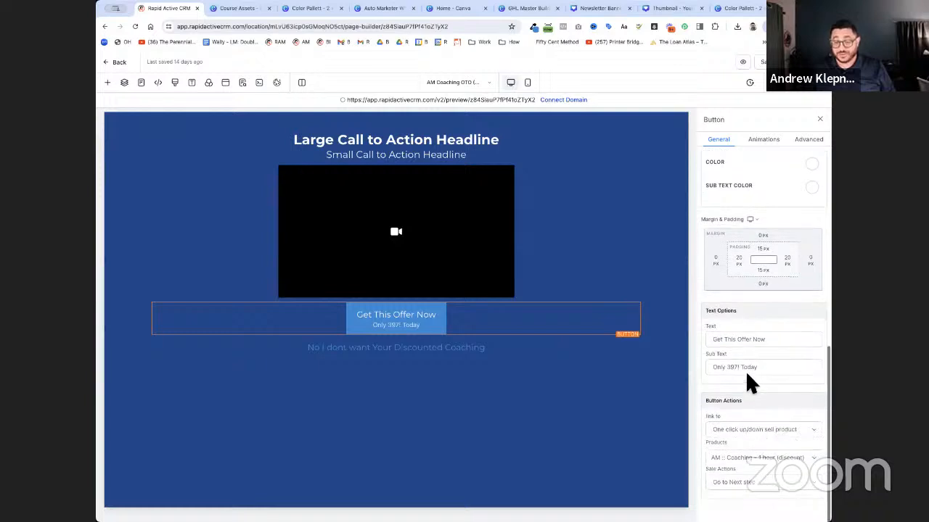
{"action": "left_click", "coordinate": [771, 63]}
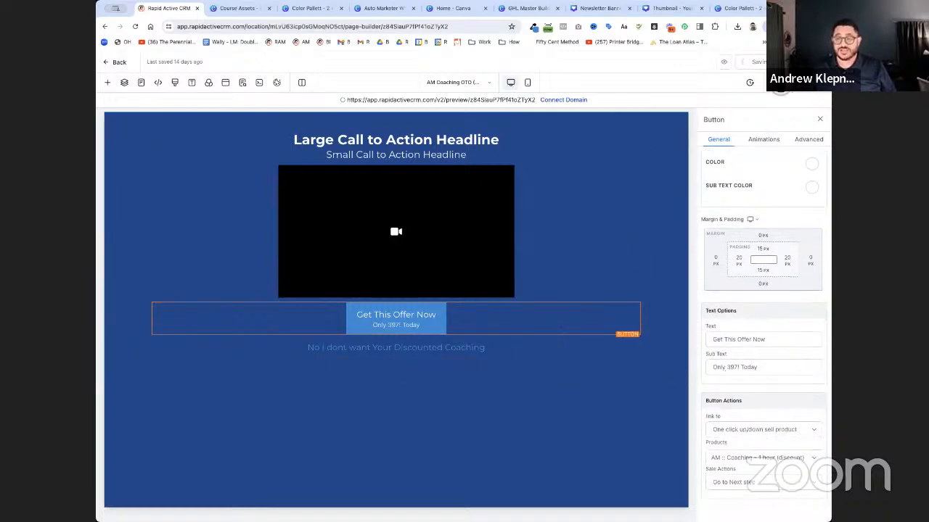
Look over the AM Course Confirmation Page in the page builder and return to the course funnel's steps.
{"action": "left_click", "coordinate": [454, 82]}
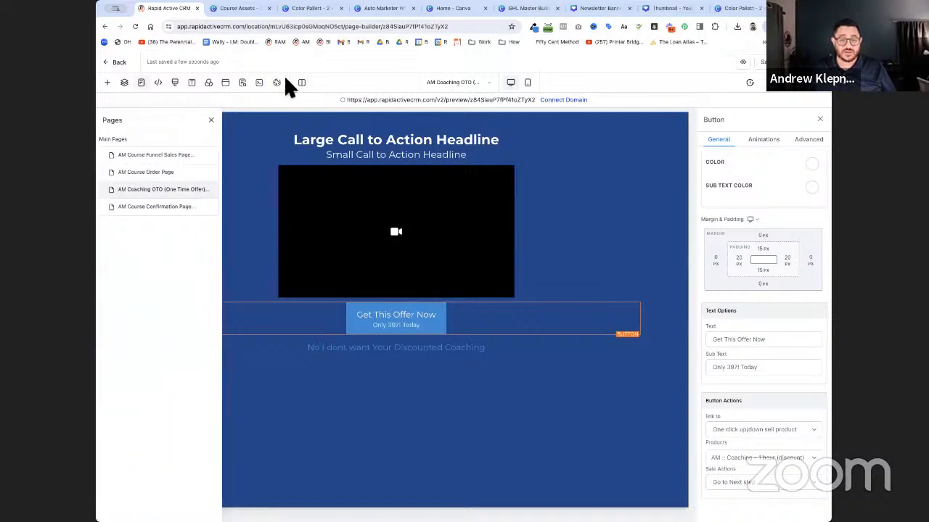
{"action": "left_click", "coordinate": [173, 207]}
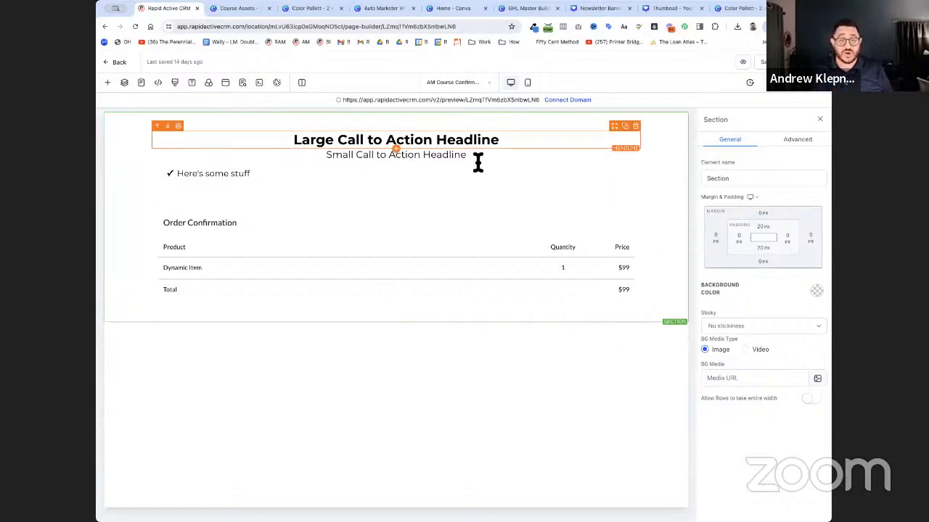
{"action": "left_click", "coordinate": [118, 64]}
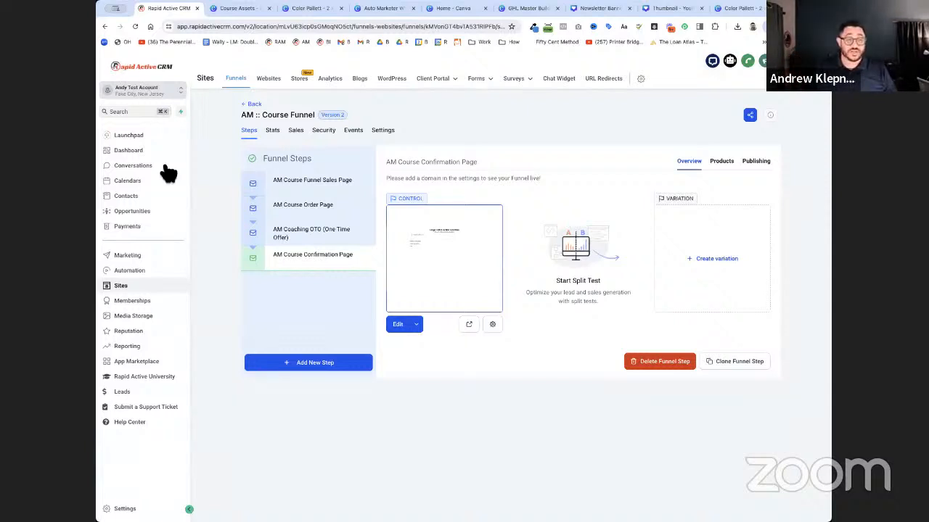
Go to the course products under Memberships and open the AM Course product's details for editing.
{"action": "left_click", "coordinate": [145, 305]}
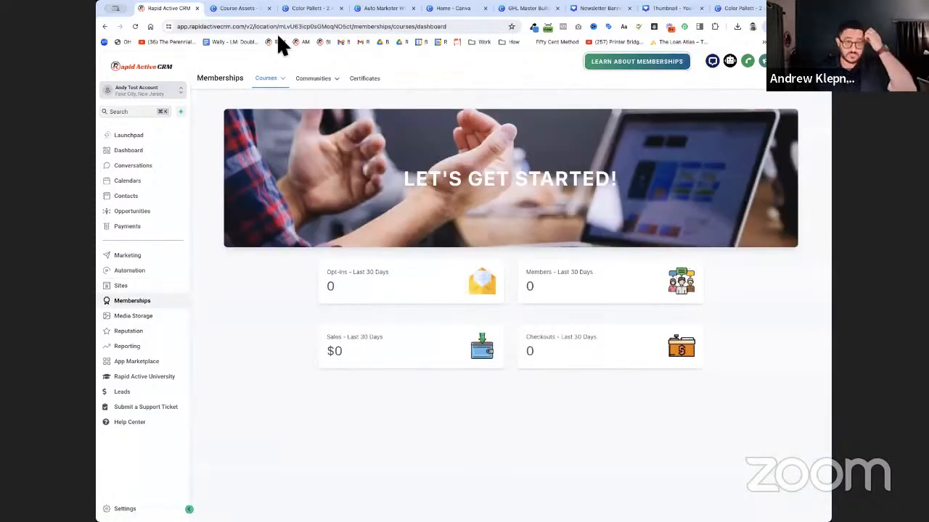
{"action": "left_click", "coordinate": [268, 78]}
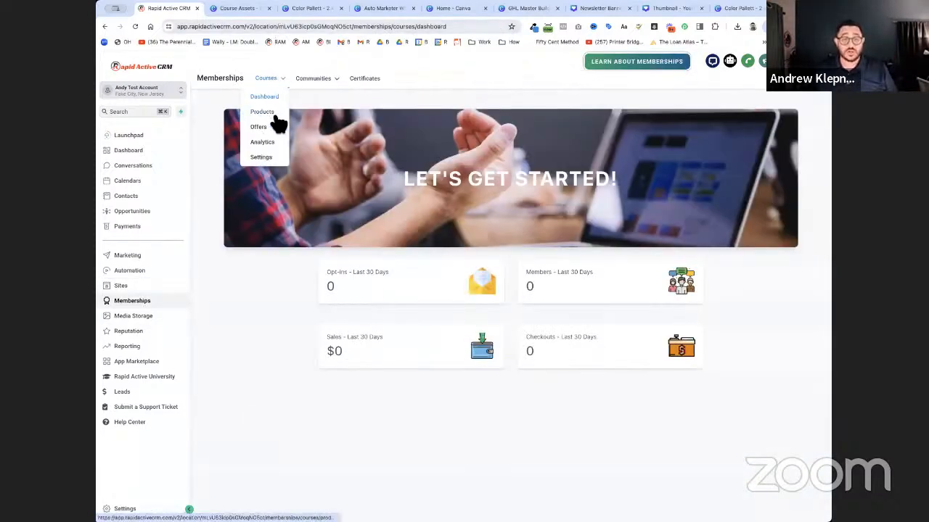
{"action": "left_click", "coordinate": [272, 113]}
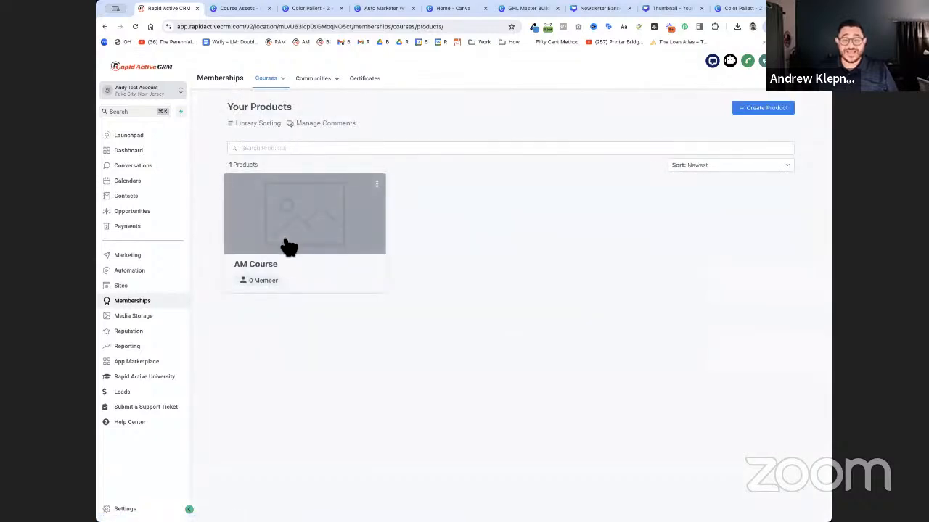
{"action": "left_click", "coordinate": [376, 185]}
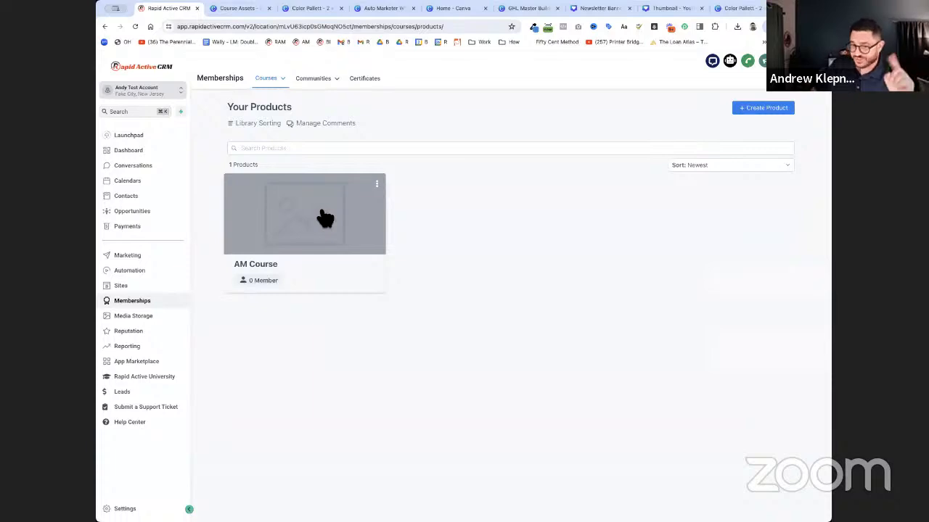
{"action": "left_click", "coordinate": [378, 186]}
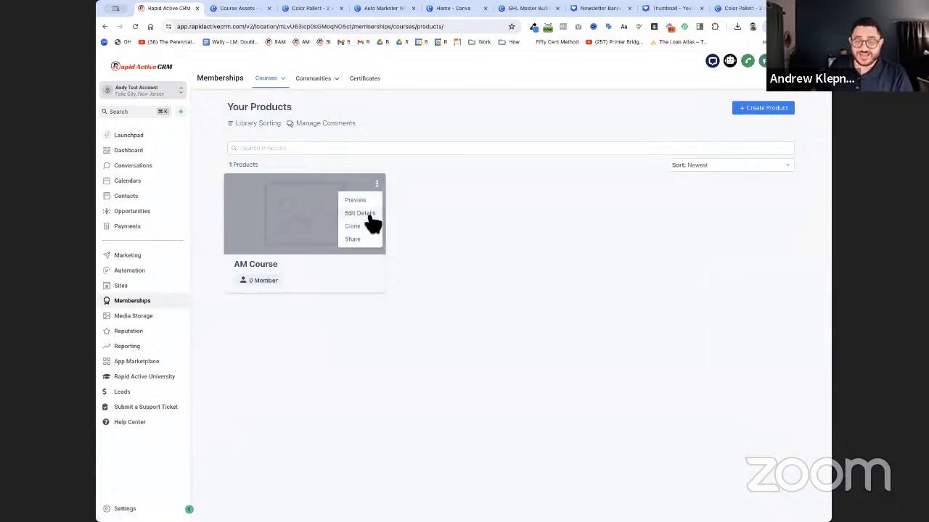
{"action": "left_click", "coordinate": [369, 217]}
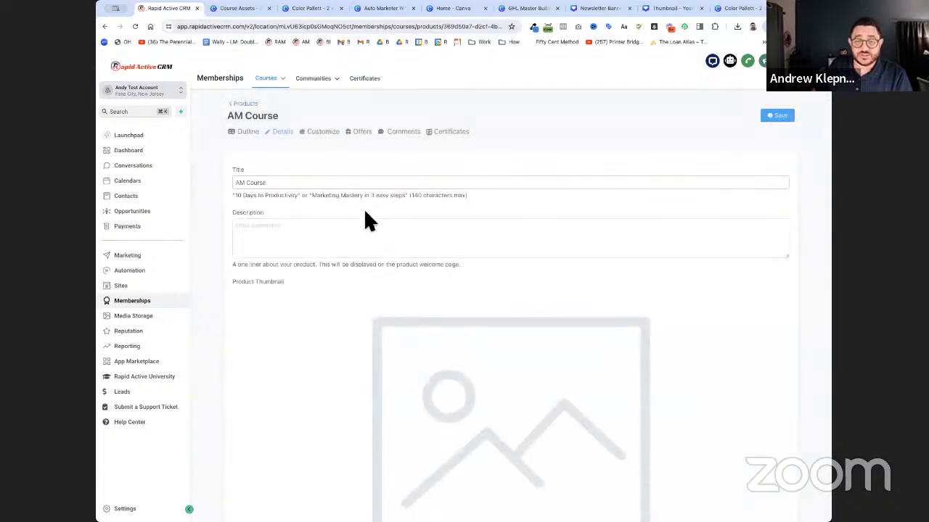
Upload the "How to Create a Course in HighLevel" image as the product thumbnail and save the product.
{"action": "scroll", "coordinate": [546, 472], "scroll_direction": "down", "scroll_amount": 2}
{"action": "scroll", "coordinate": [546, 473], "scroll_direction": "down", "scroll_amount": 2}
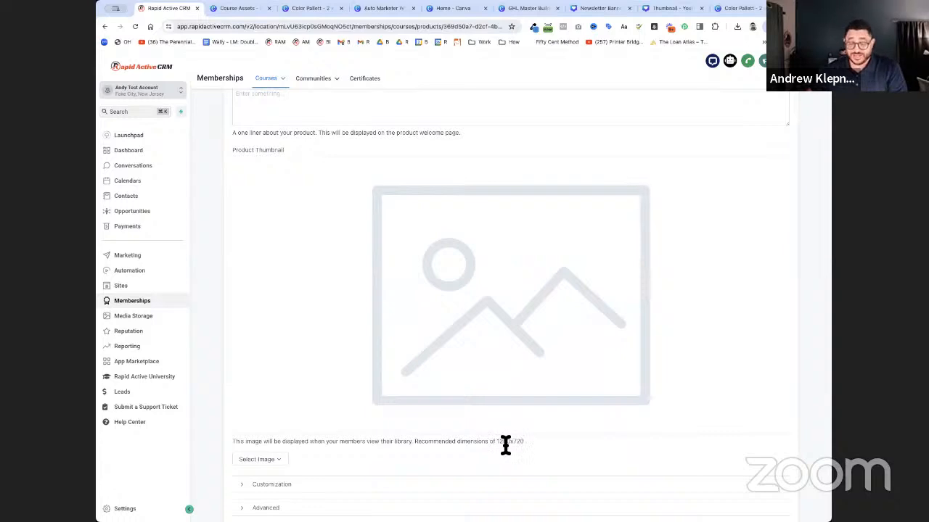
{"action": "left_click", "coordinate": [279, 462]}
{"action": "left_click", "coordinate": [274, 441]}
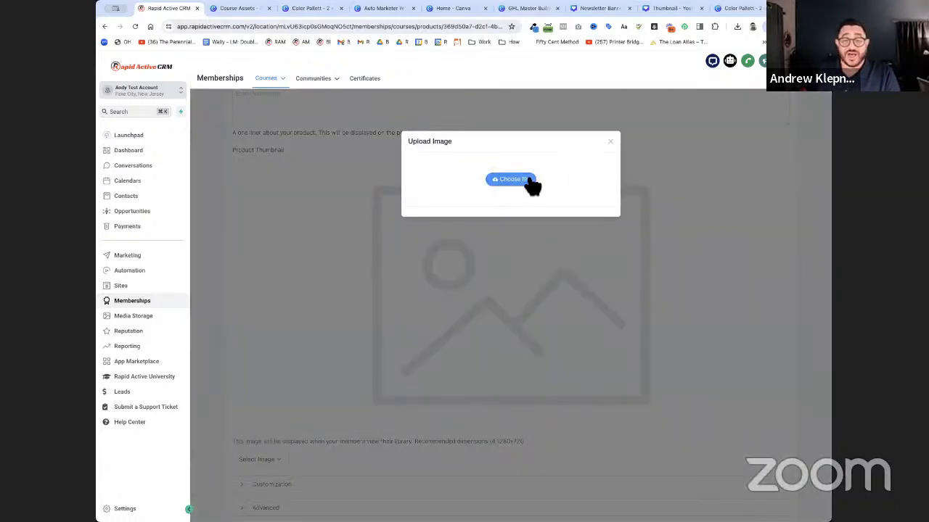
{"action": "left_click", "coordinate": [529, 182]}
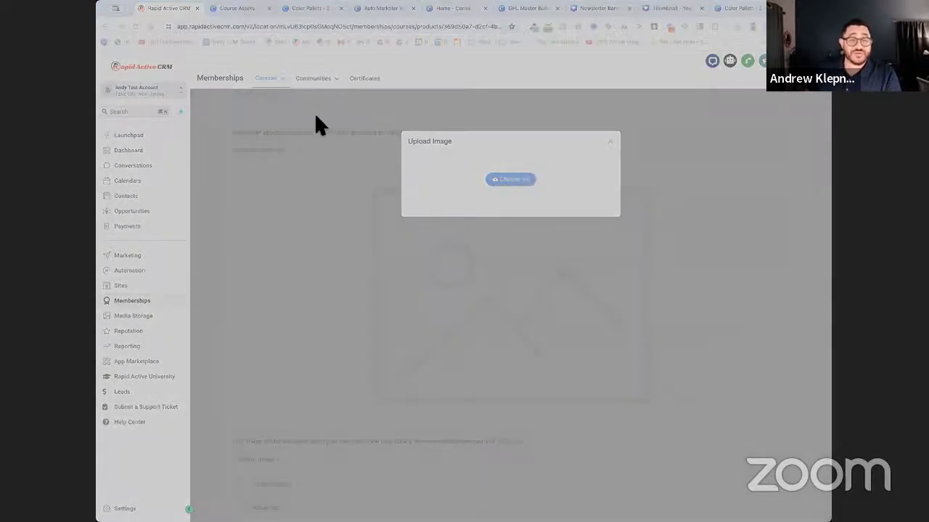
{"action": "left_click", "coordinate": [577, 281]}
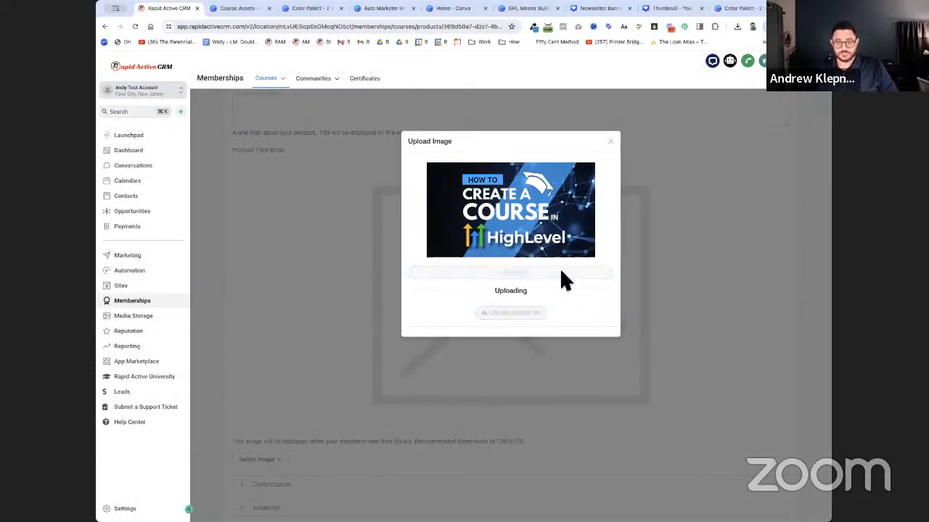
{"action": "scroll", "coordinate": [562, 279], "scroll_direction": "down", "scroll_amount": 2}
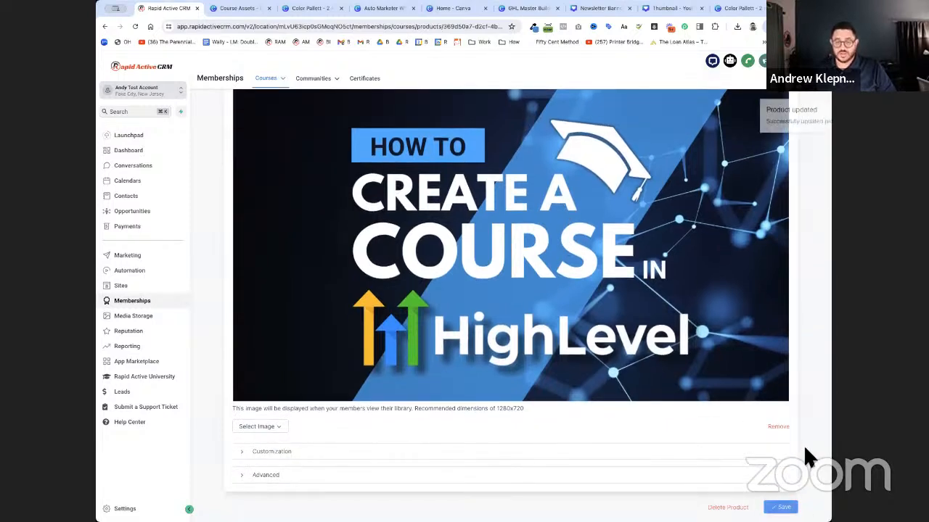
Examine the product's advanced settings for custom JS and custom CSS.
{"action": "scroll", "coordinate": [273, 477], "scroll_direction": "up", "scroll_amount": 1}
{"action": "left_click", "coordinate": [275, 479]}
{"action": "scroll", "coordinate": [290, 468], "scroll_direction": "down", "scroll_amount": 6}
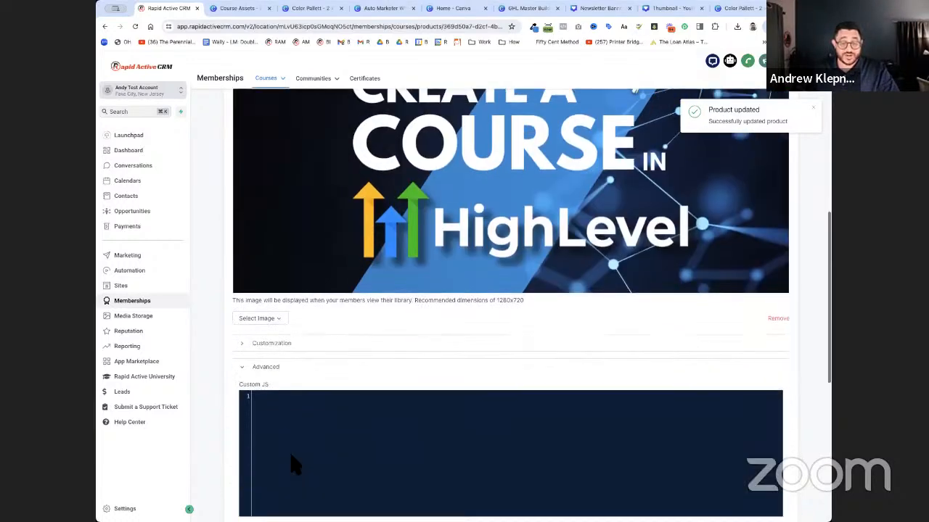
{"action": "scroll", "coordinate": [294, 461], "scroll_direction": "down", "scroll_amount": 1}
{"action": "scroll", "coordinate": [291, 456], "scroll_direction": "up", "scroll_amount": 1}
{"action": "scroll", "coordinate": [289, 451], "scroll_direction": "up", "scroll_amount": 3}
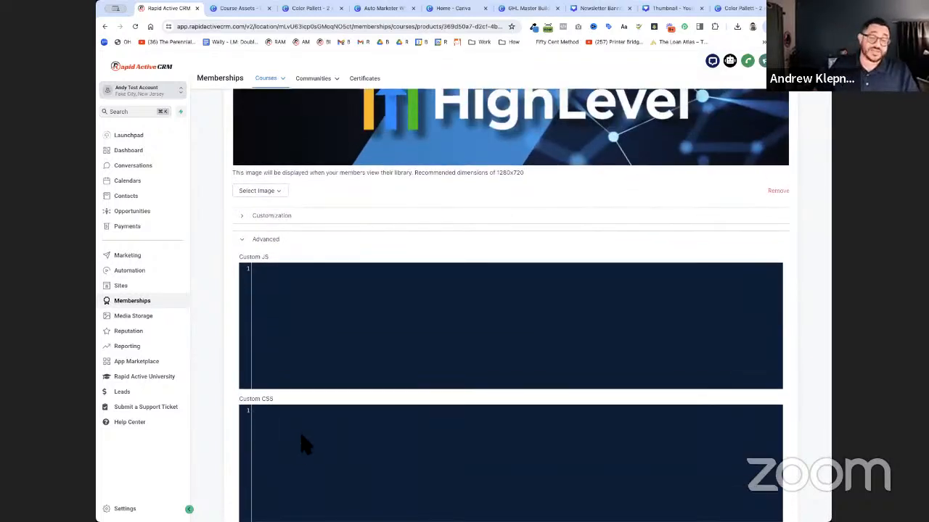
{"action": "scroll", "coordinate": [303, 442], "scroll_direction": "up", "scroll_amount": 1}
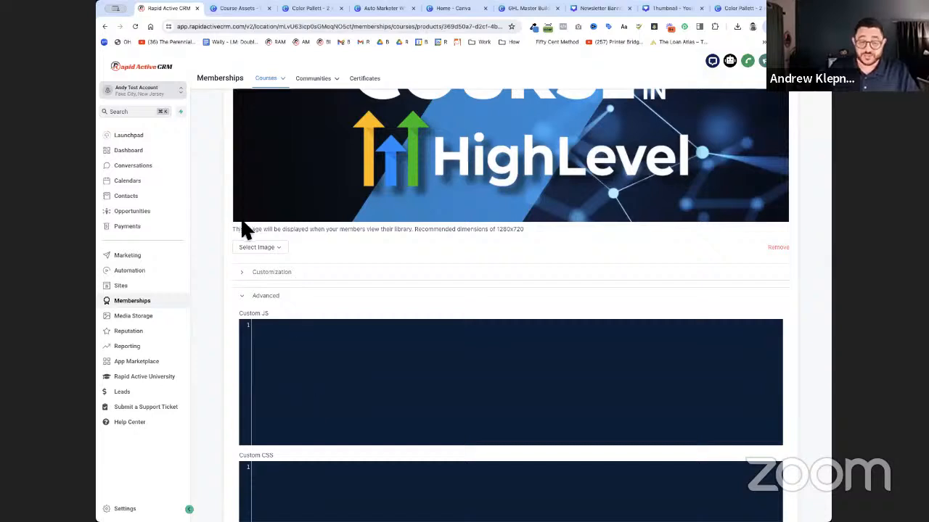
Upload the photo of the two instructors as the headshot in the product's instructor customization.
{"action": "left_click", "coordinate": [348, 274]}
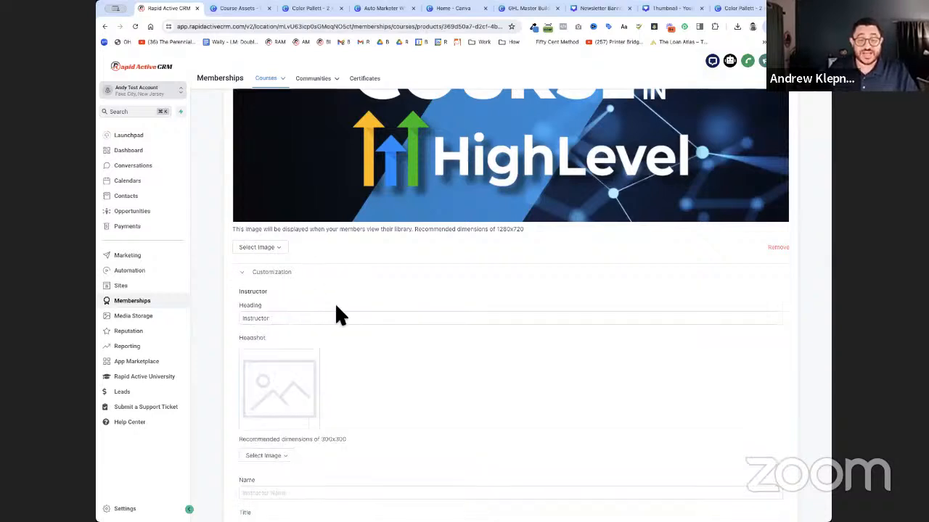
{"action": "scroll", "coordinate": [335, 314], "scroll_direction": "down", "scroll_amount": 1}
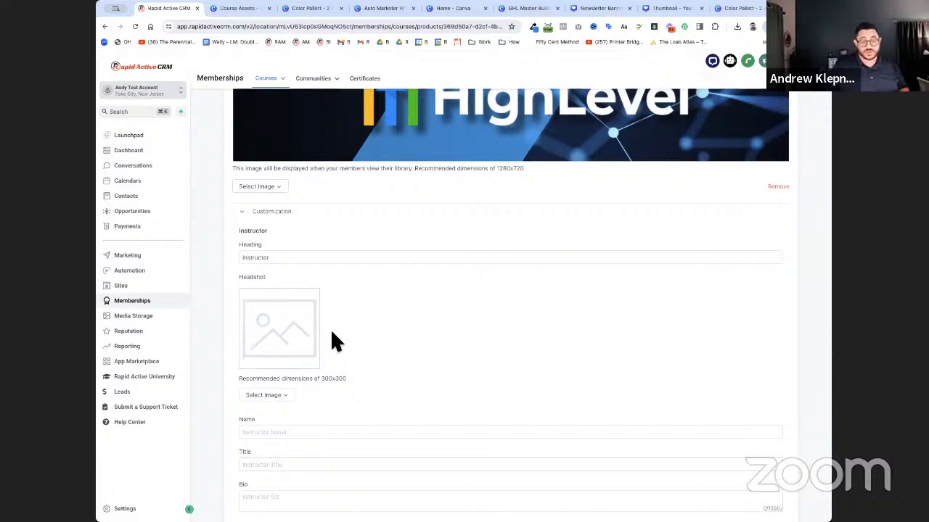
{"action": "left_click", "coordinate": [294, 397]}
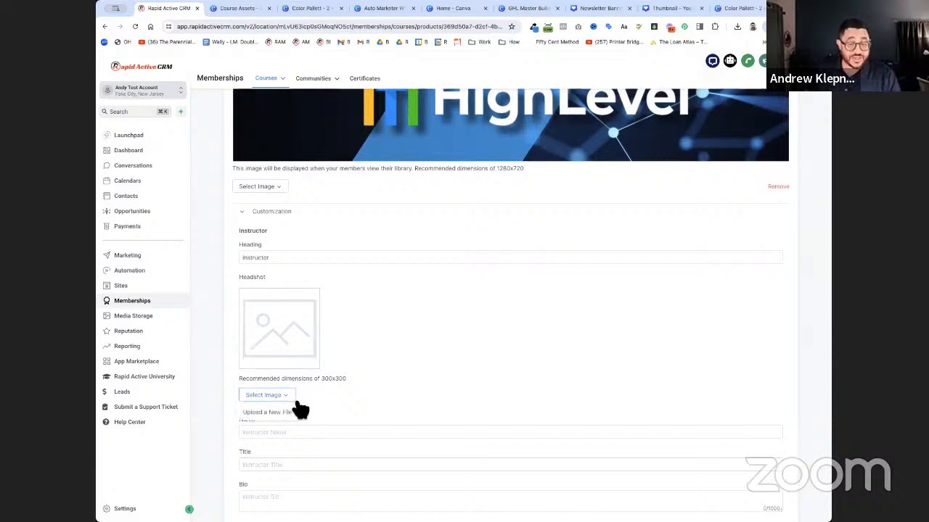
{"action": "left_click", "coordinate": [289, 412]}
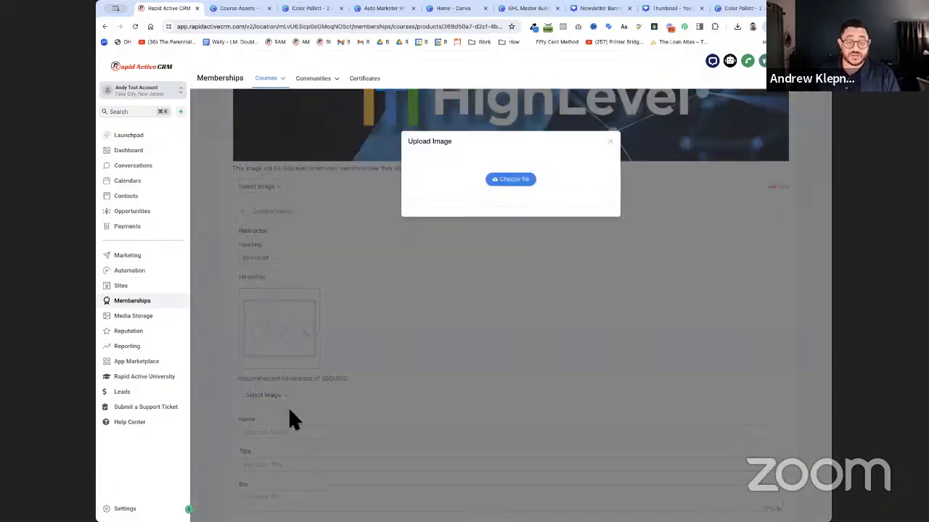
{"action": "left_click", "coordinate": [517, 180]}
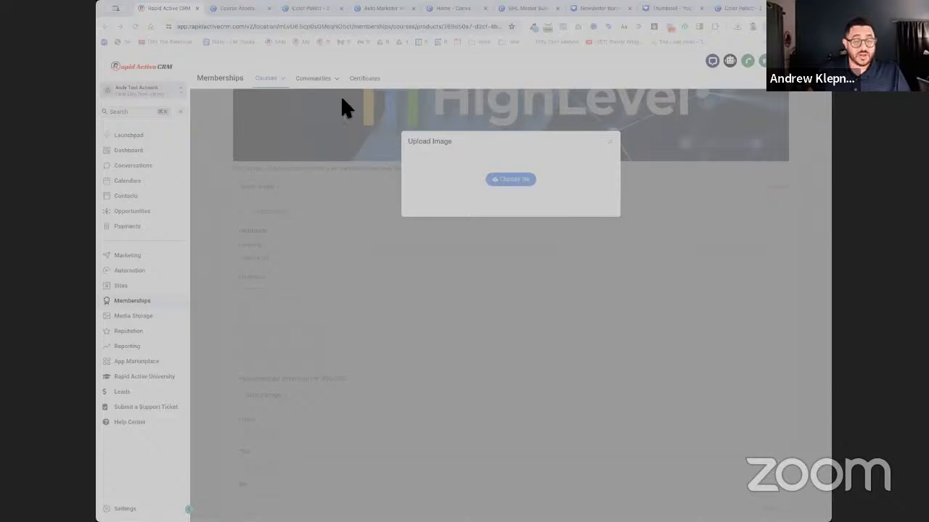
{"action": "double_click", "coordinate": [332, 124]}
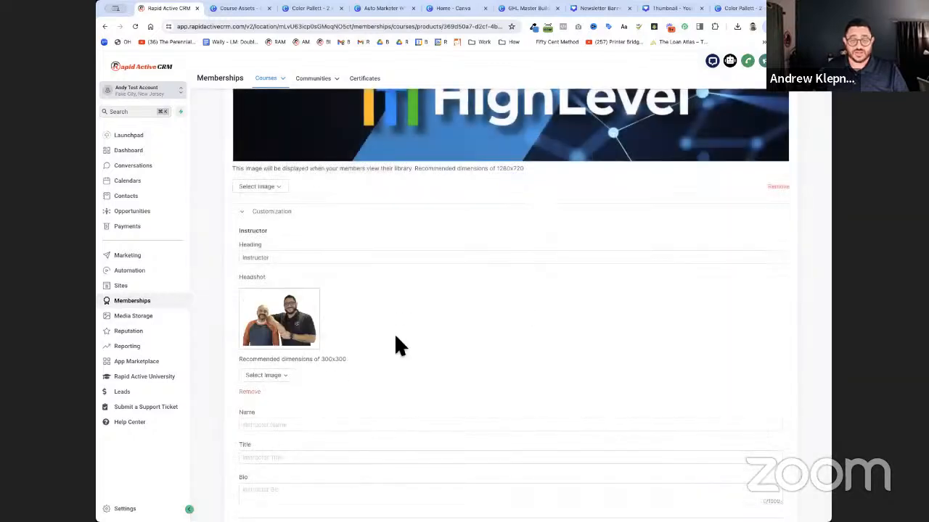
Enter the two instructors' first names, joined by an ampersand, as the instructor name.
{"action": "scroll", "coordinate": [398, 346], "scroll_direction": "down", "scroll_amount": 3}
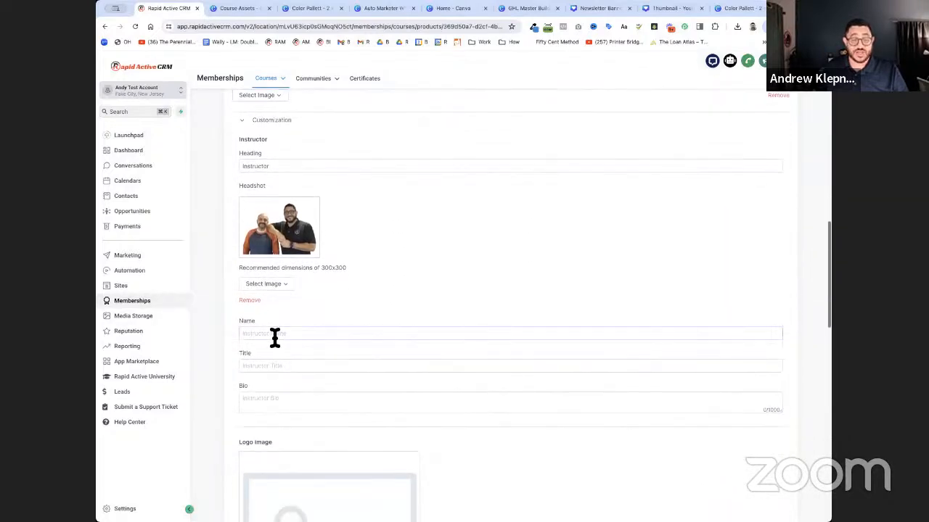
{"action": "left_click", "coordinate": [270, 335]}
{"action": "type", "text": "Nuno & Andy"}
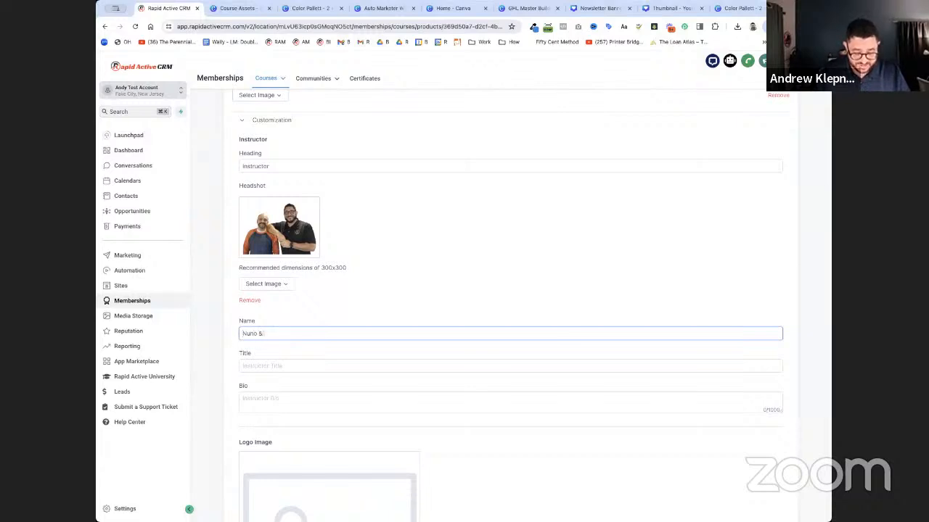
{"action": "left_click", "coordinate": [297, 368]}
Check the Course Assets folder in Canva, return to Rapid Active CRM and upload the red-and-navy gears-and-chart image as the product's logo.
{"action": "scroll", "coordinate": [317, 401], "scroll_direction": "down", "scroll_amount": 5}
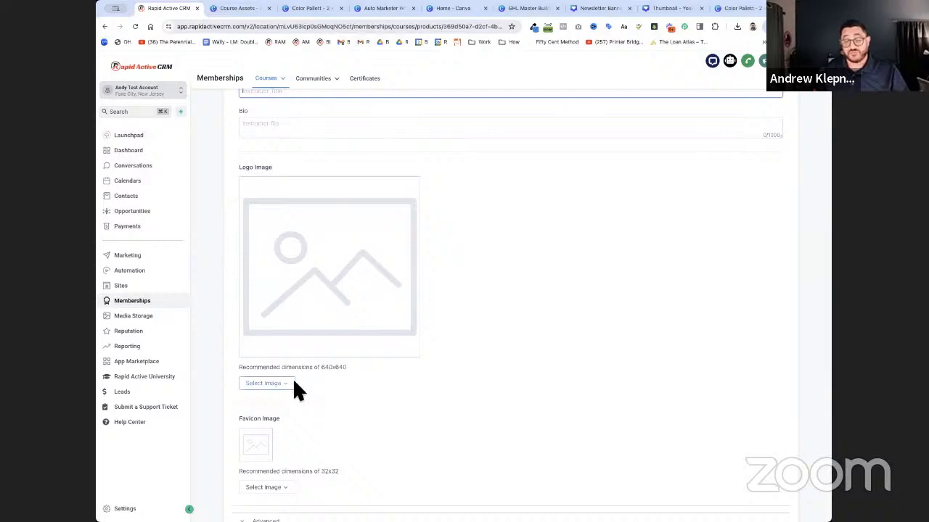
{"action": "left_click", "coordinate": [295, 388]}
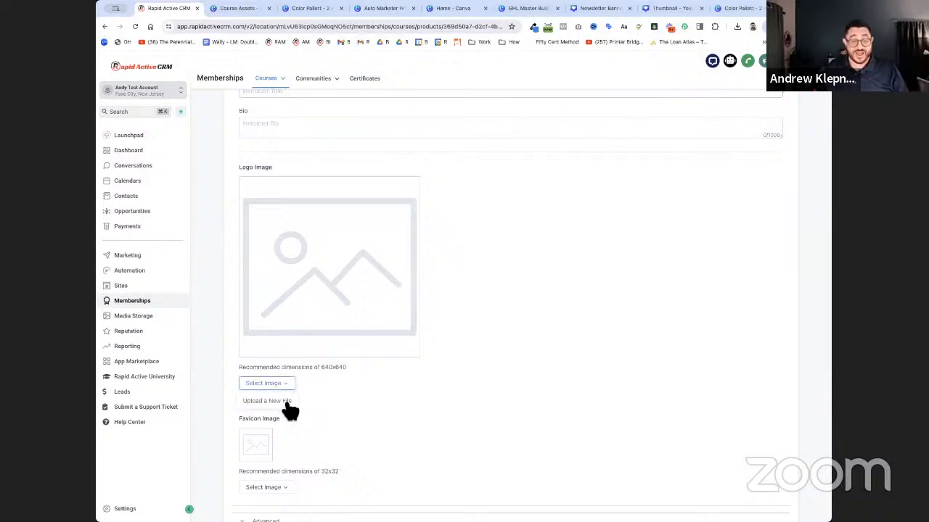
{"action": "left_click", "coordinate": [269, 401]}
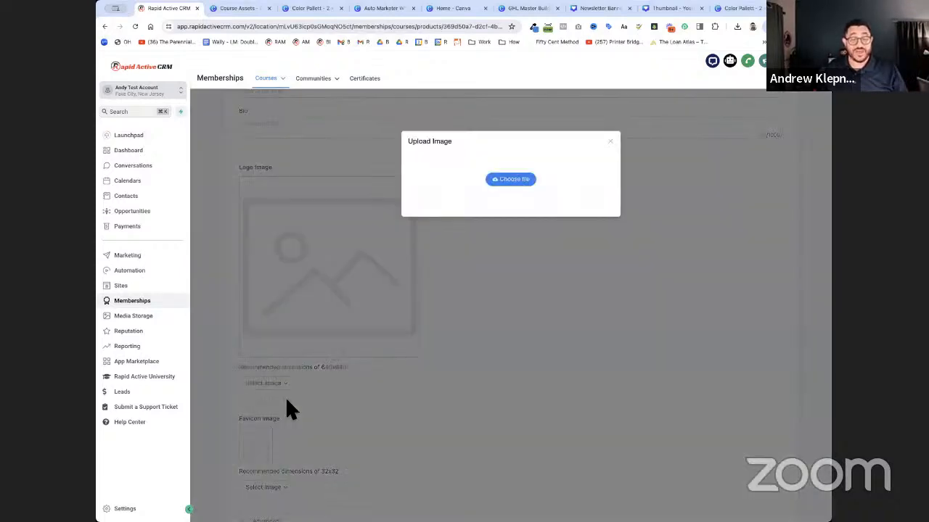
{"action": "left_click", "coordinate": [510, 181]}
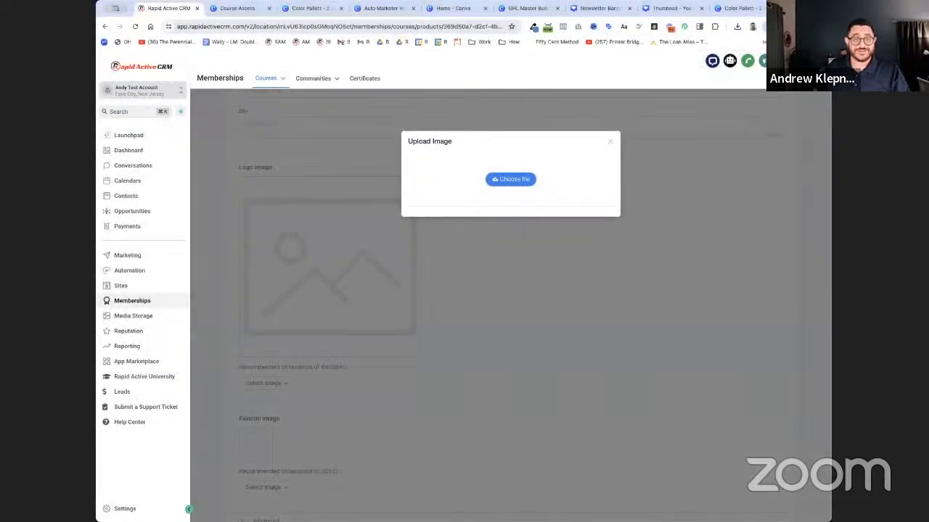
{"action": "left_click", "coordinate": [238, 8]}
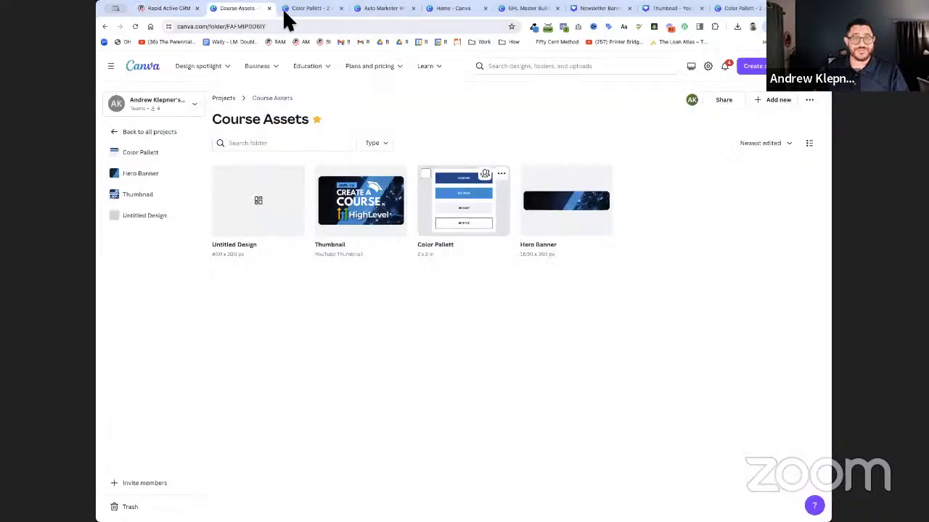
{"action": "left_click", "coordinate": [168, 7]}
{"action": "left_click", "coordinate": [498, 182]}
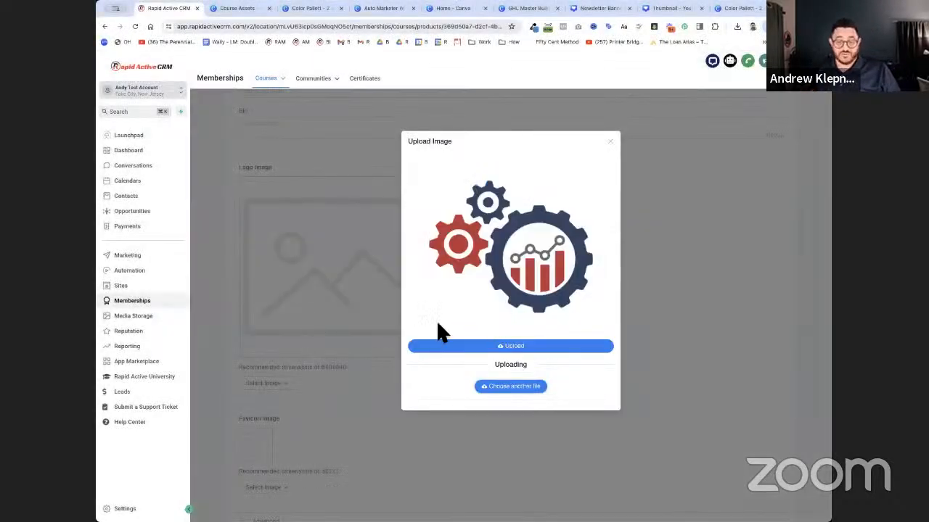
{"action": "left_click", "coordinate": [558, 347]}
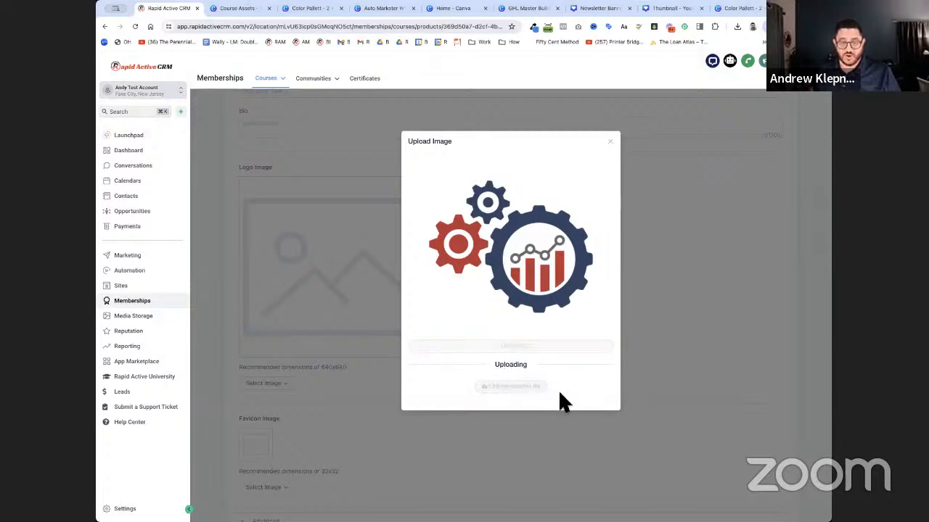
Upload the red-and-navy gears-and-chart image as the product's favicon.
{"action": "scroll", "coordinate": [544, 410], "scroll_direction": "down", "scroll_amount": 1}
{"action": "scroll", "coordinate": [544, 413], "scroll_direction": "down", "scroll_amount": 2}
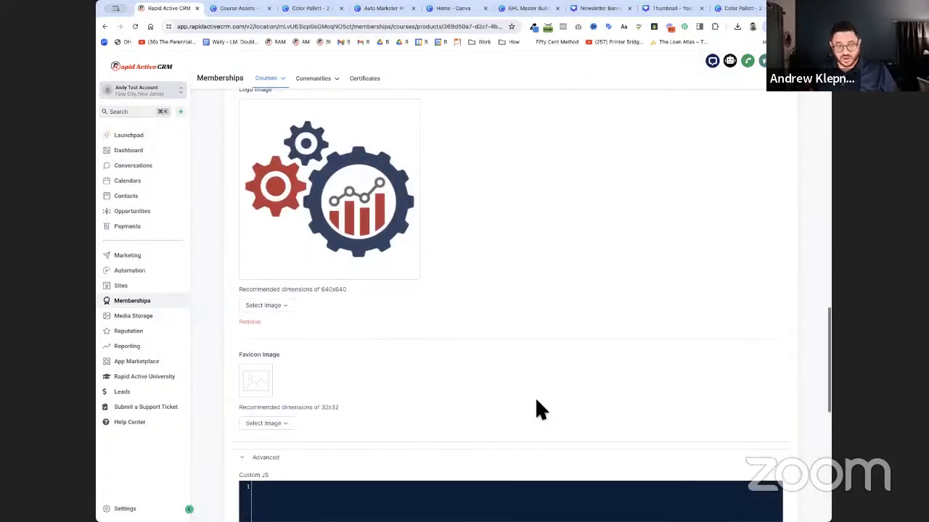
{"action": "left_click", "coordinate": [289, 426]}
{"action": "left_click", "coordinate": [283, 441]}
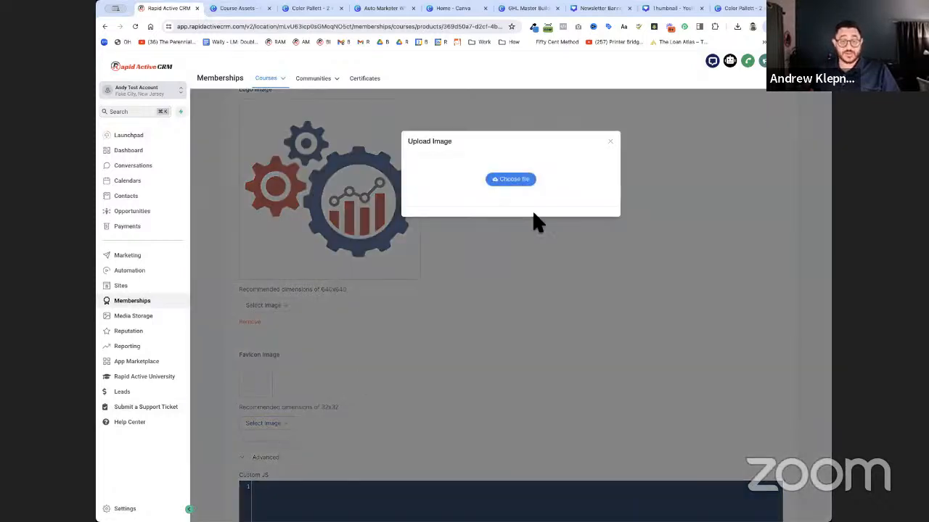
{"action": "left_click", "coordinate": [526, 182]}
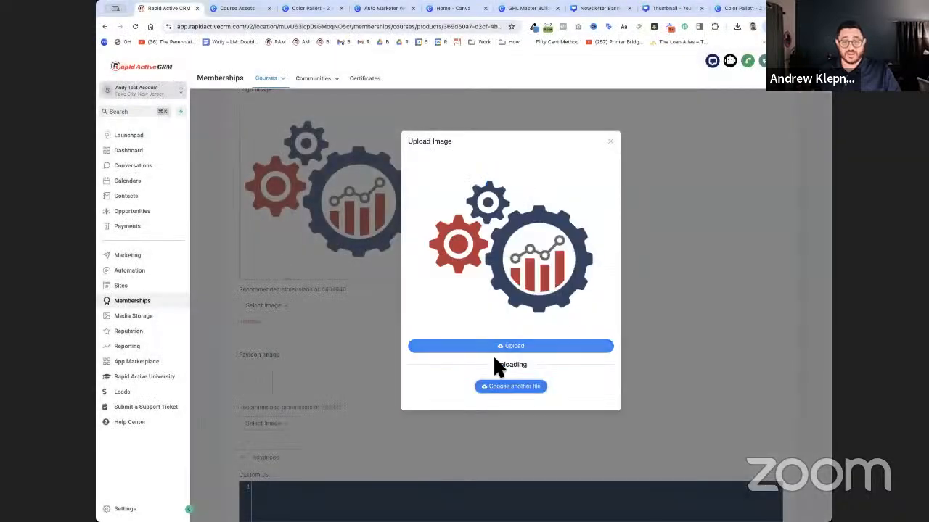
{"action": "left_click", "coordinate": [512, 347]}
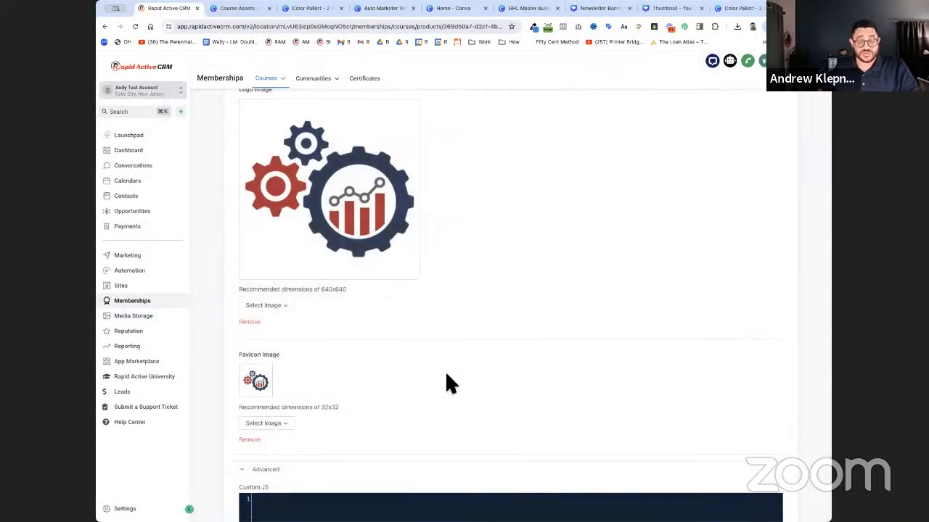
Save the updated details of the AM Course product.
{"action": "scroll", "coordinate": [446, 378], "scroll_direction": "down", "scroll_amount": 2}
{"action": "scroll", "coordinate": [445, 379], "scroll_direction": "up", "scroll_amount": 12}
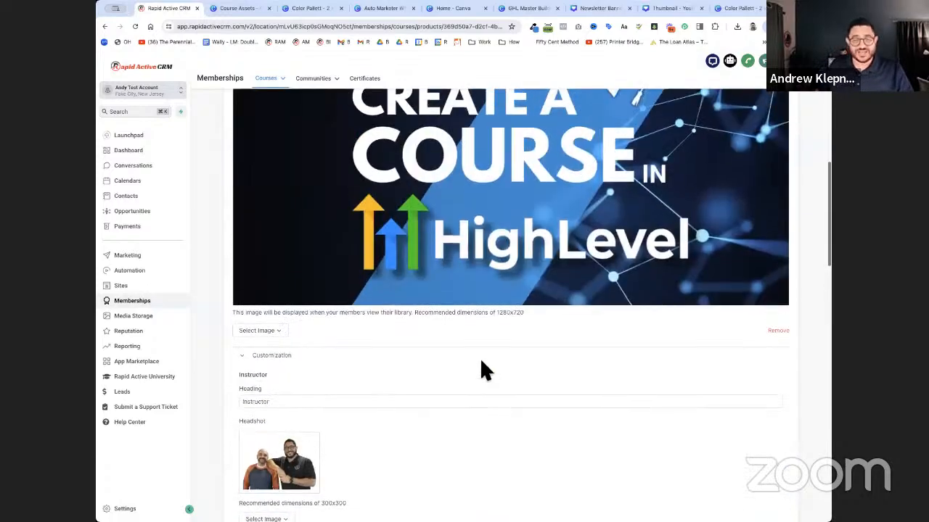
{"action": "scroll", "coordinate": [486, 364], "scroll_direction": "up", "scroll_amount": 3}
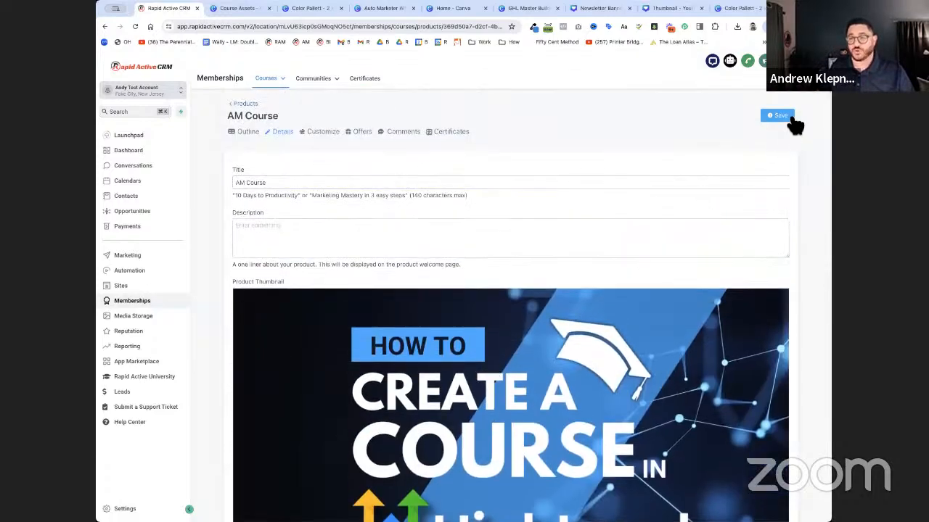
{"action": "left_click", "coordinate": [778, 118]}
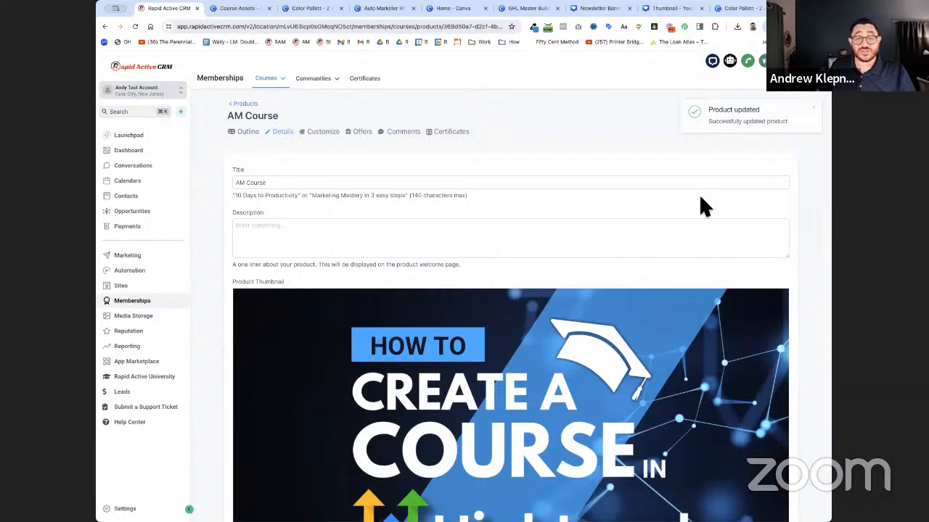
Reopen the AM Course product from the product list, preview it and view its "Watch this First get Started" lesson.
{"action": "left_click", "coordinate": [244, 105]}
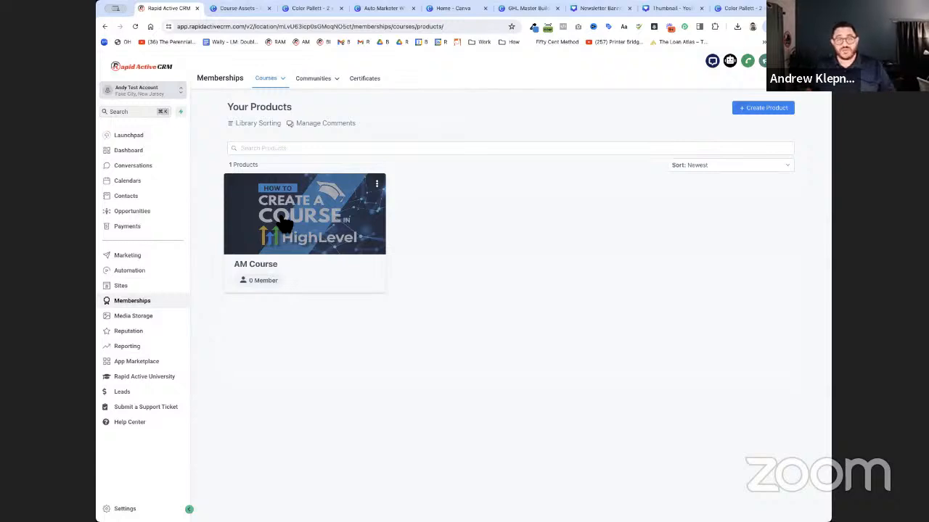
{"action": "left_click", "coordinate": [281, 219]}
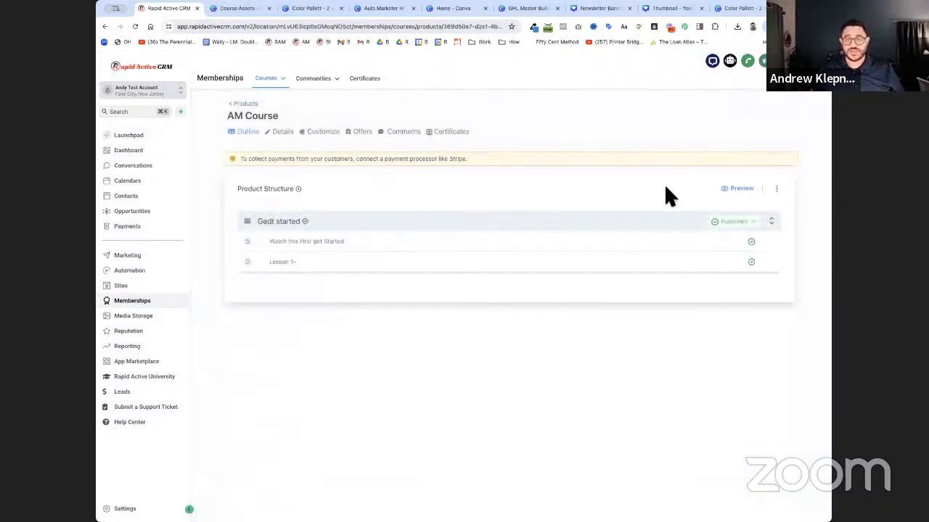
{"action": "left_click", "coordinate": [740, 190]}
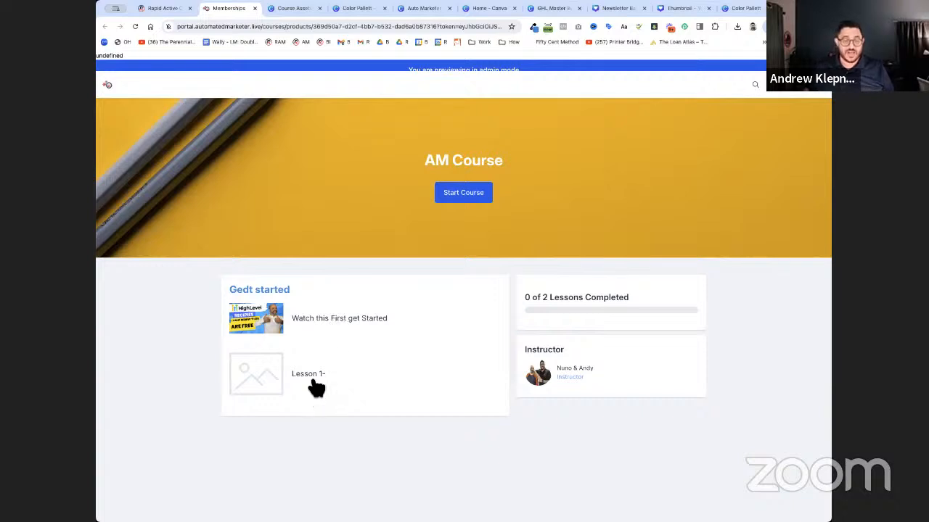
{"action": "left_click", "coordinate": [345, 325]}
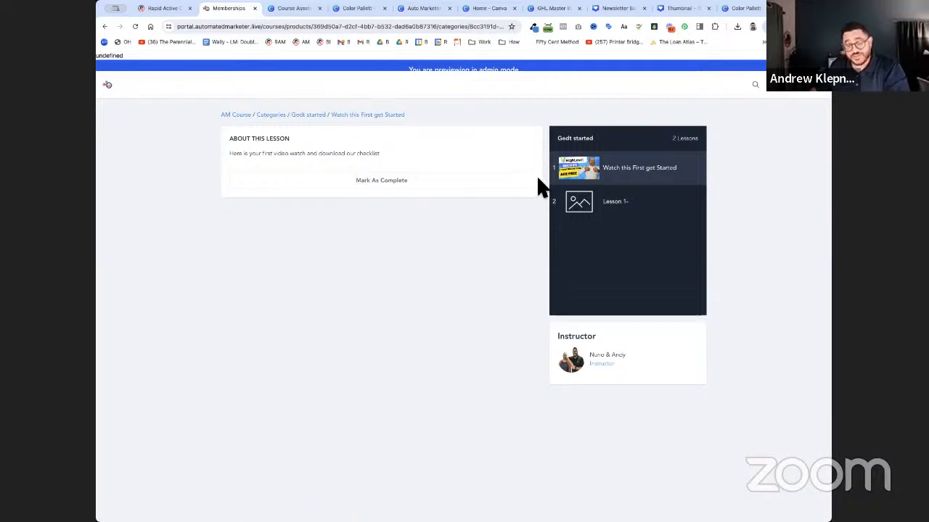
Return to the AM Course product in Rapid Active CRM, review its theme gallery and open the Classic theme for customization.
{"action": "left_click", "coordinate": [163, 9]}
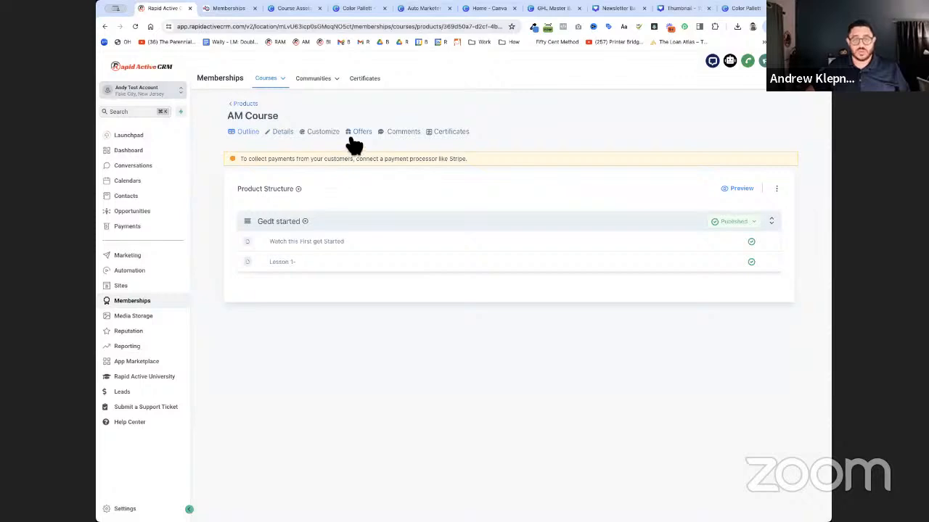
{"action": "left_click", "coordinate": [240, 106]}
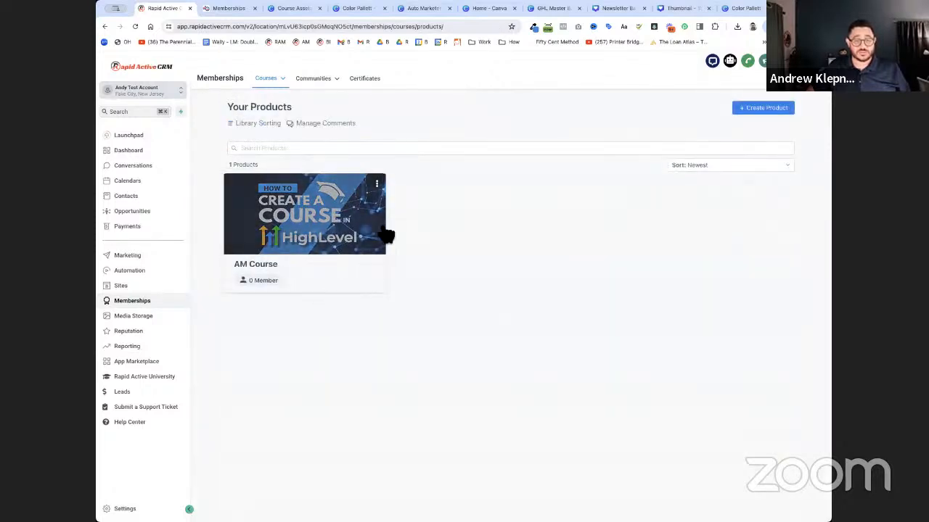
{"action": "left_click", "coordinate": [376, 186]}
{"action": "left_click", "coordinate": [322, 198]}
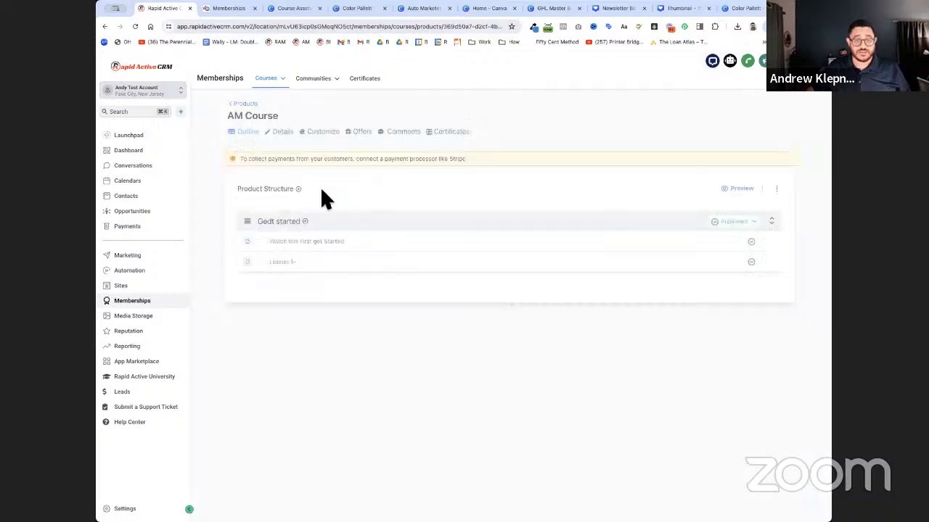
{"action": "left_click", "coordinate": [323, 133]}
{"action": "mouse_move", "coordinate": [324, 193]}
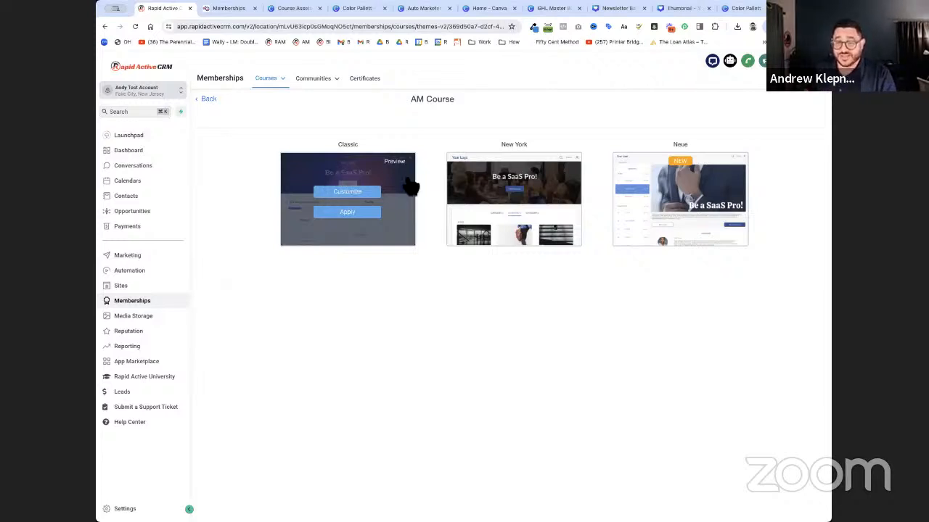
{"action": "mouse_move", "coordinate": [644, 187]}
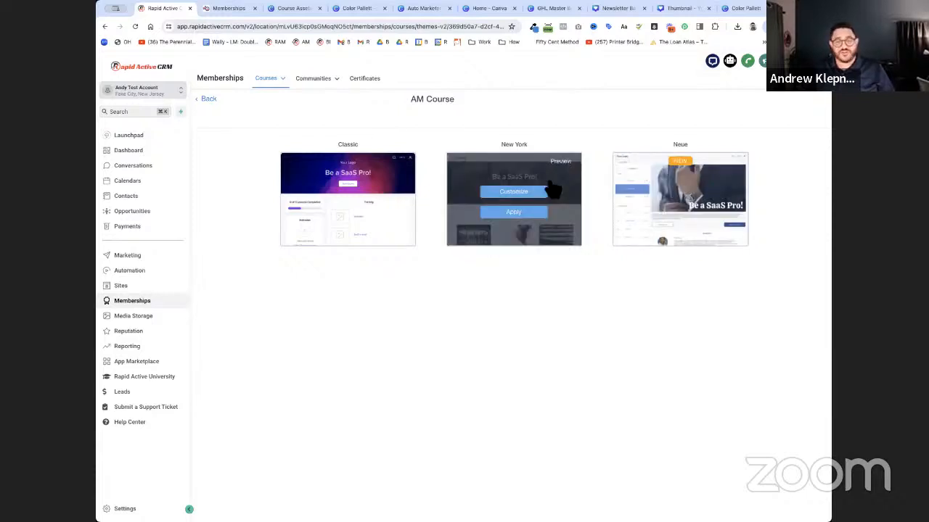
{"action": "mouse_move", "coordinate": [404, 187]}
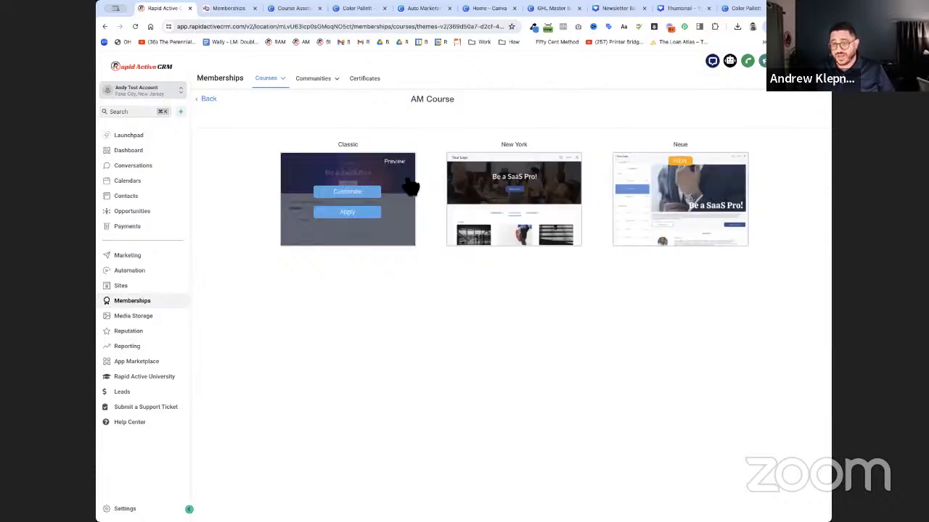
{"action": "left_click", "coordinate": [356, 193]}
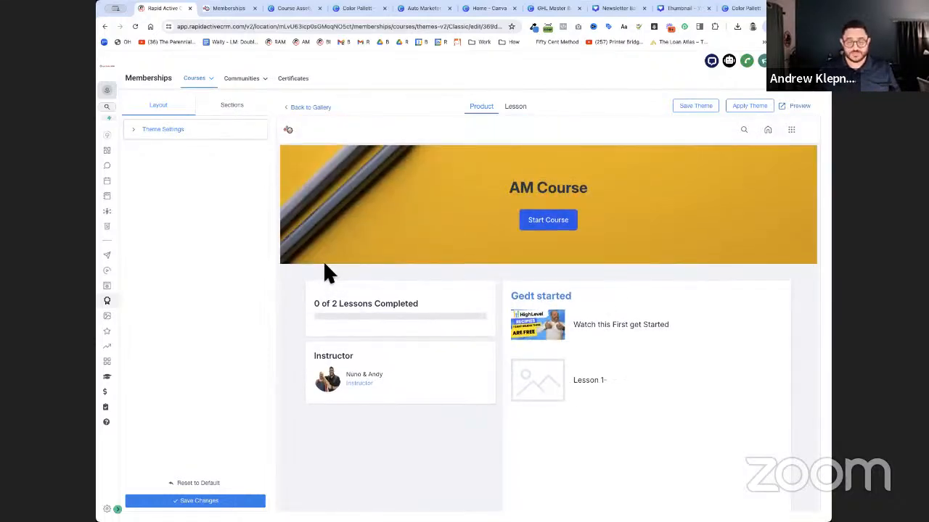
Copy the dark blue code #1D5096 from the Canva color palette and set it as the Classic theme's primary color in Rapid Active CRM.
{"action": "left_click", "coordinate": [187, 134]}
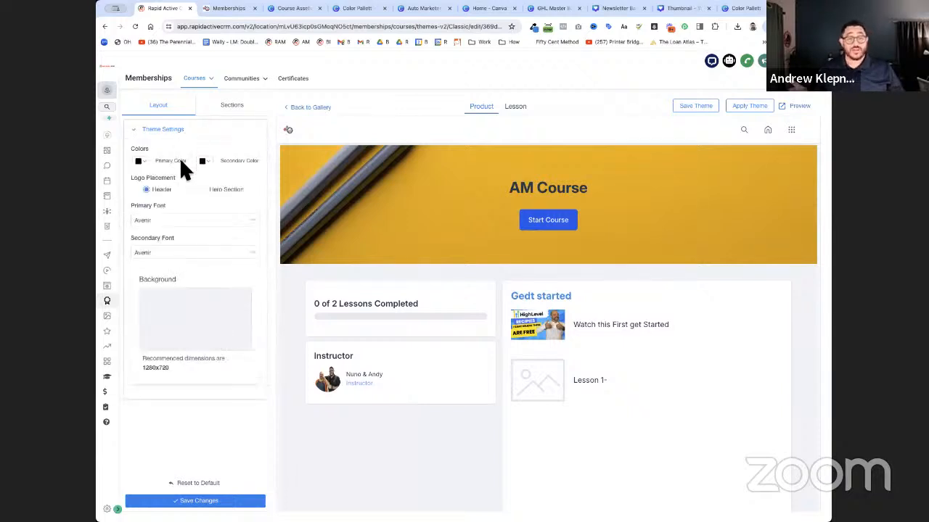
{"action": "left_click", "coordinate": [739, 9]}
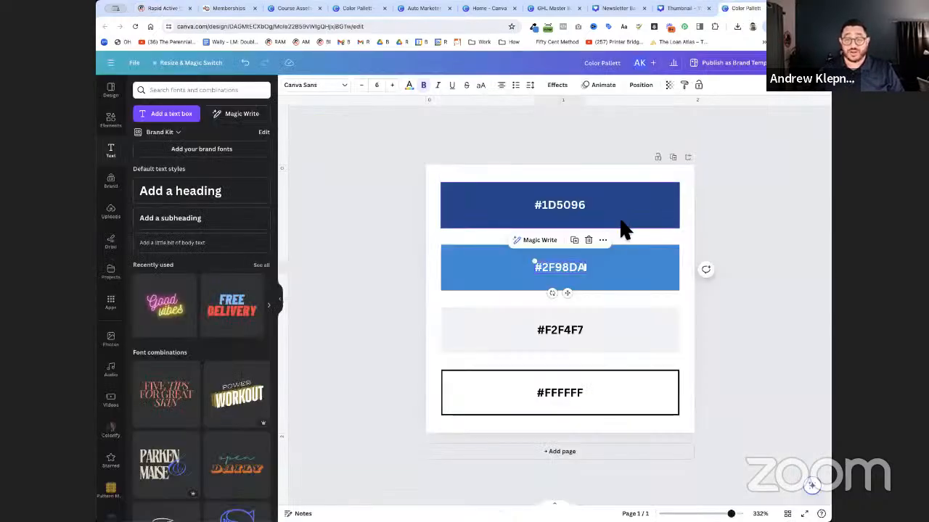
{"action": "left_click", "coordinate": [577, 212]}
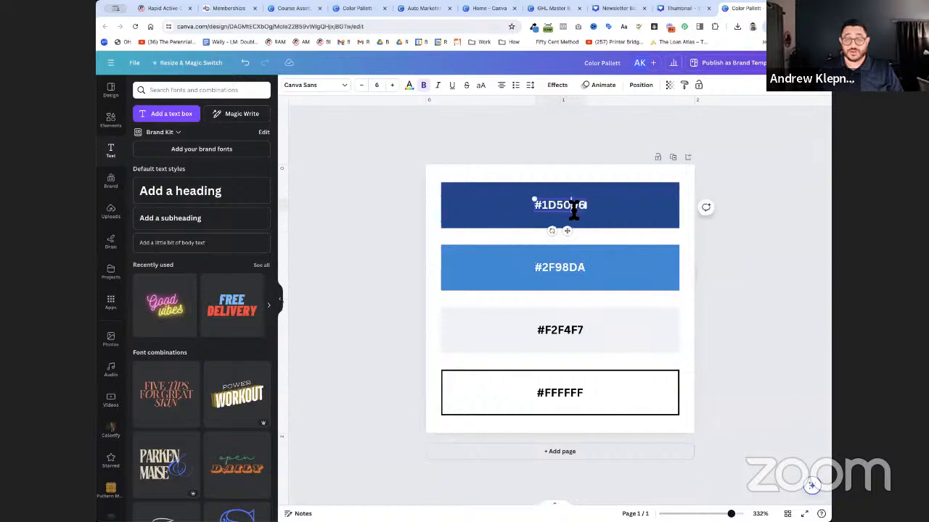
{"action": "double_click", "coordinate": [574, 209]}
{"action": "key", "text": "ctrl+c"}
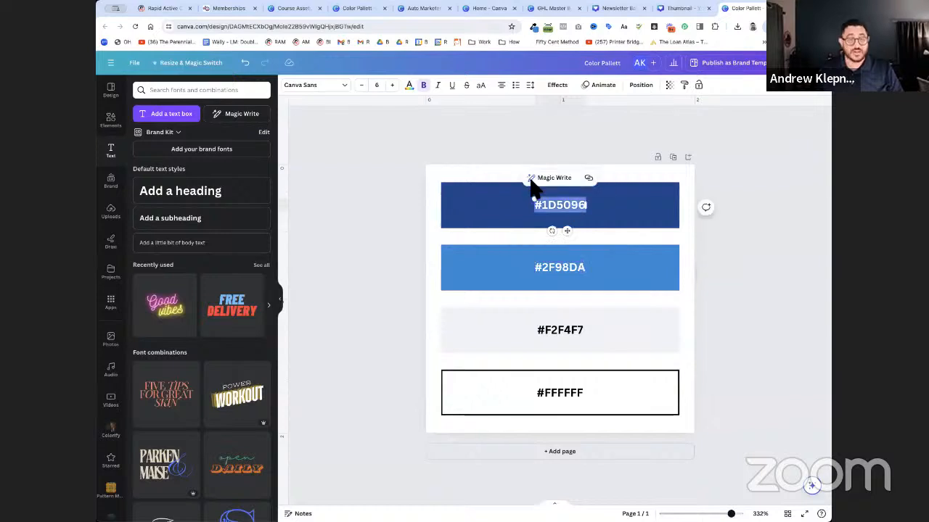
{"action": "left_click", "coordinate": [178, 10]}
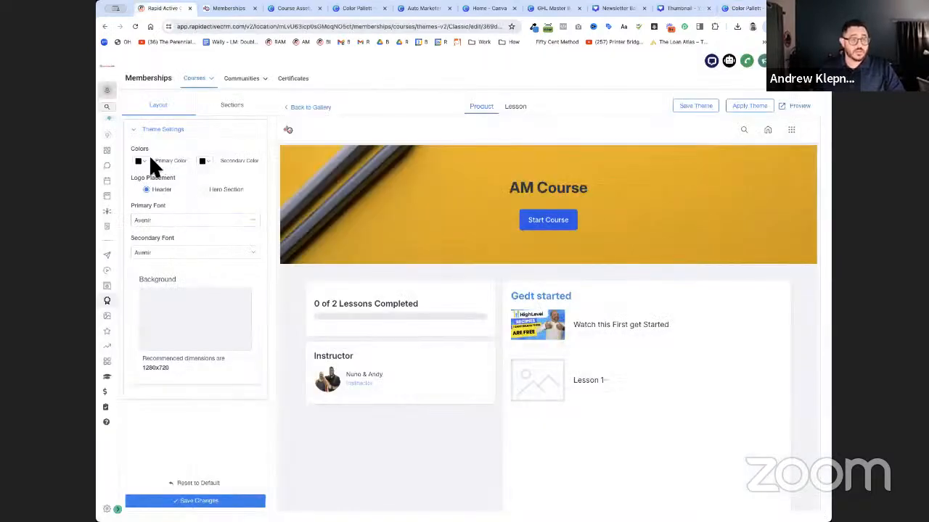
{"action": "left_click", "coordinate": [143, 159]}
{"action": "left_click", "coordinate": [157, 267]}
{"action": "key", "text": "ctrl+a"}
{"action": "key", "text": "ctrl+v"}
{"action": "left_click", "coordinate": [218, 268]}
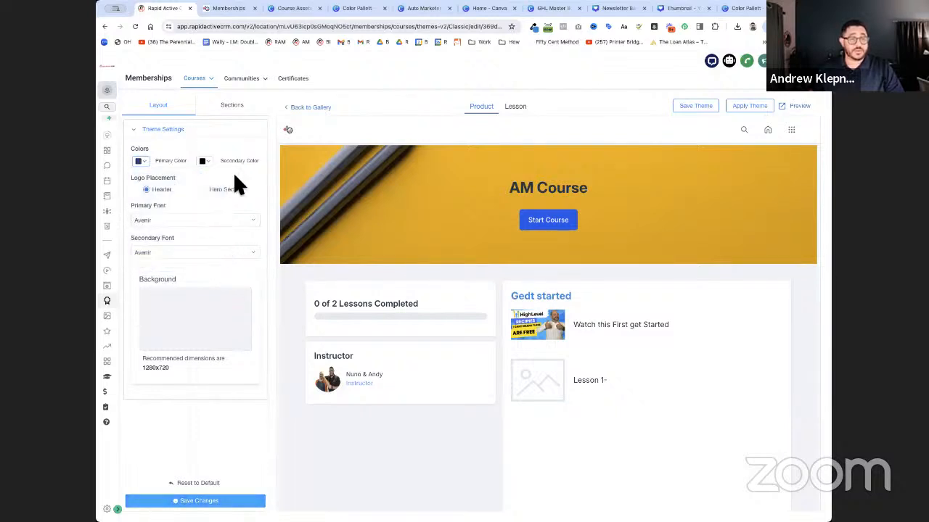
Copy the lighter blue code #2F98DA from the Canva palette and set it as the theme's secondary color in Rapid Active CRM.
{"action": "left_click", "coordinate": [208, 161]}
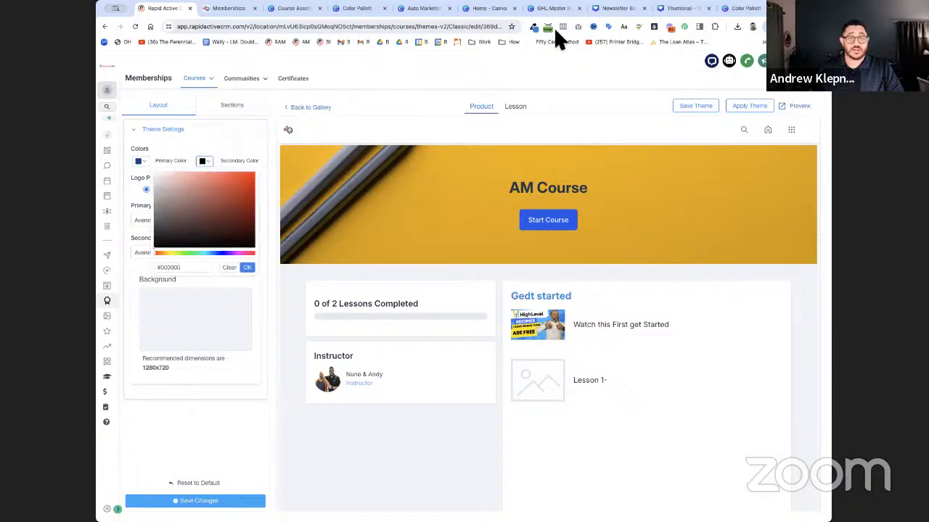
{"action": "left_click", "coordinate": [739, 9]}
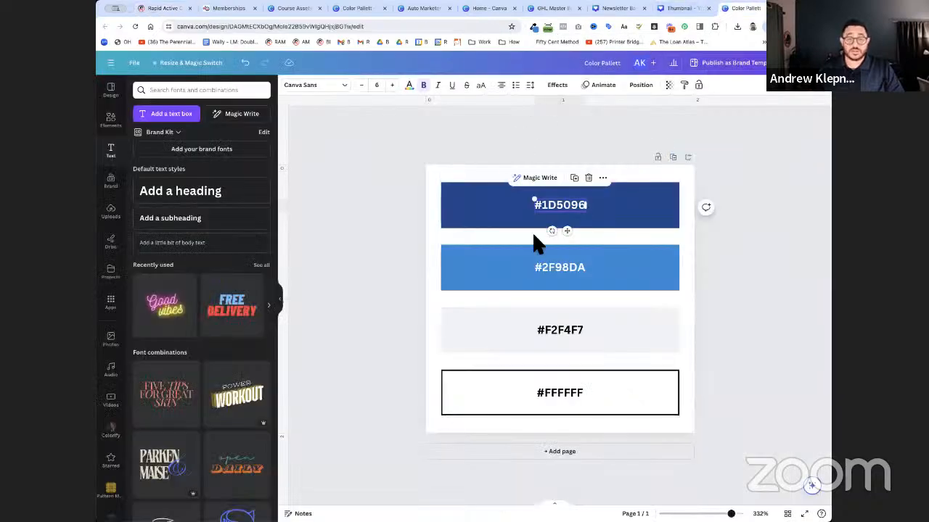
{"action": "double_click", "coordinate": [555, 269]}
{"action": "key", "text": "ctrl+c"}
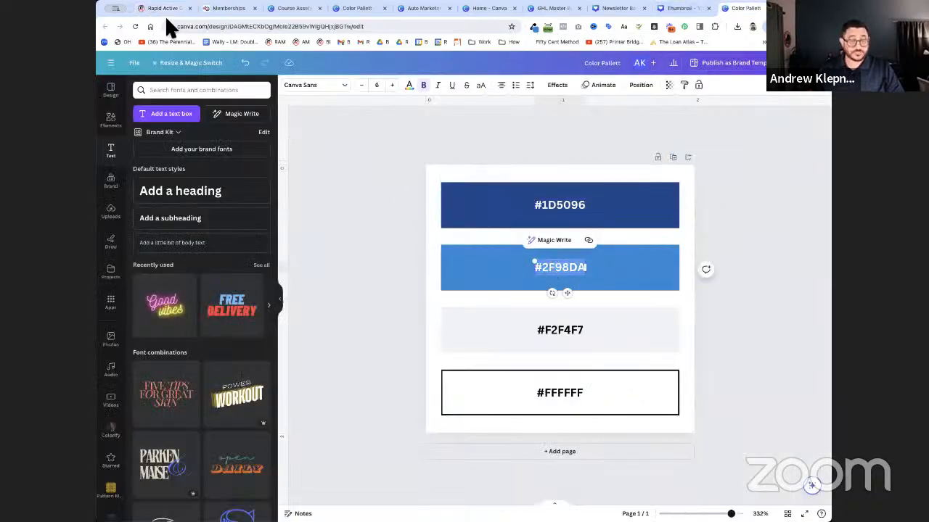
{"action": "left_click", "coordinate": [155, 8]}
{"action": "triple_click", "coordinate": [180, 267]}
{"action": "key", "text": "ctrl+v"}
{"action": "left_click", "coordinate": [247, 267]}
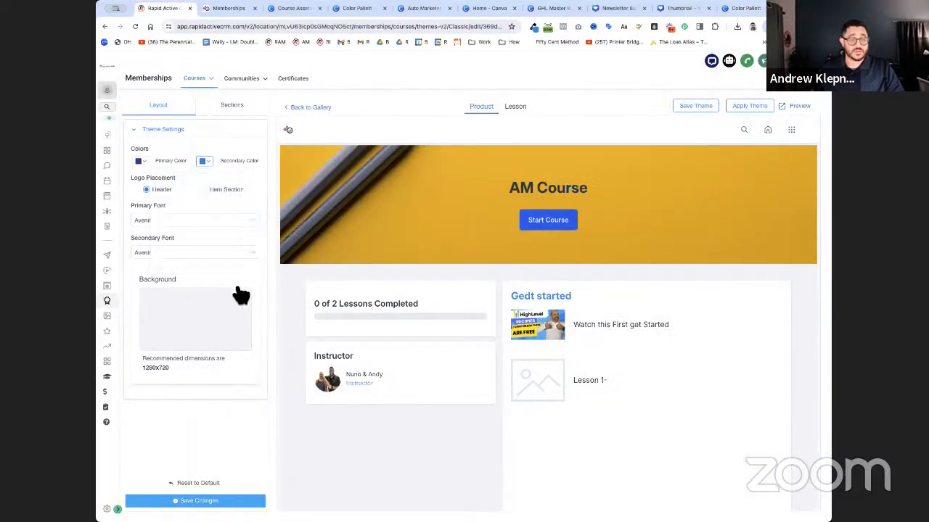
Copy the light gray code #F2F4F7 from the Canva palette and set it as the theme's background color in Rapid Active CRM.
{"action": "left_click", "coordinate": [212, 315]}
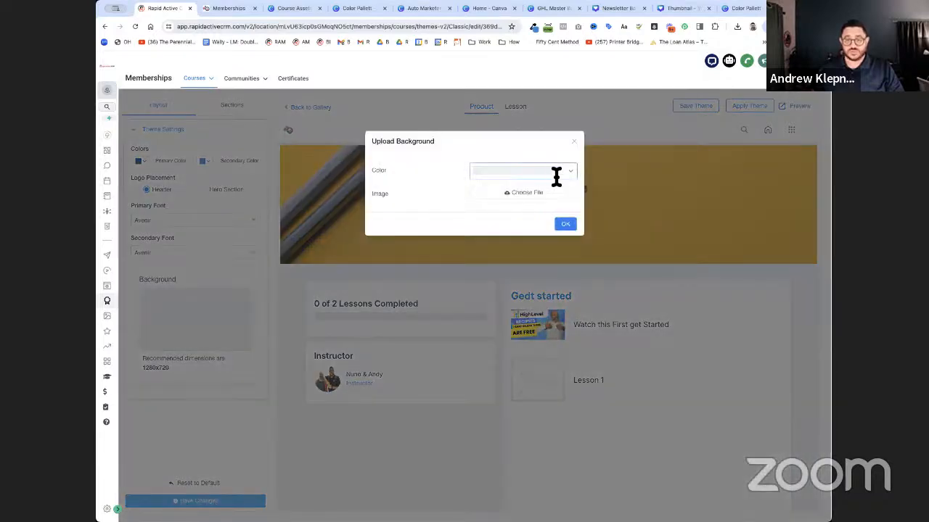
{"action": "left_click", "coordinate": [570, 174]}
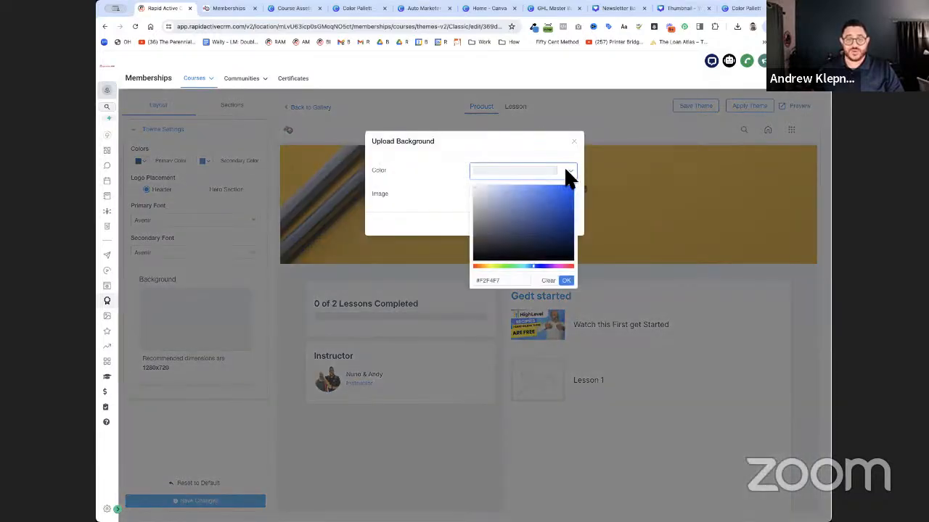
{"action": "left_click", "coordinate": [730, 10]}
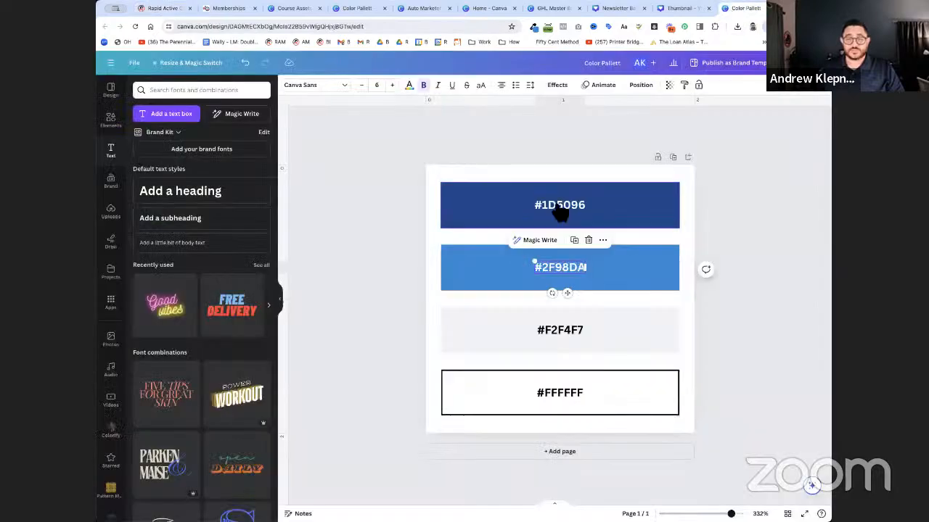
{"action": "left_click", "coordinate": [549, 335]}
{"action": "left_click", "coordinate": [547, 332]}
{"action": "key", "text": "super+c"}
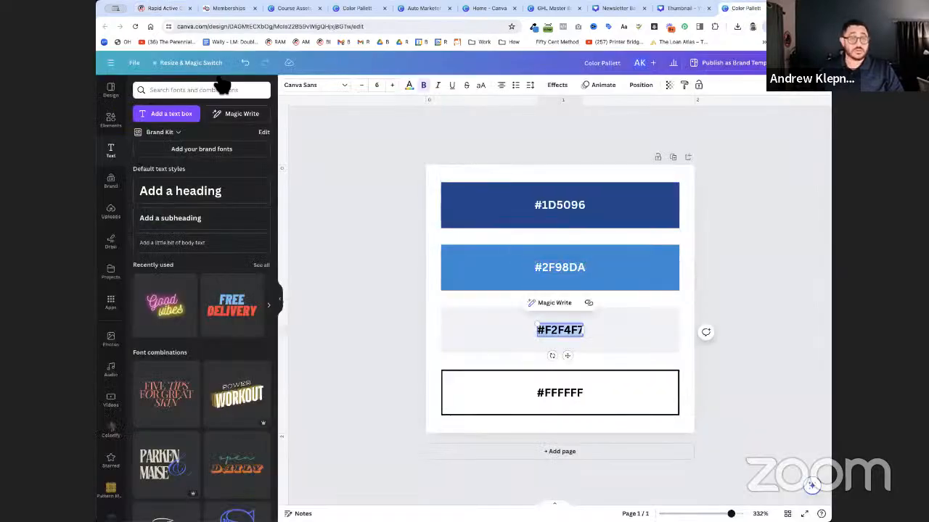
{"action": "left_click", "coordinate": [177, 12]}
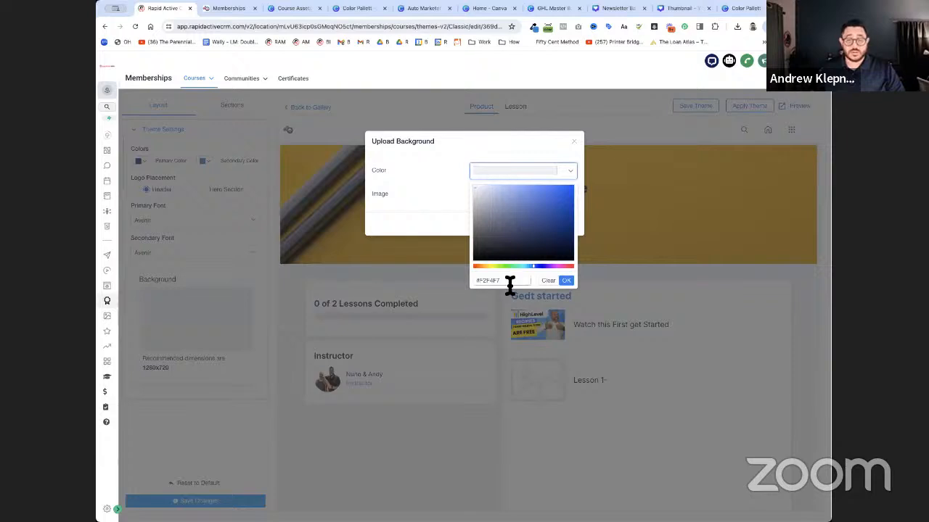
{"action": "triple_click", "coordinate": [510, 284]}
{"action": "key", "text": "super+v"}
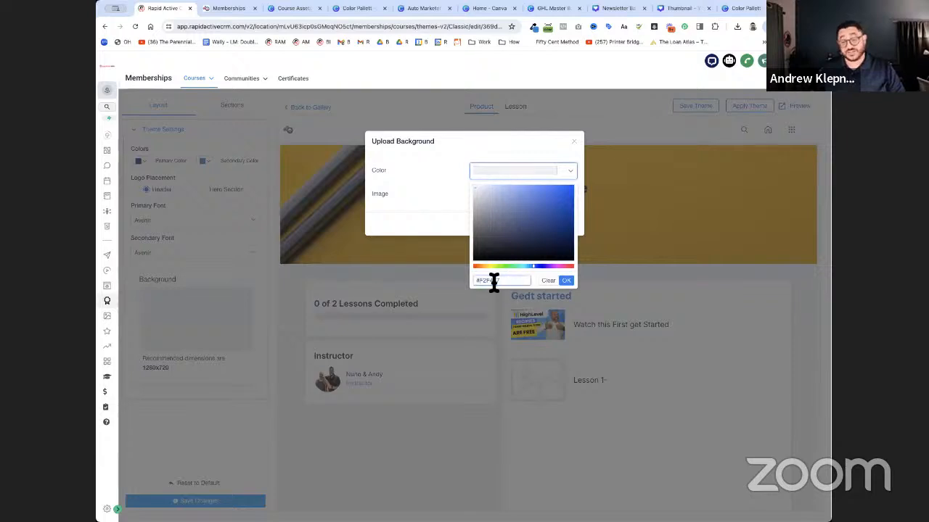
{"action": "left_click", "coordinate": [570, 282]}
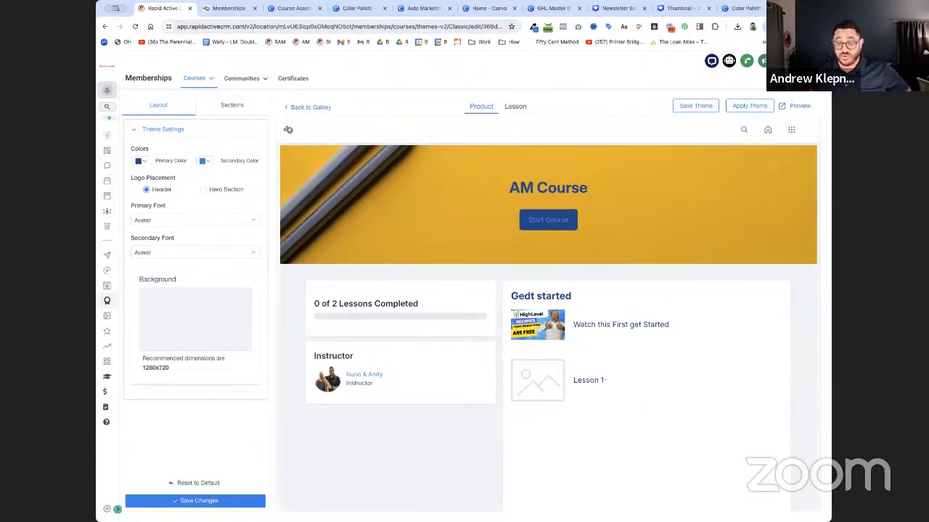
Set the Classic theme's header section background to the copied light gray #F2F4F7 and save the changes.
{"action": "left_click_drag", "start_coordinate": [830, 520], "coordinate": [852, 521]}
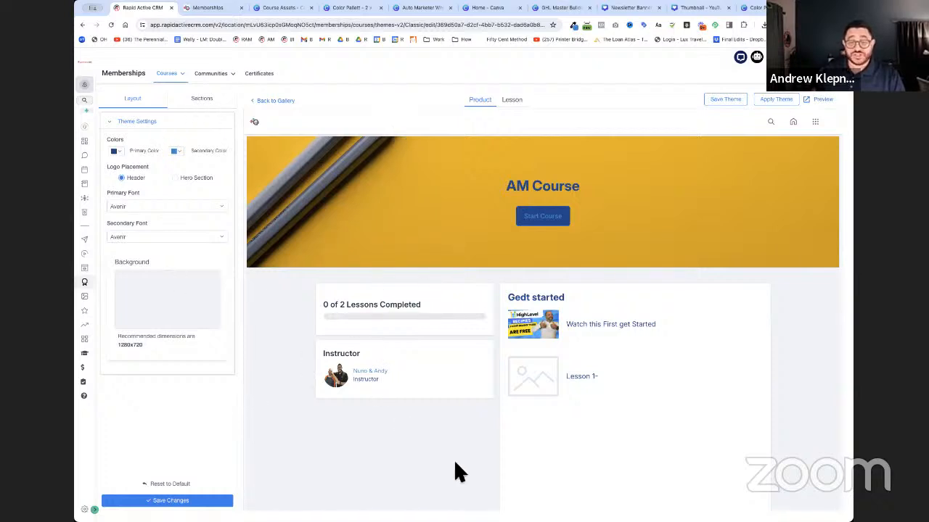
{"action": "left_click", "coordinate": [203, 100]}
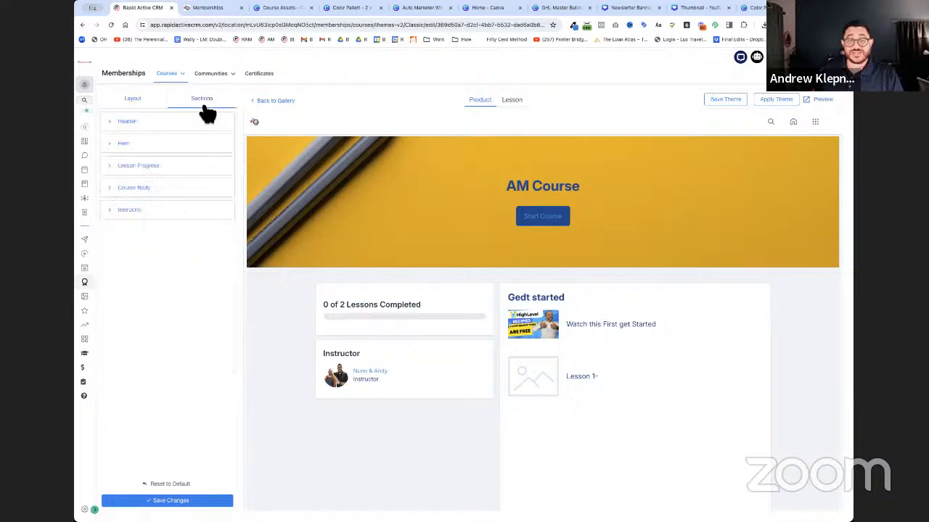
{"action": "left_click", "coordinate": [167, 129]}
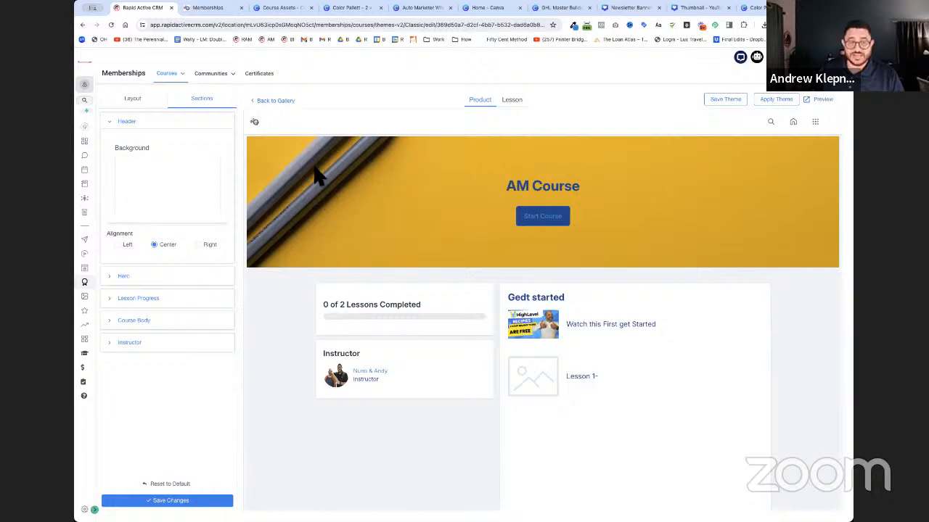
{"action": "left_click", "coordinate": [192, 209]}
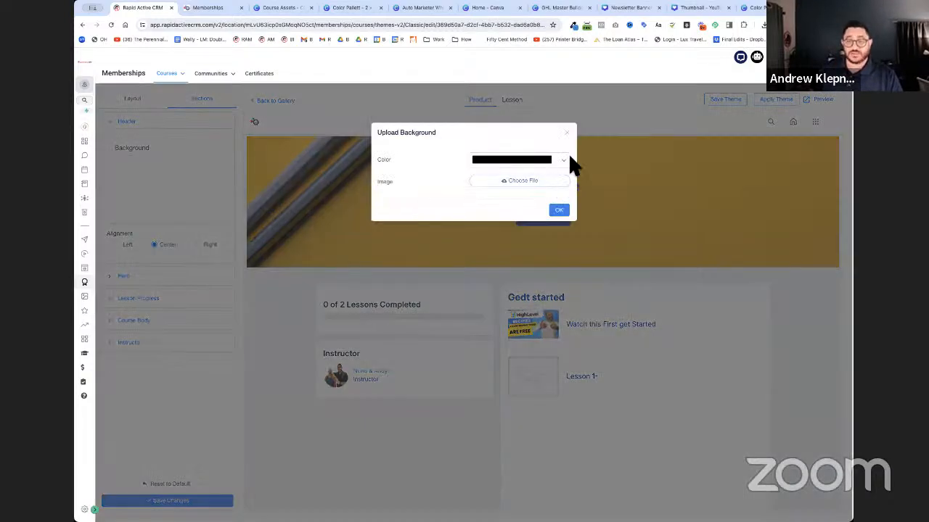
{"action": "left_click", "coordinate": [564, 160]}
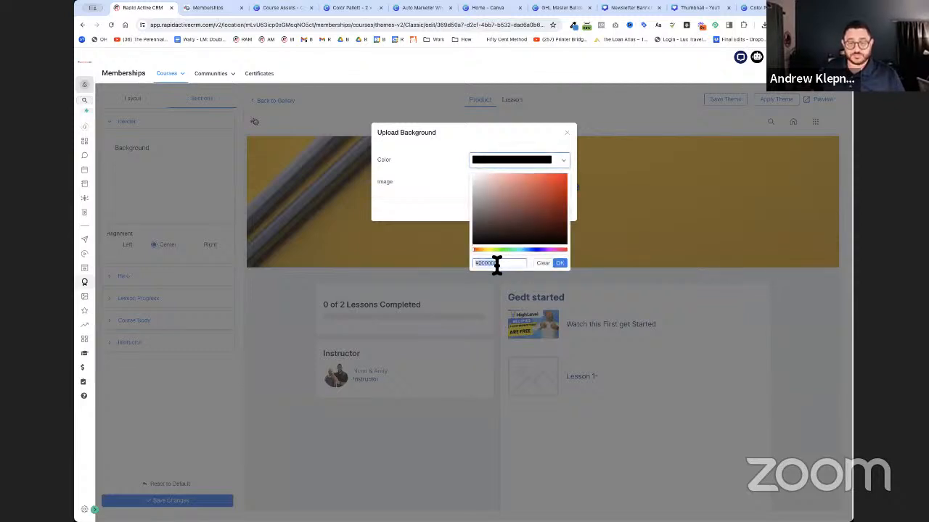
{"action": "left_click", "coordinate": [563, 264]}
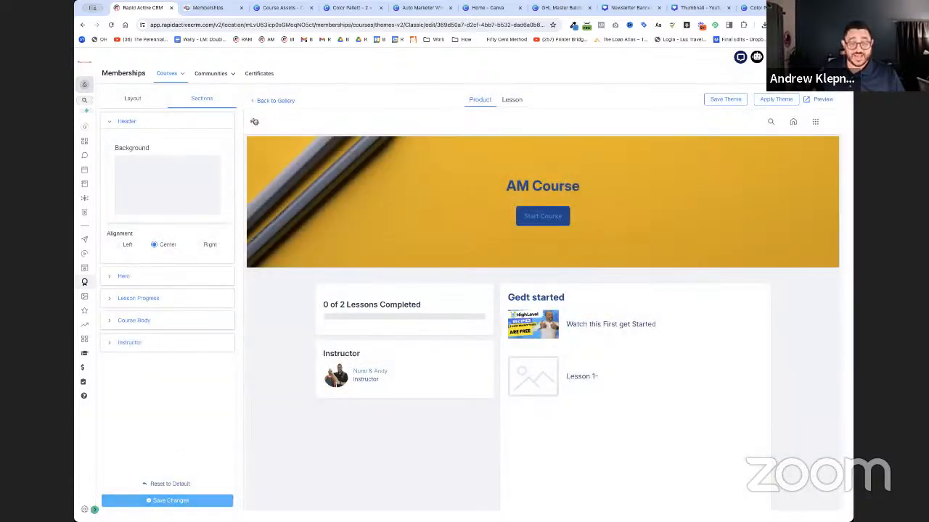
{"action": "left_click", "coordinate": [196, 500]}
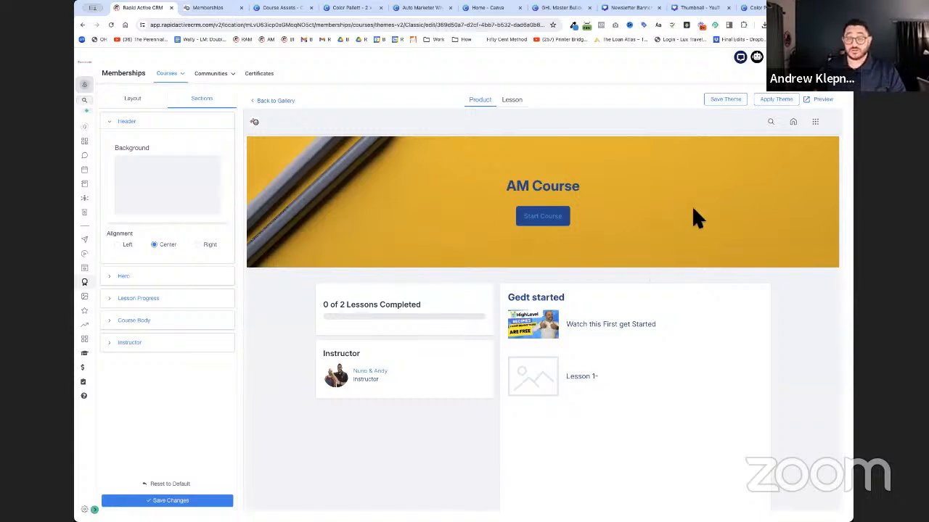
Check the theme's Hero background requirements, then switch to Canva's Course Assets folder and view the Hero Banner and Thumbnail designs.
{"action": "left_click", "coordinate": [138, 123]}
{"action": "left_click", "coordinate": [127, 144]}
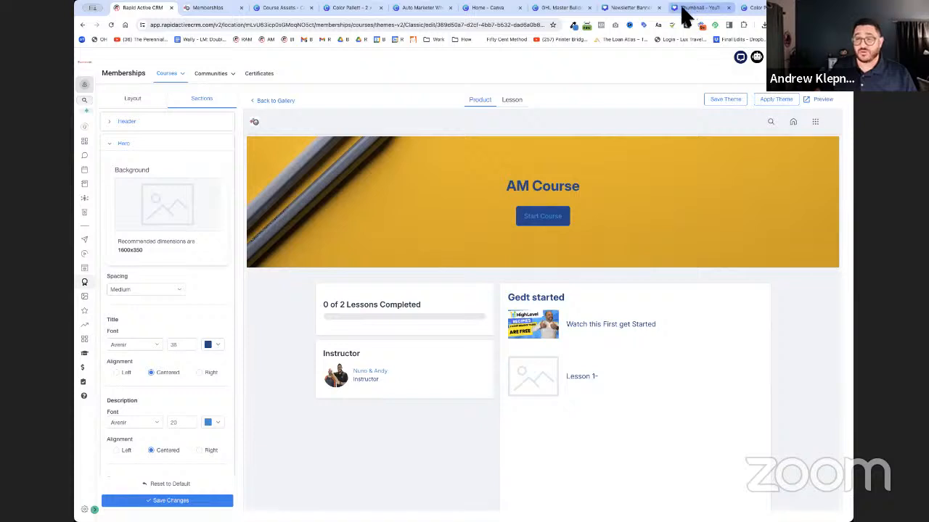
{"action": "left_click", "coordinate": [294, 14]}
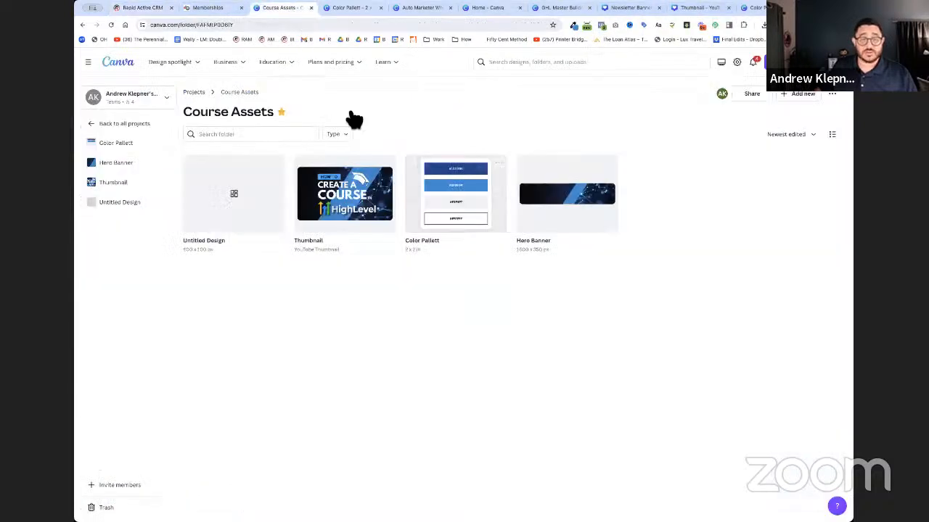
{"action": "left_click", "coordinate": [570, 209]}
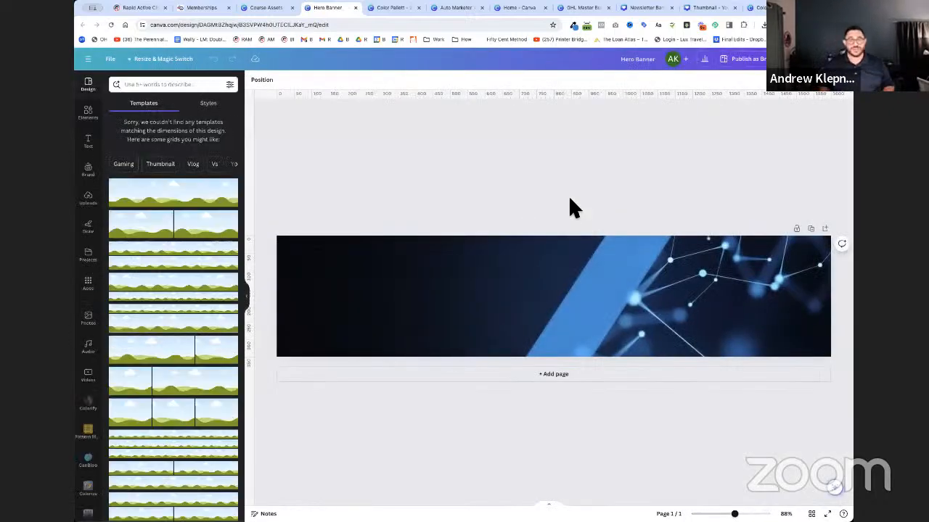
{"action": "left_click", "coordinate": [270, 9]}
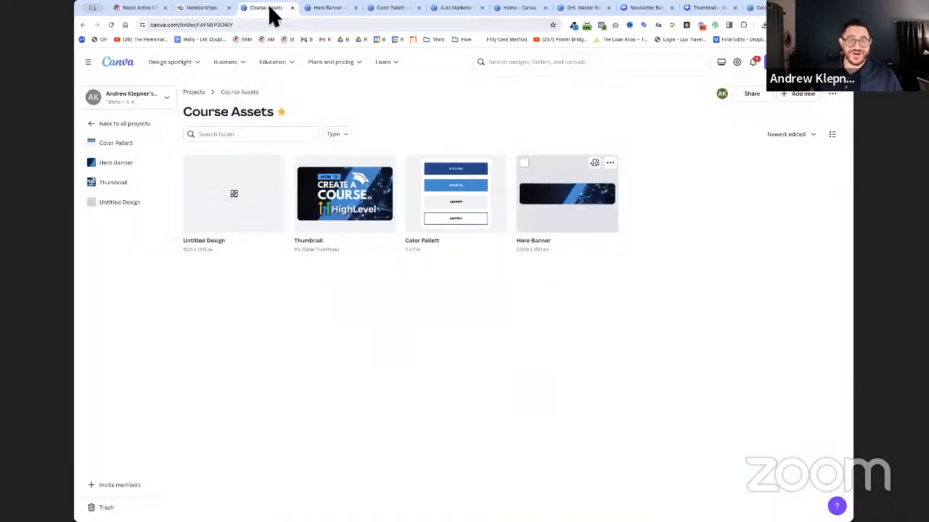
{"action": "left_click", "coordinate": [348, 216]}
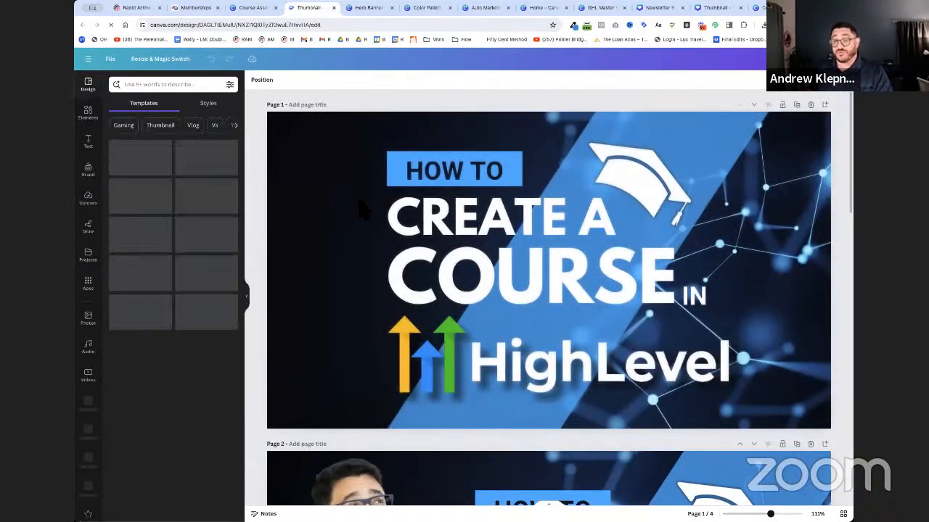
{"action": "left_click", "coordinate": [264, 9]}
Make a copy of the Thumbnail design in Course Assets, open it and delete every page except the first.
{"action": "left_click", "coordinate": [387, 162]}
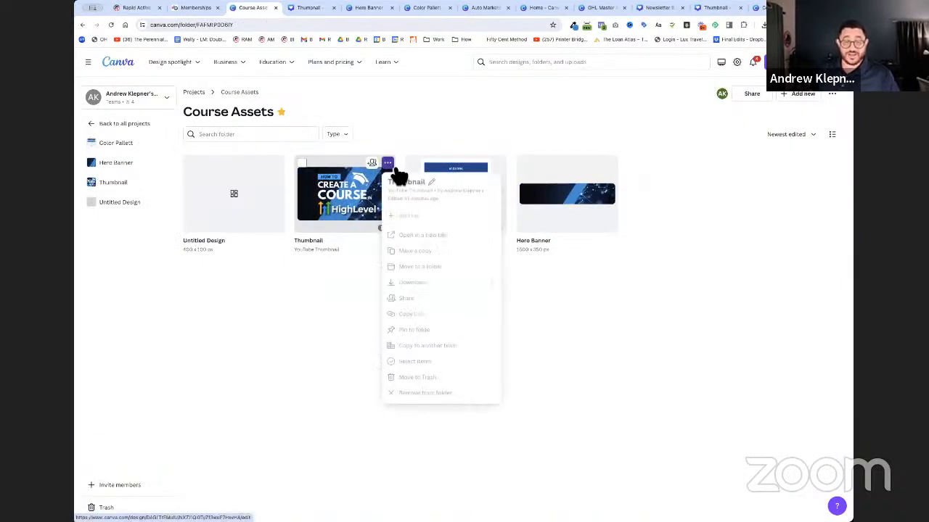
{"action": "left_click", "coordinate": [423, 252]}
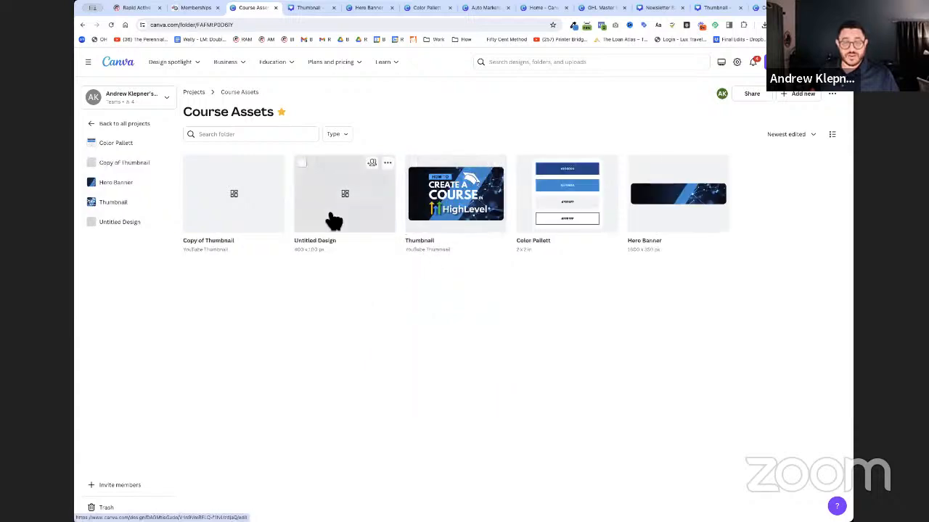
{"action": "left_click", "coordinate": [245, 229]}
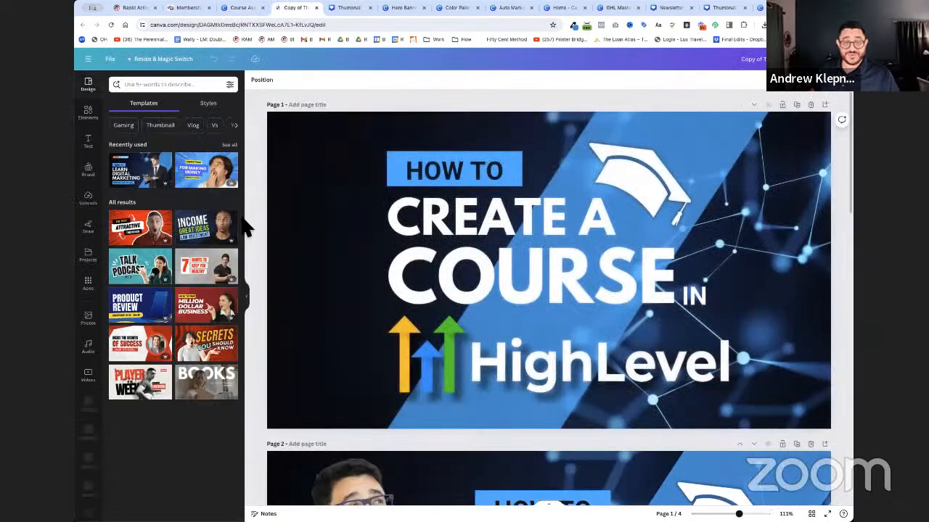
{"action": "left_click", "coordinate": [810, 444]}
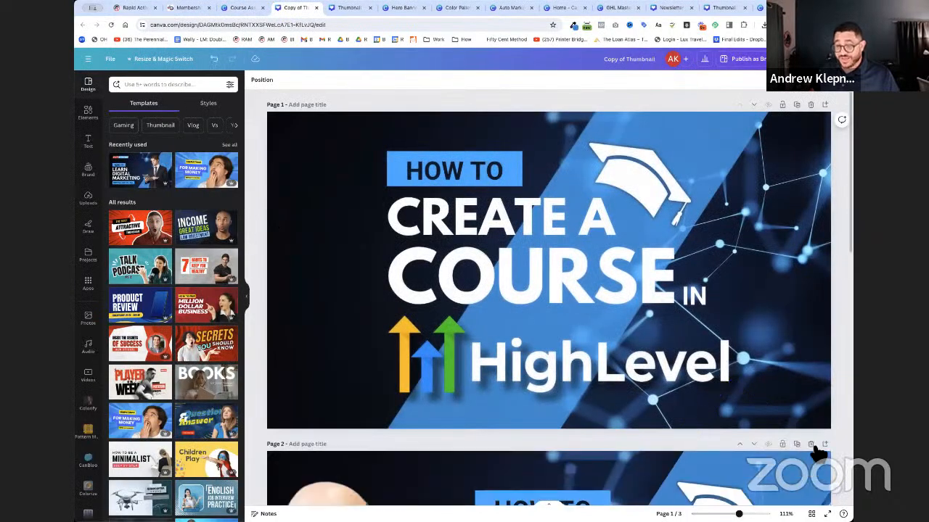
{"action": "left_click", "coordinate": [811, 445]}
{"action": "left_click", "coordinate": [810, 444]}
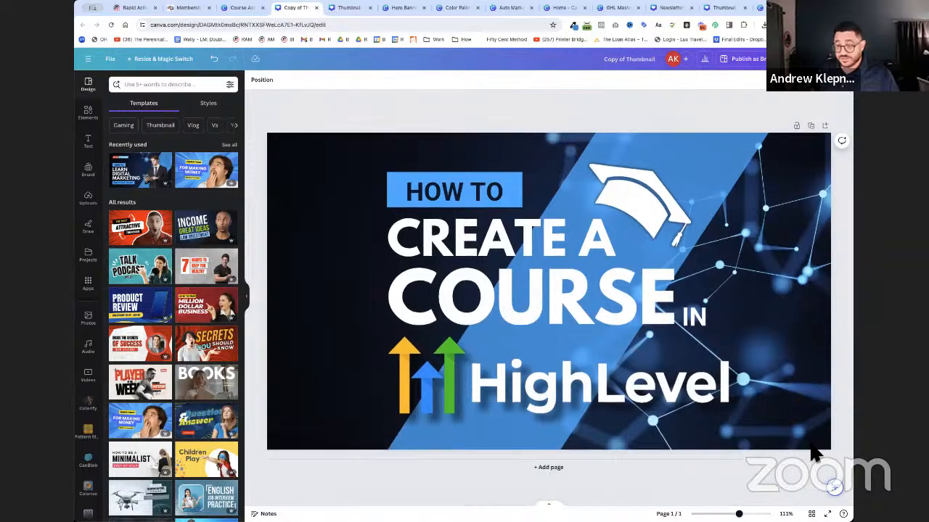
Check the Hero background's recommended dimensions in Rapid Active CRM and return to the Copy of Thumbnail design in Canva.
{"action": "left_click", "coordinate": [182, 9]}
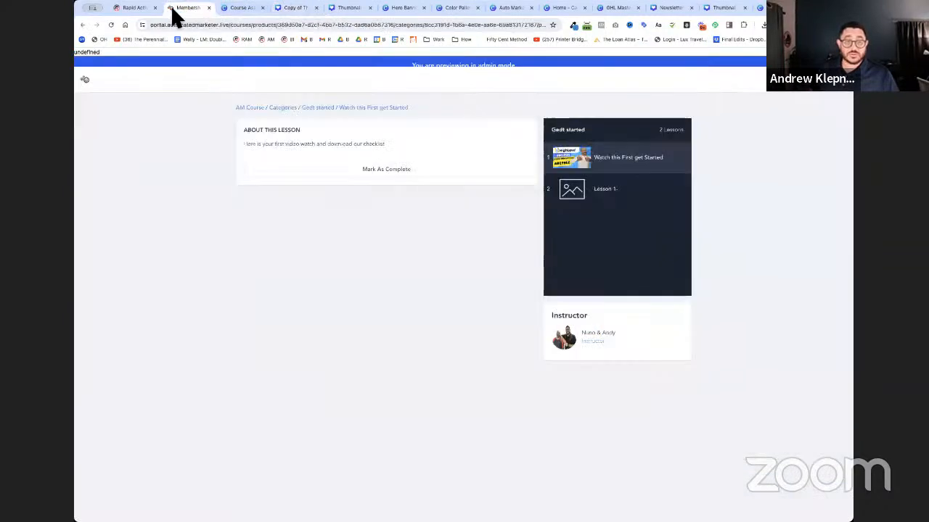
{"action": "left_click", "coordinate": [132, 9]}
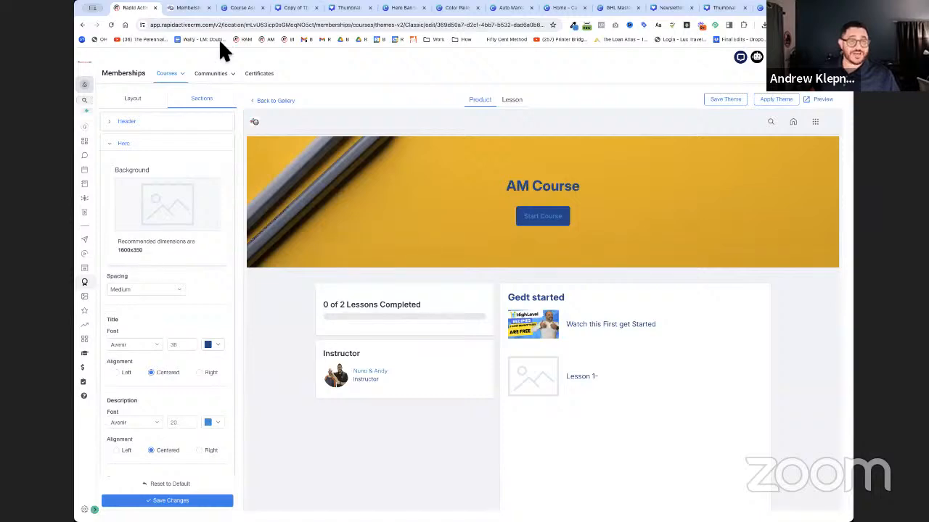
{"action": "left_click", "coordinate": [236, 8]}
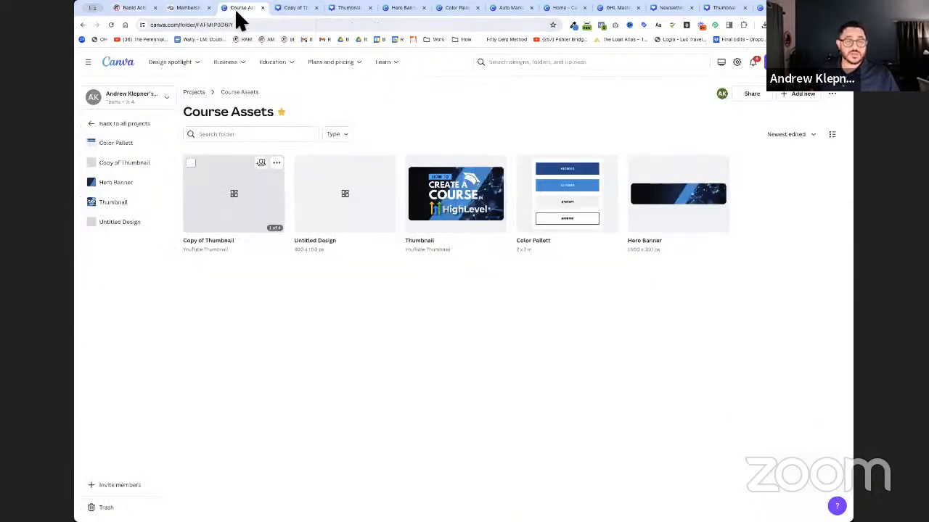
{"action": "left_click", "coordinate": [290, 9]}
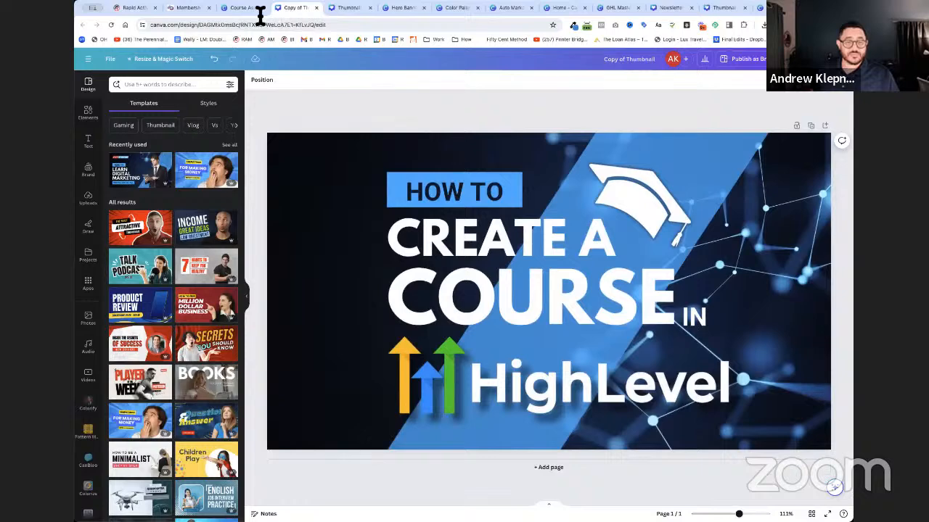
Enter a custom resize of 1600 × 350 px for the Copy of Thumbnail design.
{"action": "left_click", "coordinate": [161, 58]}
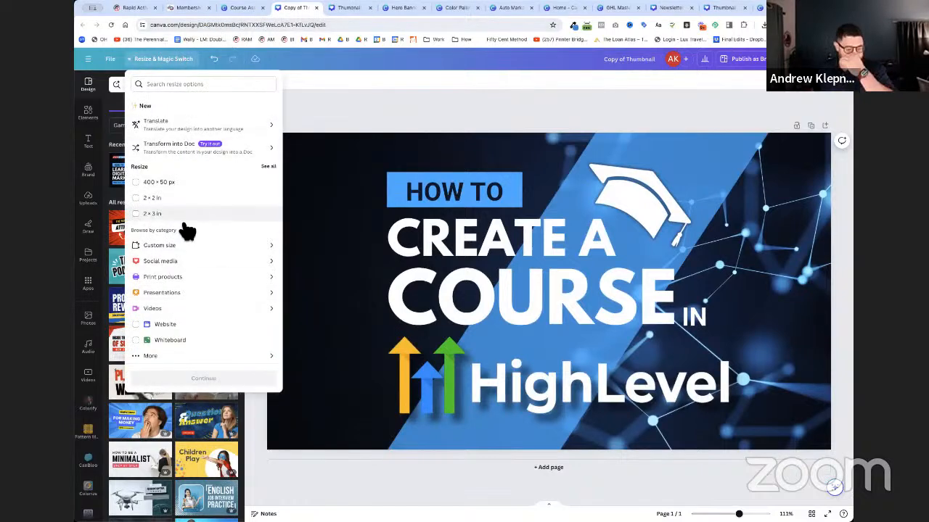
{"action": "left_click", "coordinate": [182, 246]}
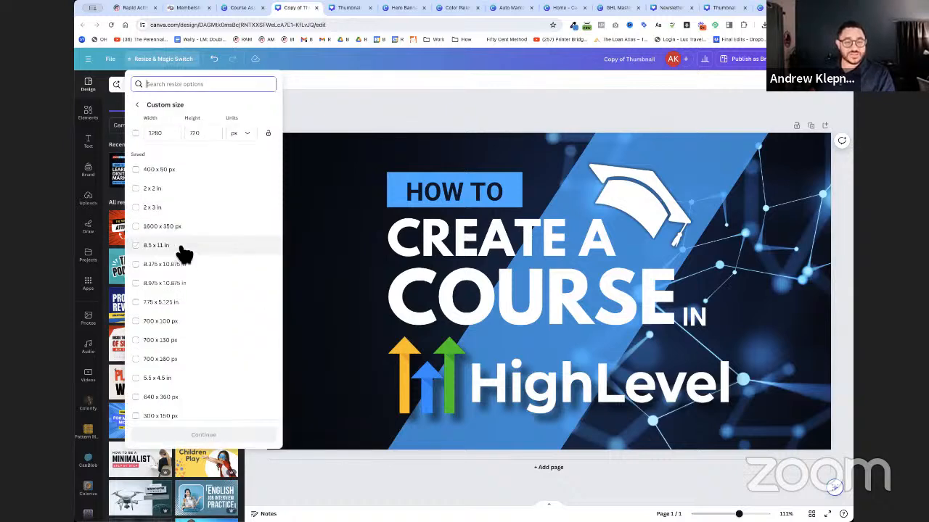
{"action": "left_click", "coordinate": [163, 135]}
{"action": "type", "text": "1600"}
{"action": "key", "text": "Tab"}
{"action": "type", "text": "35"}
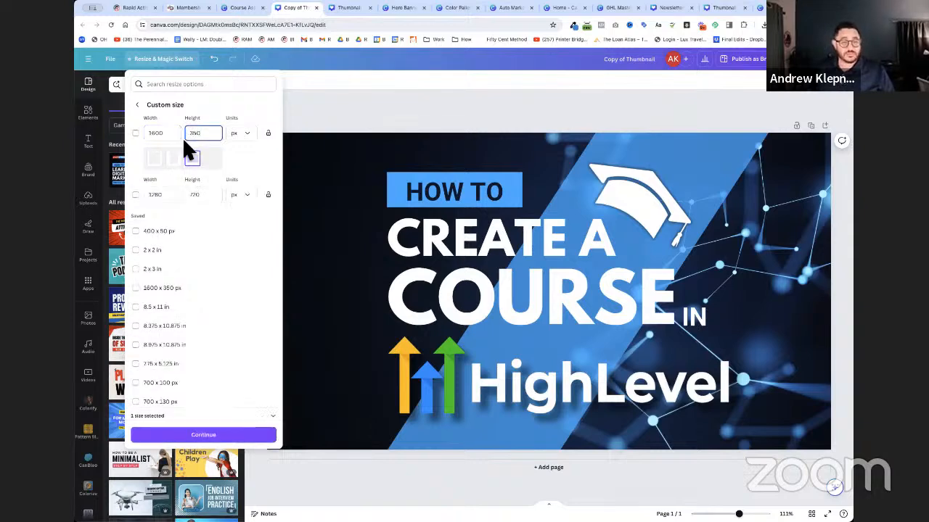
Select the 1600 × 350 px custom size and apply it directly to this design instead of a resized copy.
{"action": "left_click", "coordinate": [137, 139]}
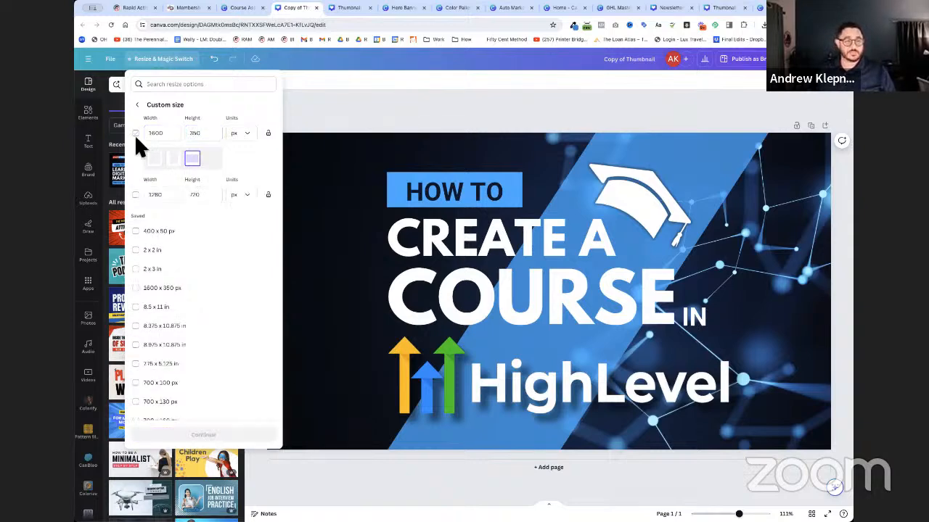
{"action": "left_click", "coordinate": [135, 134]}
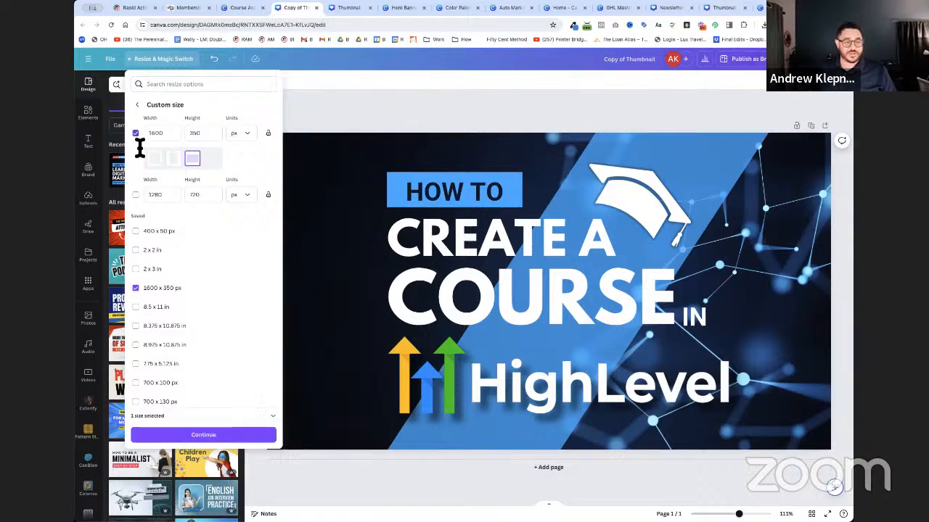
{"action": "left_click", "coordinate": [142, 290]}
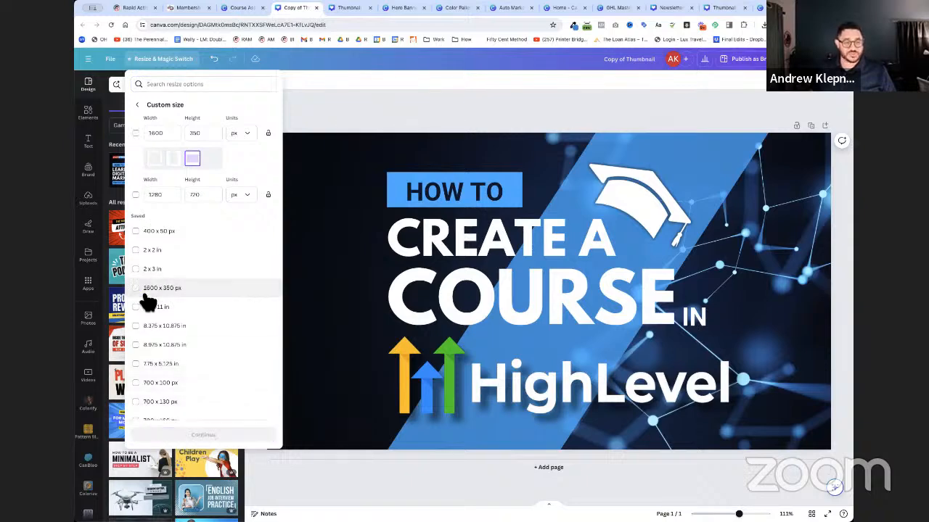
{"action": "left_click", "coordinate": [137, 134]}
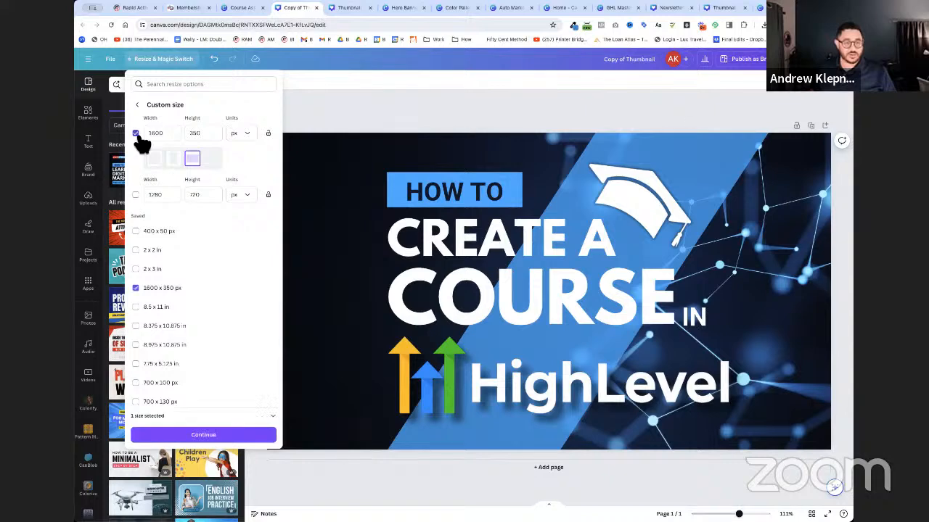
{"action": "scroll", "coordinate": [188, 300], "scroll_direction": "down", "scroll_amount": 1}
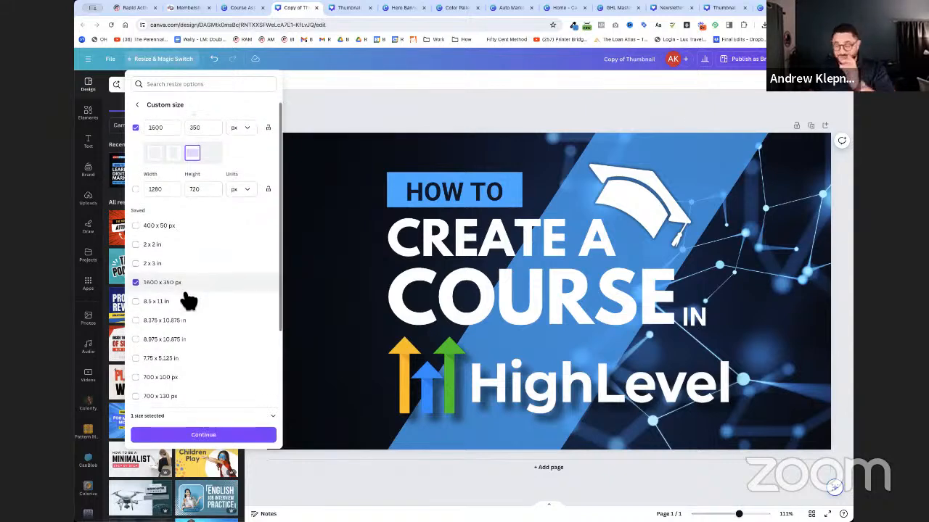
{"action": "left_click", "coordinate": [236, 435]}
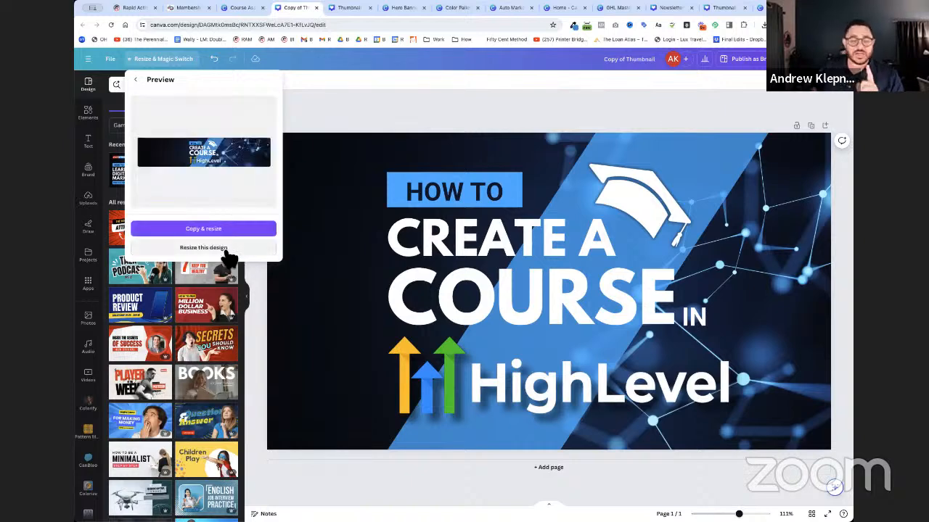
{"action": "left_click", "coordinate": [227, 249]}
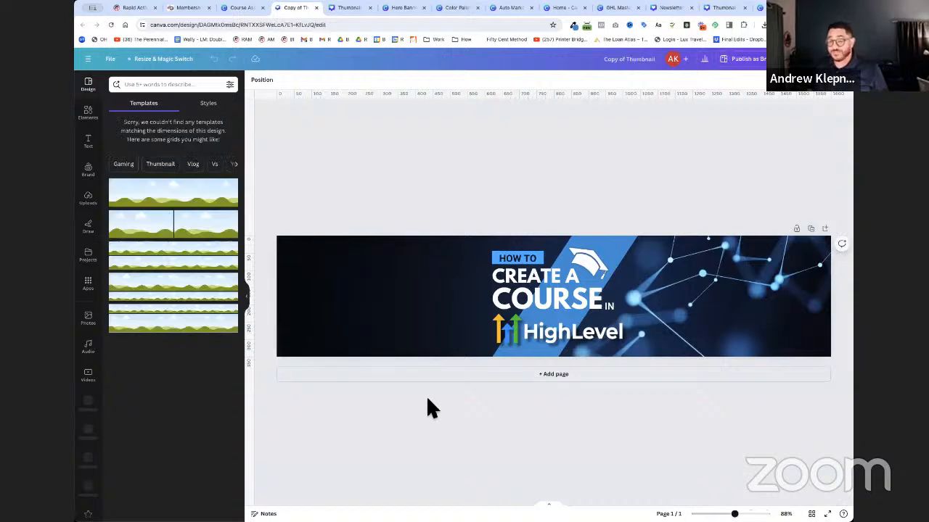
Delete the "HOW TO" label with its blue box and the "CREATE A", "COURSE" and "IN" texts from the banner.
{"action": "left_click", "coordinate": [518, 261]}
{"action": "key", "text": "Delete"}
{"action": "left_click", "coordinate": [521, 262]}
{"action": "key", "text": "Delete"}
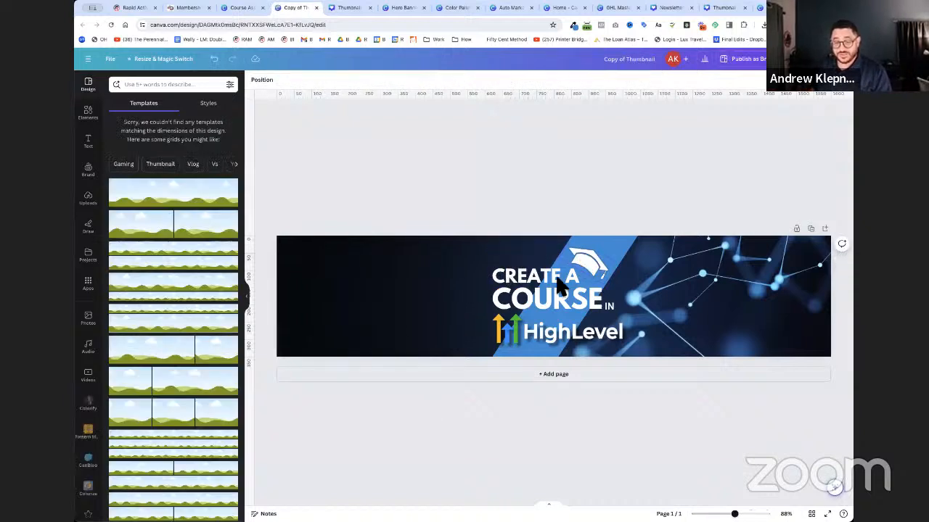
{"action": "left_click", "coordinate": [556, 278]}
{"action": "key", "text": "Delete"}
{"action": "left_click", "coordinate": [557, 297]}
{"action": "key", "text": "Delete"}
{"action": "left_click", "coordinate": [609, 306]}
{"action": "key", "text": "Delete"}
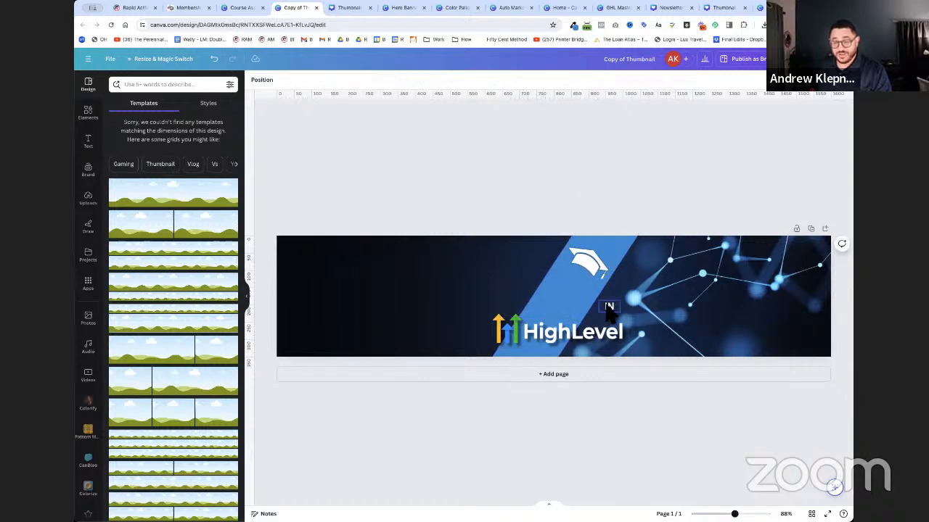
Delete the HighLevel logo and the graduation cap, leaving only the banner's background graphics.
{"action": "left_click", "coordinate": [573, 332]}
{"action": "key", "text": "Delete"}
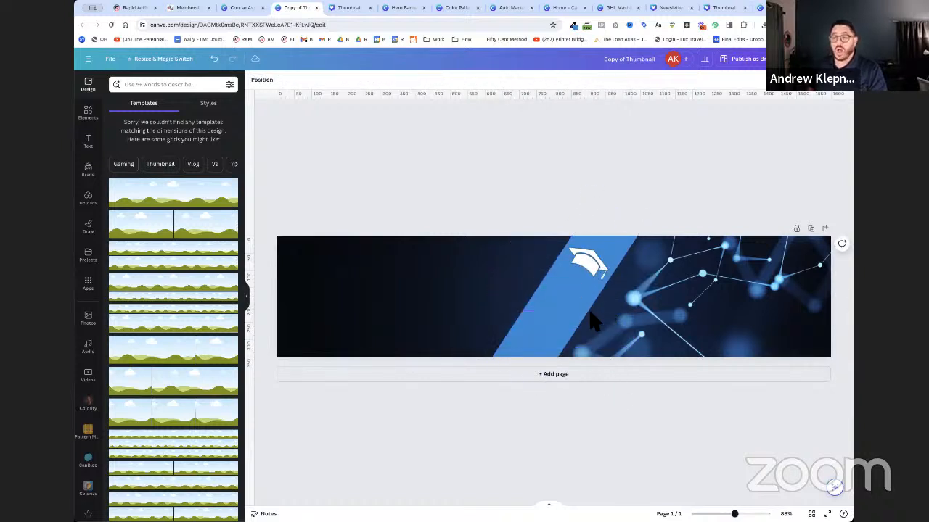
{"action": "left_click", "coordinate": [597, 269]}
{"action": "key", "text": "Delete"}
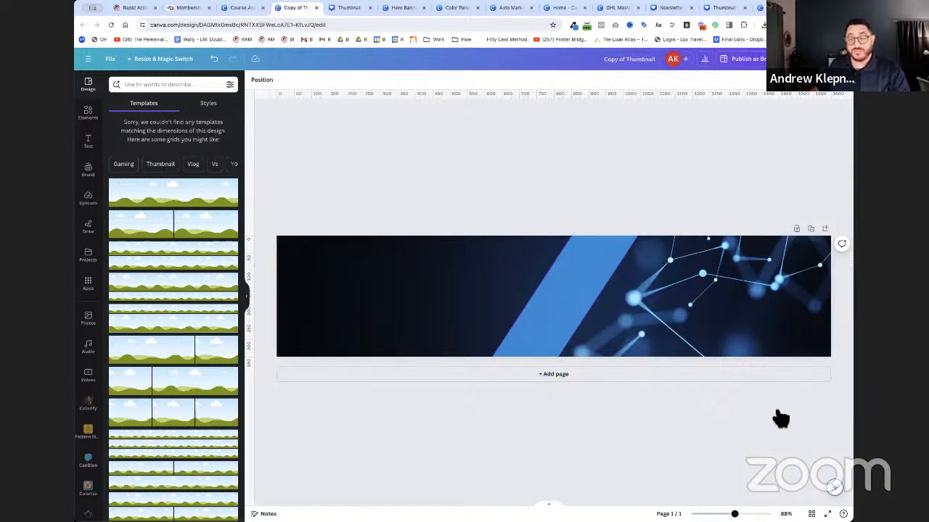
Download the finished Hero Banner design from Canva as a PNG at 1600 × 350 px.
{"action": "left_click", "coordinate": [395, 9]}
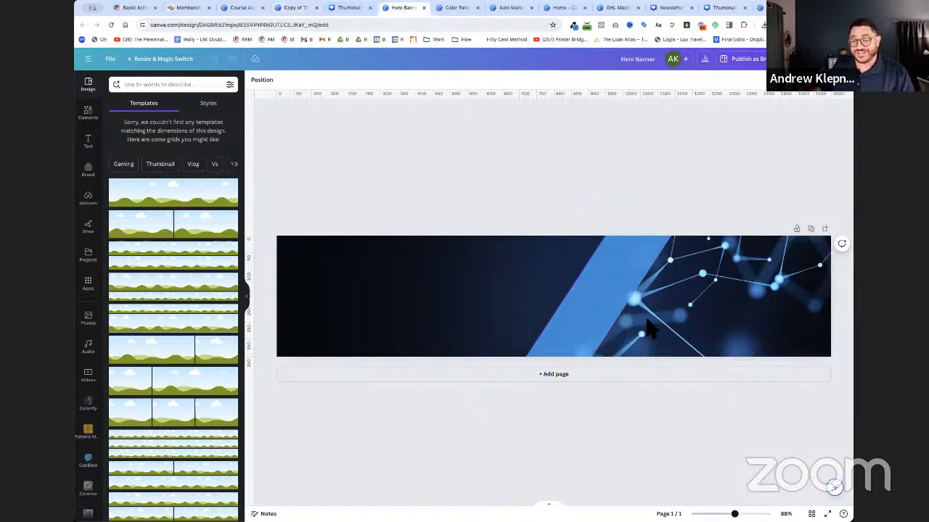
{"action": "left_click", "coordinate": [852, 58]}
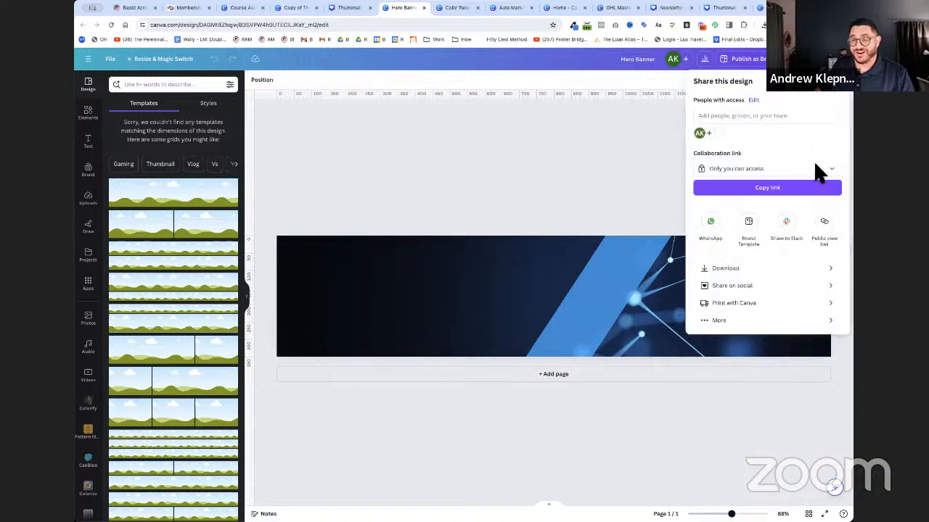
{"action": "left_click", "coordinate": [814, 269]}
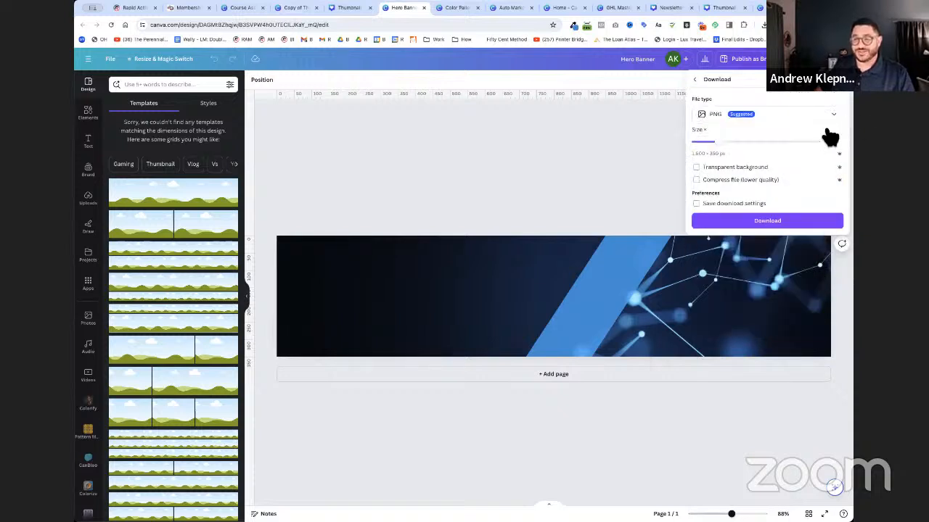
{"action": "left_click", "coordinate": [824, 121]}
{"action": "left_click", "coordinate": [823, 121]}
{"action": "left_click", "coordinate": [823, 121]}
{"action": "left_click", "coordinate": [821, 120]}
{"action": "left_click", "coordinate": [813, 221]}
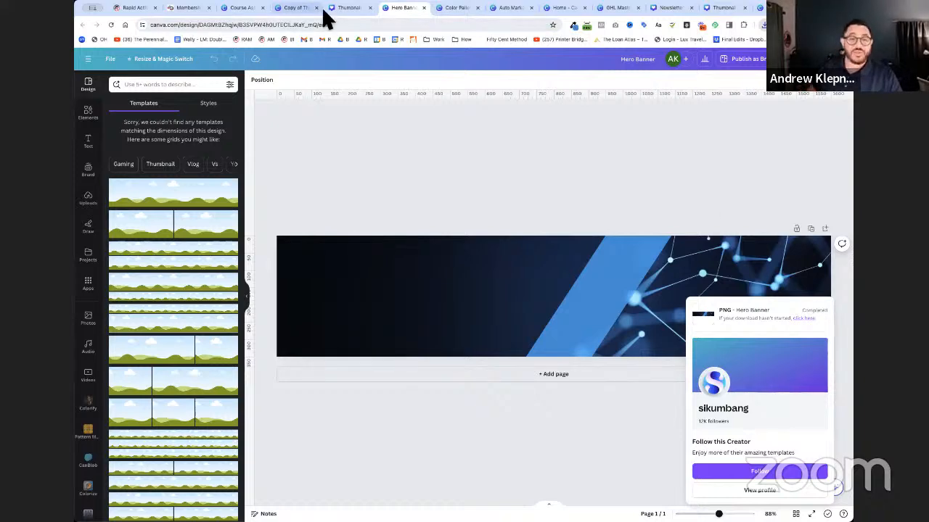
Return to the Memberships theme editor, upload the Hero Banner image as the Hero section's background, and save the changes.
{"action": "left_click", "coordinate": [197, 10]}
{"action": "left_click", "coordinate": [140, 14]}
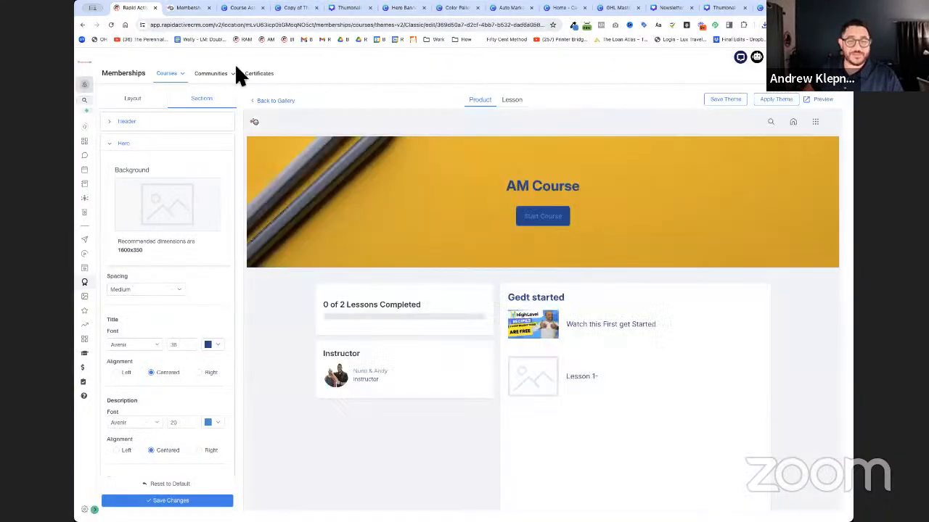
{"action": "left_click", "coordinate": [183, 216]}
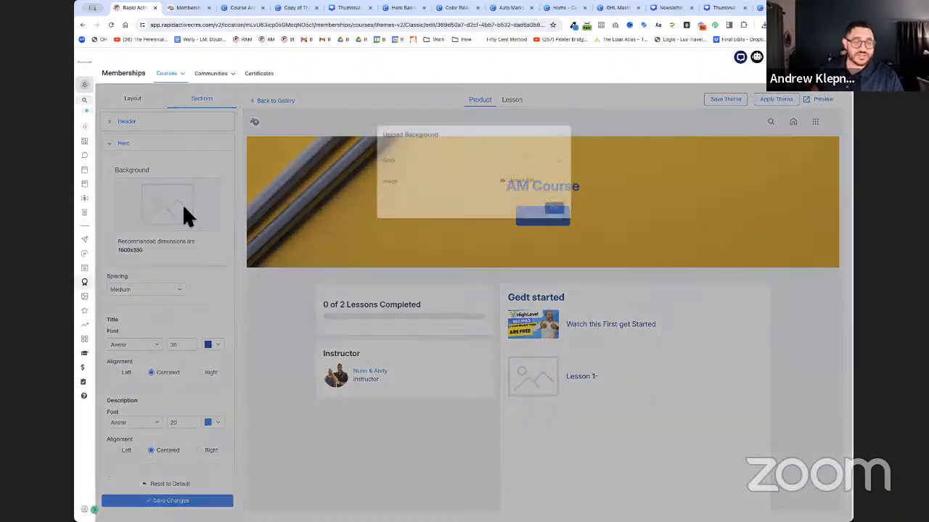
{"action": "left_click", "coordinate": [530, 180]}
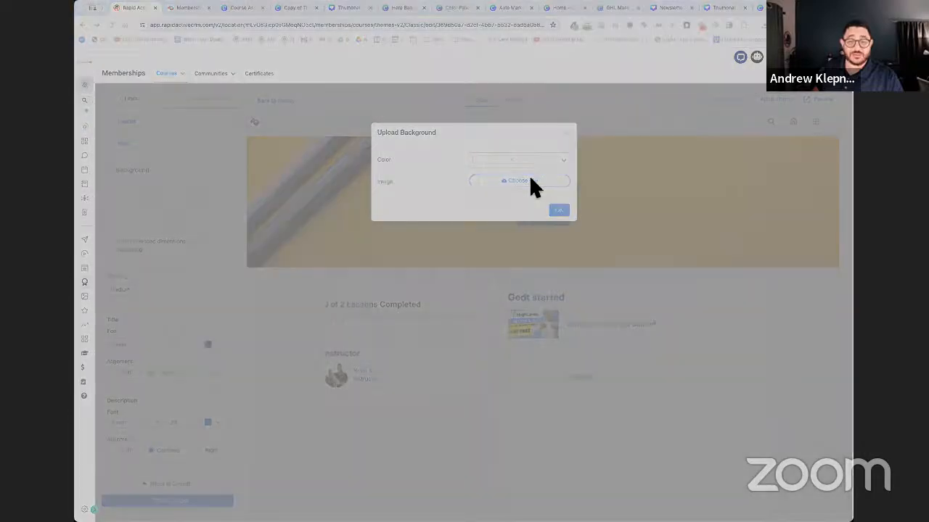
{"action": "double_click", "coordinate": [307, 112]}
{"action": "left_click", "coordinate": [479, 210]}
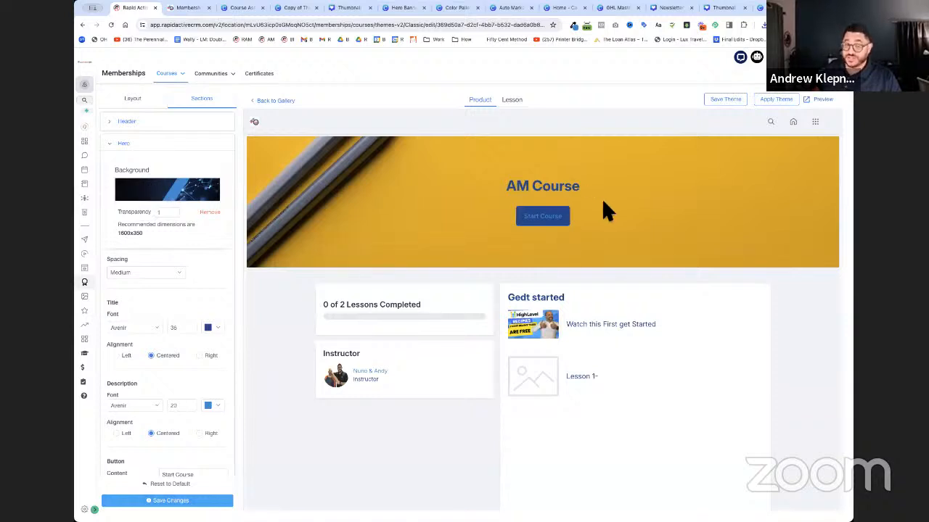
{"action": "left_click", "coordinate": [218, 501]}
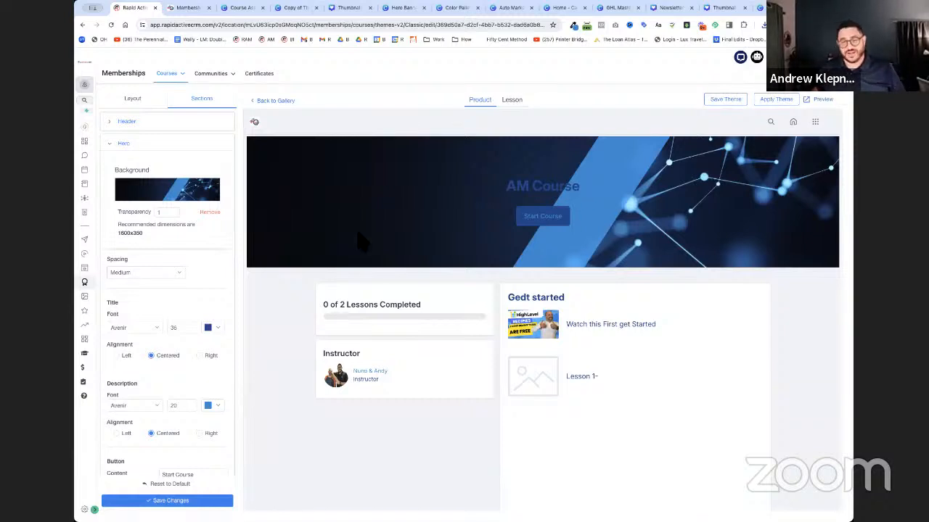
Set the Hero section's title font color to white.
{"action": "scroll", "coordinate": [148, 305], "scroll_direction": "down", "scroll_amount": 1}
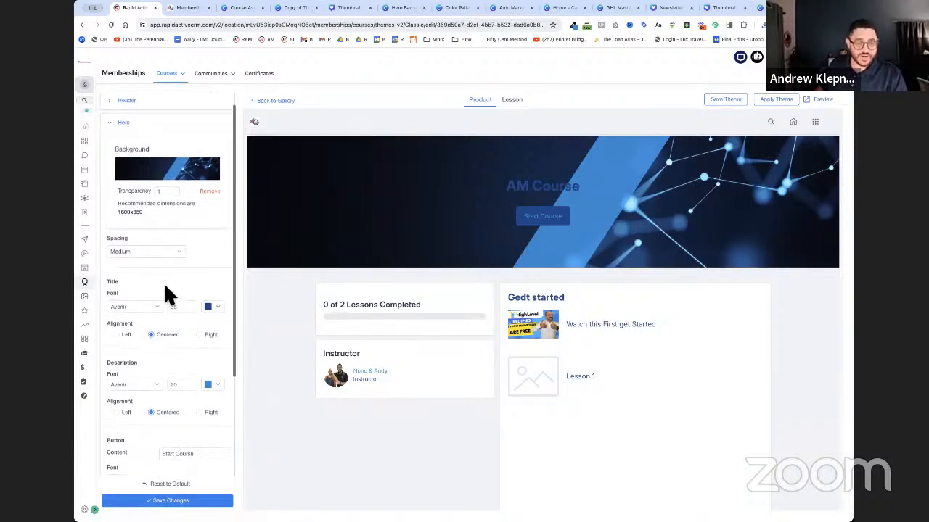
{"action": "scroll", "coordinate": [163, 291], "scroll_direction": "down", "scroll_amount": 2}
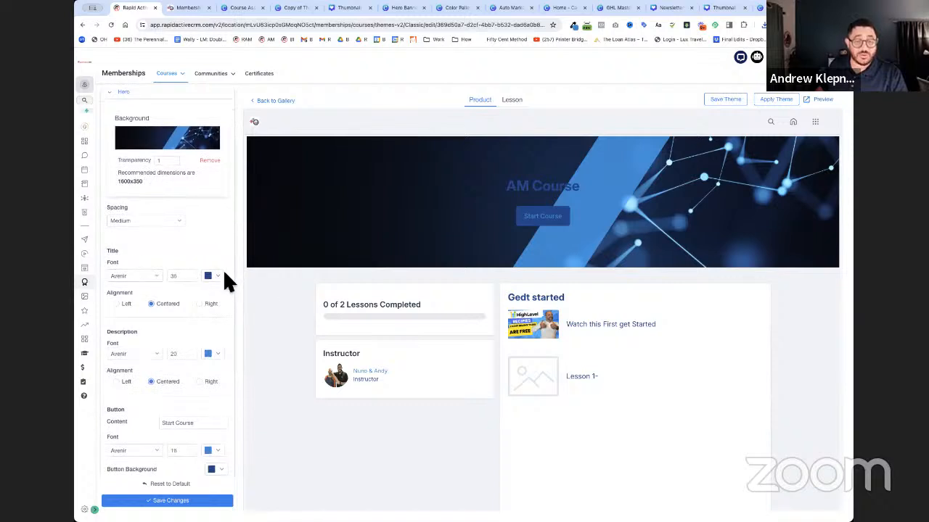
{"action": "left_click", "coordinate": [217, 276]}
{"action": "left_click", "coordinate": [167, 289]}
{"action": "left_click", "coordinate": [194, 248]}
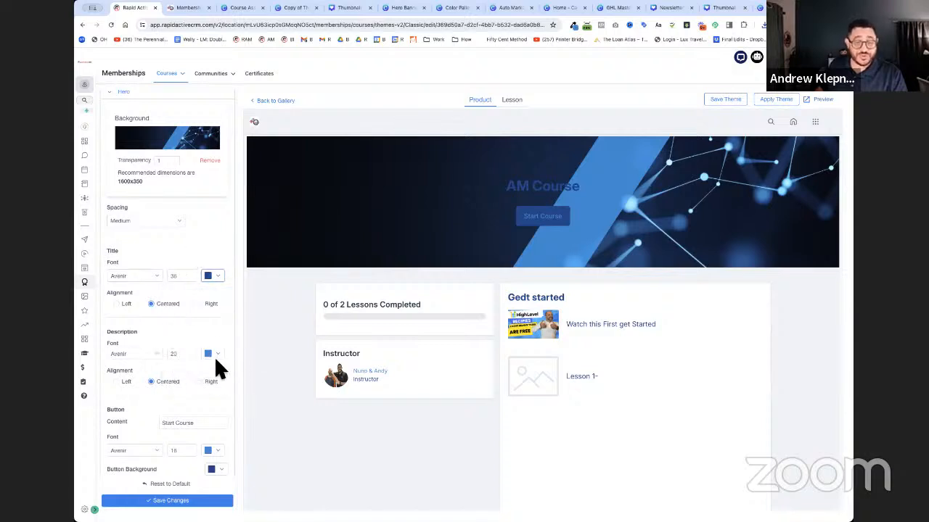
{"action": "left_click", "coordinate": [218, 276]}
{"action": "left_click_drag", "start_coordinate": [182, 316], "coordinate": [168, 291]}
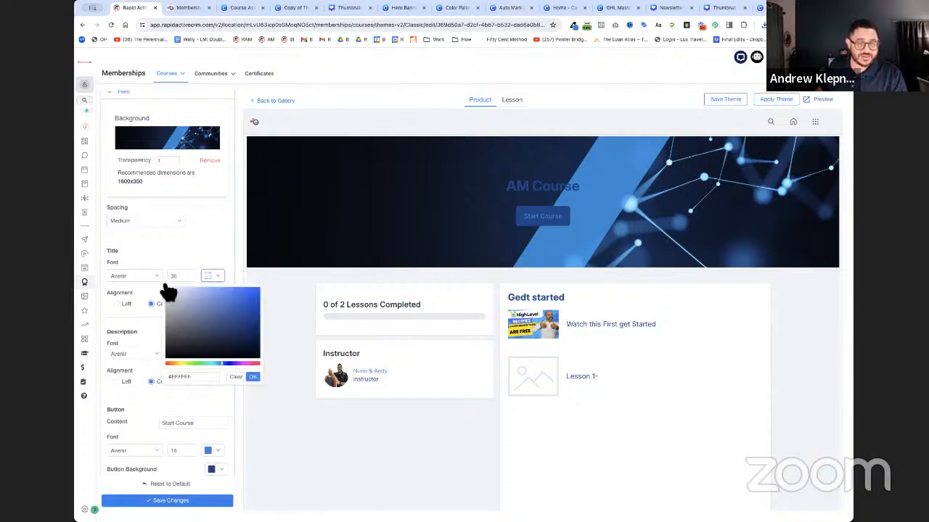
{"action": "left_click", "coordinate": [253, 377]}
Set the Hero button's font color to #FFFFFF and save the changes.
{"action": "scroll", "coordinate": [194, 366], "scroll_direction": "down", "scroll_amount": 5}
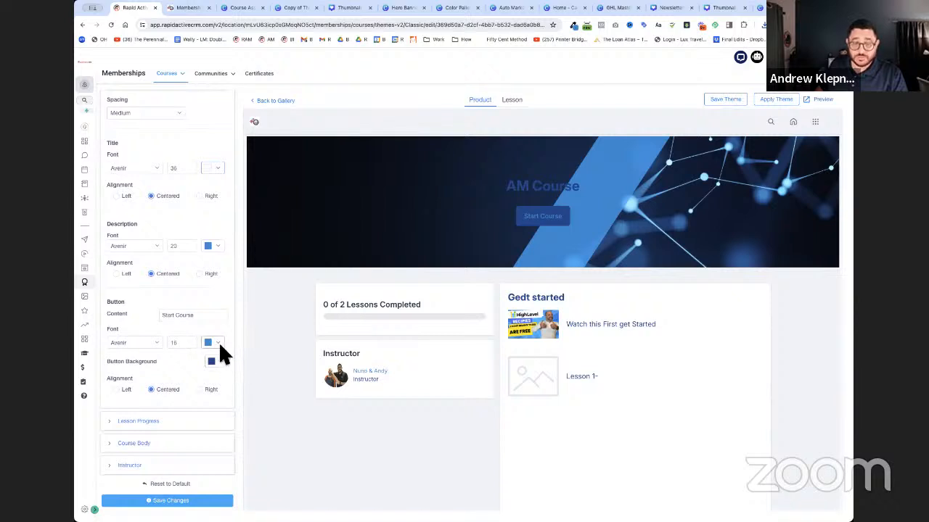
{"action": "left_click", "coordinate": [217, 341]}
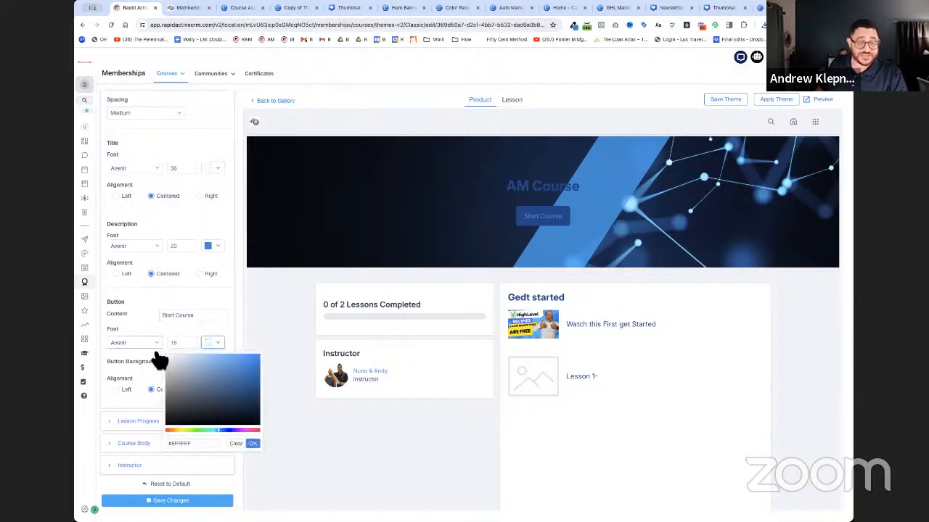
{"action": "left_click", "coordinate": [254, 444]}
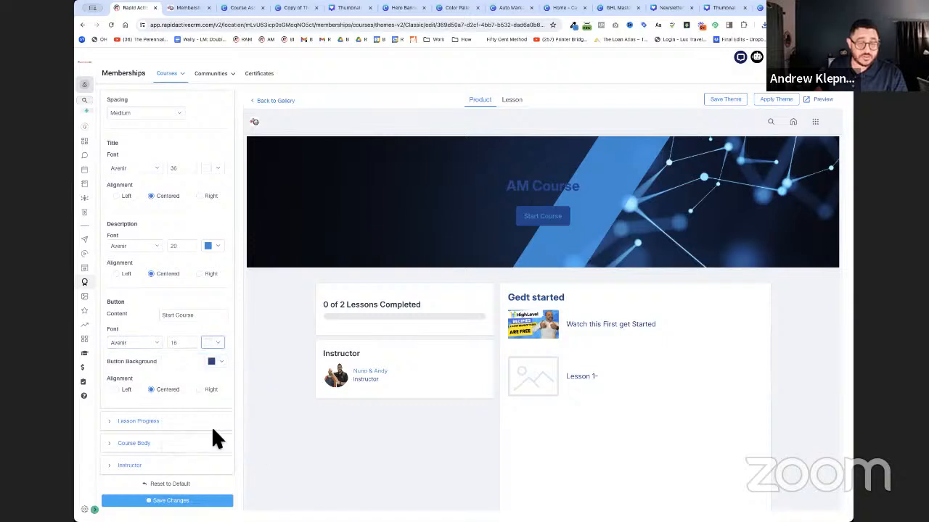
{"action": "left_click", "coordinate": [193, 500]}
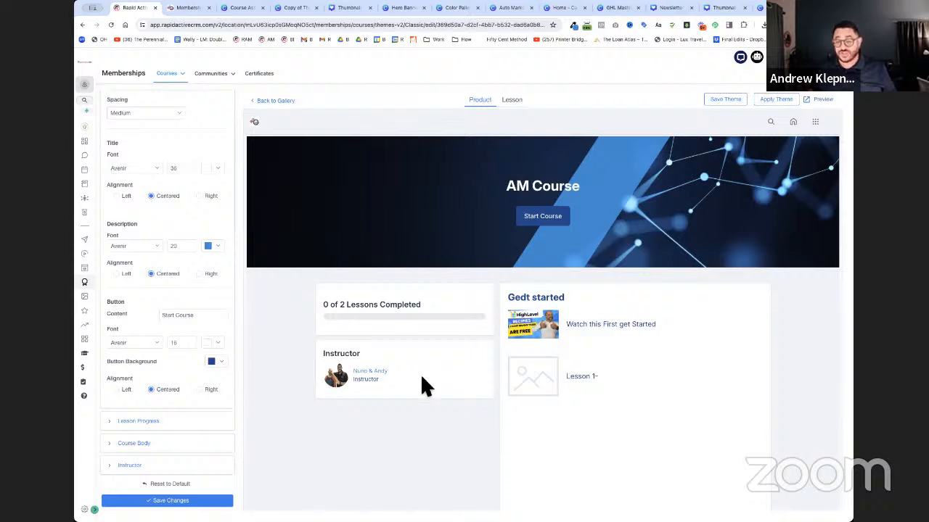
Review the Lesson Progress and Course Body style settings of the Product page.
{"action": "left_click", "coordinate": [163, 424]}
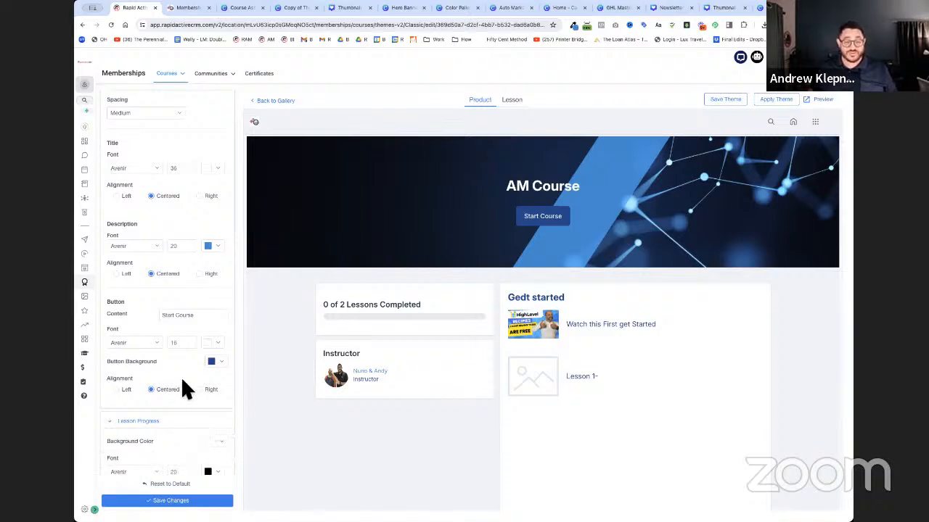
{"action": "scroll", "coordinate": [185, 390], "scroll_direction": "down", "scroll_amount": 3}
{"action": "left_click", "coordinate": [167, 442]}
{"action": "scroll", "coordinate": [177, 413], "scroll_direction": "down", "scroll_amount": 8}
{"action": "scroll", "coordinate": [192, 454], "scroll_direction": "down", "scroll_amount": 3}
{"action": "scroll", "coordinate": [192, 435], "scroll_direction": "down", "scroll_amount": 5}
{"action": "scroll", "coordinate": [193, 431], "scroll_direction": "up", "scroll_amount": 15}
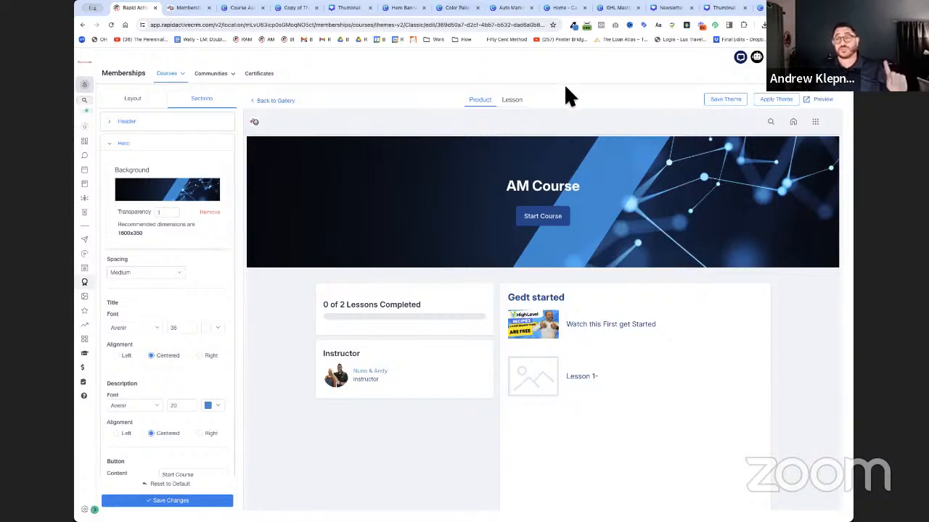
Open the Lesson page's Header background for editing and copy the color code #F2F4F7 from the Color Pallett design in Canva.
{"action": "left_click", "coordinate": [522, 104]}
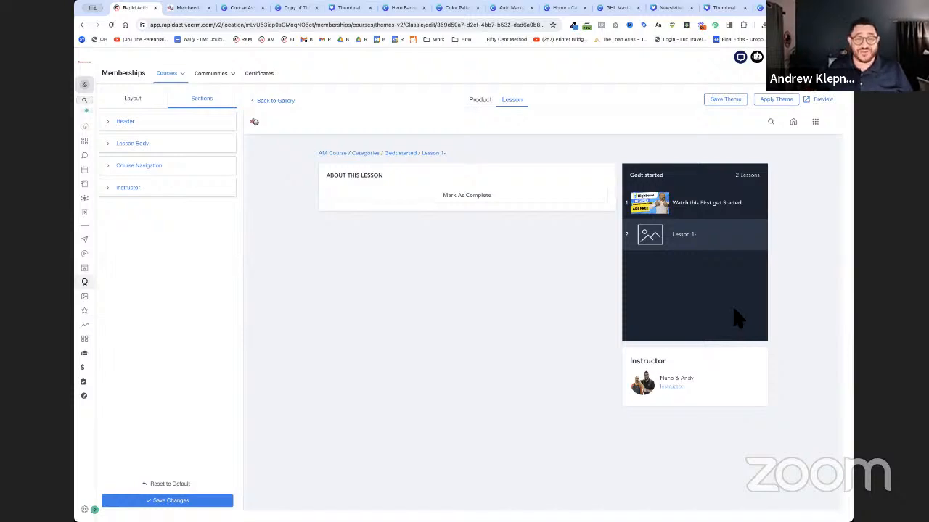
{"action": "left_click", "coordinate": [138, 125]}
{"action": "left_click", "coordinate": [187, 202]}
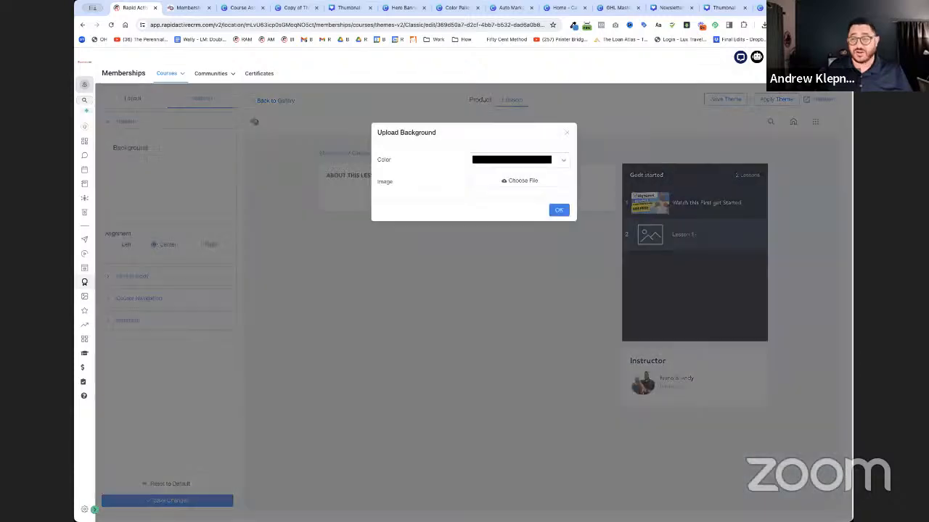
{"action": "left_click", "coordinate": [773, 8]}
{"action": "left_click", "coordinate": [551, 325]}
{"action": "double_click", "coordinate": [551, 326]}
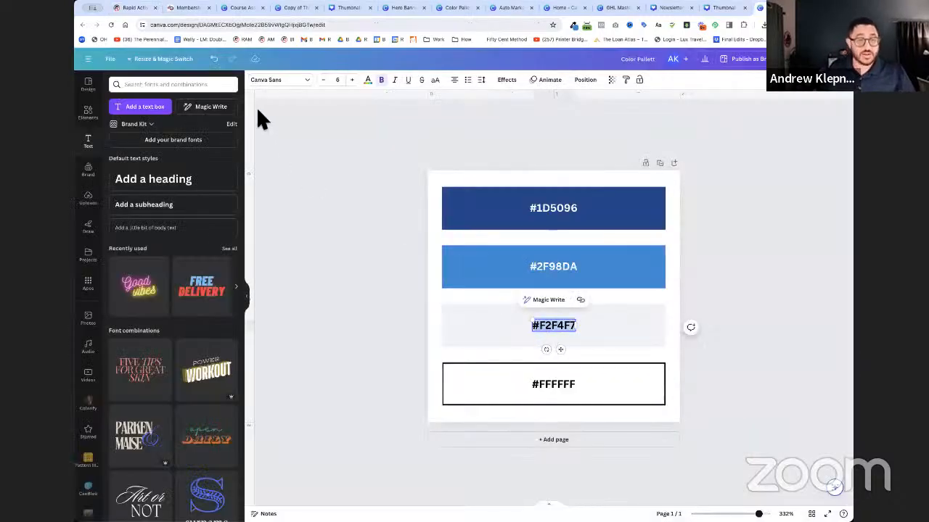
Back in the theme editor, set the Lesson page's Header background color to #F2F4F7 and save the theme changes.
{"action": "left_click", "coordinate": [133, 8]}
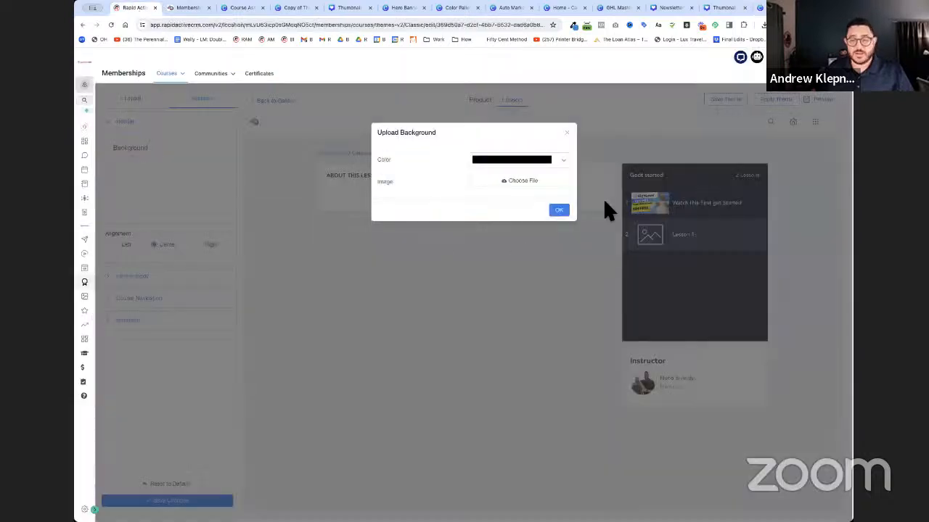
{"action": "left_click", "coordinate": [559, 157]}
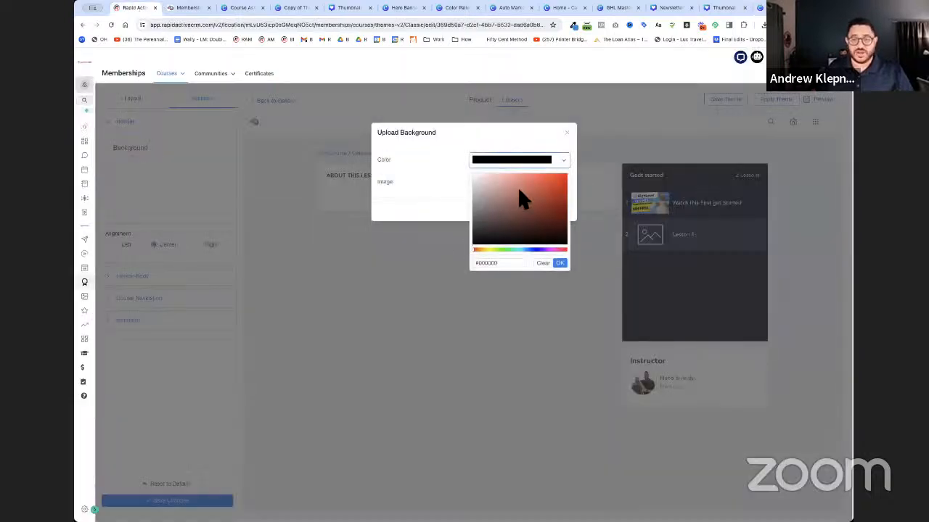
{"action": "double_click", "coordinate": [512, 263]}
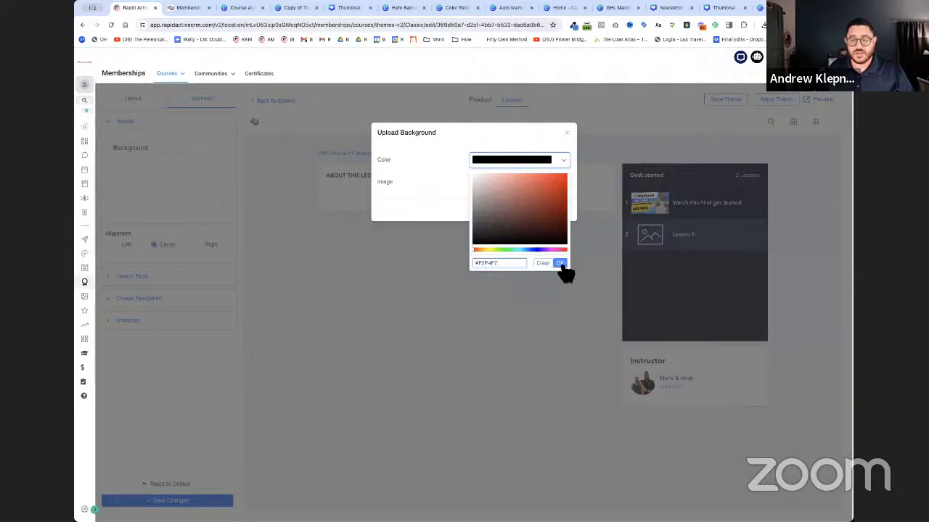
{"action": "left_click", "coordinate": [560, 263]}
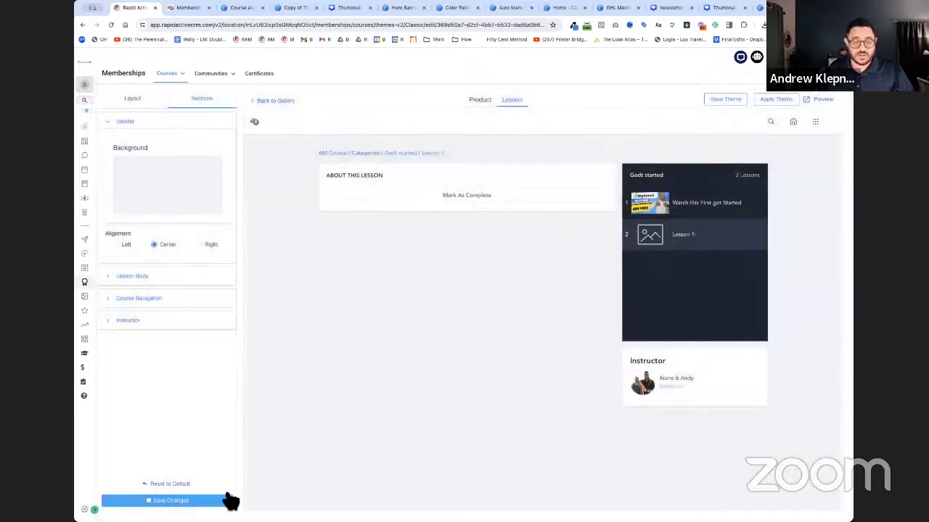
{"action": "left_click", "coordinate": [170, 281]}
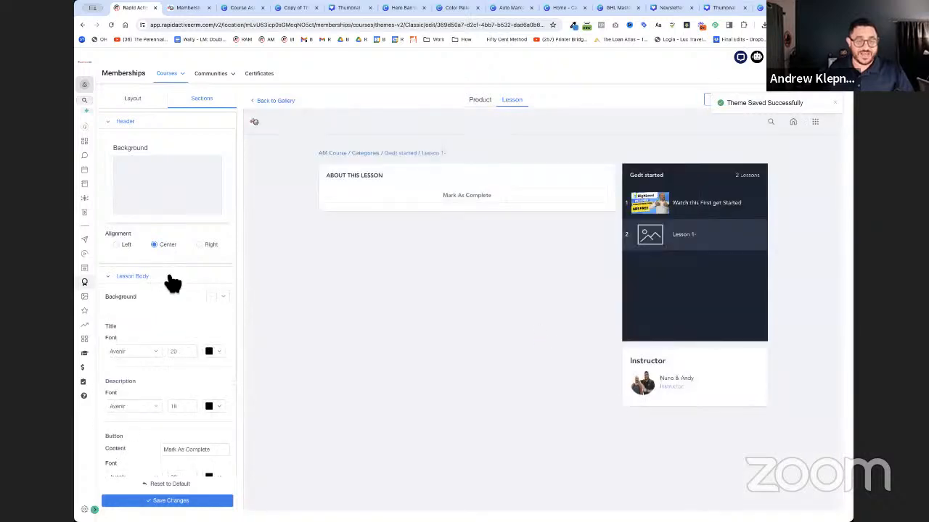
{"action": "left_click", "coordinate": [171, 282]}
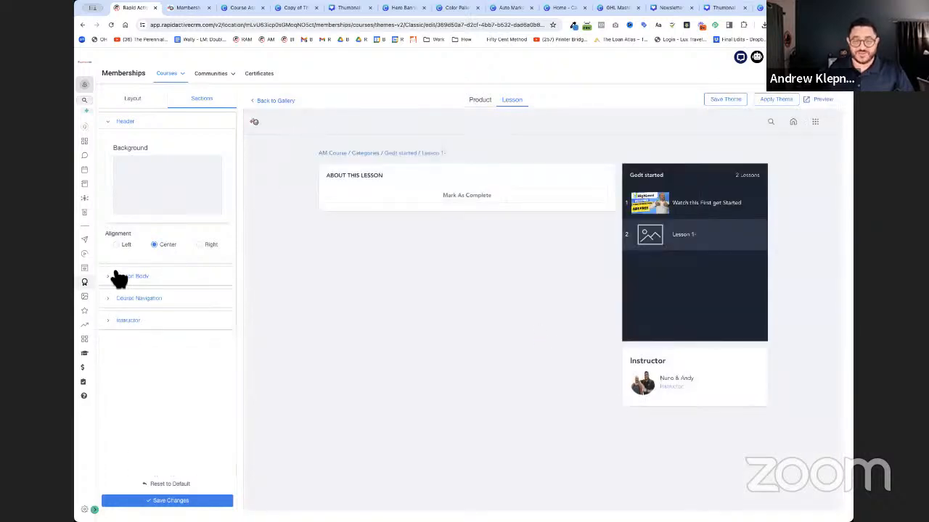
Set the Course Navigation background on the Lesson page to the palette's dark blue #1D5096.
{"action": "left_click", "coordinate": [160, 309]}
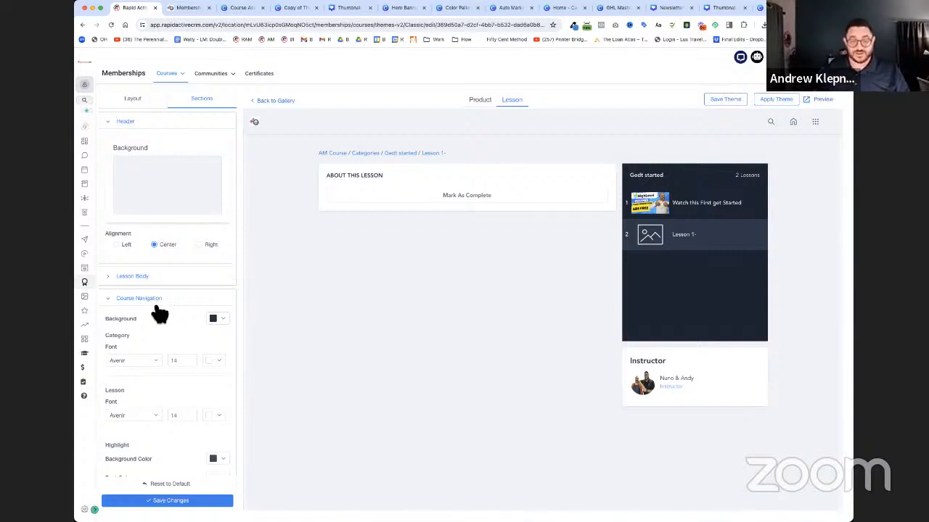
{"action": "scroll", "coordinate": [156, 312], "scroll_direction": "down", "scroll_amount": 2}
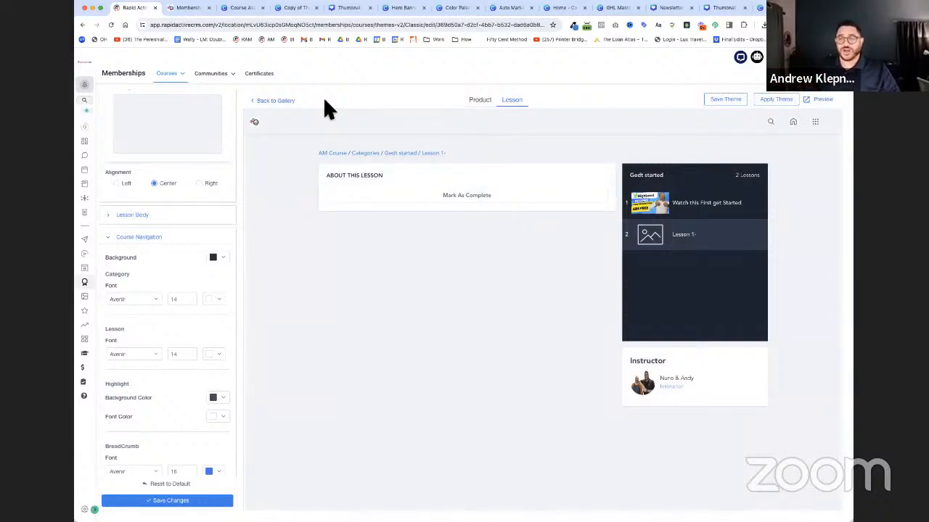
{"action": "left_click", "coordinate": [223, 258]}
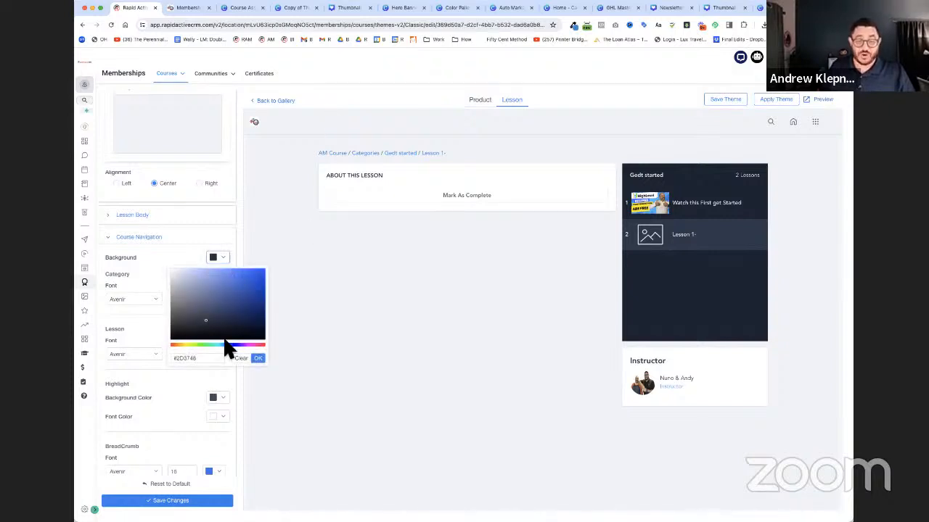
{"action": "triple_click", "coordinate": [206, 363]}
{"action": "type", "text": "#1D3366"}
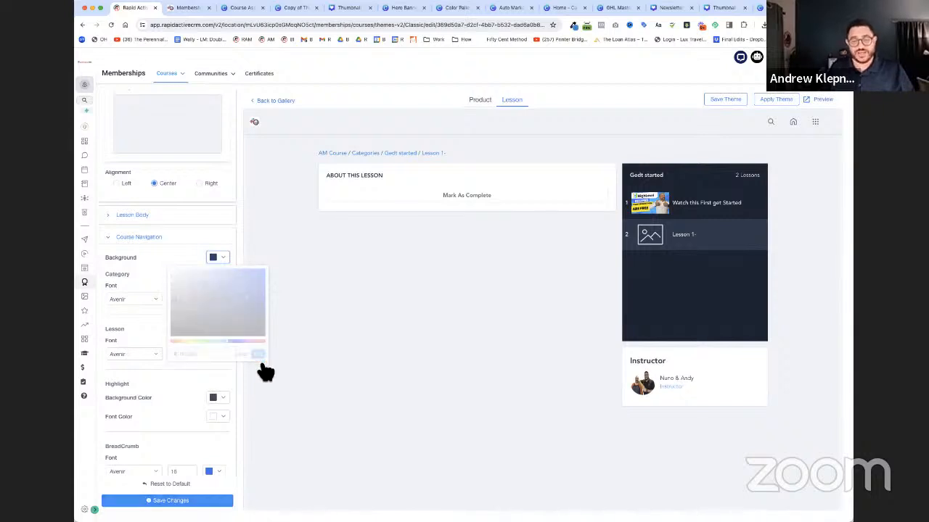
{"action": "left_click", "coordinate": [260, 360]}
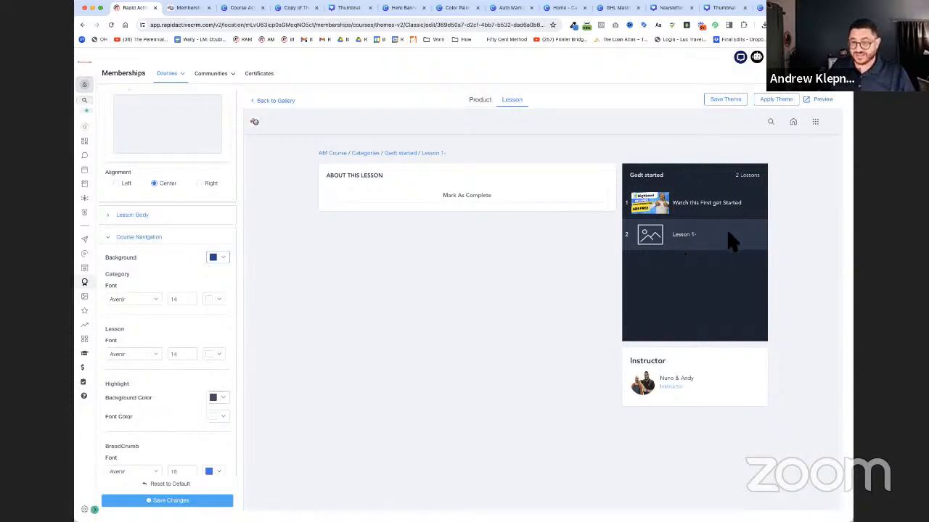
Open the Lesson page's Highlight background color for editing and copy the color code #2F98DA from the Color Pallett design in Canva.
{"action": "left_click", "coordinate": [222, 397]}
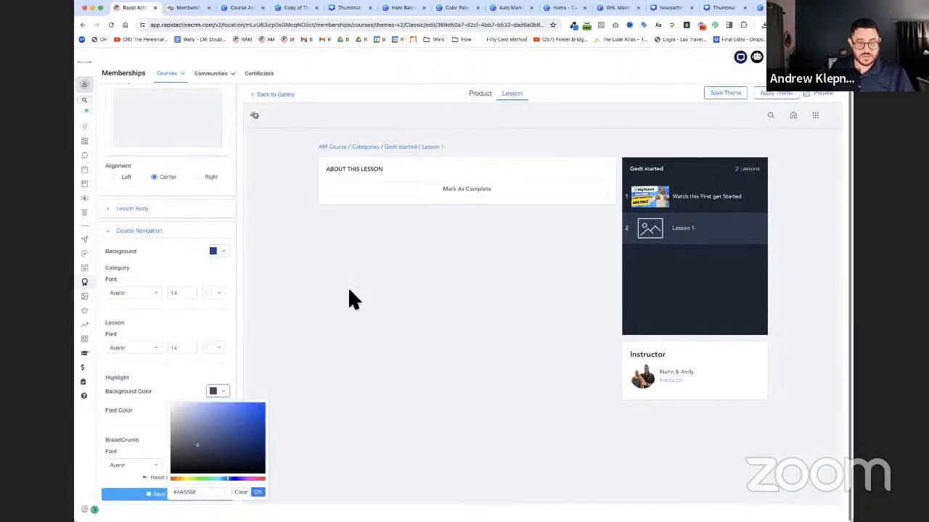
{"action": "left_click", "coordinate": [759, 7]}
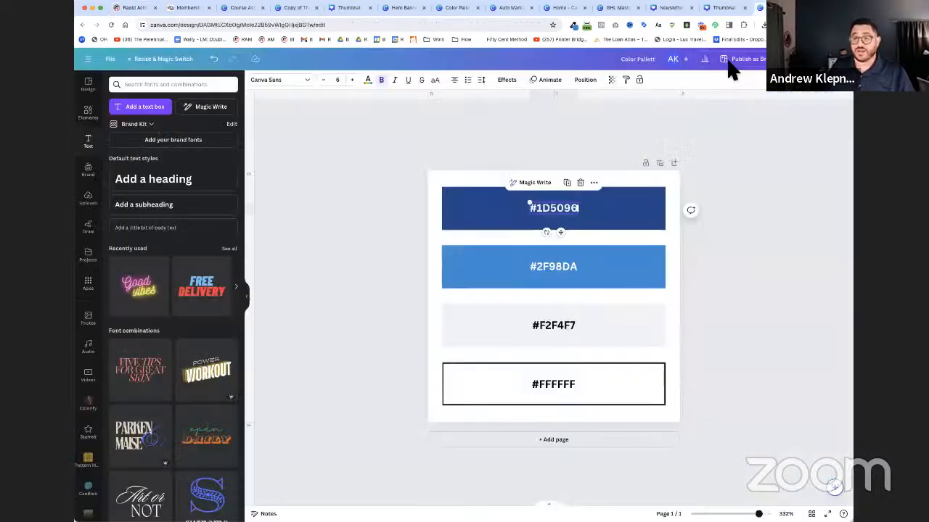
{"action": "left_click", "coordinate": [563, 267]}
{"action": "double_click", "coordinate": [565, 268]}
{"action": "key", "text": "ctrl+c"}
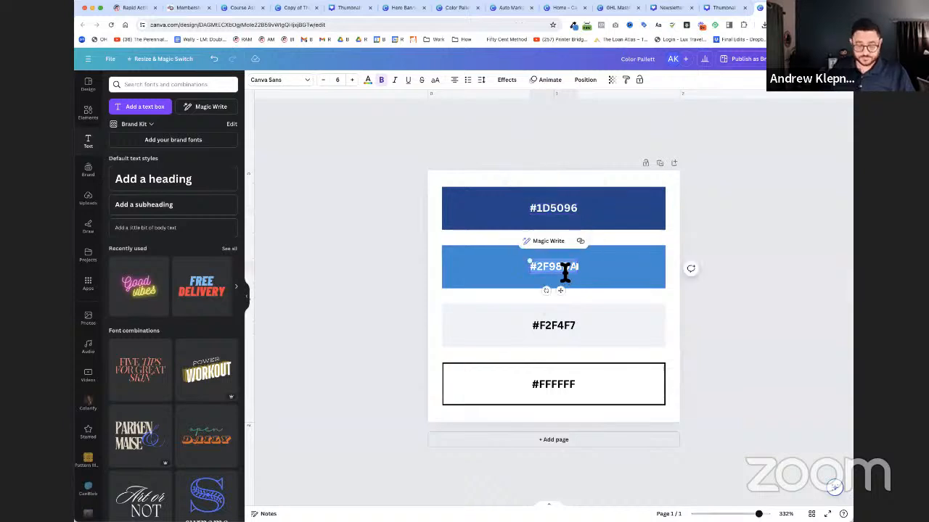
Back in the theme editor, set the Course Navigation Highlight background color to #2F98DA and save the changes.
{"action": "left_click", "coordinate": [135, 9]}
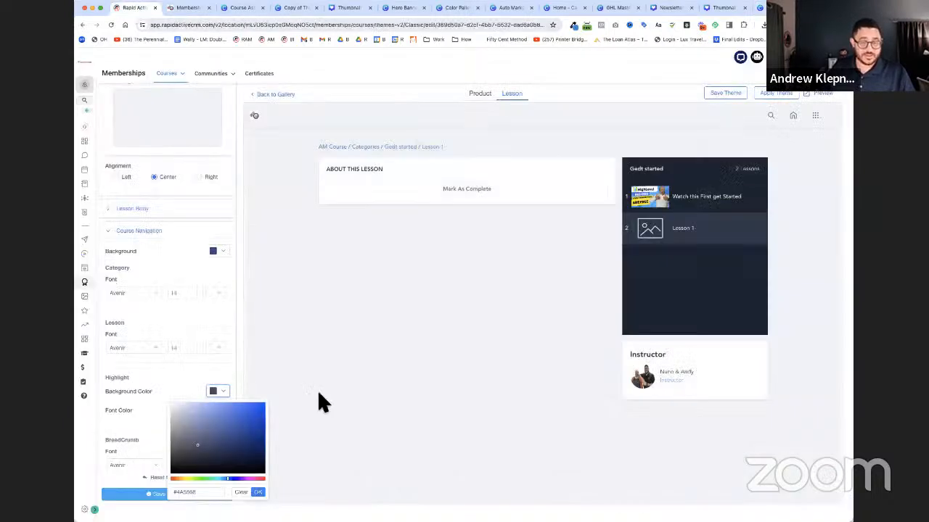
{"action": "left_click", "coordinate": [207, 492]}
{"action": "key", "text": "ctrl+a"}
{"action": "key", "text": "ctrl+v"}
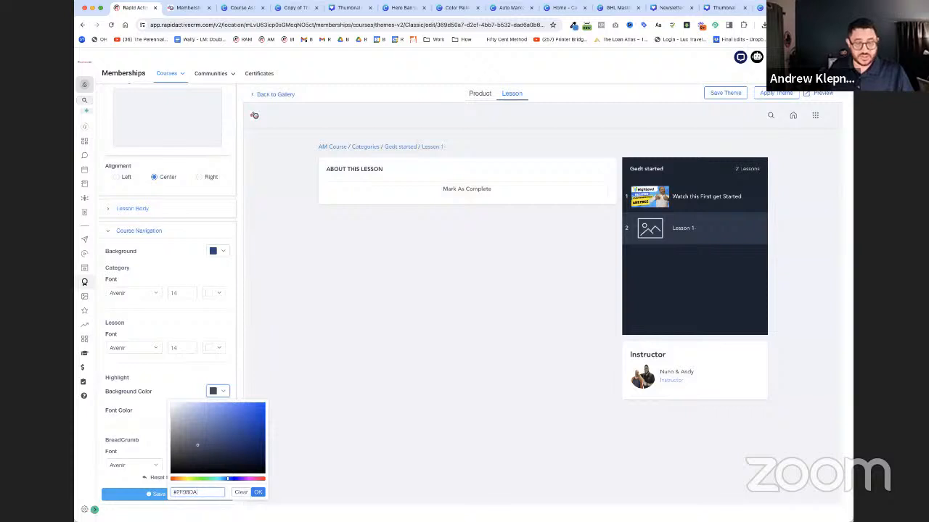
{"action": "left_click", "coordinate": [258, 492]}
{"action": "left_click", "coordinate": [222, 495]}
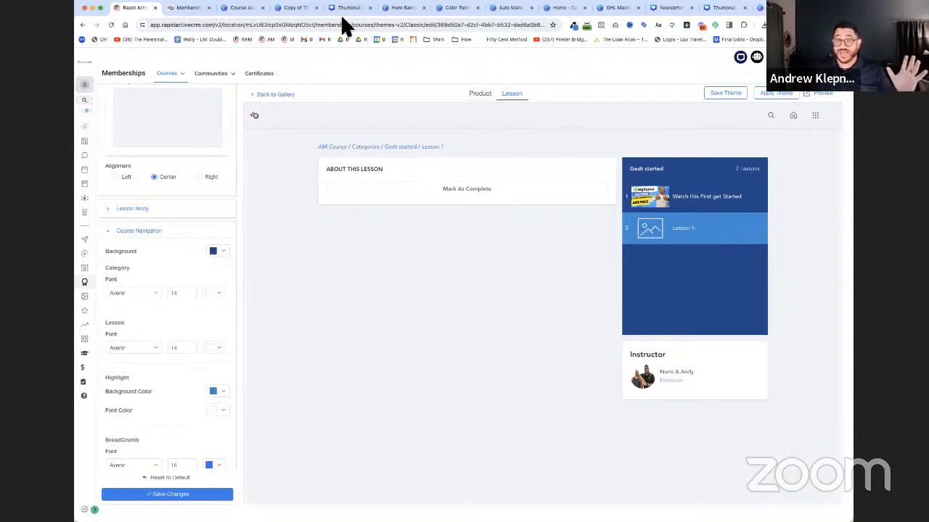
Check the course preview in its browser tab, return to the theme editor, and apply and save the customized theme for the product.
{"action": "left_click", "coordinate": [187, 8]}
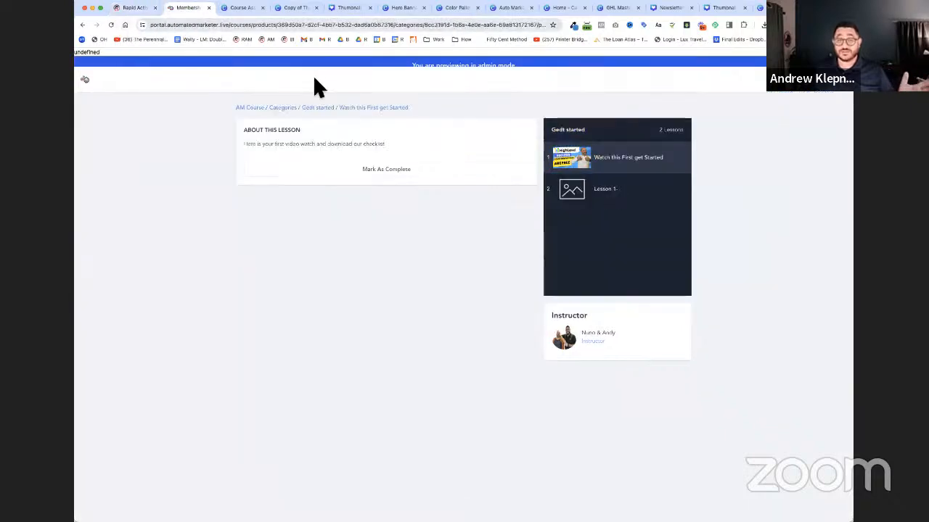
{"action": "left_click", "coordinate": [83, 24]}
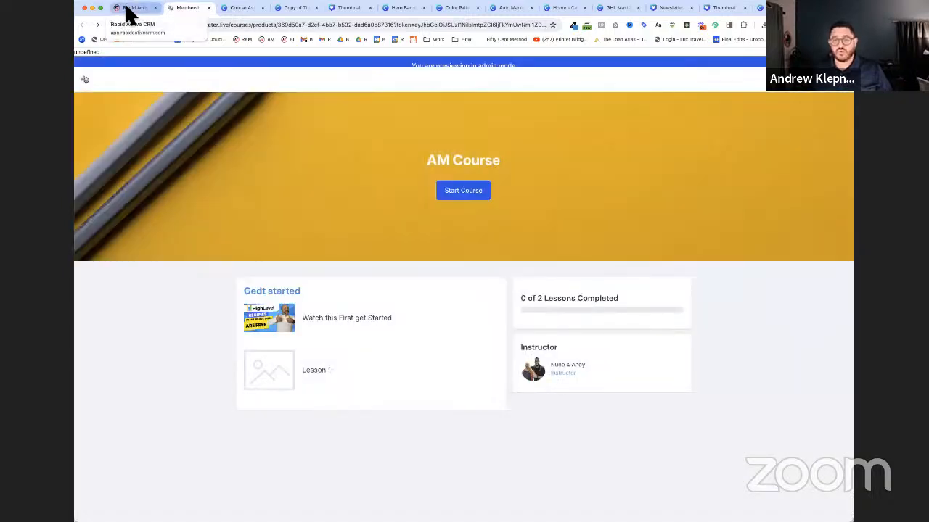
{"action": "left_click", "coordinate": [125, 9]}
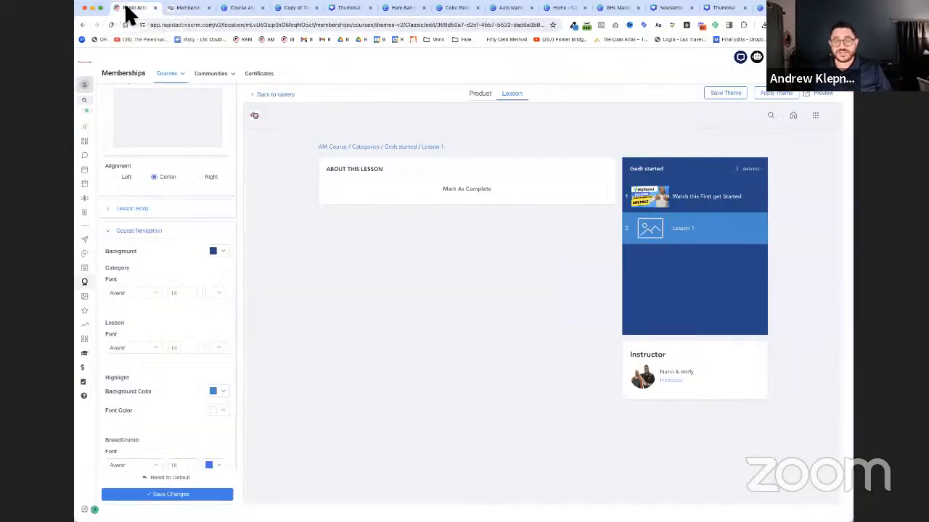
{"action": "left_click", "coordinate": [793, 96]}
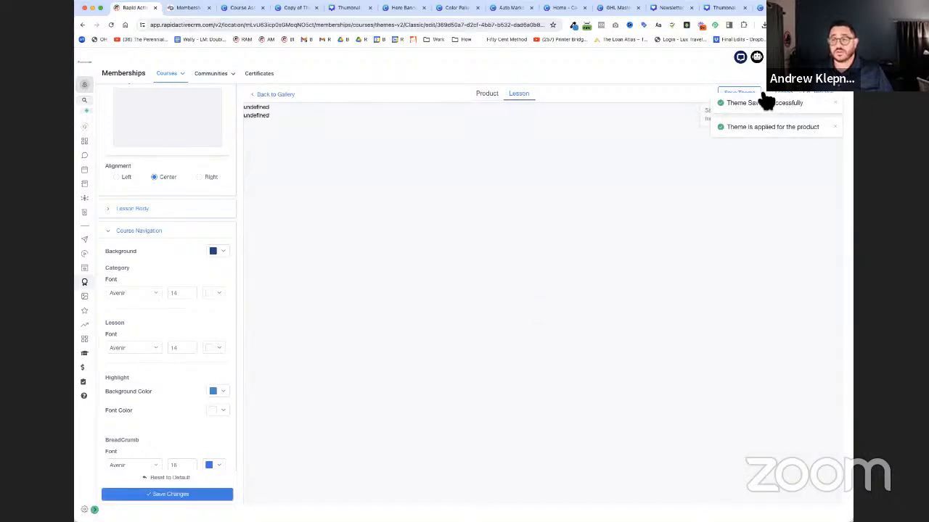
{"action": "left_click", "coordinate": [760, 94]}
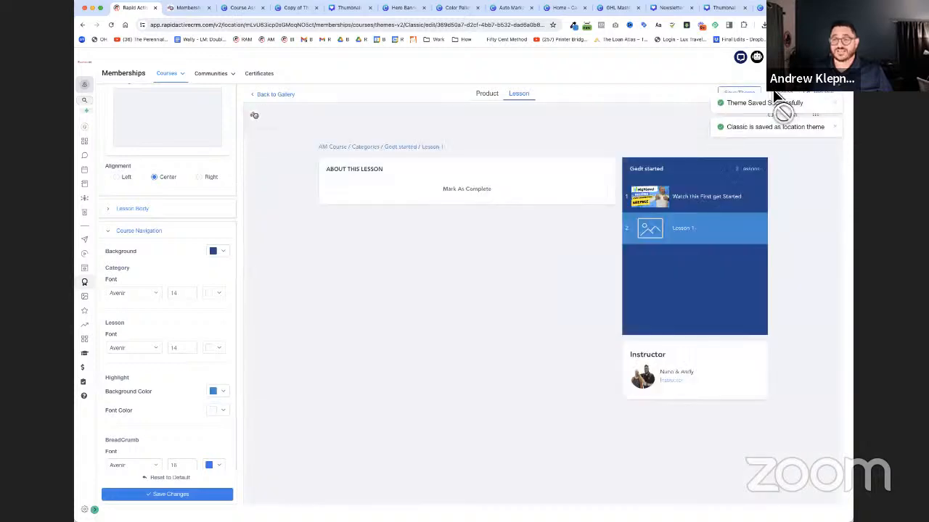
Reload the AM Course preview and start the course to check the colors on the product and lesson pages.
{"action": "left_click", "coordinate": [190, 9]}
{"action": "left_click", "coordinate": [110, 23]}
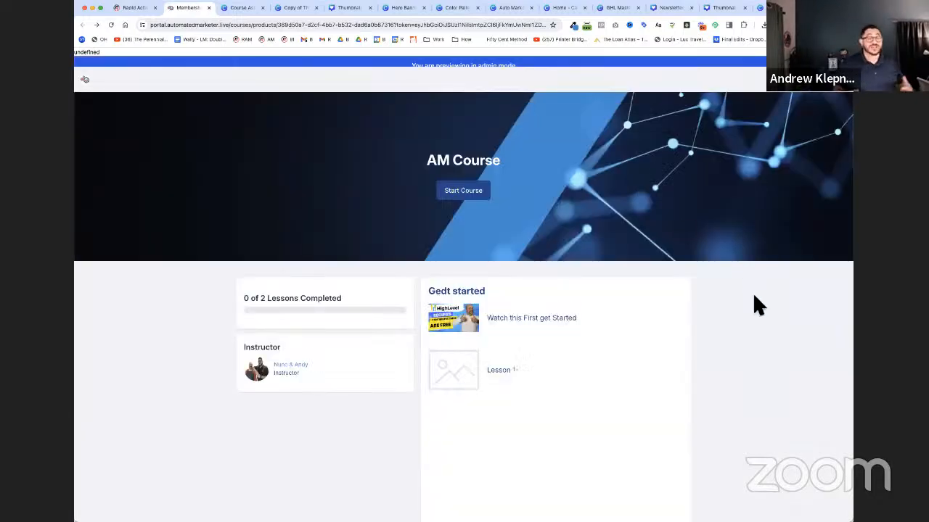
{"action": "left_click", "coordinate": [464, 192]}
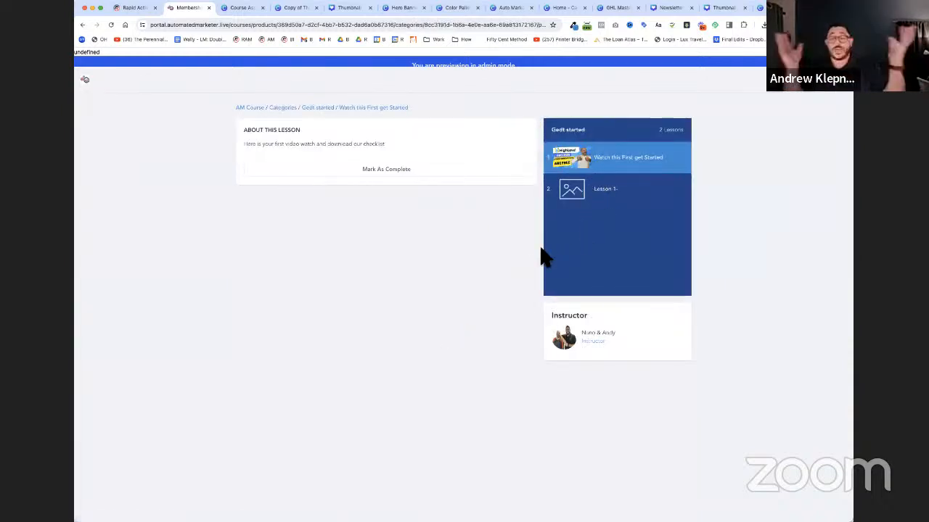
Return to Rapid Active CRM and open the Client Portal settings in the Sites area.
{"action": "left_click", "coordinate": [144, 10]}
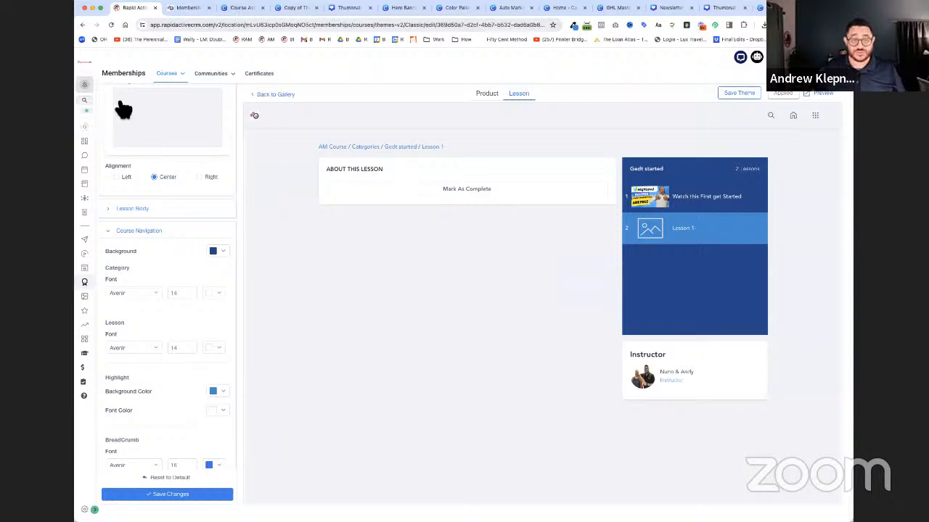
{"action": "mouse_move", "coordinate": [173, 78]}
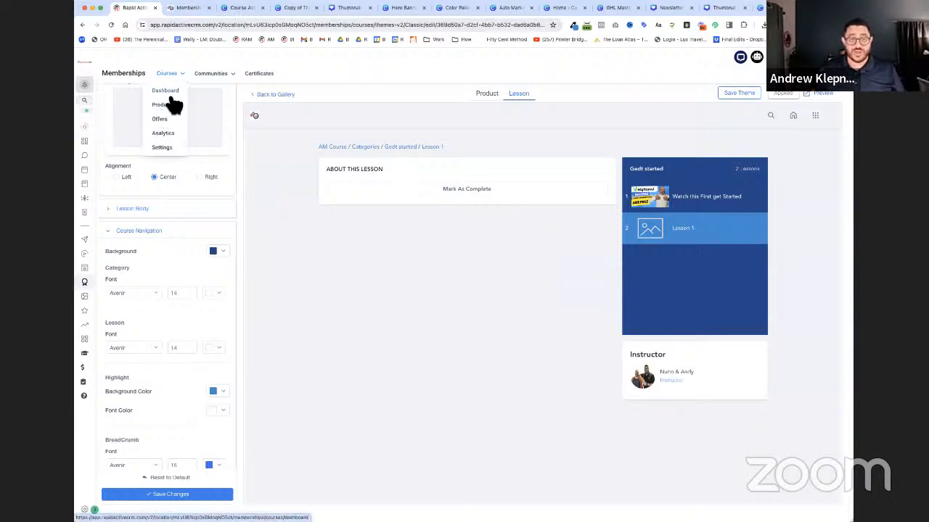
{"action": "left_click", "coordinate": [170, 96]}
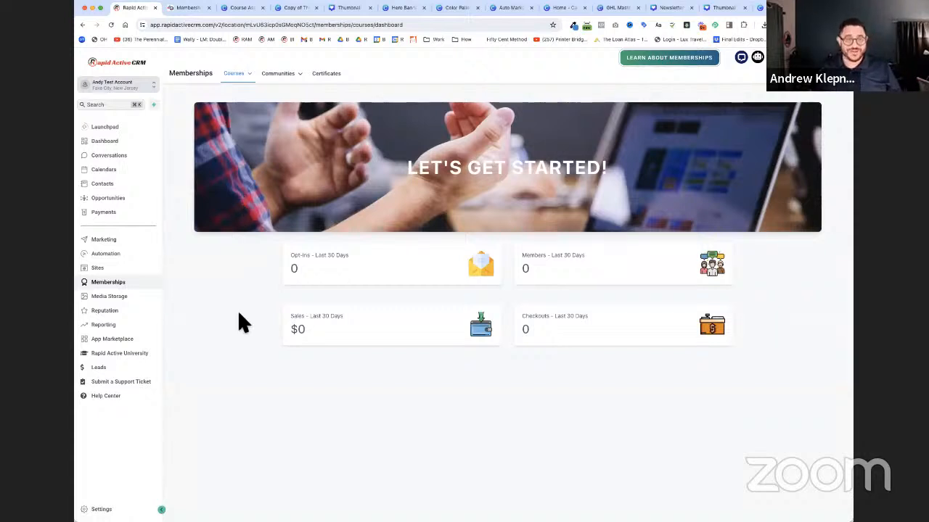
{"action": "left_click", "coordinate": [138, 272]}
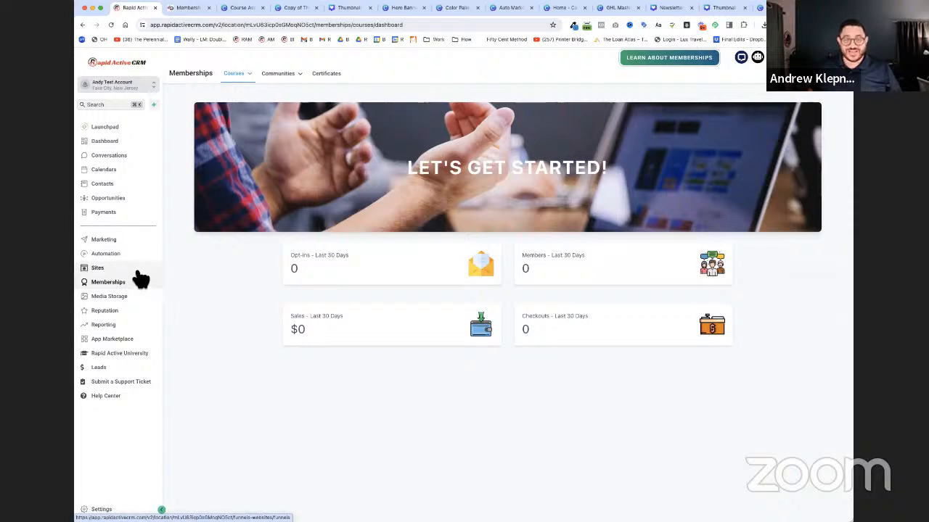
{"action": "mouse_move", "coordinate": [404, 76]}
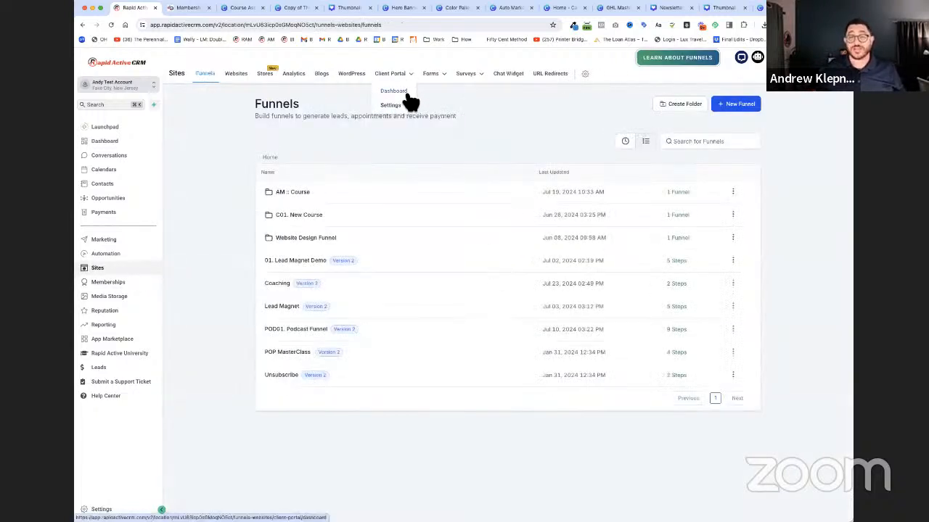
{"action": "left_click", "coordinate": [405, 92]}
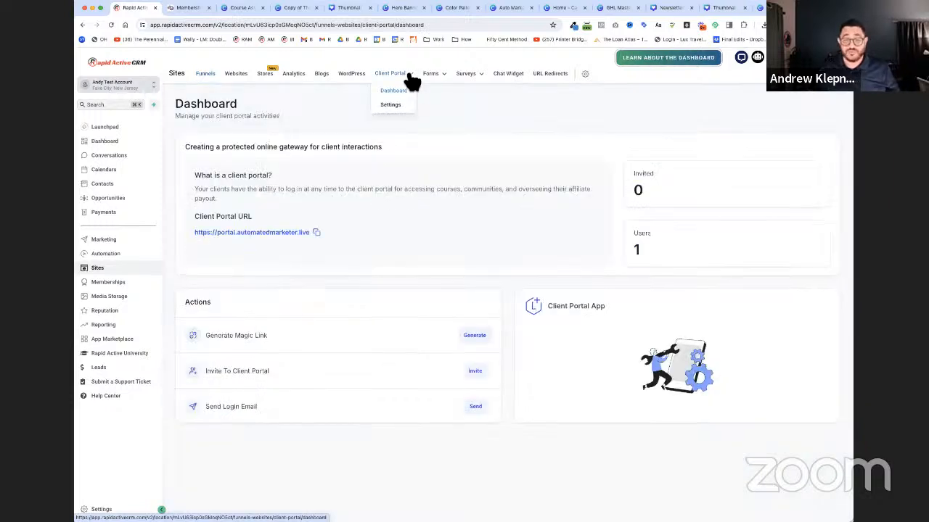
{"action": "left_click", "coordinate": [399, 111]}
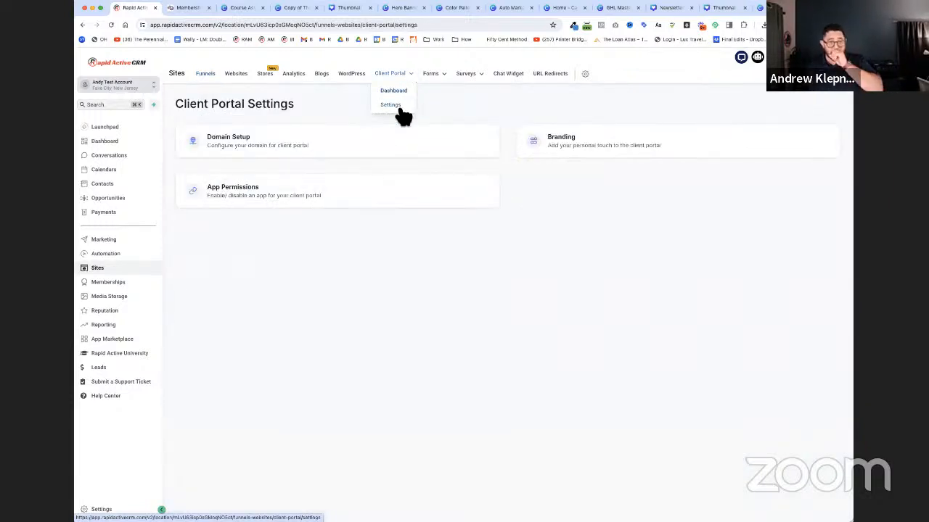
Review the client portal's Domain Setup, preview the custom domain's login page, and close the preview.
{"action": "left_click", "coordinate": [336, 147]}
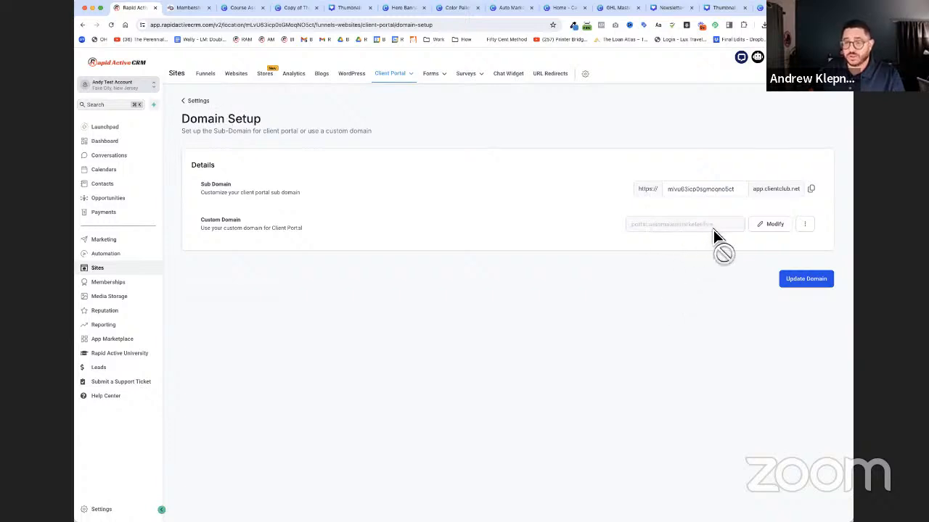
{"action": "left_click", "coordinate": [804, 224]}
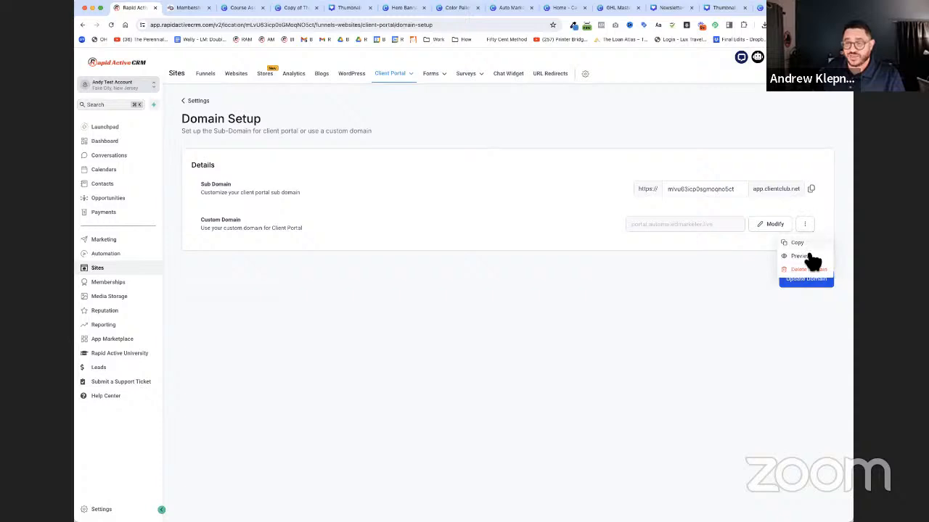
{"action": "left_click", "coordinate": [799, 256]}
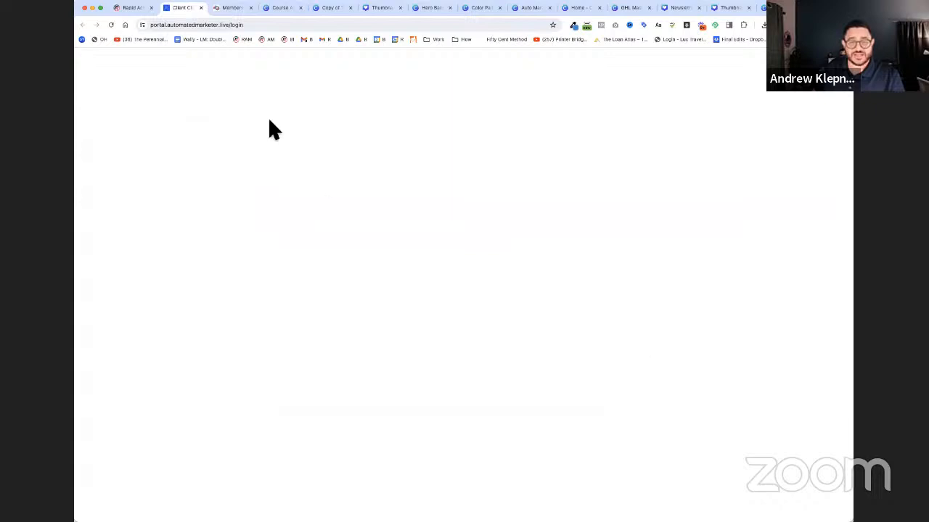
{"action": "left_click", "coordinate": [184, 25]}
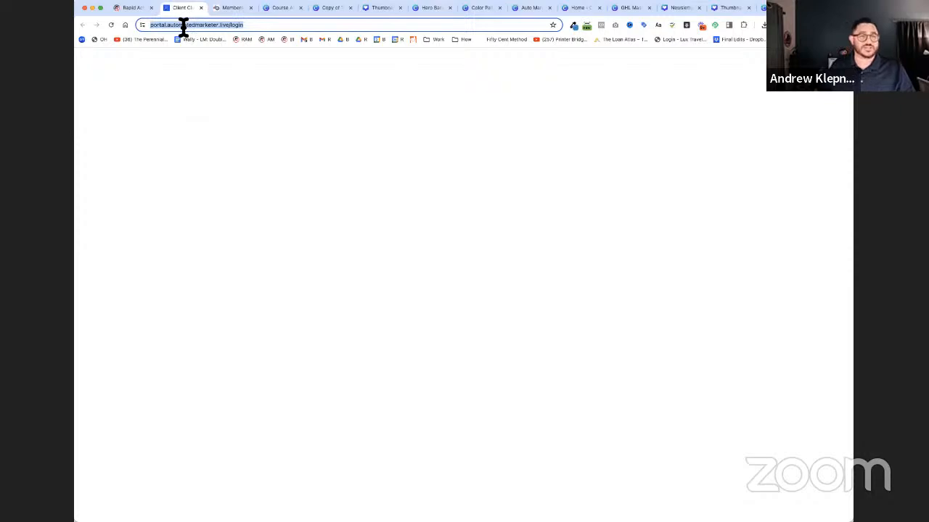
{"action": "key", "text": "super+Tab"}
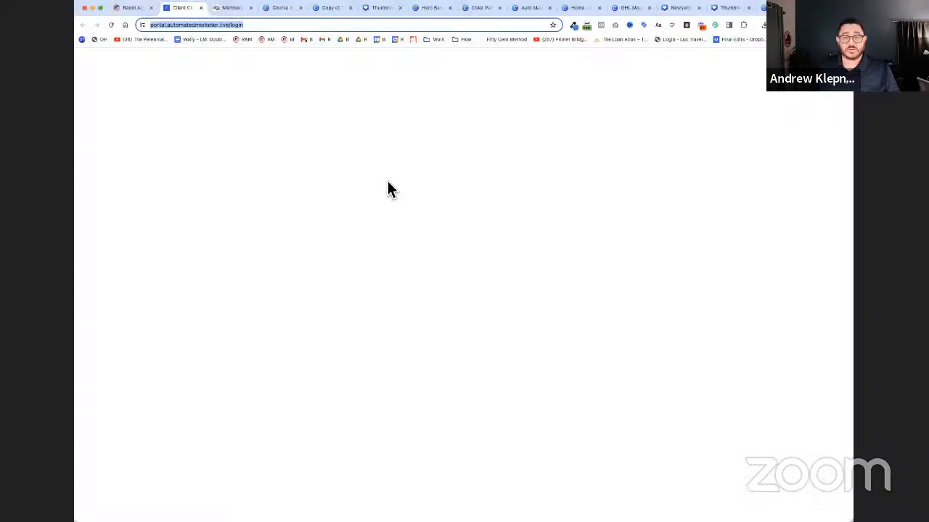
{"action": "left_click", "coordinate": [395, 168]}
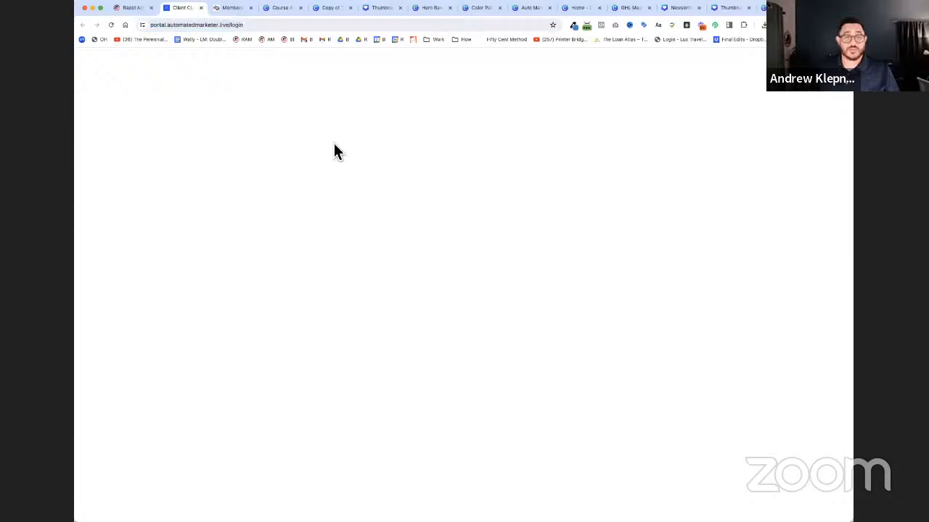
{"action": "key", "text": "super+w"}
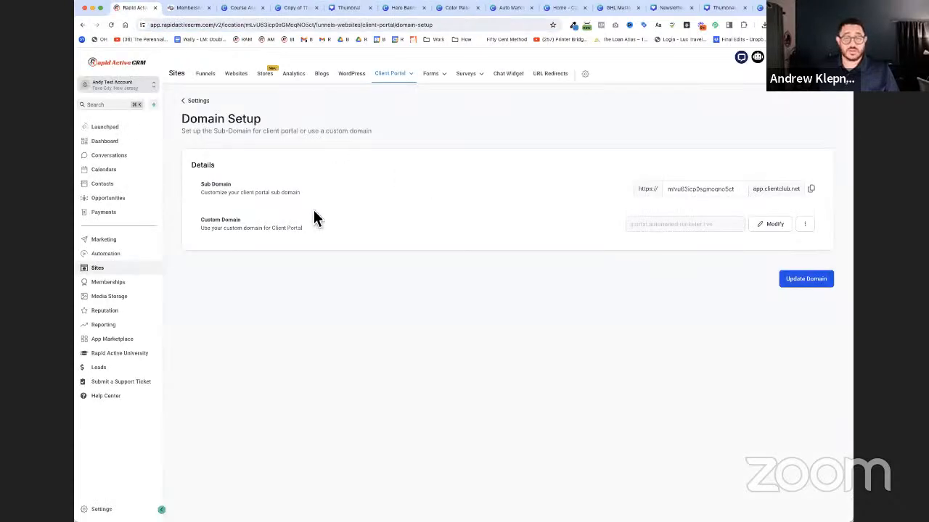
Open the client portal's Branding settings and set the Portal Name to "Membership Portal".
{"action": "left_click", "coordinate": [205, 102]}
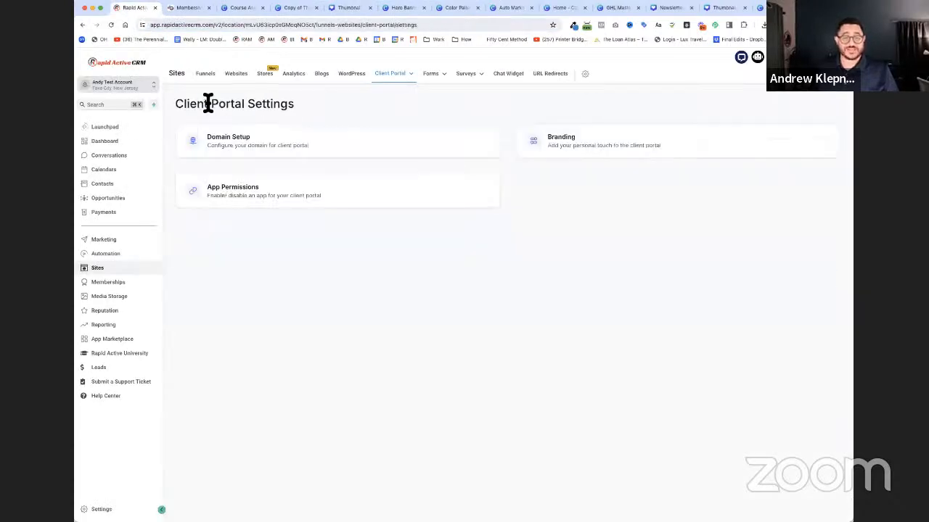
{"action": "left_click", "coordinate": [584, 154]}
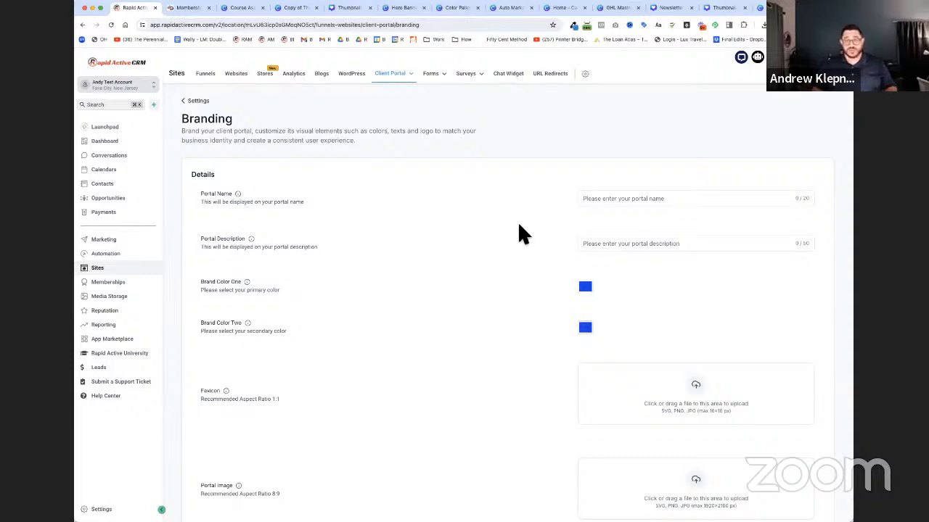
{"action": "left_click", "coordinate": [653, 200]}
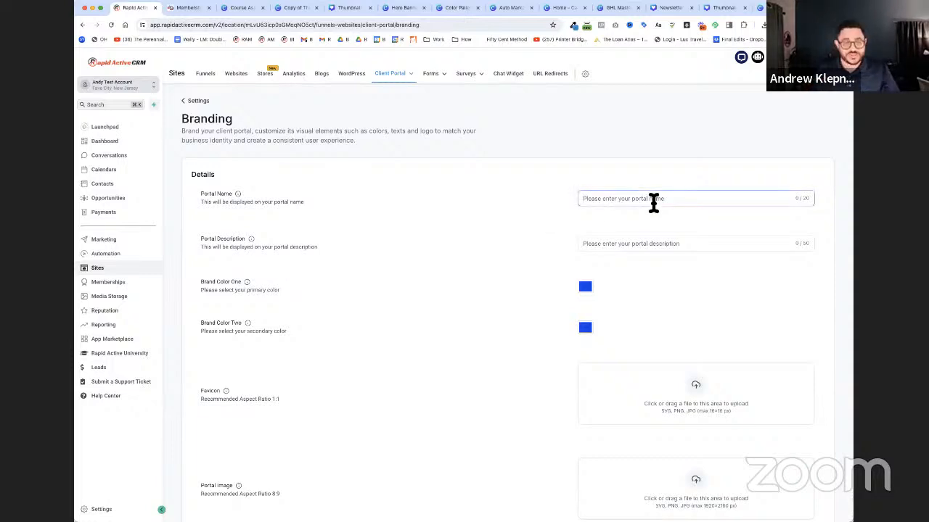
{"action": "type", "text": "Automated marketer M"}
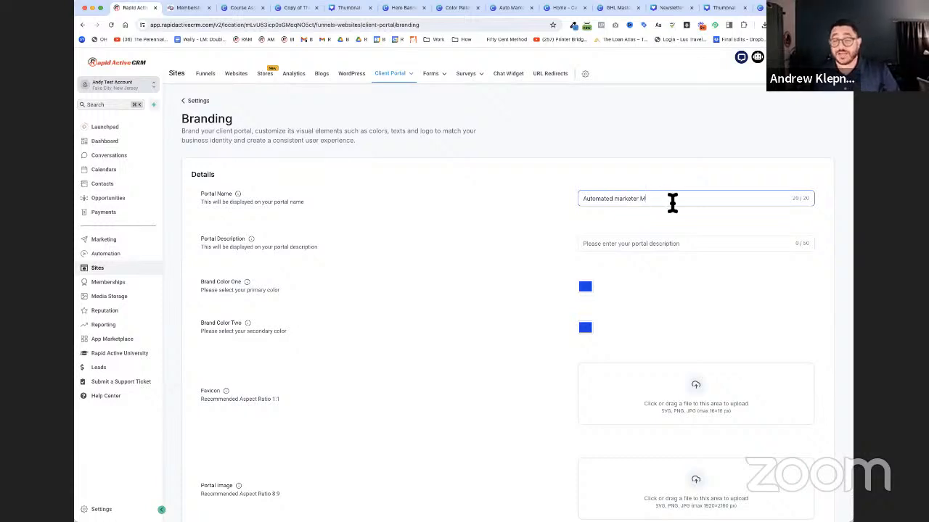
{"action": "key", "text": "shift+Left"}
{"action": "left_click_drag", "start_coordinate": [782, 201], "coordinate": [566, 195]}
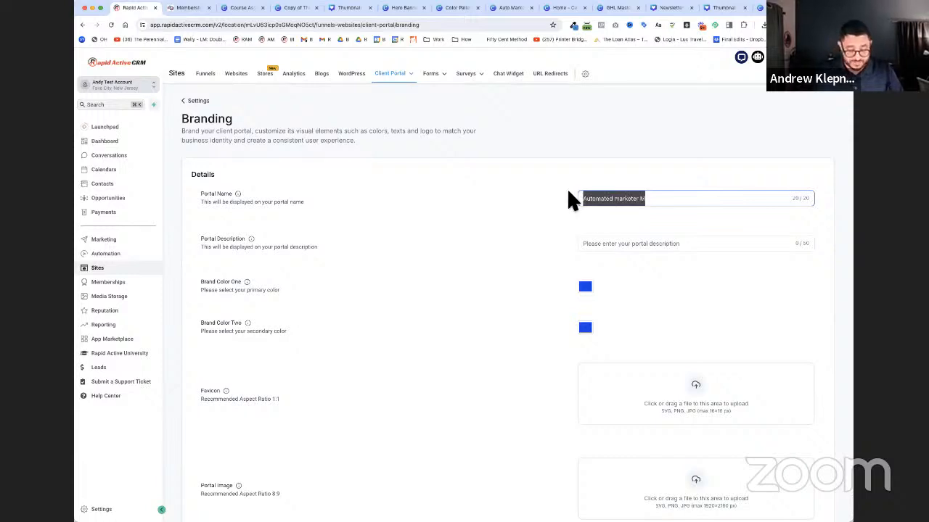
{"action": "type", "text": "Membership Po"}
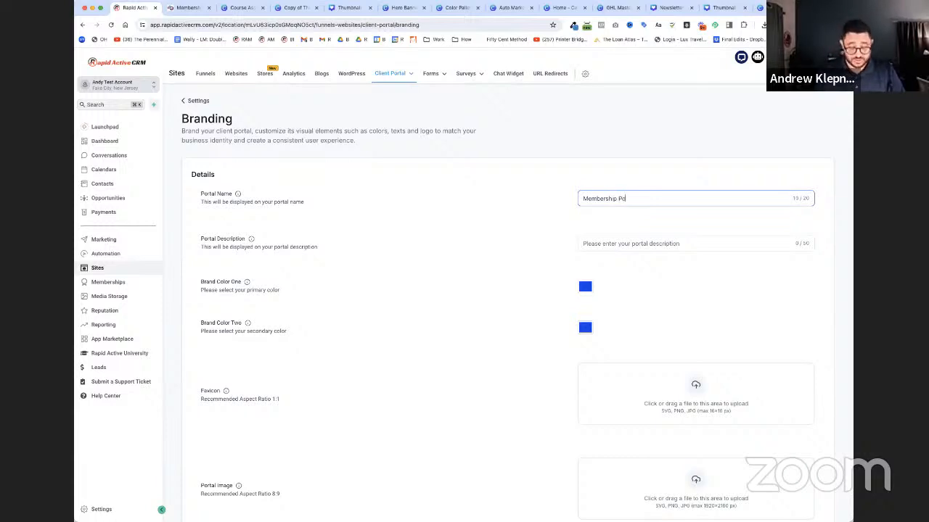
{"action": "type", "text": "rtal"}
Fill in the Portal Description with "Lorem ipsum dolor sit amet, consectetur adipiscing".
{"action": "left_click", "coordinate": [606, 244]}
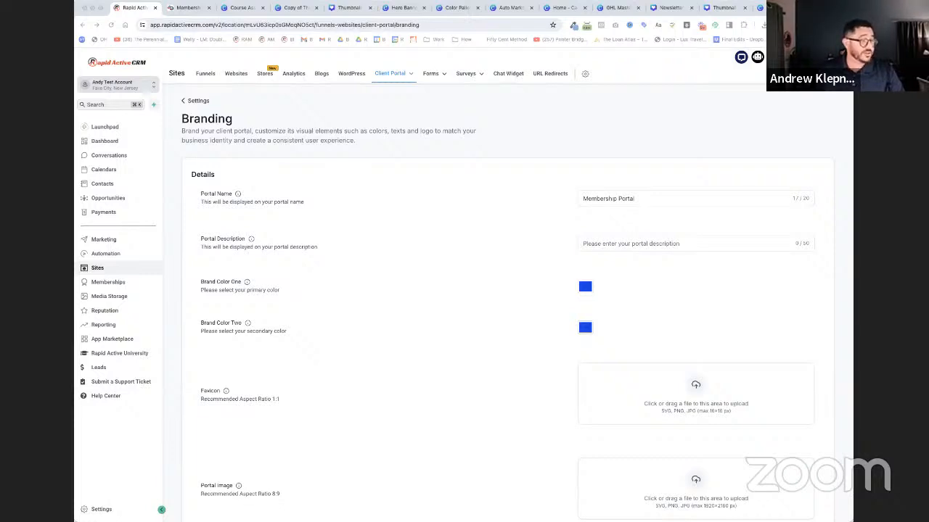
{"action": "left_click", "coordinate": [690, 246]}
{"action": "type", "text": "Lorem ipsum dolor sit amet, consectetur adipiscing"}
{"action": "left_click", "coordinate": [674, 276]}
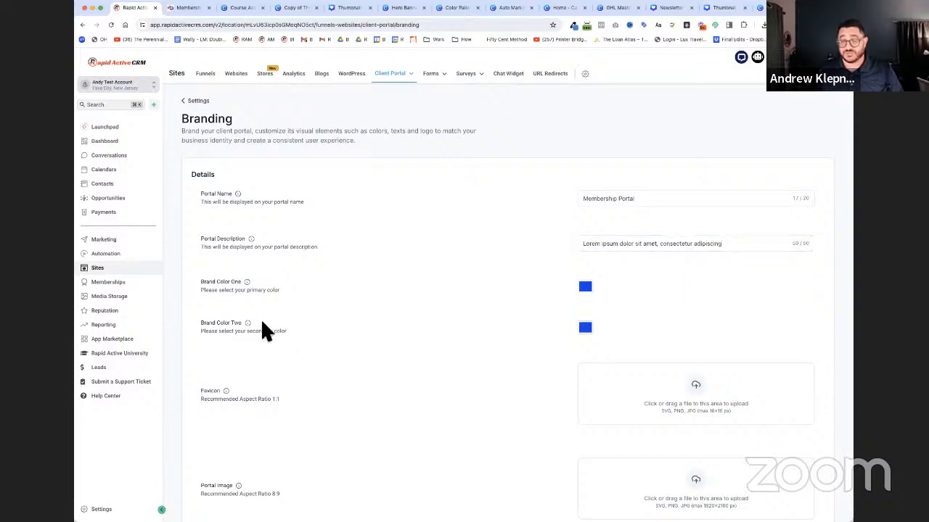
Copy the hex code #1D5096 from the Canva color palette and set it as the portal's Brand Color One.
{"action": "left_click", "coordinate": [586, 288]}
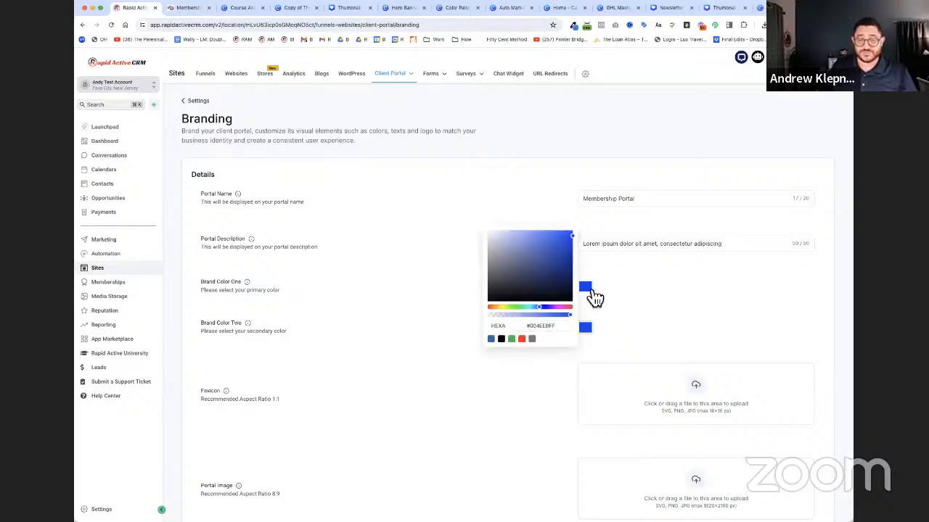
{"action": "left_click", "coordinate": [771, 8]}
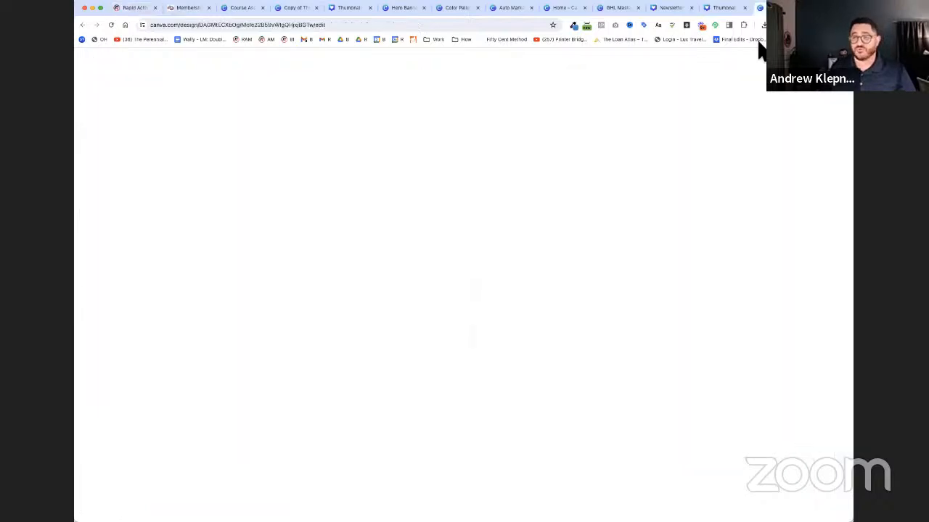
{"action": "left_click", "coordinate": [570, 211]}
{"action": "double_click", "coordinate": [570, 210]}
{"action": "key", "text": "super+c"}
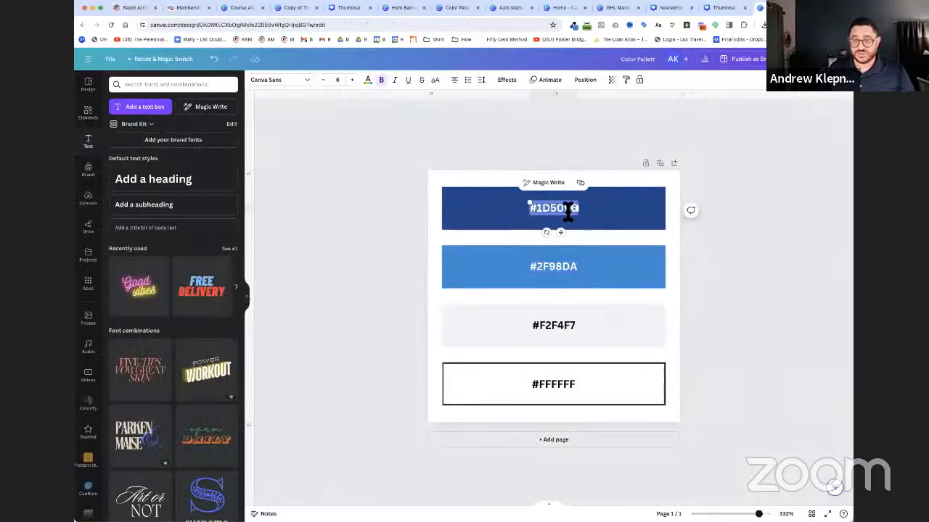
{"action": "left_click", "coordinate": [145, 8]}
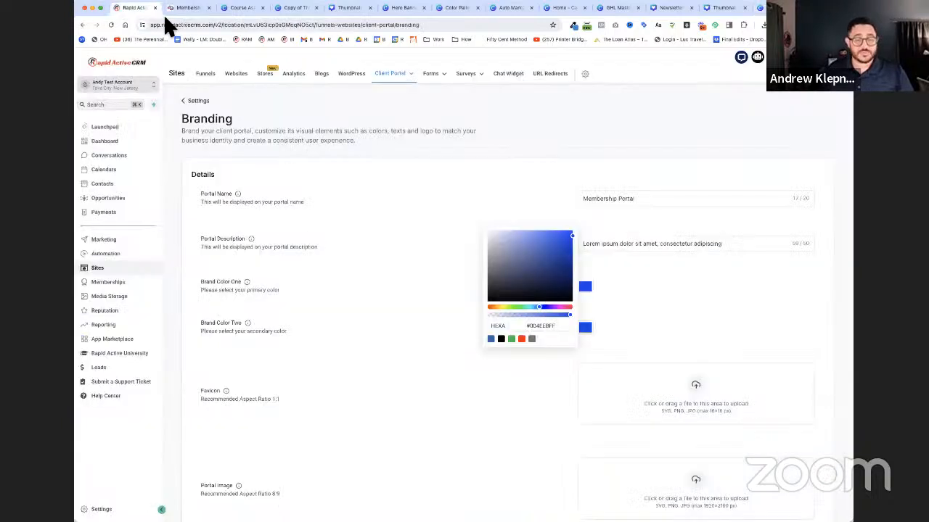
{"action": "triple_click", "coordinate": [543, 329]}
{"action": "key", "text": "super+v"}
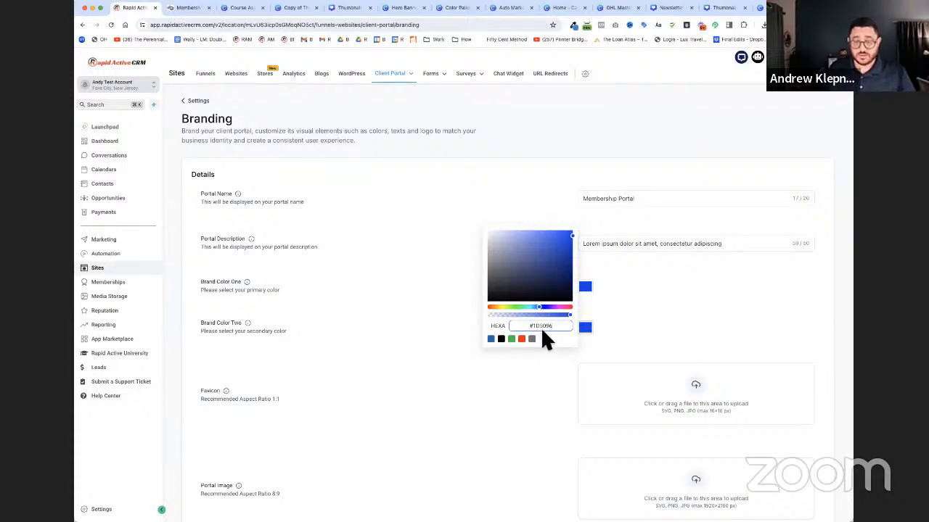
{"action": "key", "text": "Return"}
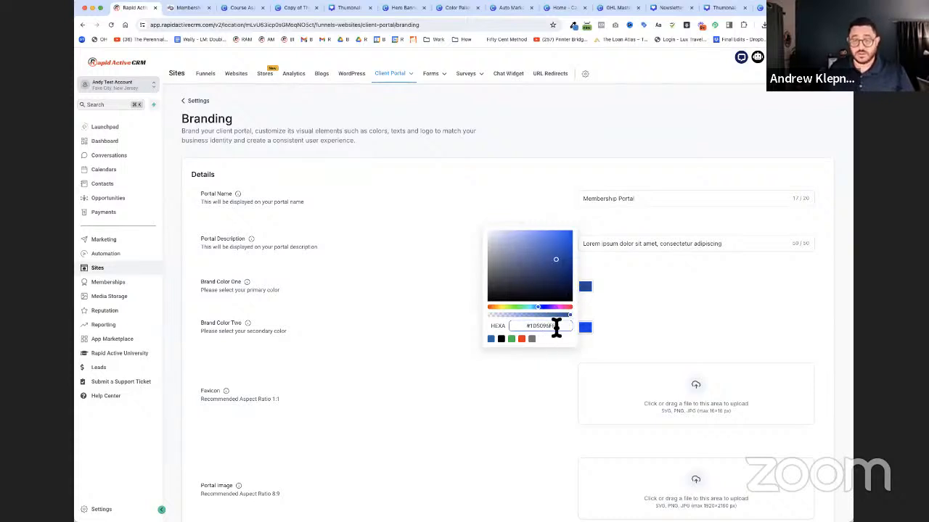
Copy the hex code #2F98DA from the Canva color palette and enter it as the portal's Brand Color Two.
{"action": "left_click", "coordinate": [585, 329]}
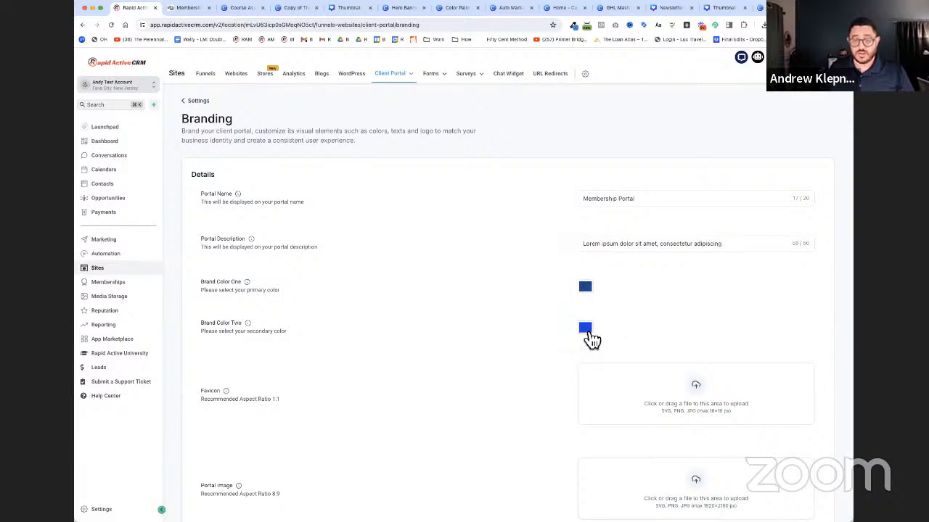
{"action": "left_click", "coordinate": [586, 329]}
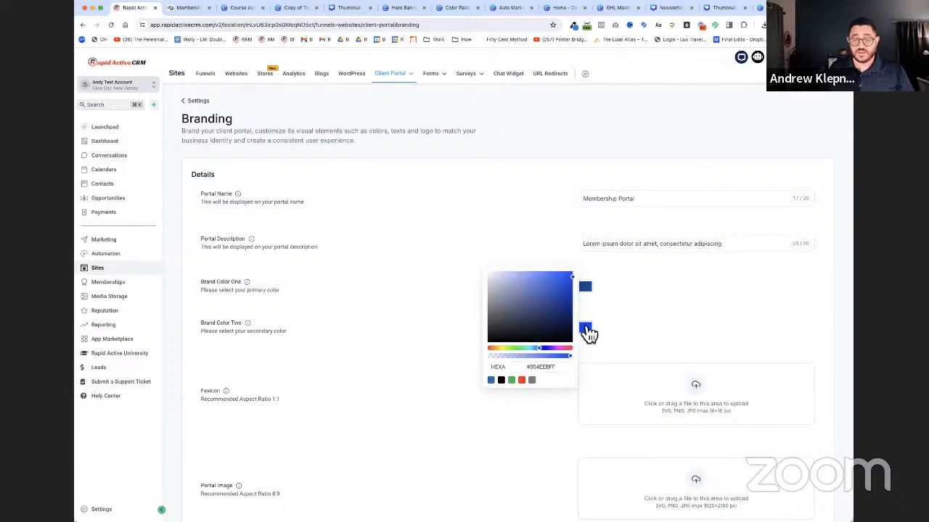
{"action": "left_click", "coordinate": [758, 7]}
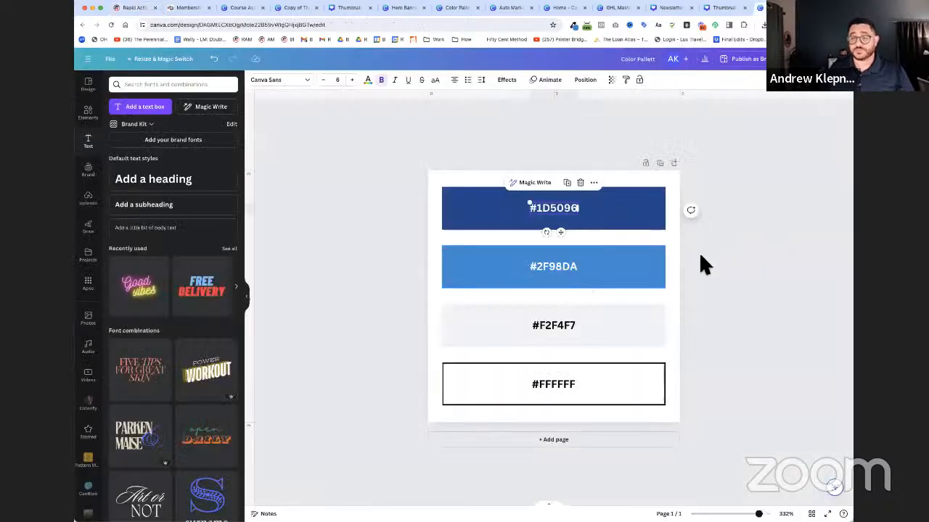
{"action": "double_click", "coordinate": [553, 274]}
{"action": "key", "text": "ctrl+c"}
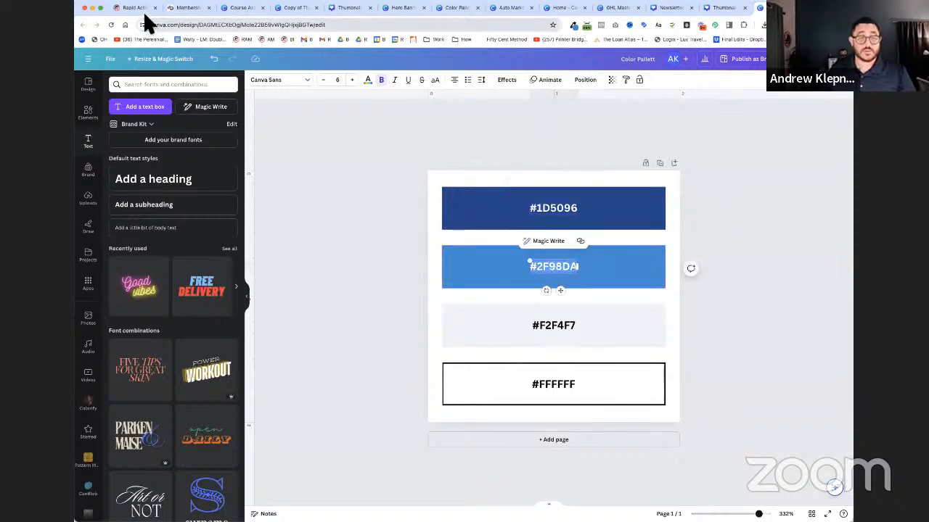
{"action": "left_click", "coordinate": [134, 7]}
{"action": "double_click", "coordinate": [541, 366]}
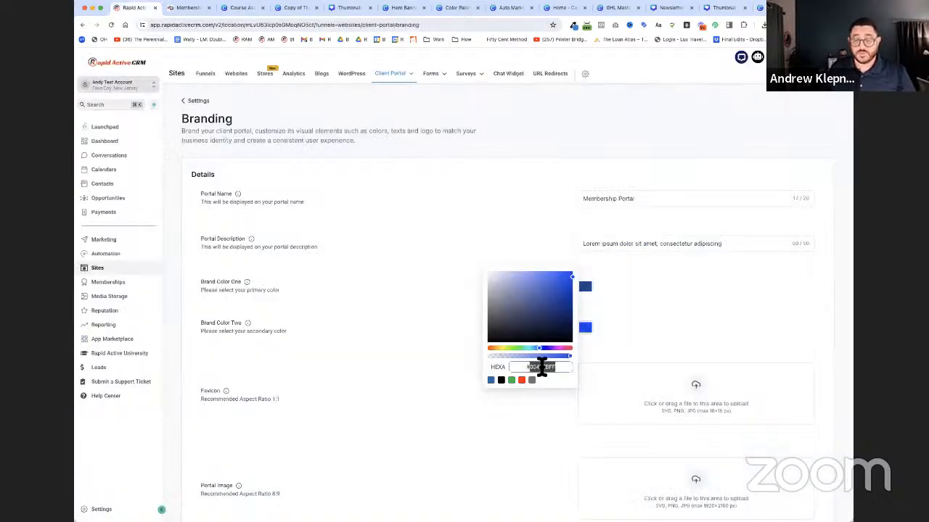
{"action": "key", "text": "ctrl+v"}
{"action": "key", "text": "Return"}
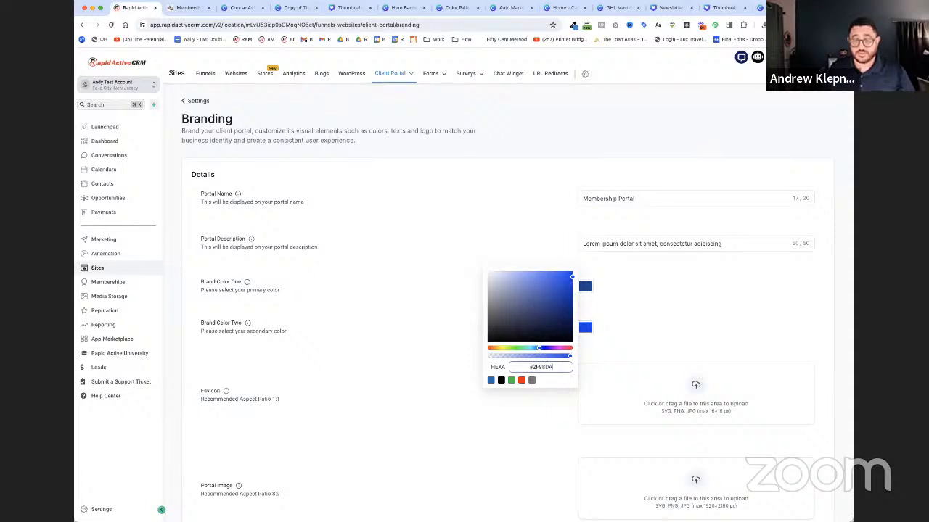
{"action": "key", "text": "ctrl+z"}
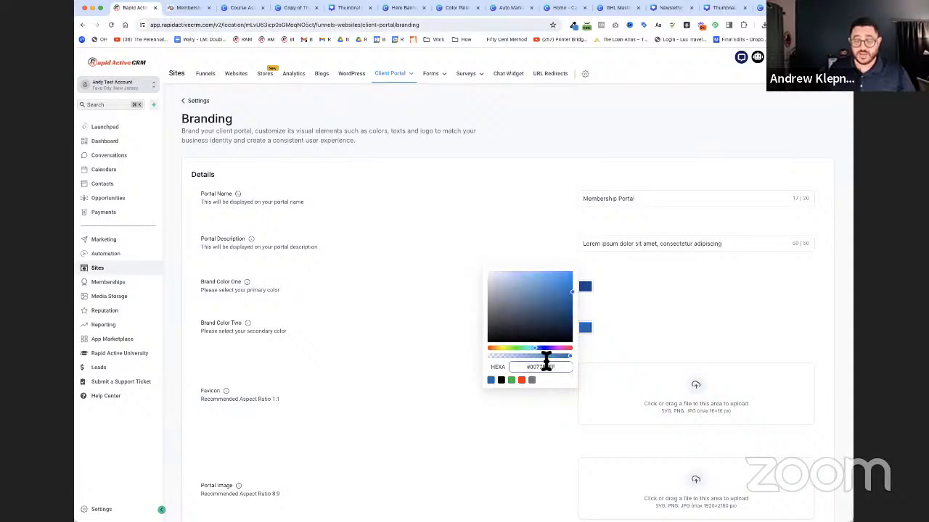
{"action": "left_click", "coordinate": [719, 328]}
Upload AM Cog.png as both the portal's favicon and its logo.
{"action": "scroll", "coordinate": [724, 327], "scroll_direction": "down", "scroll_amount": 1}
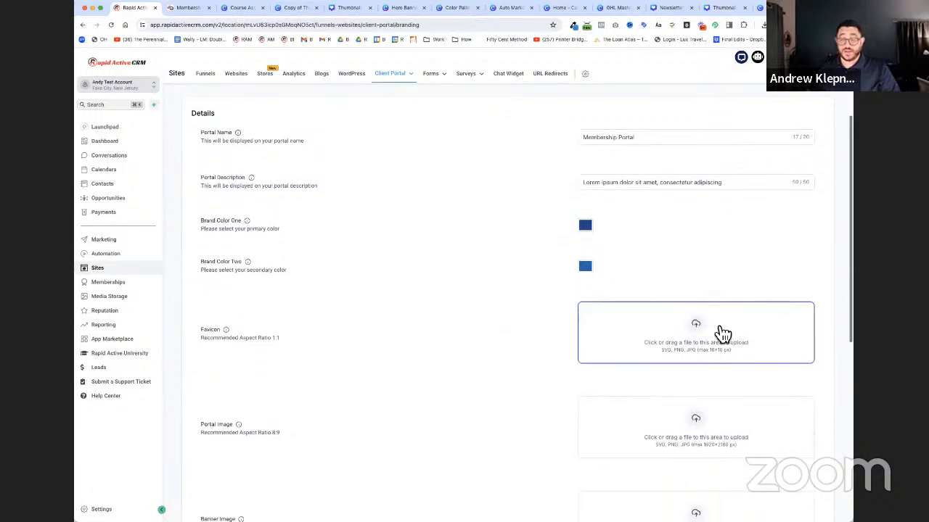
{"action": "left_click", "coordinate": [704, 326]}
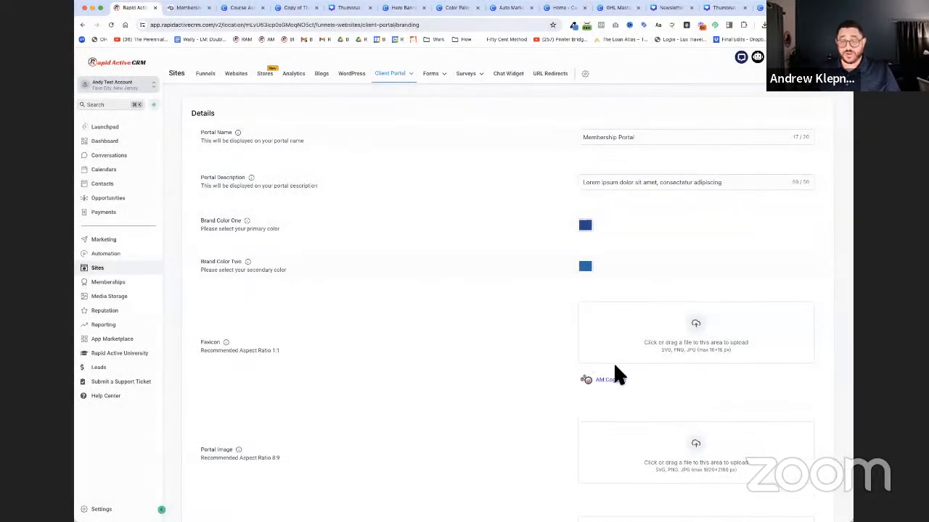
{"action": "scroll", "coordinate": [478, 389], "scroll_direction": "down", "scroll_amount": 3}
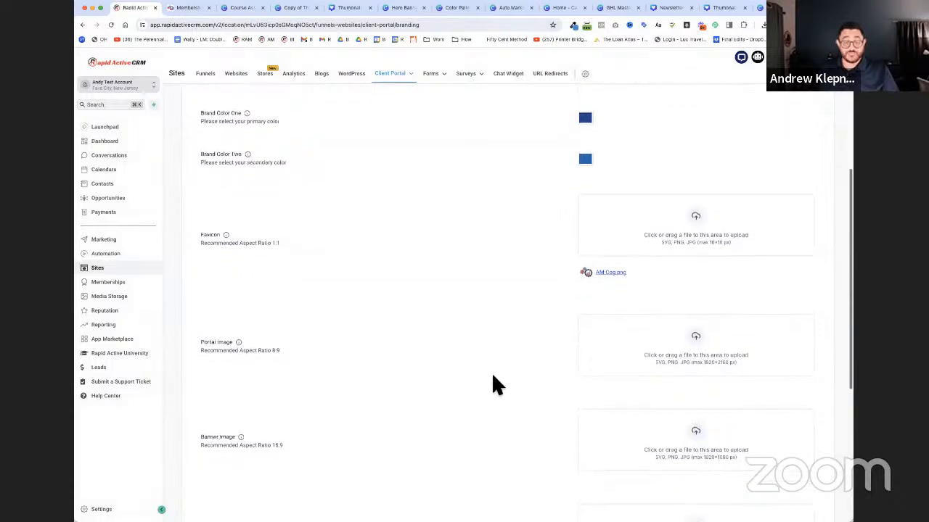
{"action": "scroll", "coordinate": [507, 373], "scroll_direction": "down", "scroll_amount": 1}
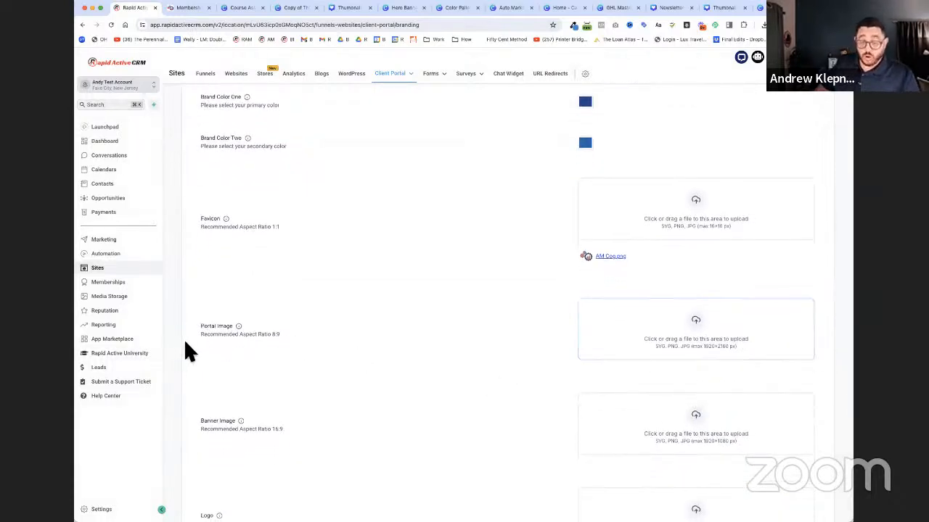
{"action": "scroll", "coordinate": [189, 354], "scroll_direction": "down", "scroll_amount": 3}
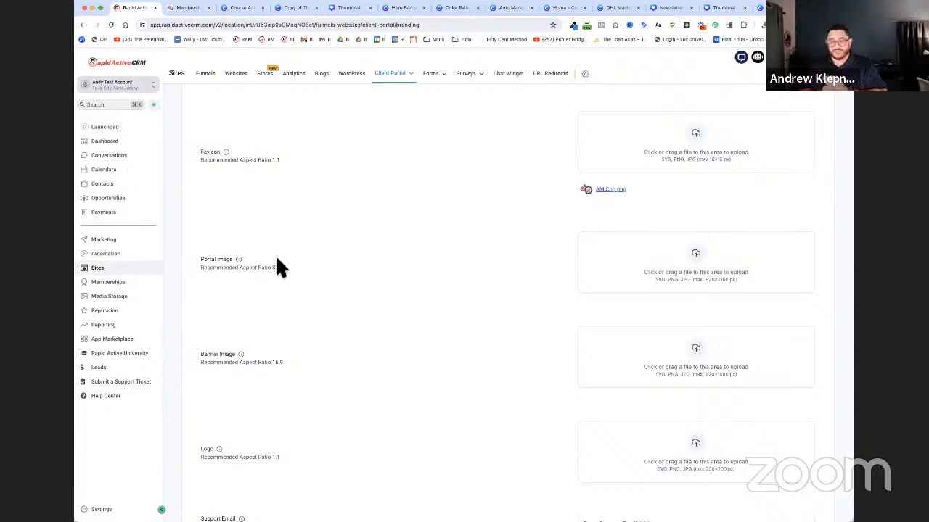
{"action": "scroll", "coordinate": [261, 391], "scroll_direction": "down", "scroll_amount": 2}
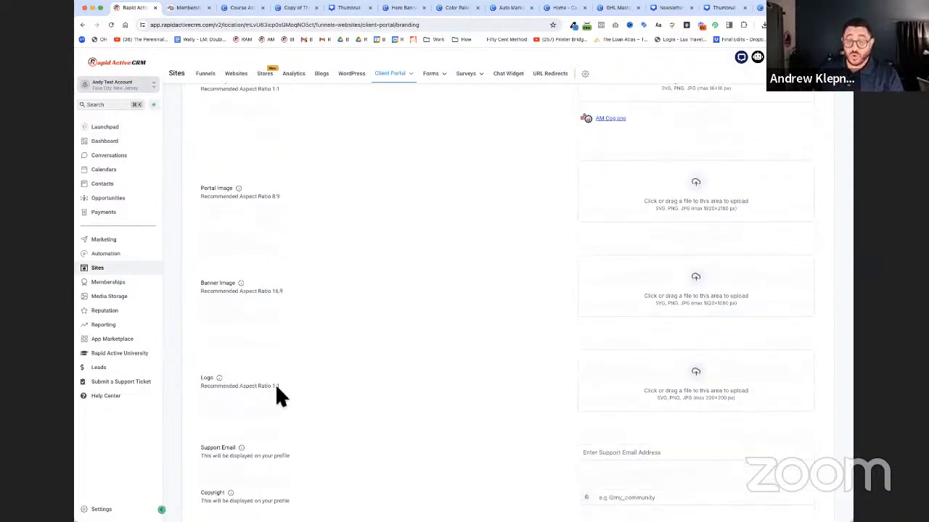
{"action": "left_click", "coordinate": [717, 380]}
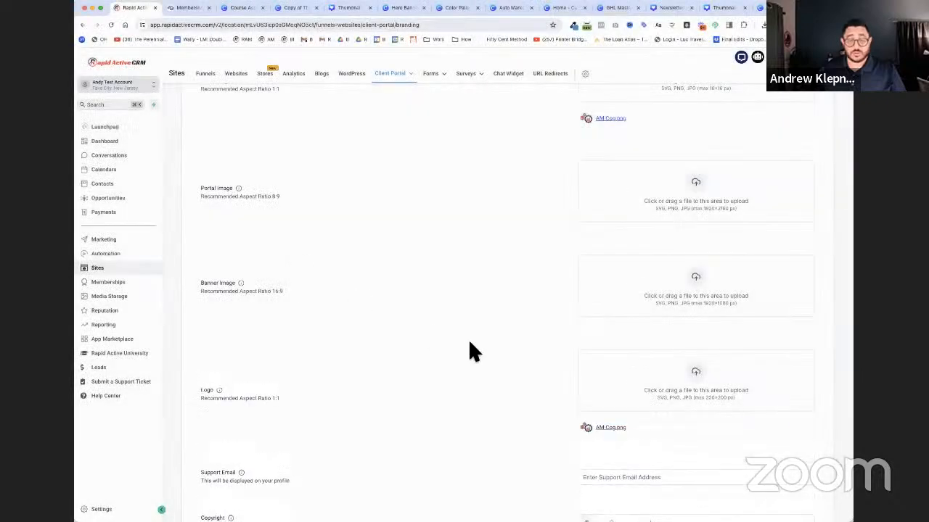
Fill in the Copyright text with "2024 Automated Marter" and save the branding settings.
{"action": "scroll", "coordinate": [468, 339], "scroll_direction": "down", "scroll_amount": 3}
{"action": "scroll", "coordinate": [469, 343], "scroll_direction": "down", "scroll_amount": 1}
{"action": "left_click", "coordinate": [618, 393]}
{"action": "type", "text": "2024 Automated Marter"}
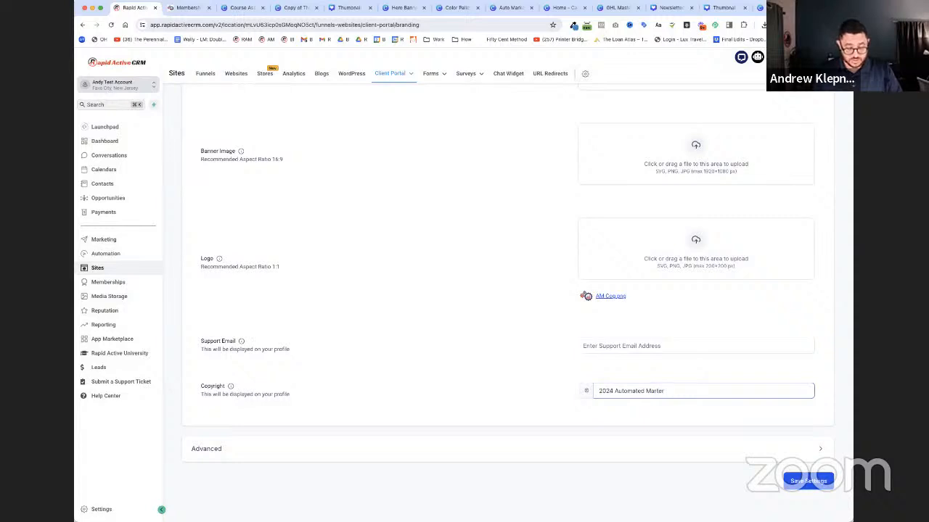
{"action": "scroll", "coordinate": [624, 392], "scroll_direction": "up", "scroll_amount": 1}
{"action": "scroll", "coordinate": [636, 425], "scroll_direction": "down", "scroll_amount": 1}
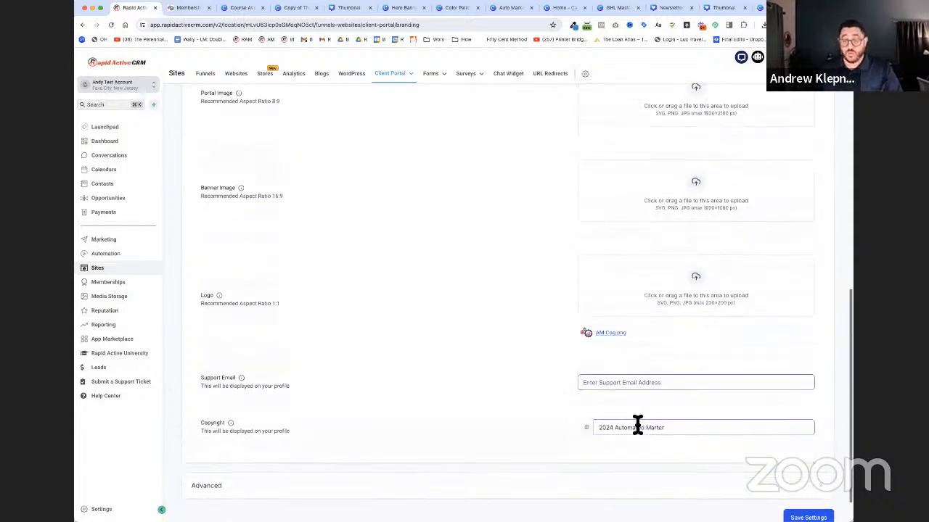
{"action": "left_click", "coordinate": [791, 493]}
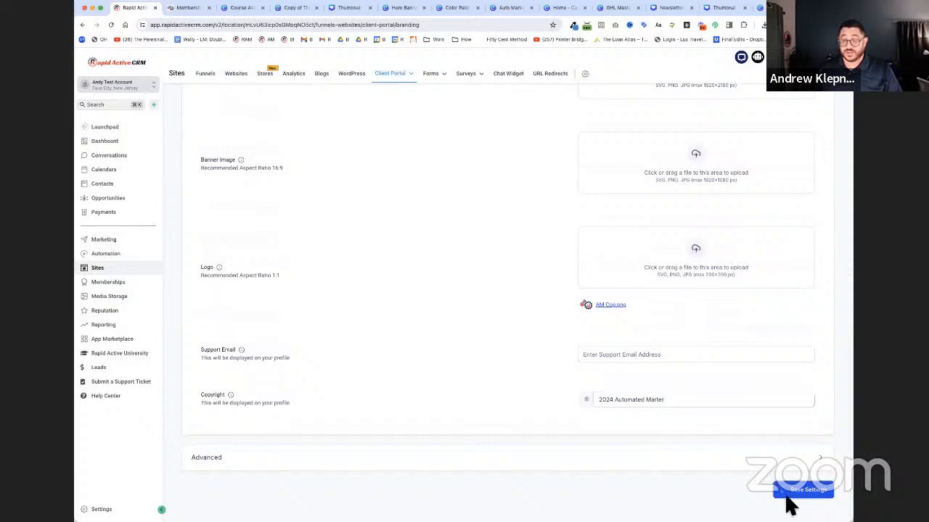
Expand the Advanced section to examine its custom JS, CSS and tracking code fields, and reload the portal's login page.
{"action": "left_click", "coordinate": [758, 464]}
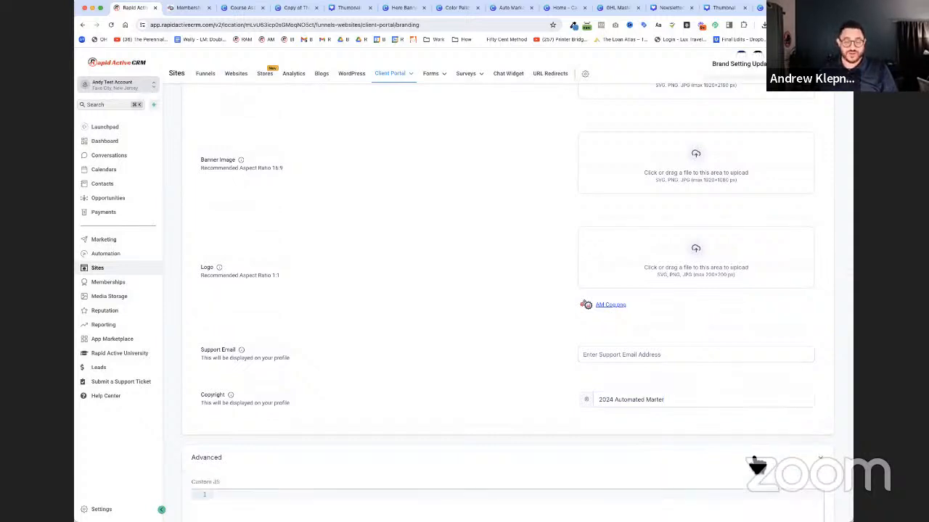
{"action": "scroll", "coordinate": [750, 460], "scroll_direction": "down", "scroll_amount": 4}
{"action": "scroll", "coordinate": [750, 460], "scroll_direction": "down", "scroll_amount": 2}
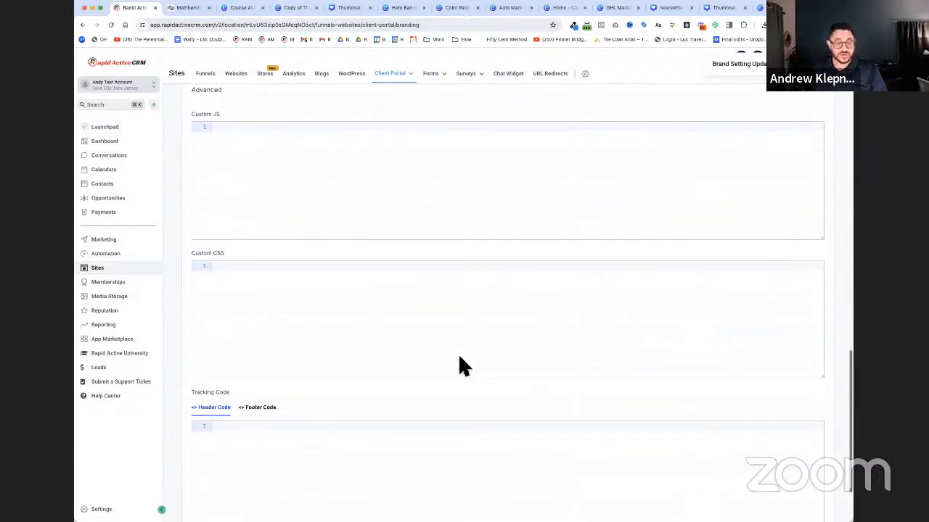
{"action": "scroll", "coordinate": [450, 359], "scroll_direction": "down", "scroll_amount": 1}
{"action": "scroll", "coordinate": [445, 362], "scroll_direction": "up", "scroll_amount": 3}
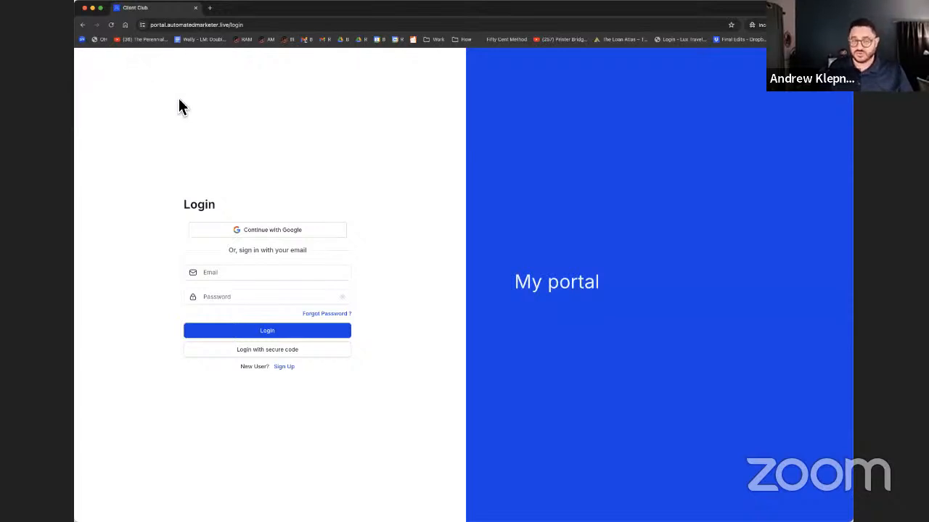
{"action": "left_click", "coordinate": [112, 25]}
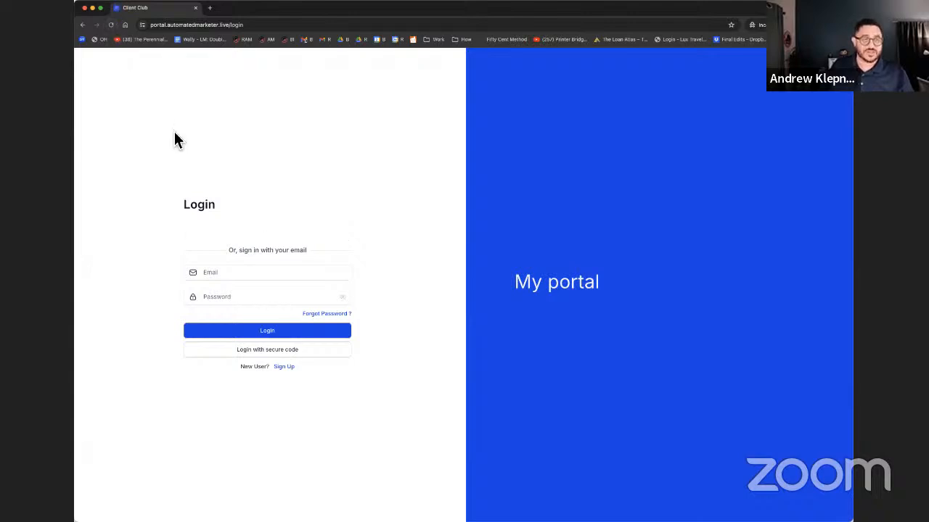
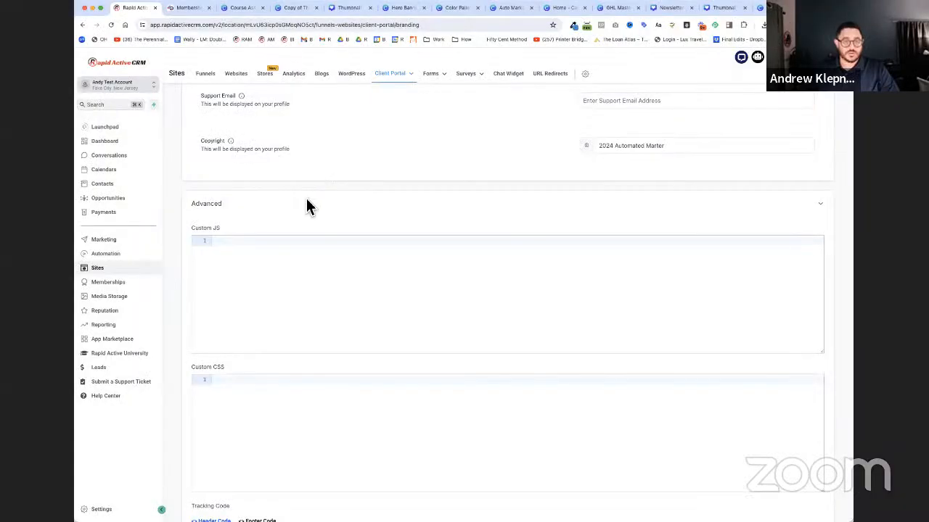
Upload Thumbnail.png as the client portal's banner image and save the branding settings.
{"action": "scroll", "coordinate": [307, 202], "scroll_direction": "up", "scroll_amount": 5}
{"action": "scroll", "coordinate": [305, 203], "scroll_direction": "up", "scroll_amount": 3}
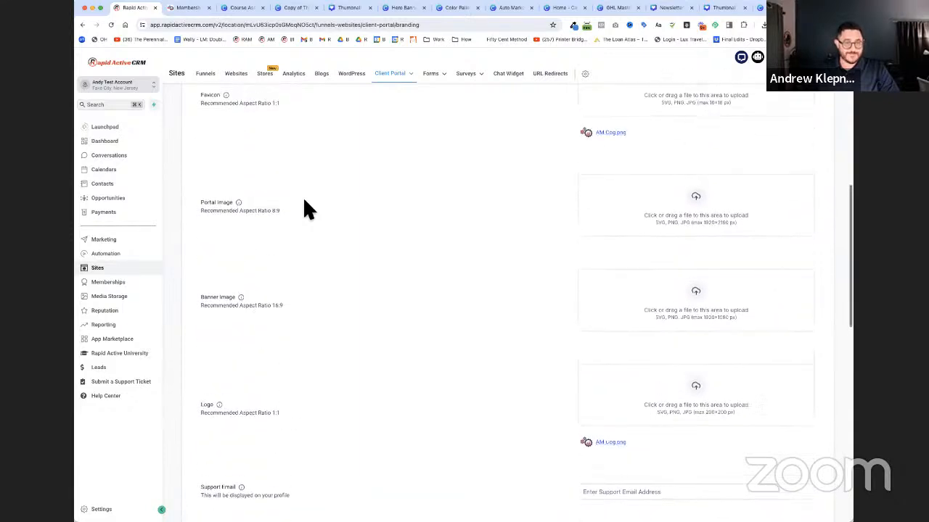
{"action": "scroll", "coordinate": [305, 203], "scroll_direction": "up", "scroll_amount": 1}
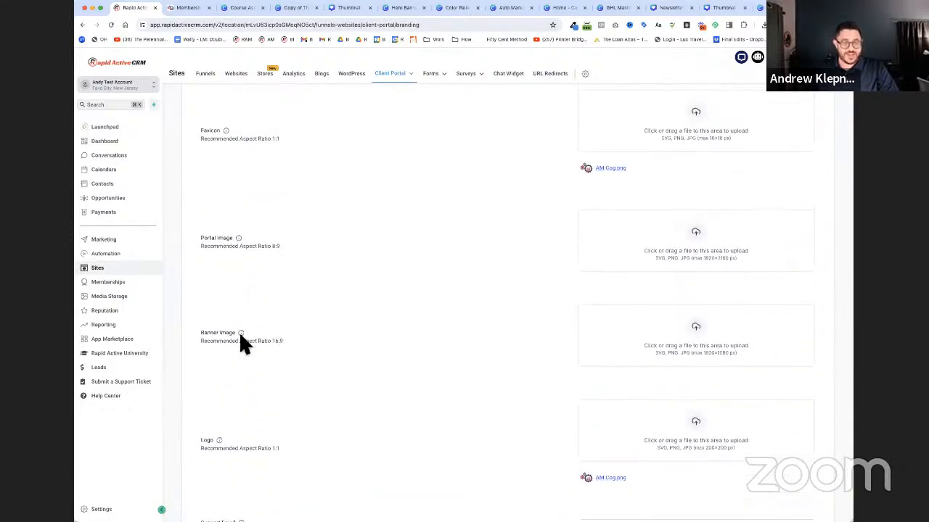
{"action": "left_click", "coordinate": [700, 346]}
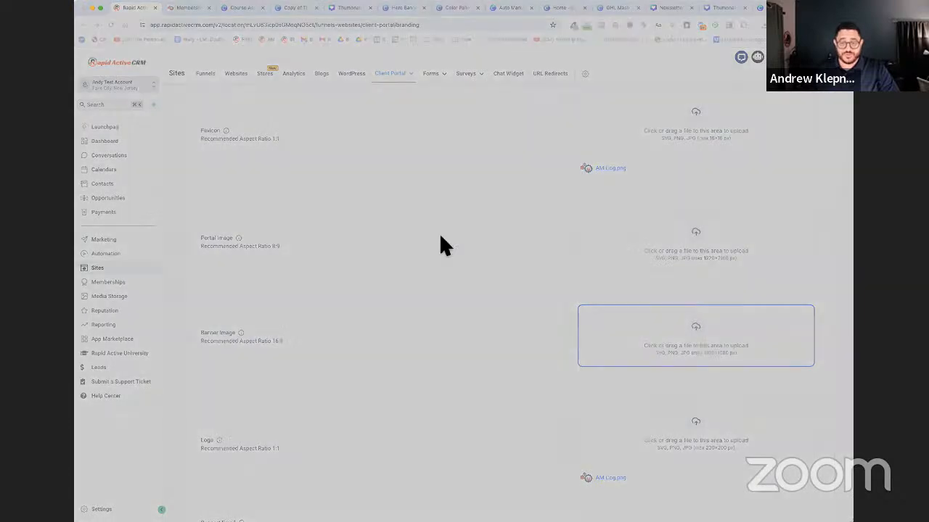
{"action": "double_click", "coordinate": [314, 117]}
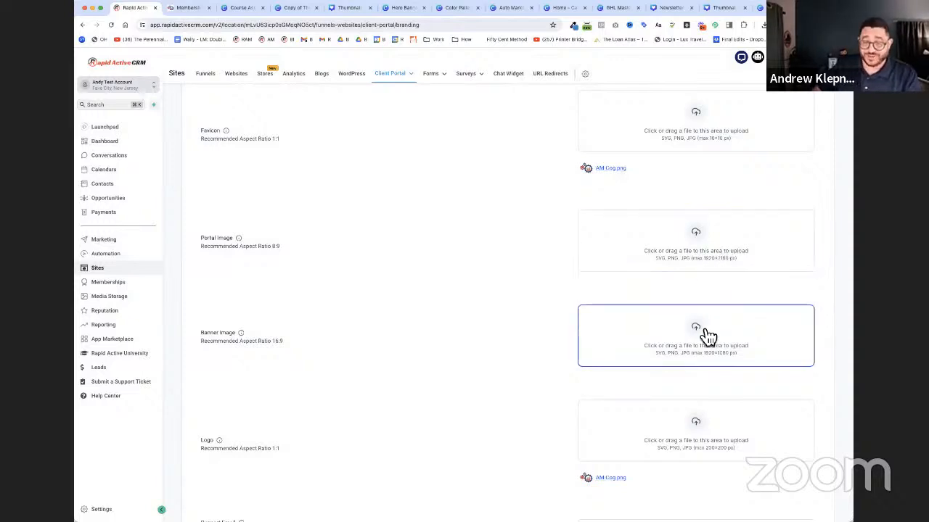
{"action": "left_click", "coordinate": [698, 332]}
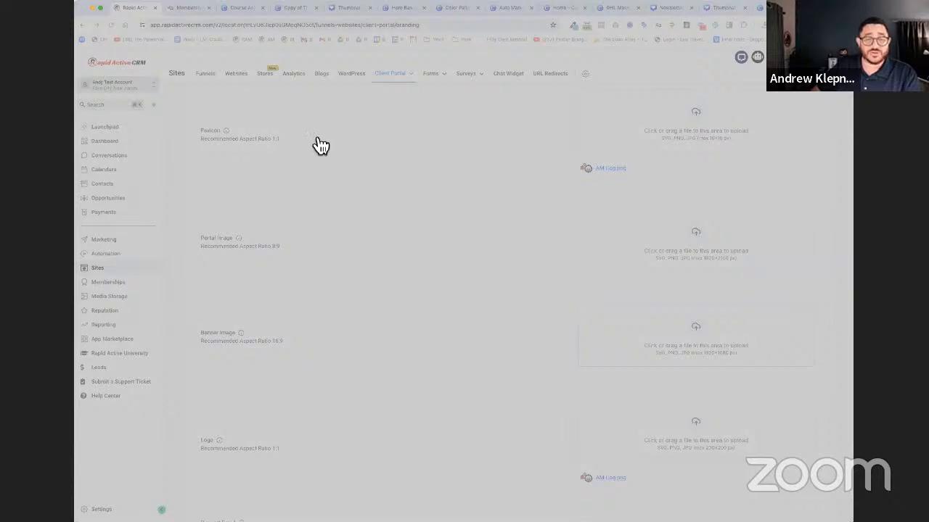
{"action": "double_click", "coordinate": [313, 133]}
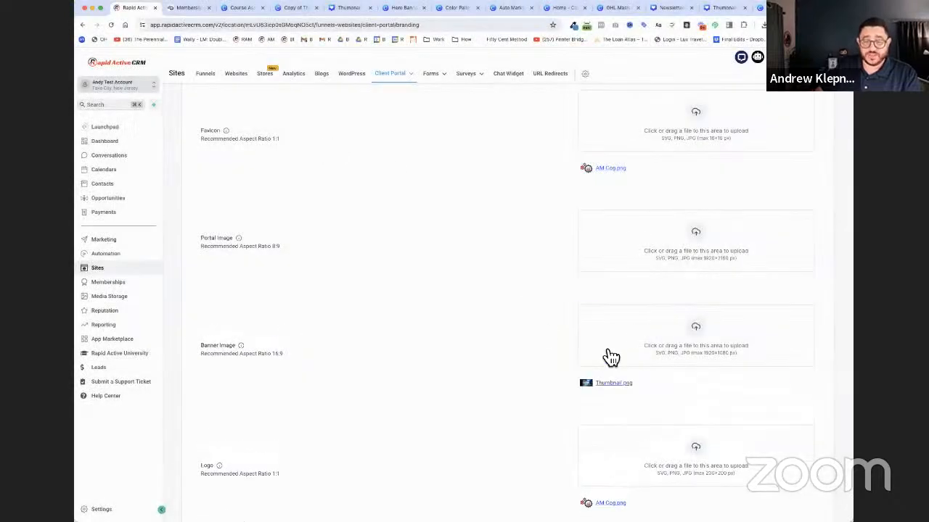
{"action": "scroll", "coordinate": [512, 438], "scroll_direction": "down", "scroll_amount": 5}
{"action": "scroll", "coordinate": [458, 441], "scroll_direction": "down", "scroll_amount": 4}
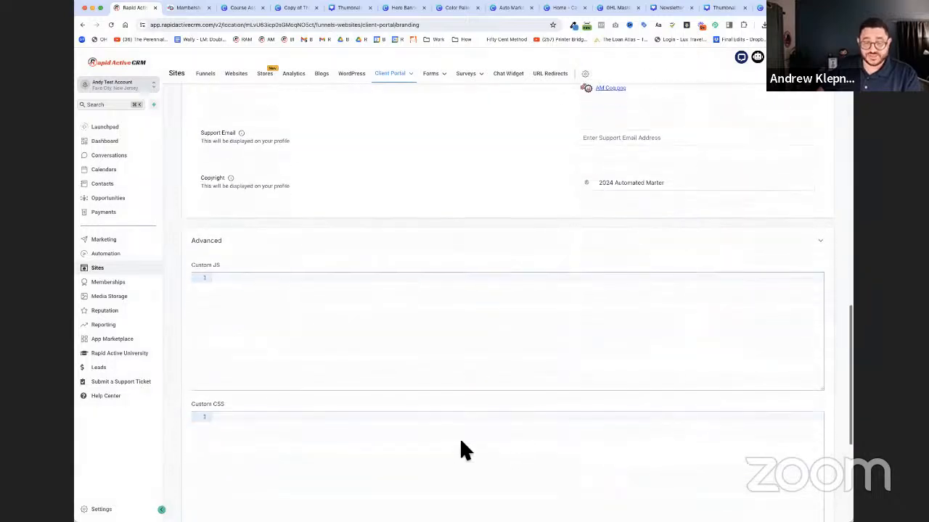
{"action": "left_click", "coordinate": [811, 482]}
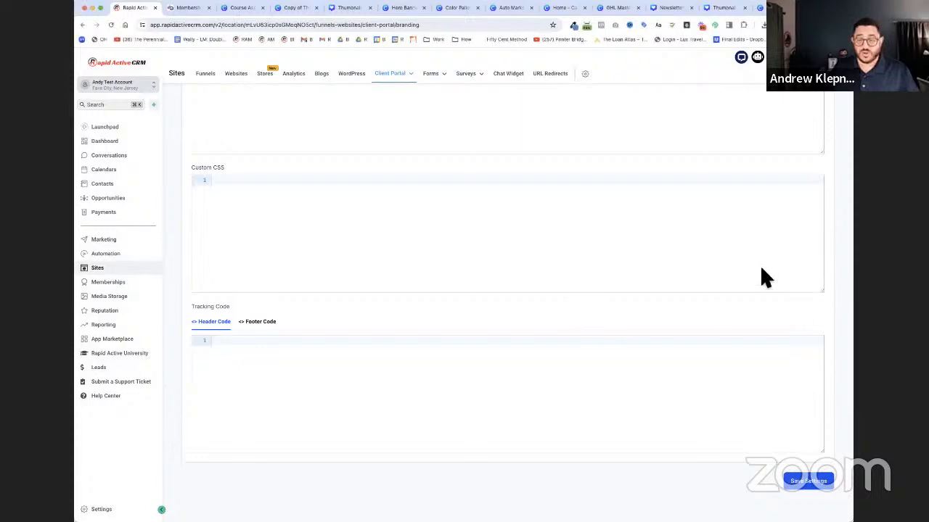
Try to upload a portal image for the client portal, attempting it with two image files.
{"action": "scroll", "coordinate": [471, 215], "scroll_direction": "up", "scroll_amount": 15}
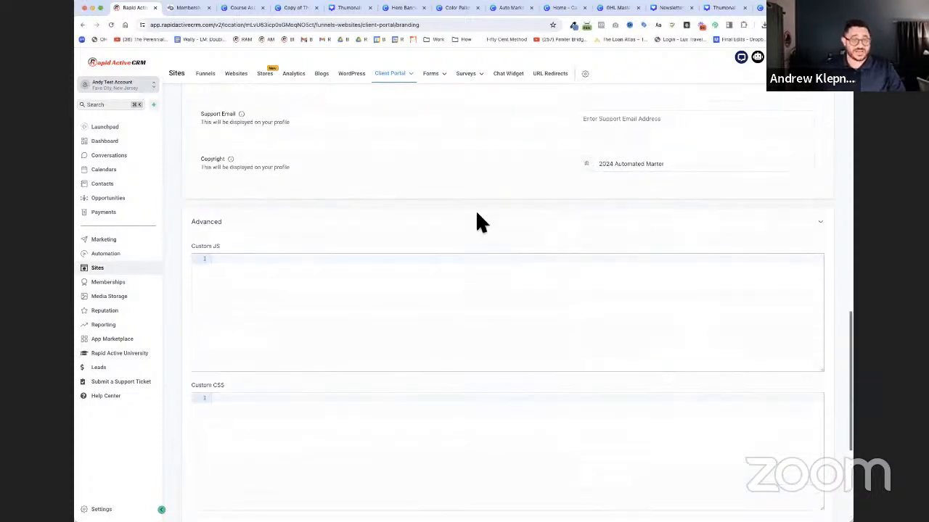
{"action": "scroll", "coordinate": [479, 223], "scroll_direction": "down", "scroll_amount": 2}
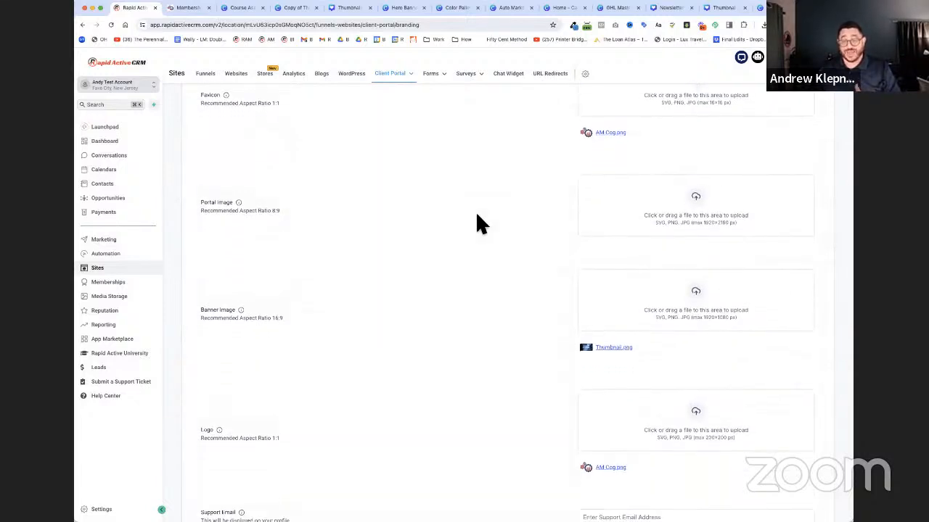
{"action": "scroll", "coordinate": [500, 224], "scroll_direction": "up", "scroll_amount": 1}
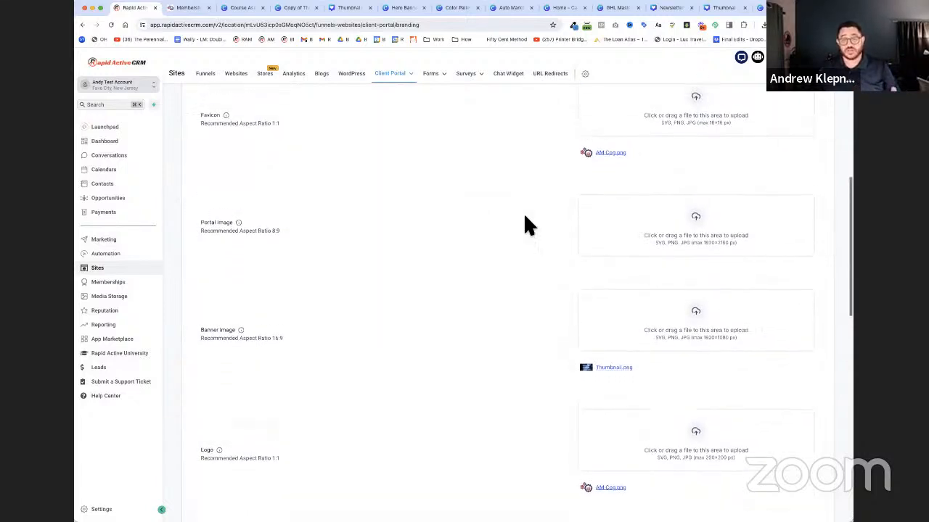
{"action": "left_click", "coordinate": [697, 215]}
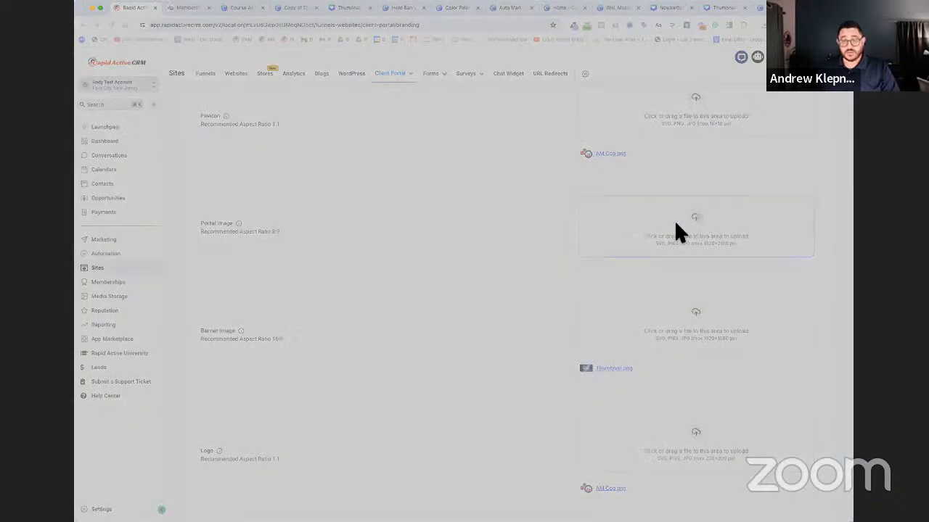
{"action": "double_click", "coordinate": [330, 116]}
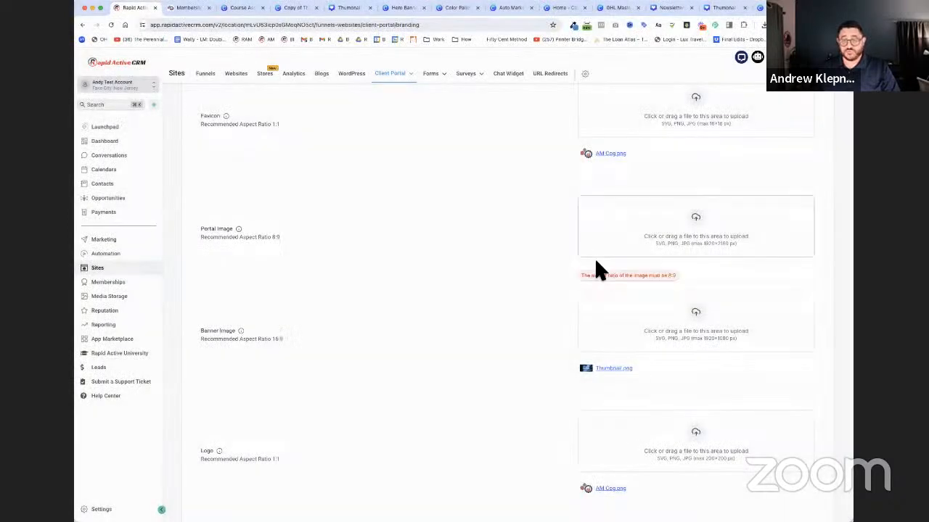
{"action": "left_click", "coordinate": [688, 235]}
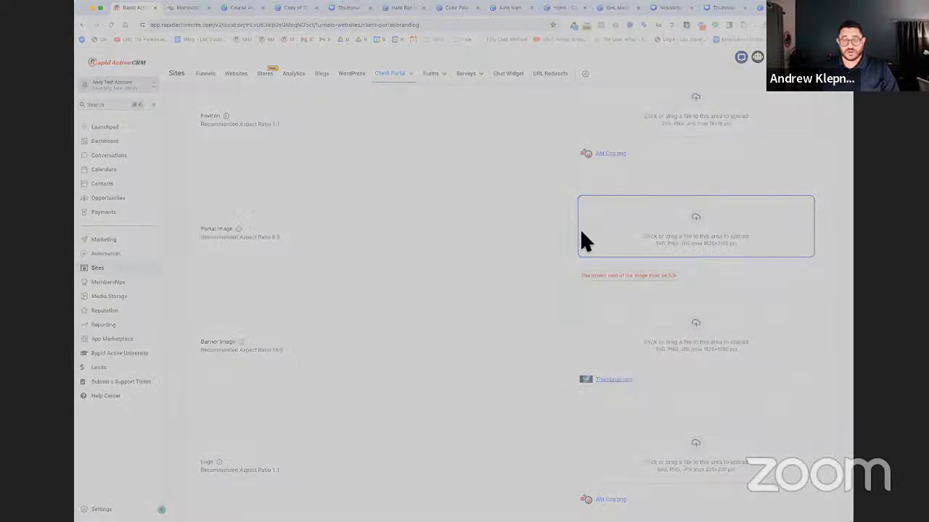
{"action": "double_click", "coordinate": [285, 131]}
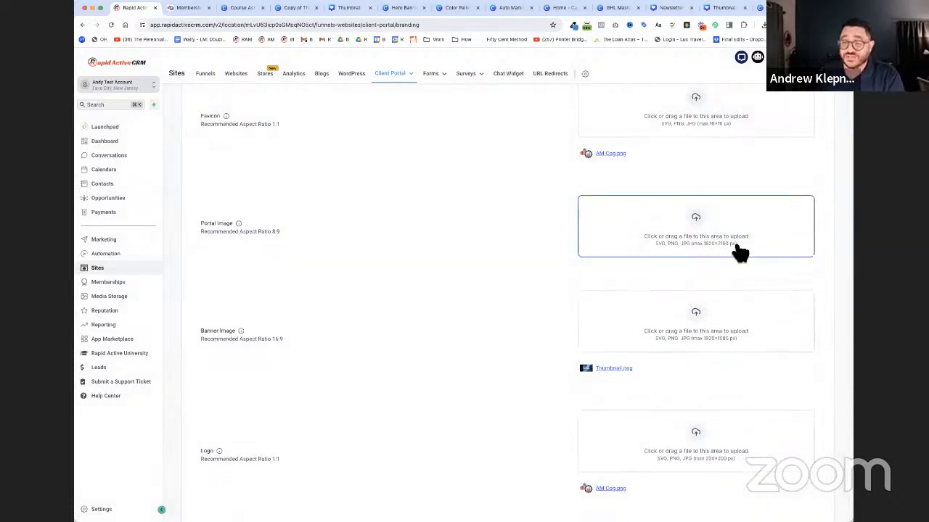
{"action": "scroll", "coordinate": [713, 268], "scroll_direction": "up", "scroll_amount": 3}
{"action": "scroll", "coordinate": [713, 268], "scroll_direction": "up", "scroll_amount": 2}
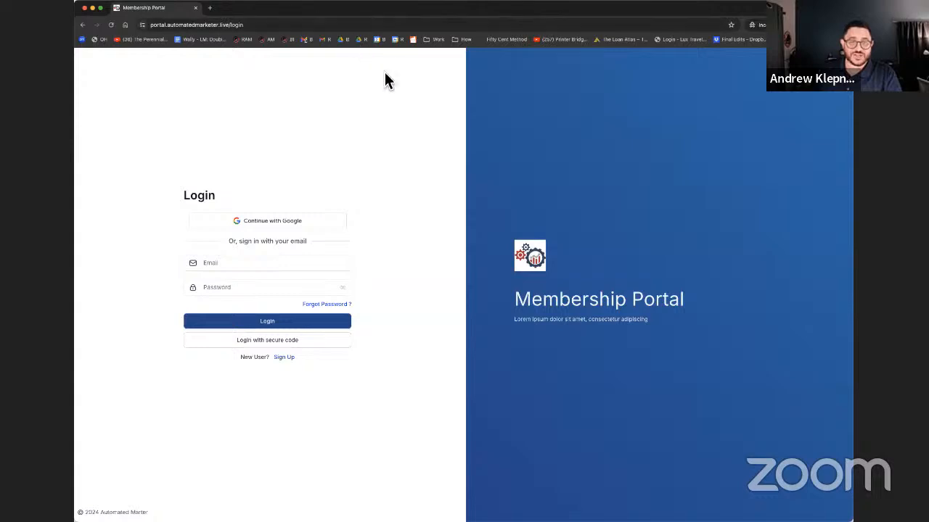
Close the portal's login page and reload the client portal home page to examine its banner, logo and portal name.
{"action": "left_click", "coordinate": [195, 8]}
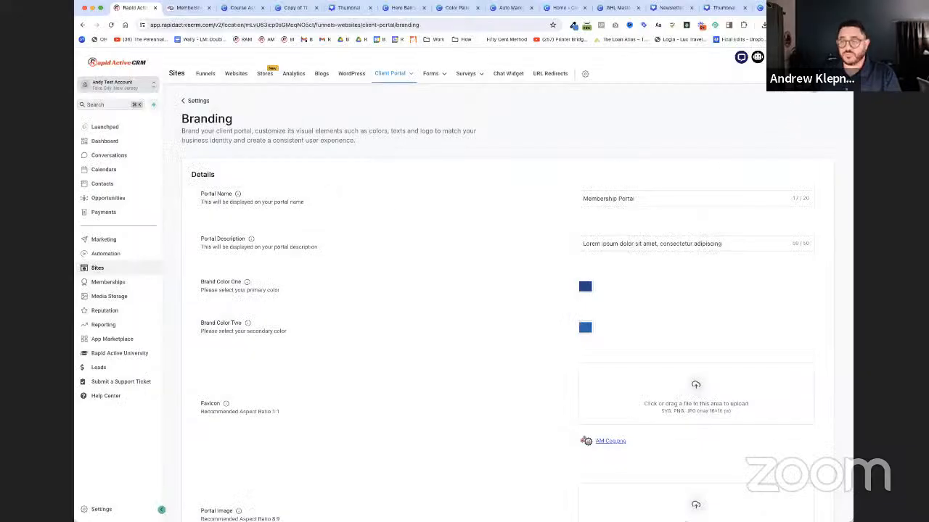
{"action": "left_click", "coordinate": [190, 8]}
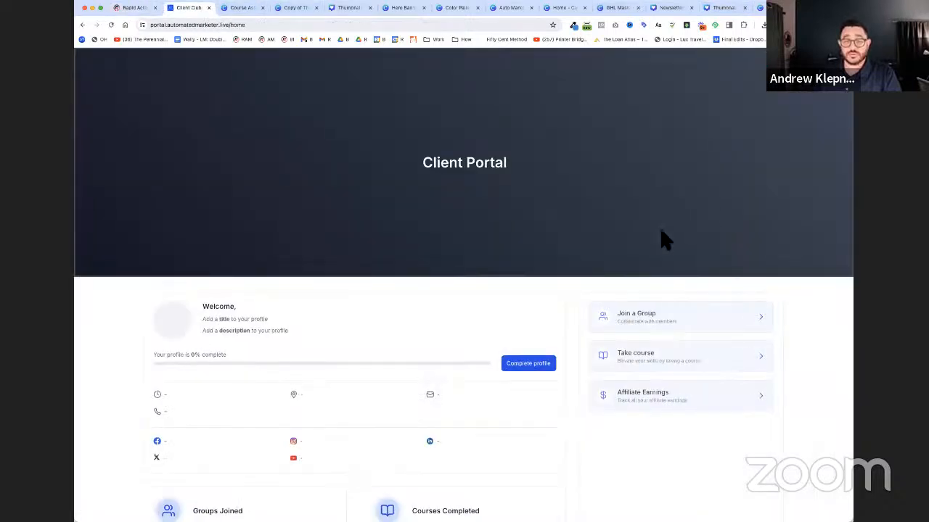
{"action": "scroll", "coordinate": [613, 186], "scroll_direction": "down", "scroll_amount": 3}
{"action": "scroll", "coordinate": [610, 186], "scroll_direction": "up", "scroll_amount": 3}
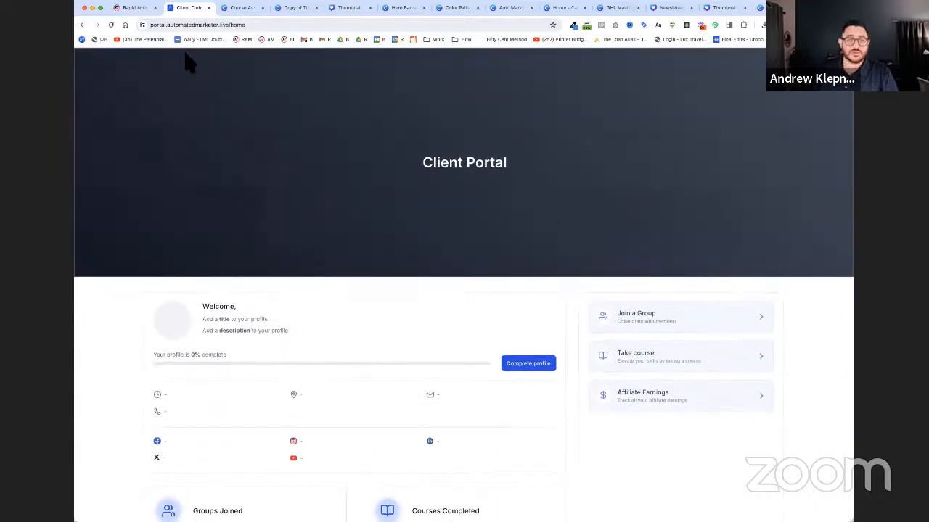
{"action": "left_click", "coordinate": [111, 24]}
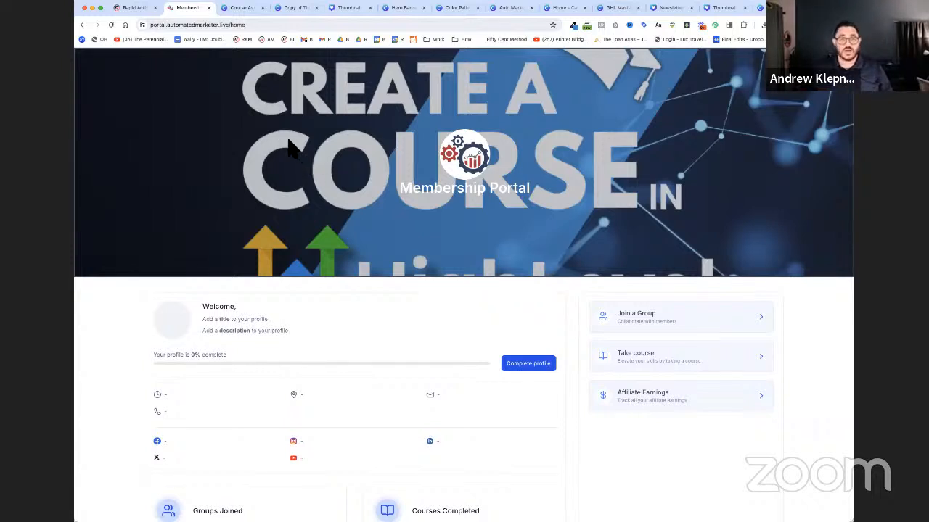
{"action": "scroll", "coordinate": [288, 314], "scroll_direction": "down", "scroll_amount": 1}
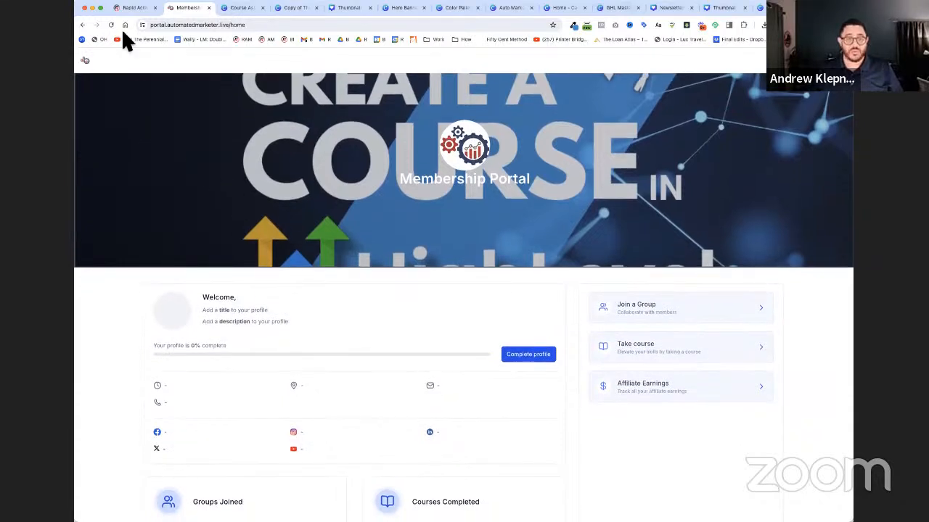
Return to the AM Course page to review its branding and open the lesson "Watch this First get Started".
{"action": "left_click", "coordinate": [82, 25]}
{"action": "left_click", "coordinate": [81, 26]}
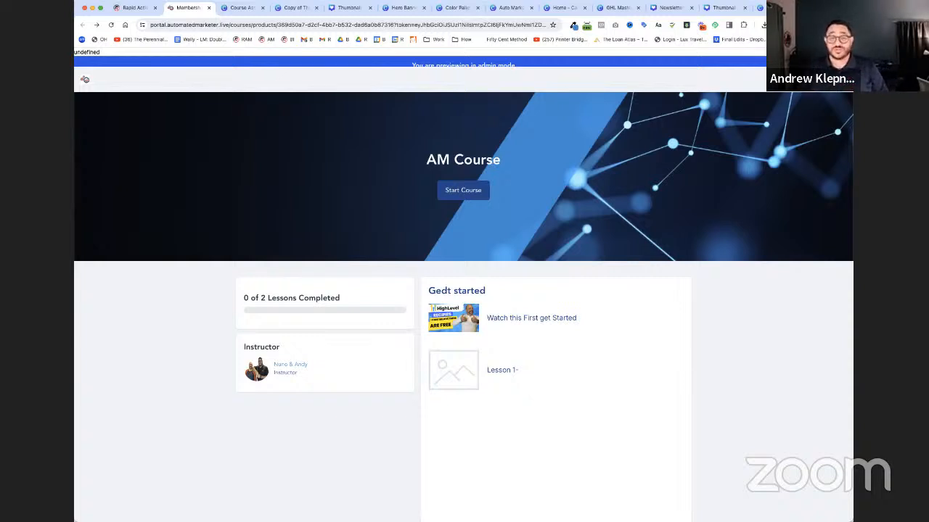
{"action": "scroll", "coordinate": [394, 176], "scroll_direction": "down", "scroll_amount": 3}
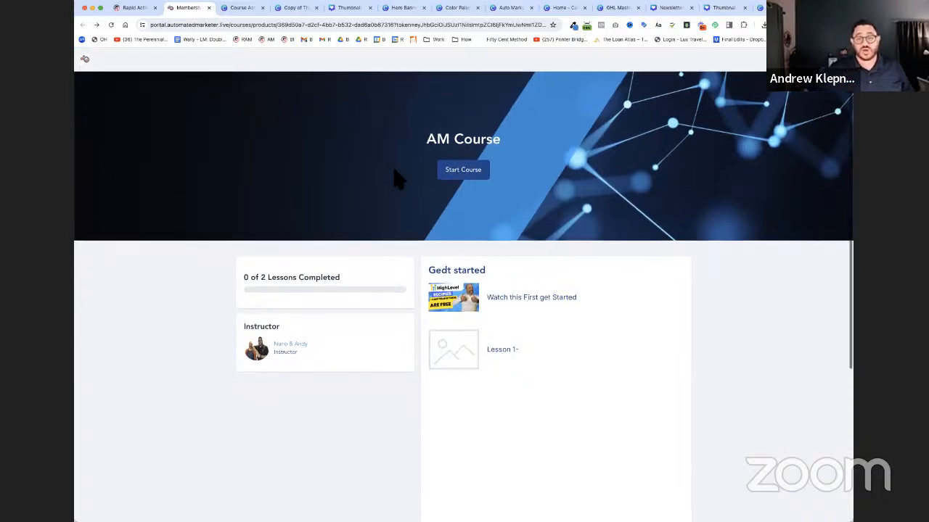
{"action": "left_click", "coordinate": [528, 258]}
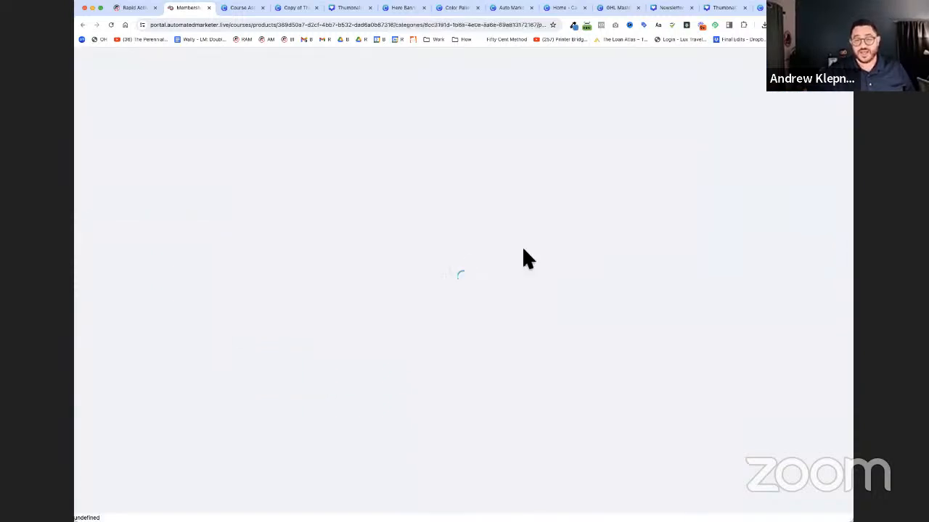
Open the AM :: Course Funnel from the site's funnels and preview its AM Course Funnel Sales Page.
{"action": "left_click", "coordinate": [137, 11]}
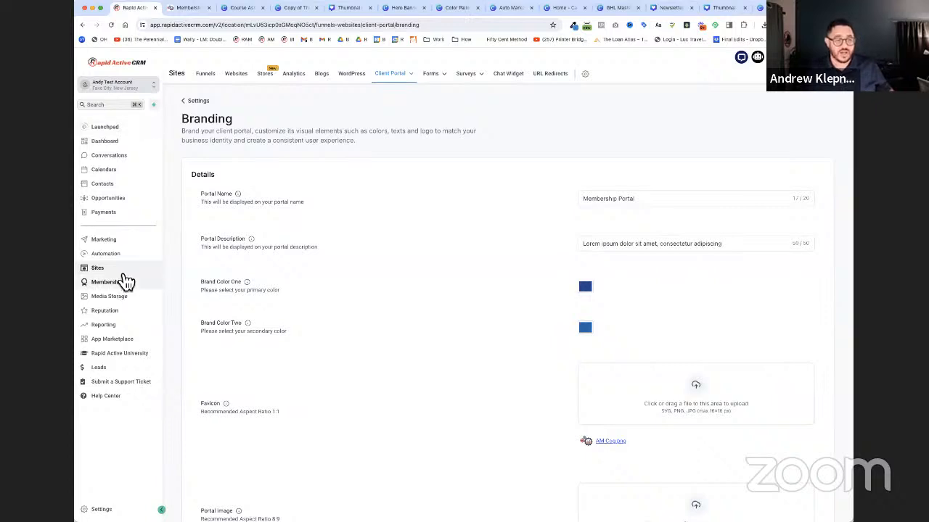
{"action": "left_click", "coordinate": [205, 76]}
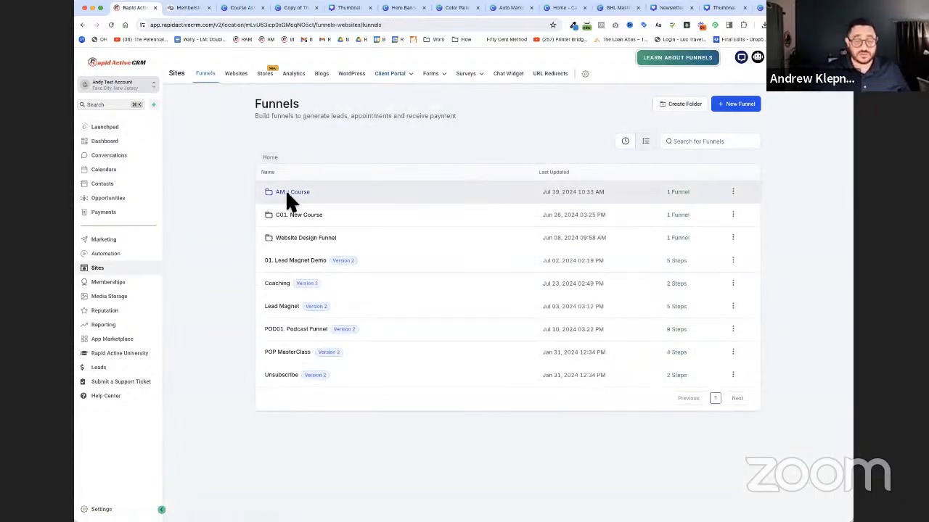
{"action": "left_click", "coordinate": [287, 192]}
{"action": "left_click", "coordinate": [290, 194]}
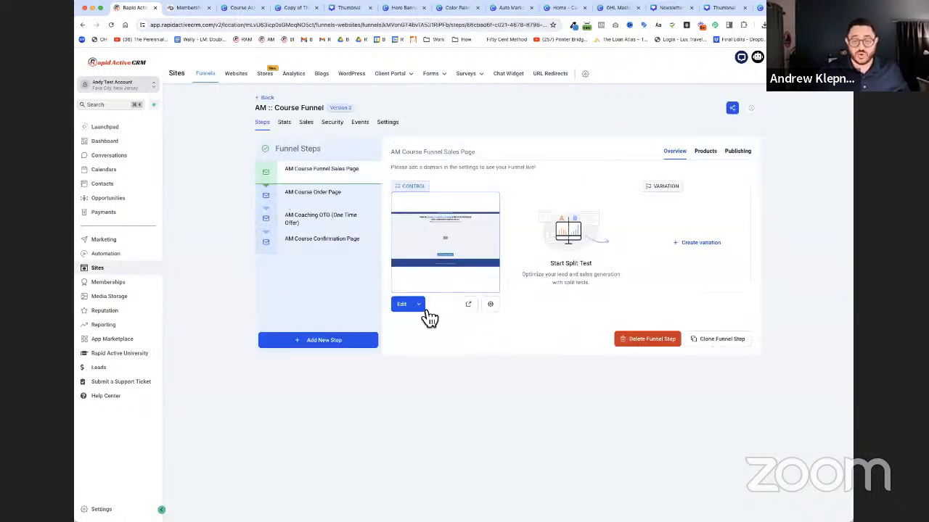
{"action": "left_click", "coordinate": [467, 308]}
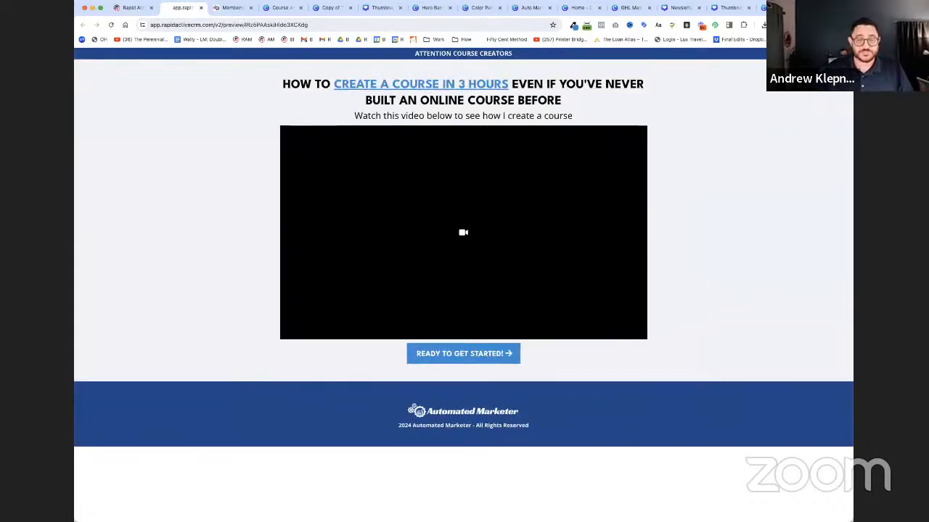
Close the sales page preview and preview the funnel's AM Course Order Page and AM Coaching OTO (One Time Offer) page.
{"action": "key", "text": "super+w"}
{"action": "left_click", "coordinate": [312, 192]}
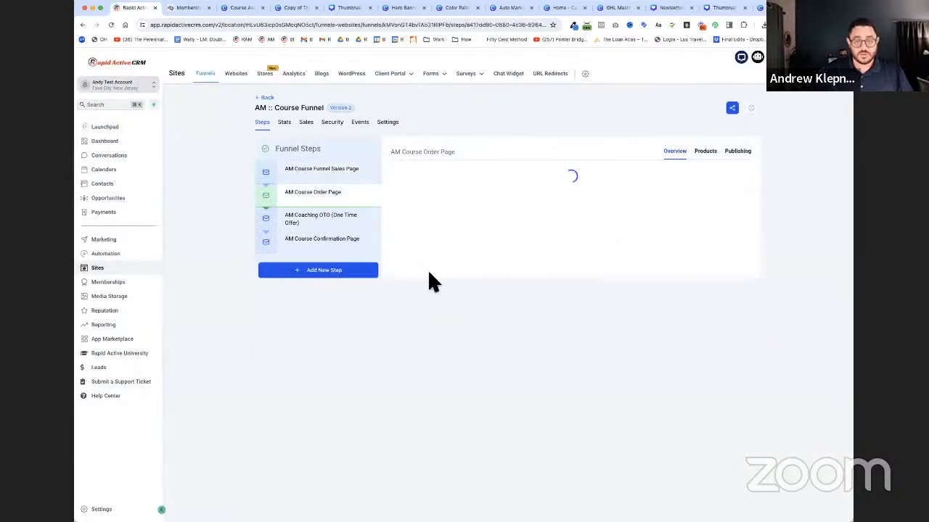
{"action": "left_click", "coordinate": [469, 305]}
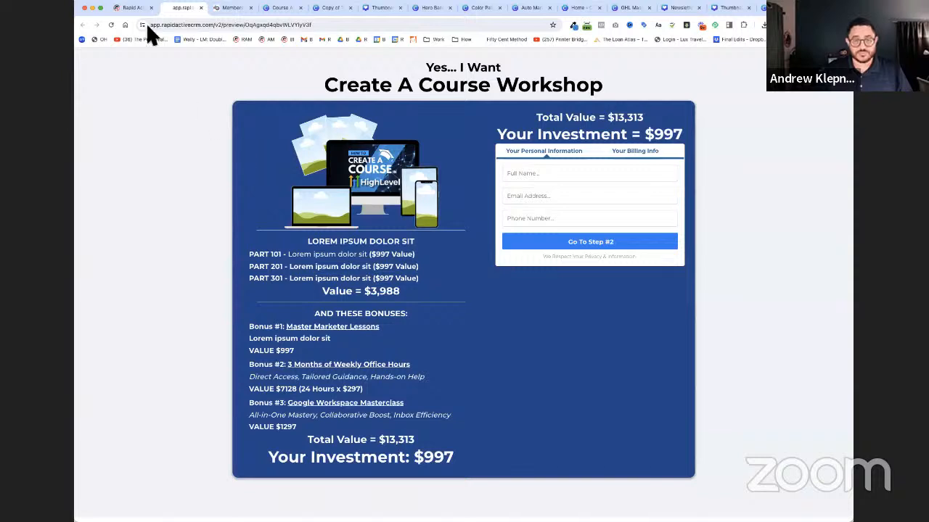
{"action": "left_click", "coordinate": [134, 9]}
{"action": "left_click", "coordinate": [337, 219]}
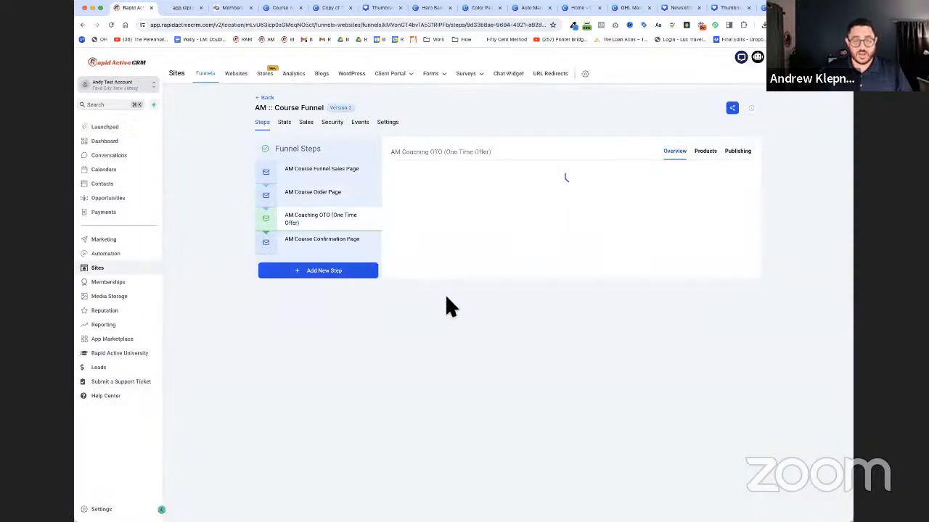
{"action": "left_click", "coordinate": [473, 311]}
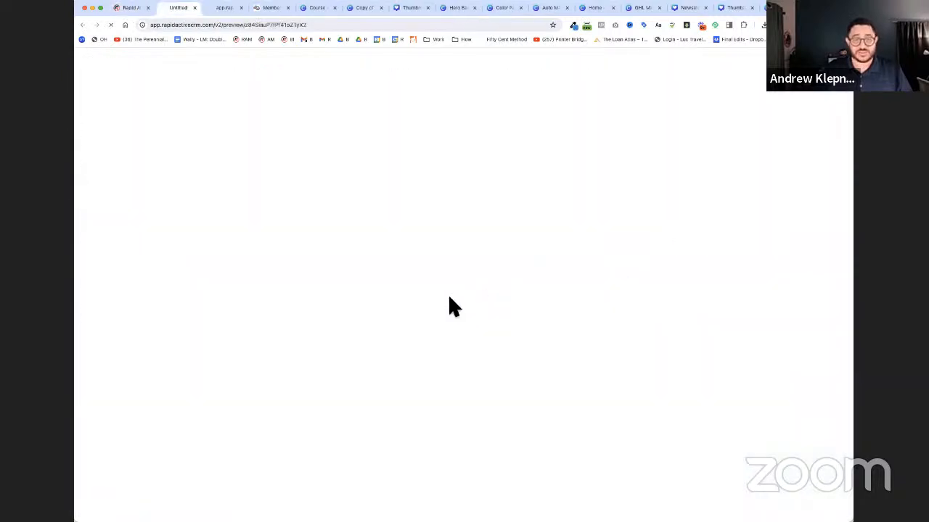